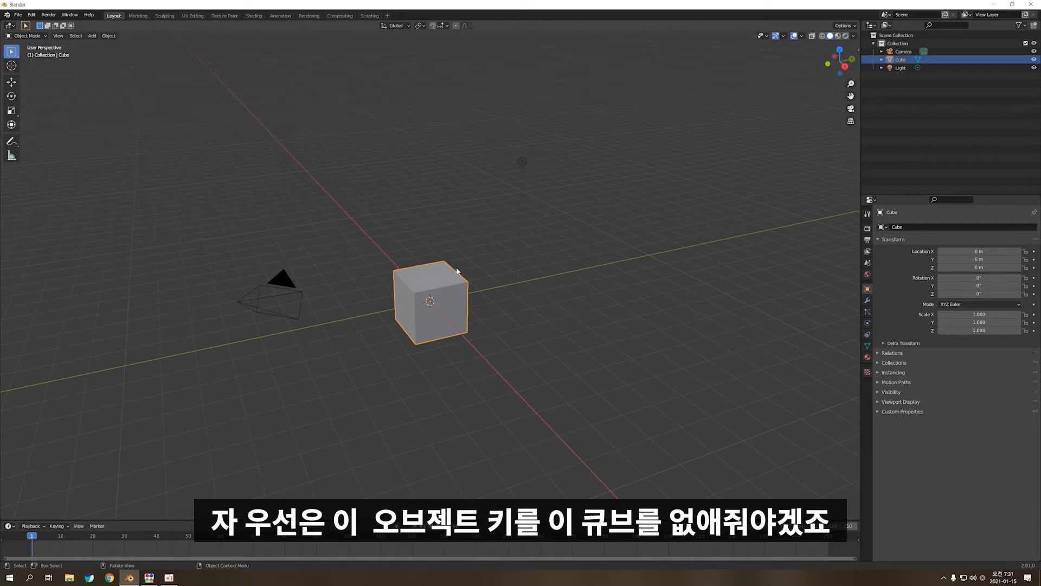
# Step: Delete the default cube and add a torus mesh in its place
pyautogui.press('x')
pyautogui.click(467, 256)
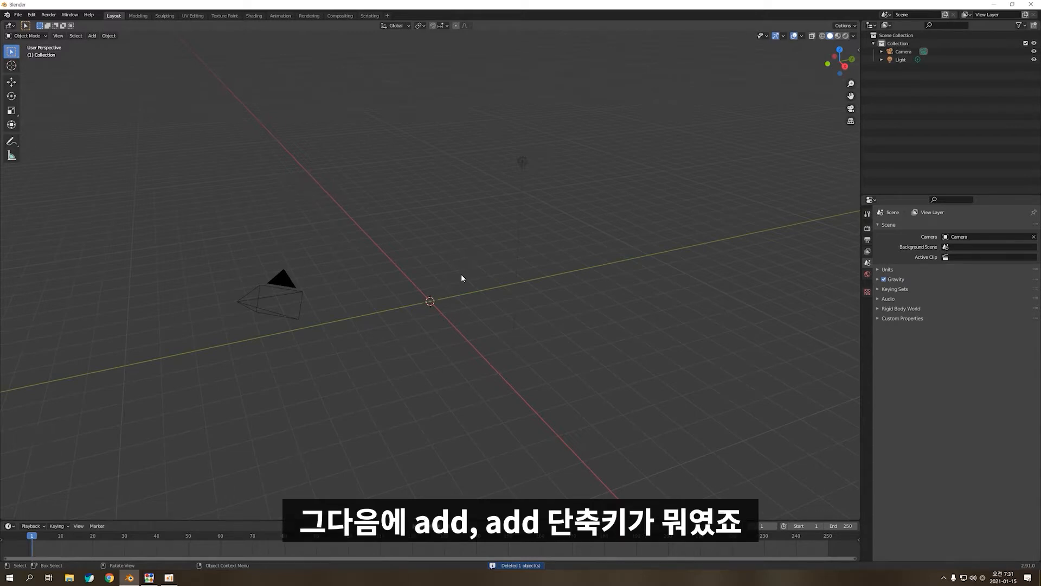
pyautogui.hotkey('shift', 'a')
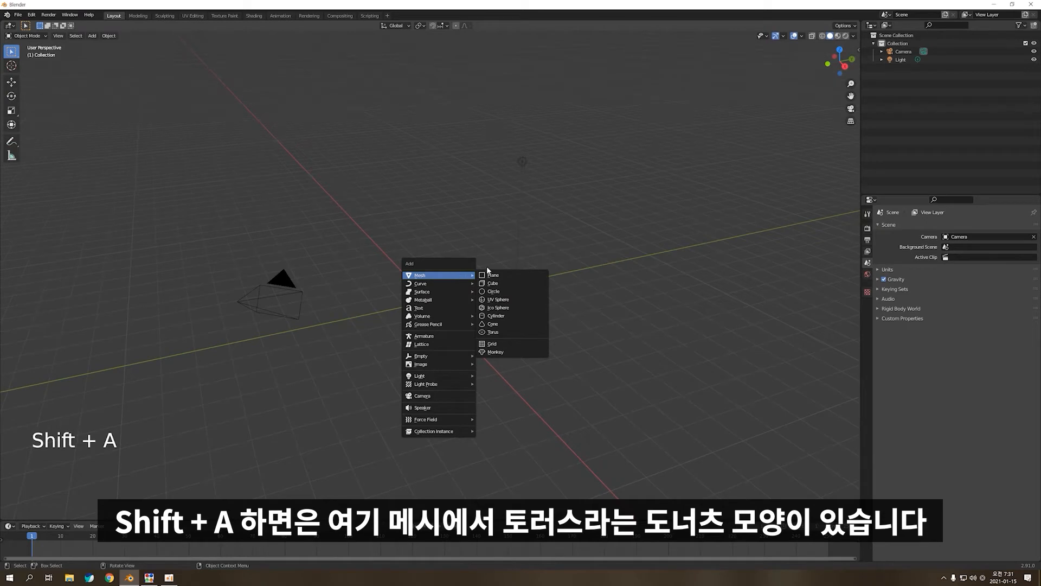
pyautogui.click(499, 333)
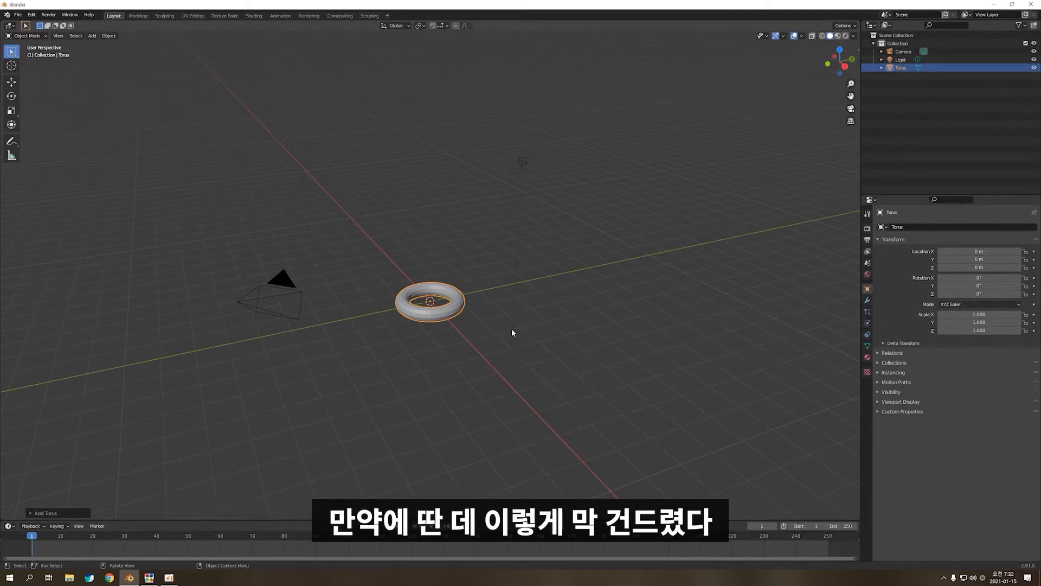
pyautogui.click(558, 285)
pyautogui.click(295, 419)
pyautogui.click(345, 393)
pyautogui.scroll(3, 450, 392)
pyautogui.scroll(1, 450, 392)
pyautogui.keyDown('shift'); pyautogui.moveTo(450, 393); pyautogui.dragTo(489, 274, button='middle'); pyautogui.keyUp('shift')
# Step: Delete the torus and add a fresh torus mesh at the origin
pyautogui.click(484, 259)
pyautogui.press('x')
pyautogui.click(490, 271)
pyautogui.hotkey('shift', 'a')
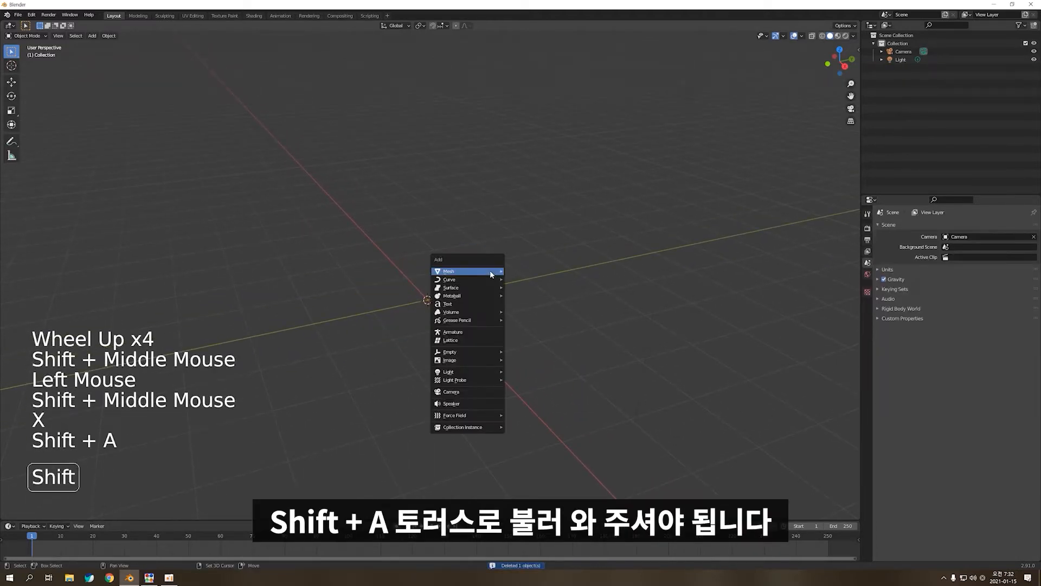
pyautogui.moveTo(490, 272)
pyautogui.click(534, 328)
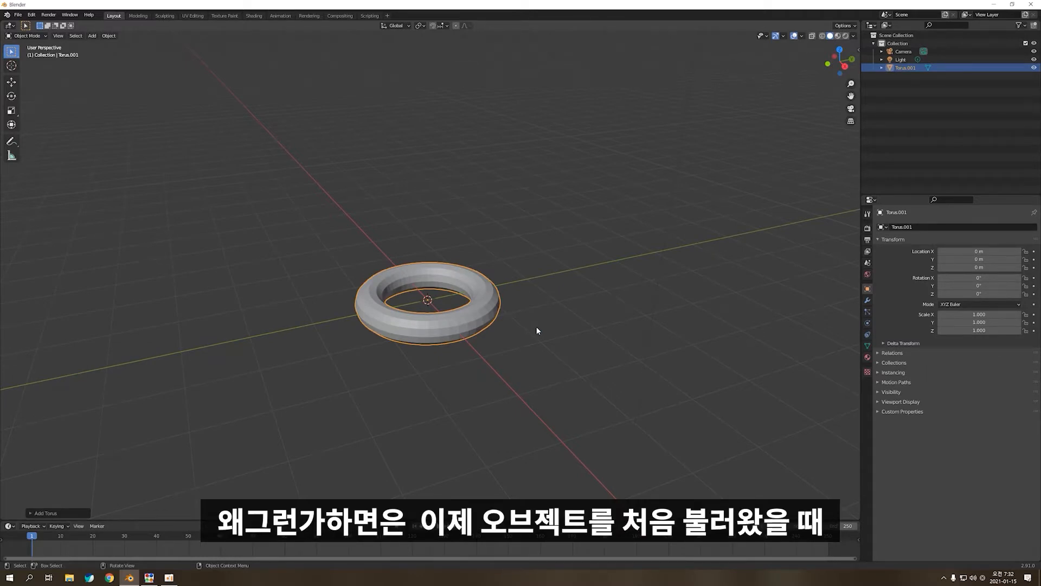
# Step: Expand the creation settings of the new torus, thicken it to a minor radius of 0.52 m, and deselect it
pyautogui.click(42, 511)
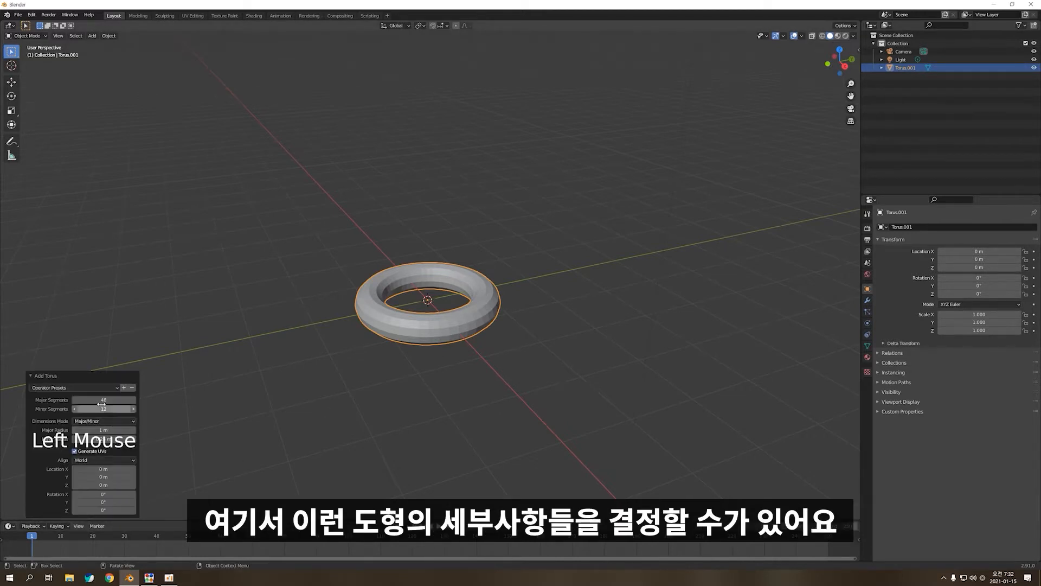
pyautogui.moveTo(102, 401); pyautogui.dragTo(130, 439)
pyautogui.moveTo(542, 324)
pyautogui.mouseDown(button='middle')
pyautogui.moveTo(532, 346)
pyautogui.moveTo(579, 324)
pyautogui.moveTo(535, 316)
pyautogui.mouseUp(button='middle')
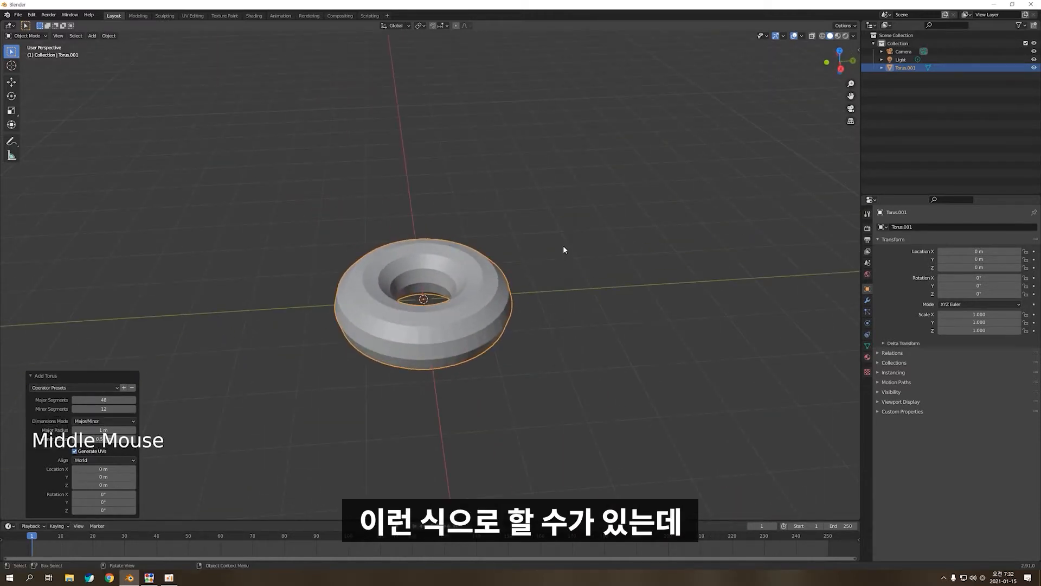
pyautogui.click(564, 264)
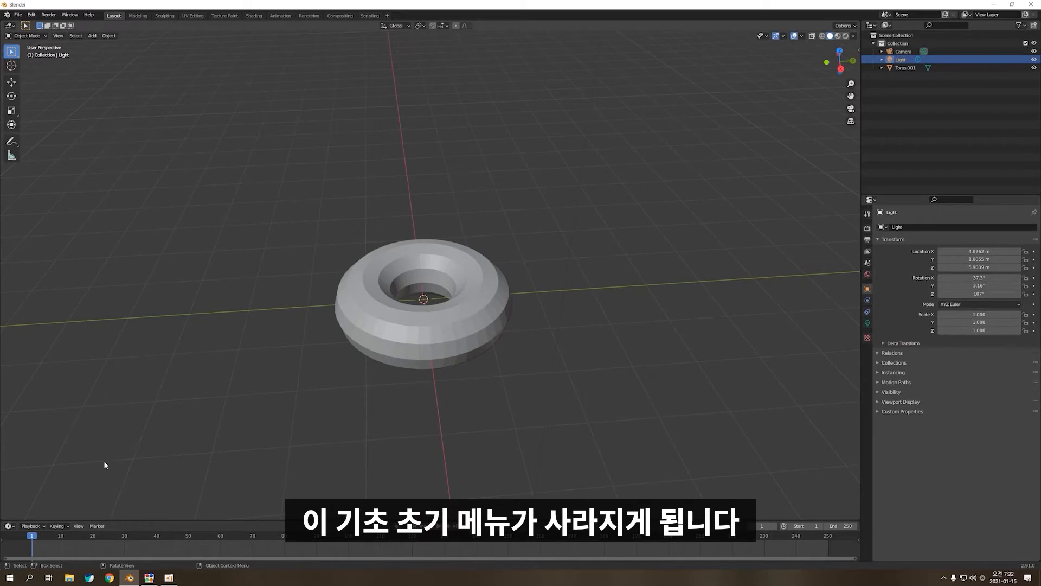
# Step: Delete the thick torus and add a new torus mesh whose creation settings are still editable
pyautogui.click(369, 349)
pyautogui.press('x')
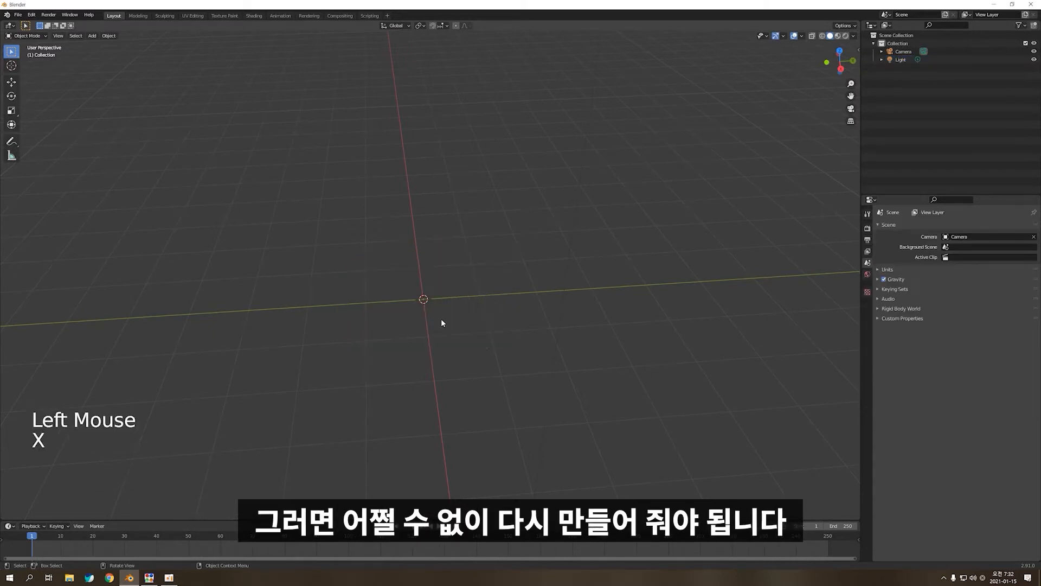
pyautogui.hotkey('shift', 'a')
pyautogui.moveTo(441, 319)
pyautogui.click(481, 377)
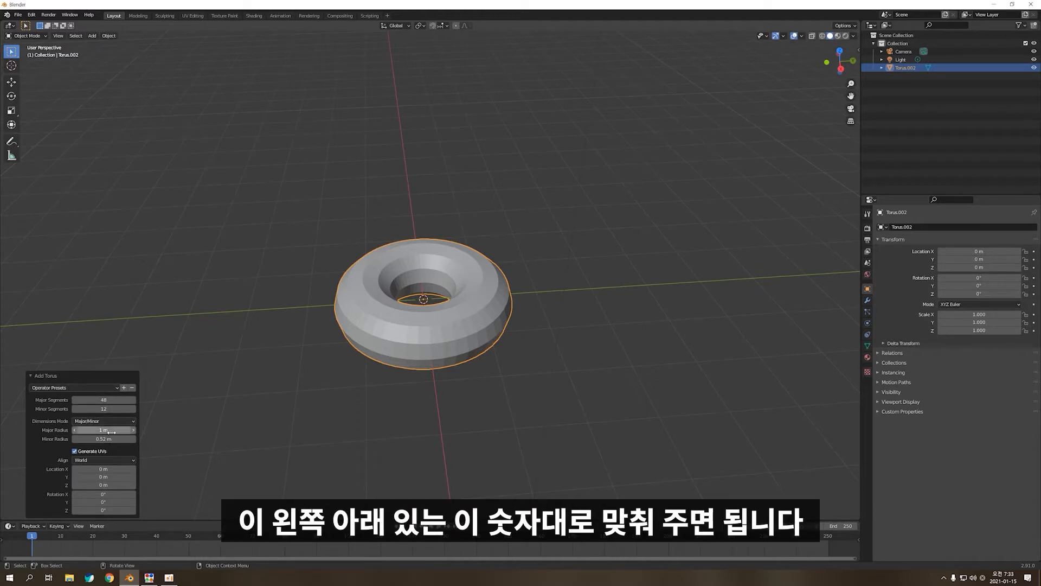
# Step: Set the new torus to 24 major segments and 12 minor segments
pyautogui.click(117, 399)
pyautogui.write('24')
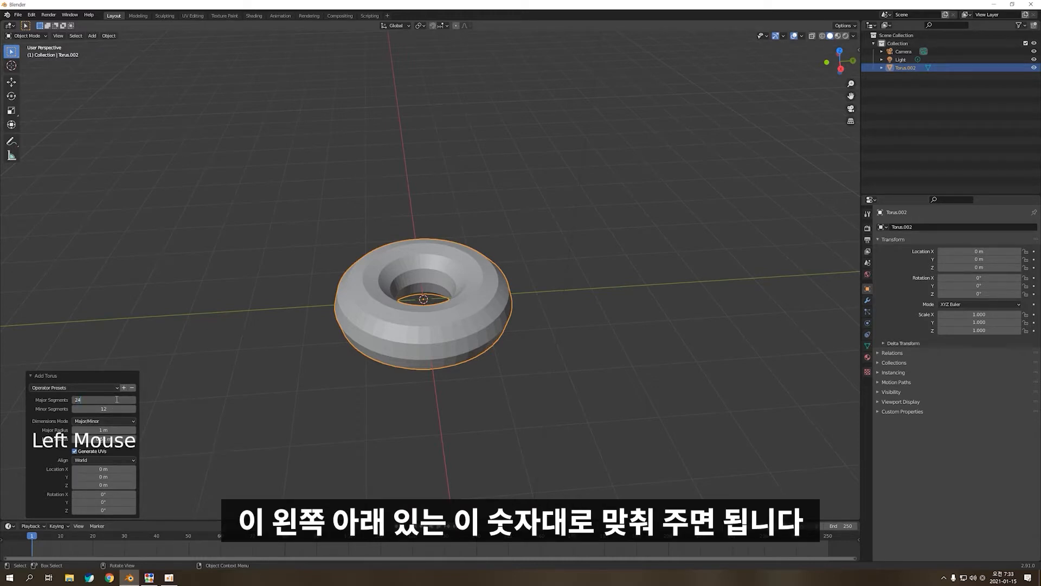
pyautogui.press('Tab')
pyautogui.write('6')
pyautogui.press('Return')
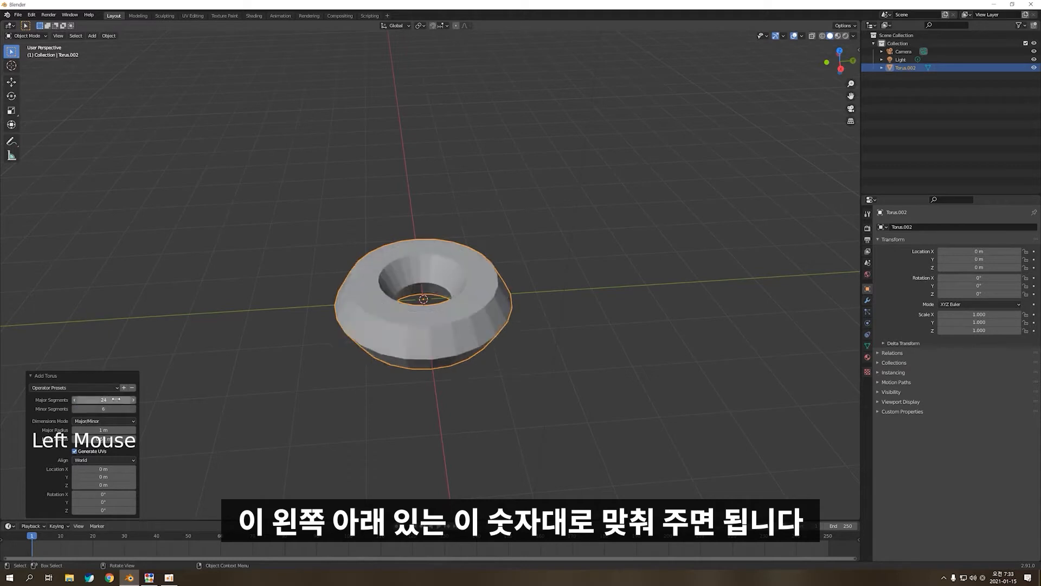
pyautogui.click(113, 409)
pyautogui.write('12')
pyautogui.press('Return')
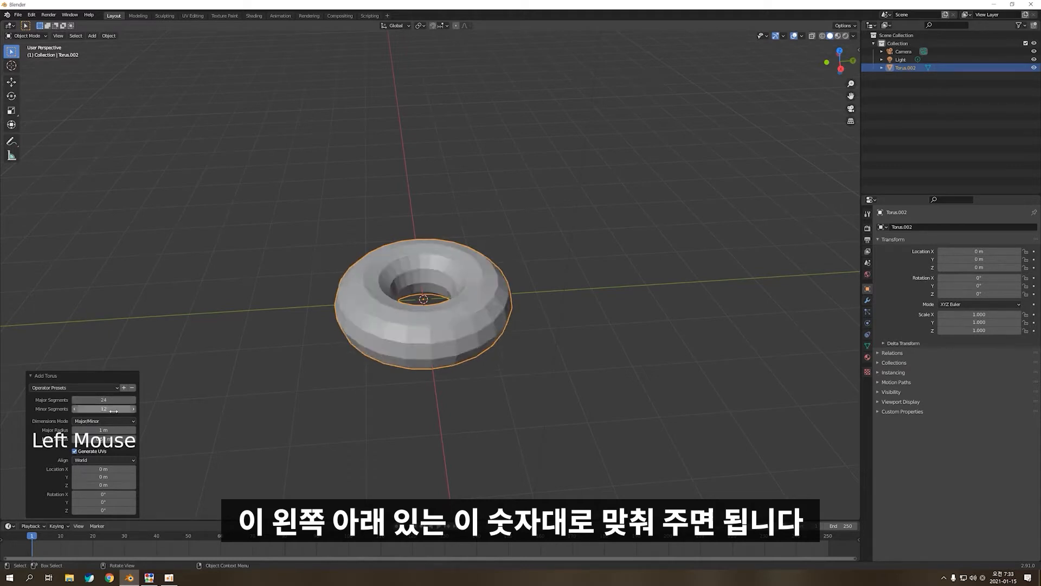
# Step: Set the torus's major radius to 0.82 m and its minor radius to 0.42 m
pyautogui.moveTo(105, 438)
pyautogui.mouseDown()
pyautogui.moveTo(119, 438)
pyautogui.moveTo(108, 439)
pyautogui.mouseUp()
pyautogui.moveTo(470, 332); pyautogui.dragTo(483, 315, button='middle')
pyautogui.keyDown('shift'); pyautogui.moveTo(575, 334); pyautogui.dragTo(567, 362, button='middle'); pyautogui.keyUp('shift')
pyautogui.scroll(1, 555, 372)
pyautogui.scroll(1, 555, 372)
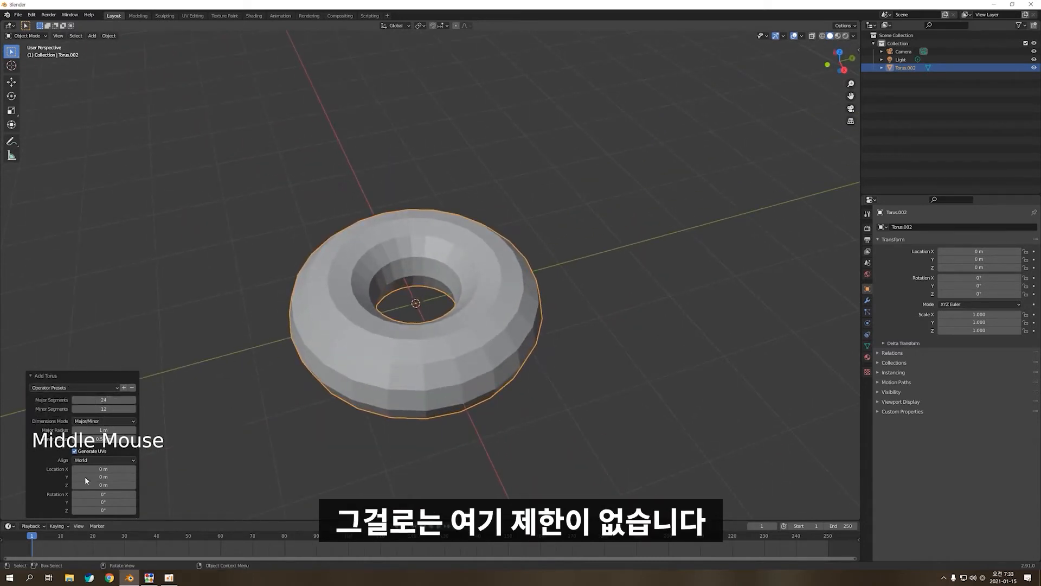
pyautogui.keyDown('ctrl'); pyautogui.click(108, 437); pyautogui.keyUp('ctrl')
pyautogui.press('shift')
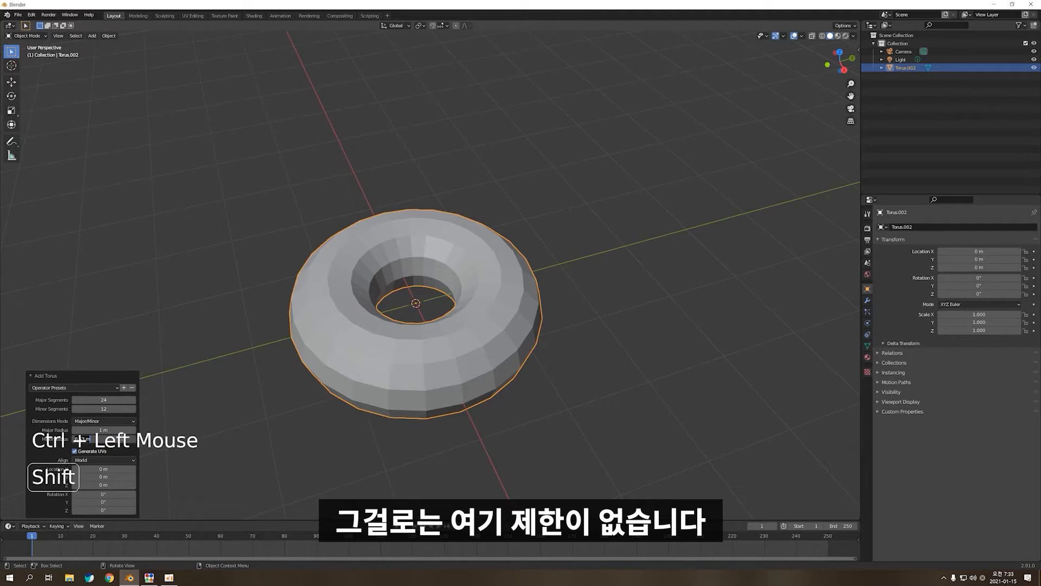
pyautogui.moveTo(103, 428); pyautogui.dragTo(94, 431)
pyautogui.doubleClick(94, 431)
pyautogui.moveTo(98, 439); pyautogui.dragTo(96, 439)
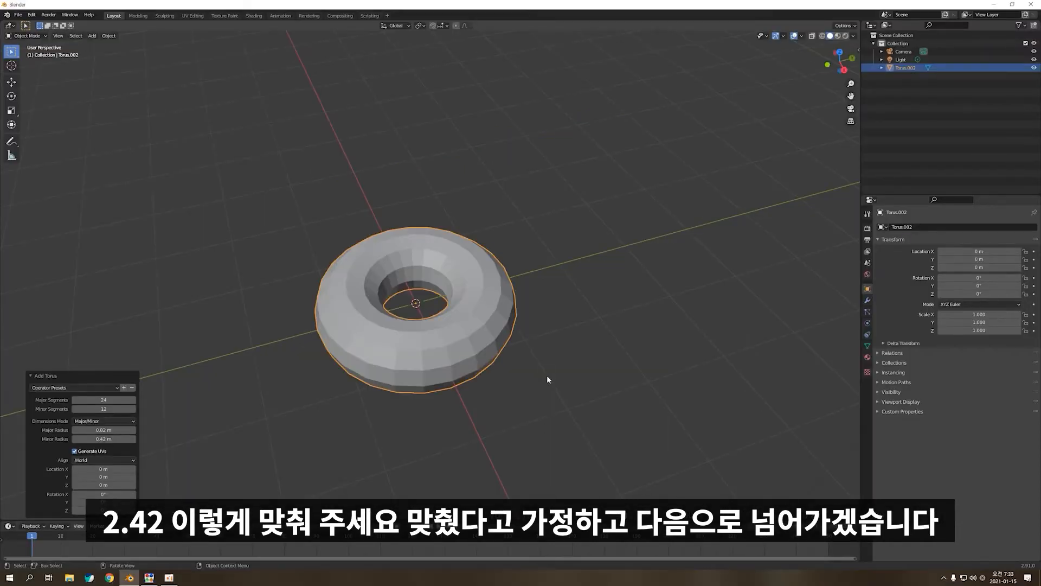
# Step: Examine the donut shape from the top, front, right side and in perspective, and reselect the torus
pyautogui.click(607, 250)
pyautogui.moveTo(509, 439); pyautogui.dragTo(424, 413, button='middle')
pyautogui.press('KP_7')
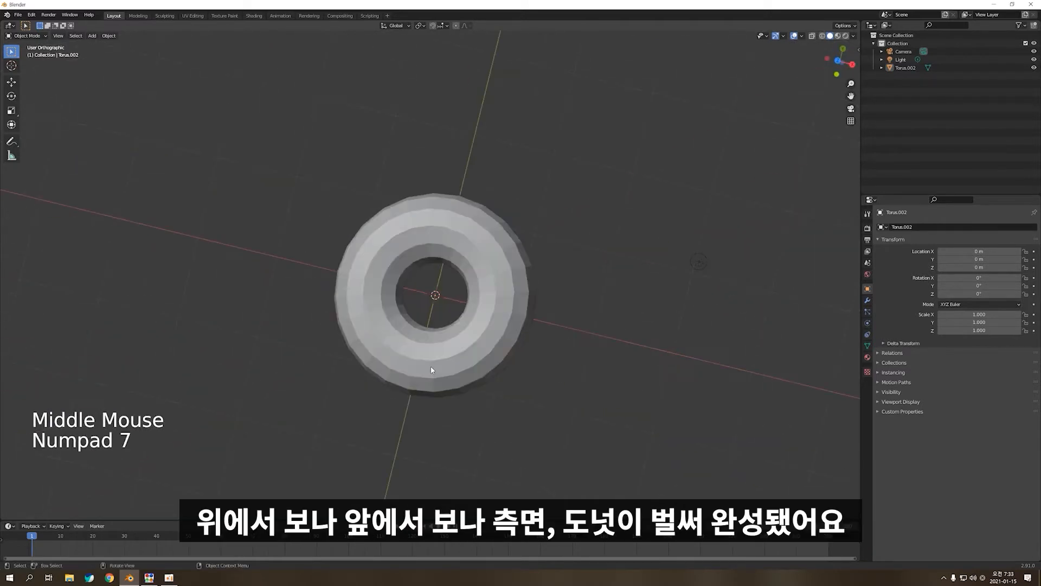
pyautogui.press('KP_1')
pyautogui.press('KP_3')
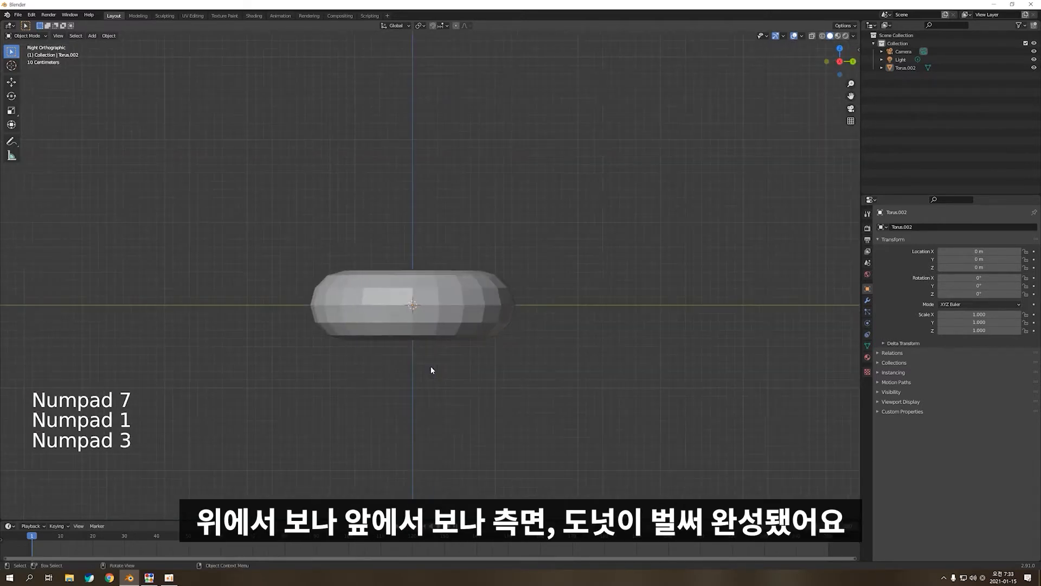
pyautogui.moveTo(488, 351); pyautogui.dragTo(549, 347, button='middle')
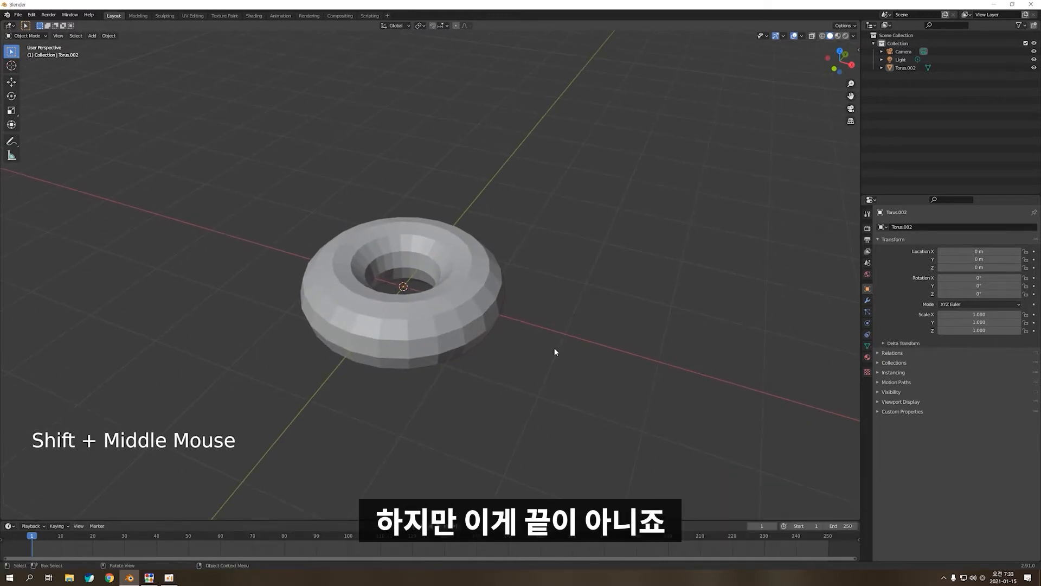
pyautogui.click(476, 262)
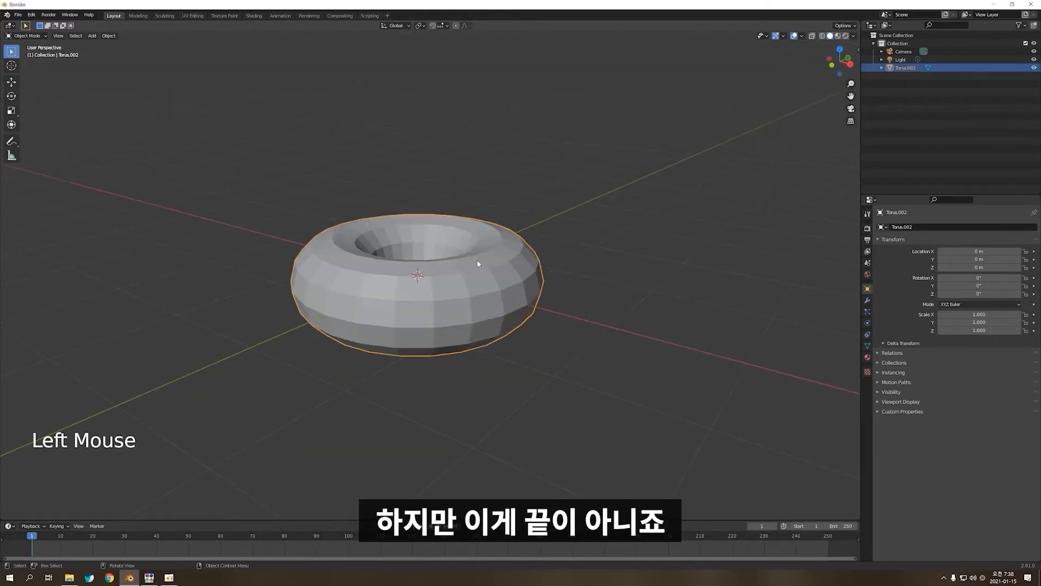
pyautogui.moveTo(477, 263); pyautogui.dragTo(549, 281, button='middle')
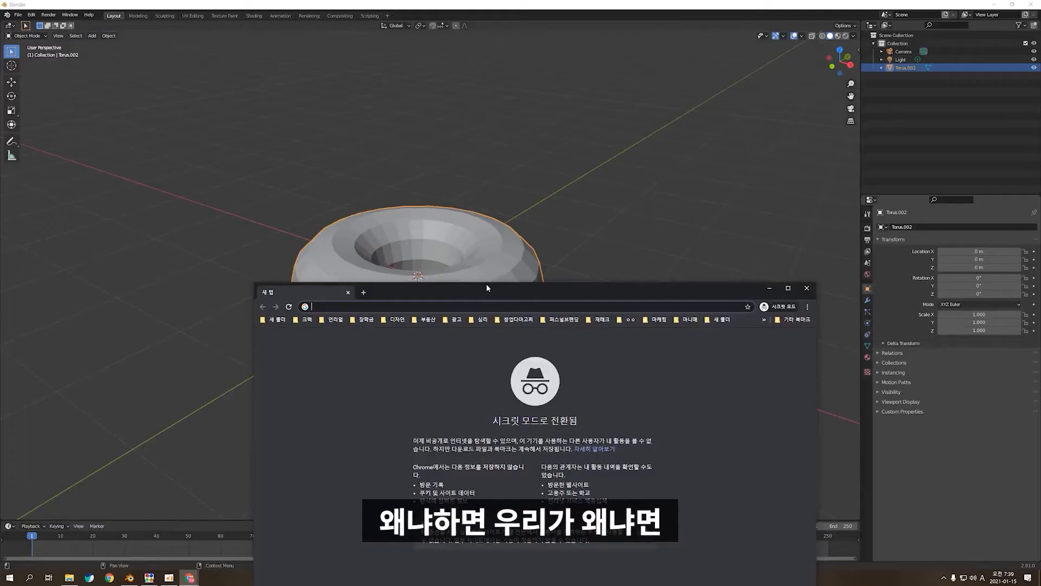
# Step: Switch to the Chrome window, search Google Images for "dount", and open the chocolate donut with sprinkles
pyautogui.doubleClick(487, 285)
pyautogui.write('dount')
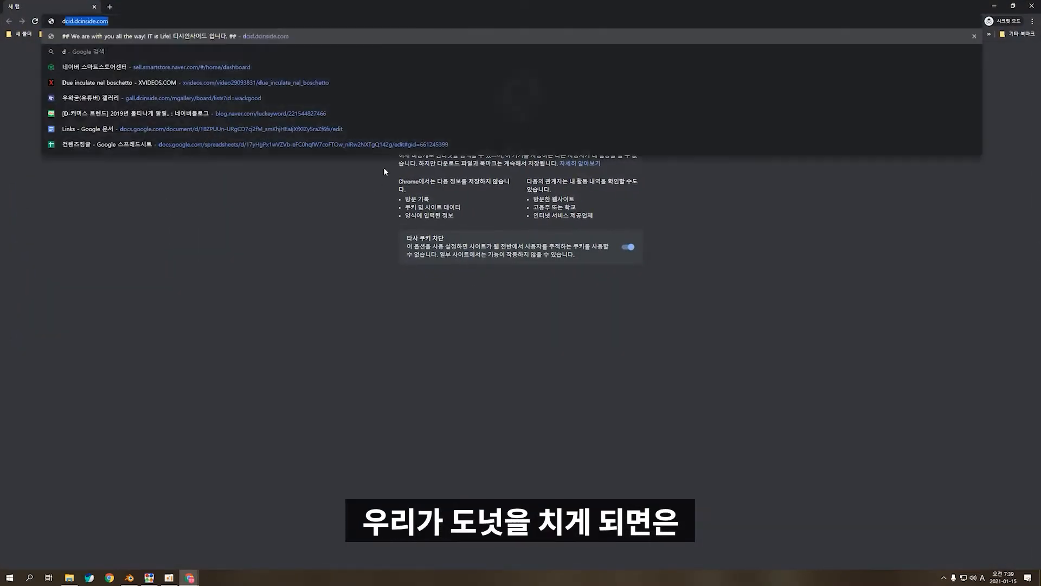
pyautogui.press('Return')
pyautogui.click(122, 81)
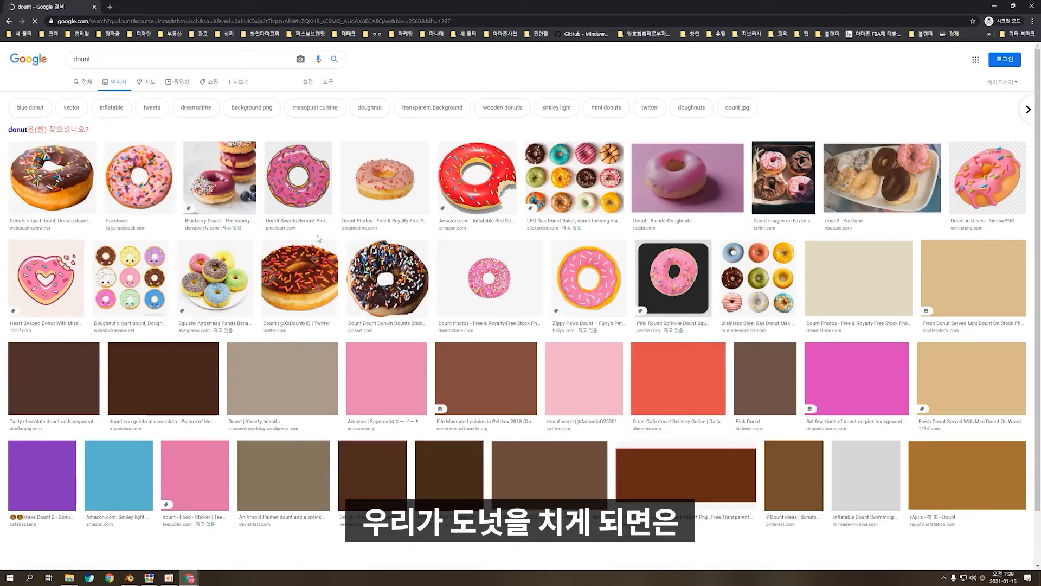
pyautogui.click(68, 187)
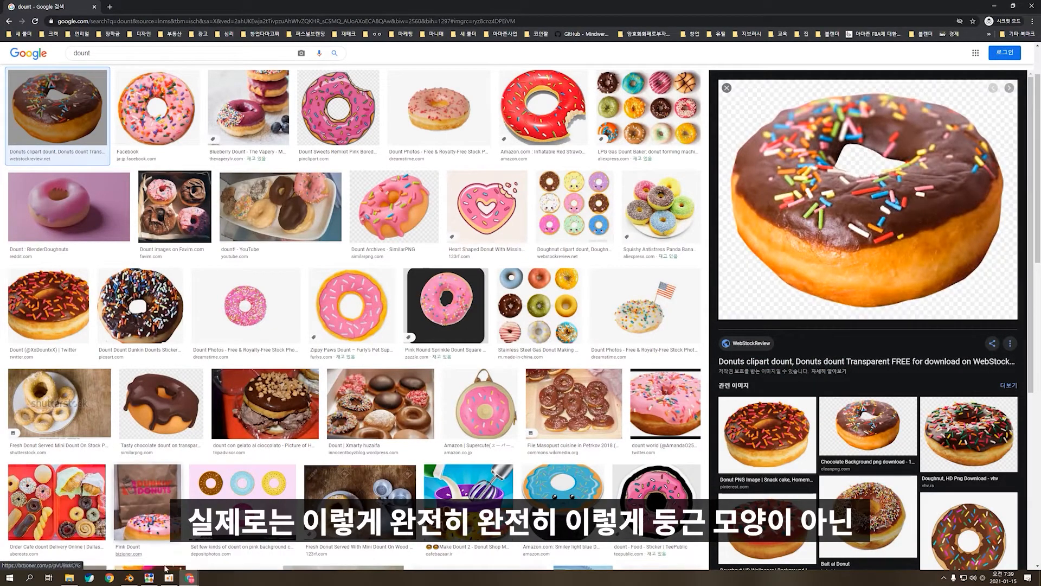
# Step: Compare the torus in Blender with several donut photos from the image results, and return to Blender
pyautogui.click(136, 579)
pyautogui.moveTo(559, 325); pyautogui.dragTo(544, 269, button='middle')
pyautogui.hotkey('alt', 'Tab')
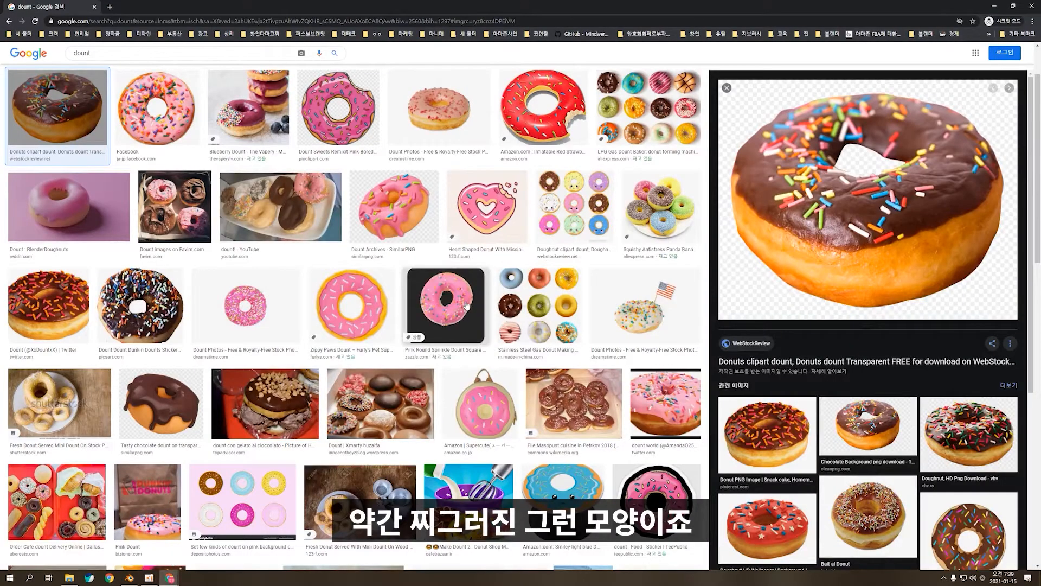
pyautogui.click(445, 304)
pyautogui.click(378, 314)
pyautogui.click(157, 288)
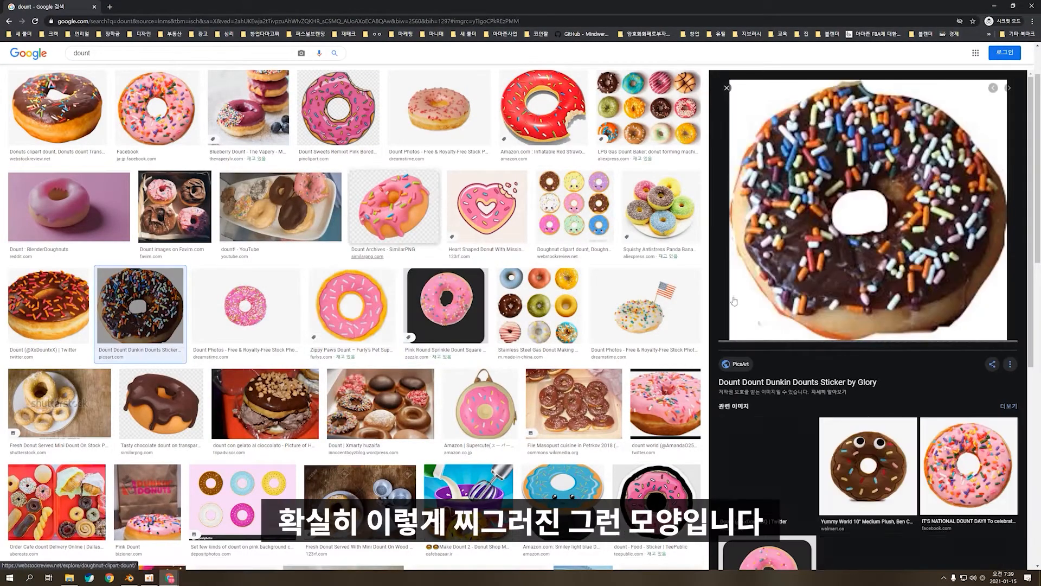
pyautogui.click(49, 303)
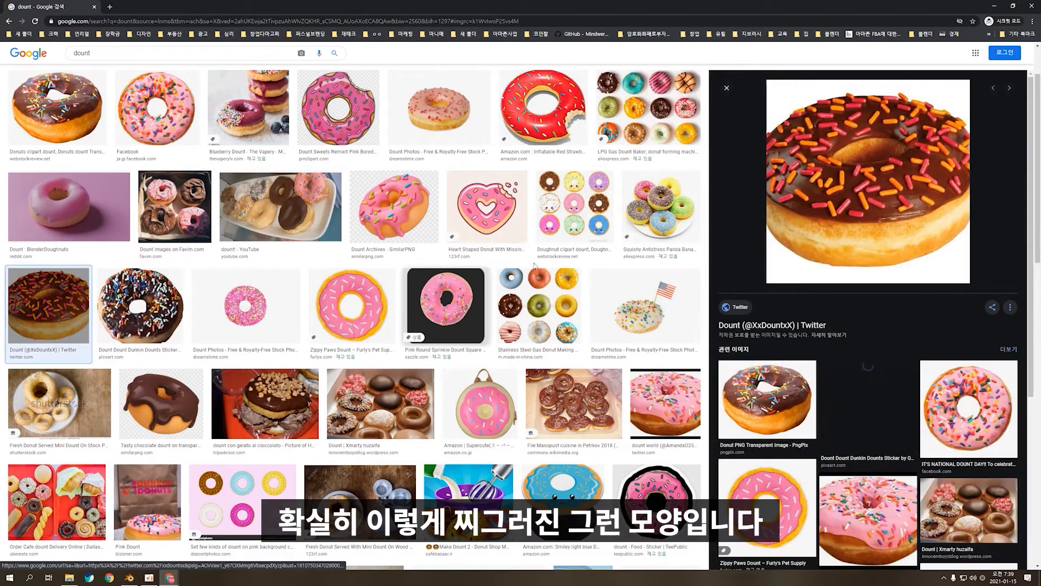
pyautogui.click(994, 6)
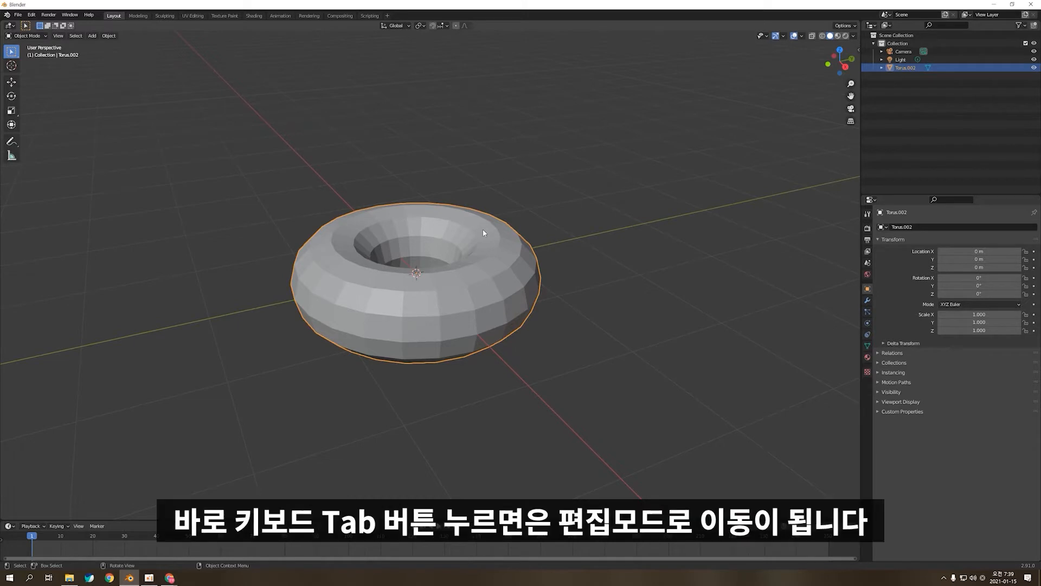
# Step: Switch the torus between Object Mode and Edit Mode to compare its display, ending in Object Mode
pyautogui.press('Tab')
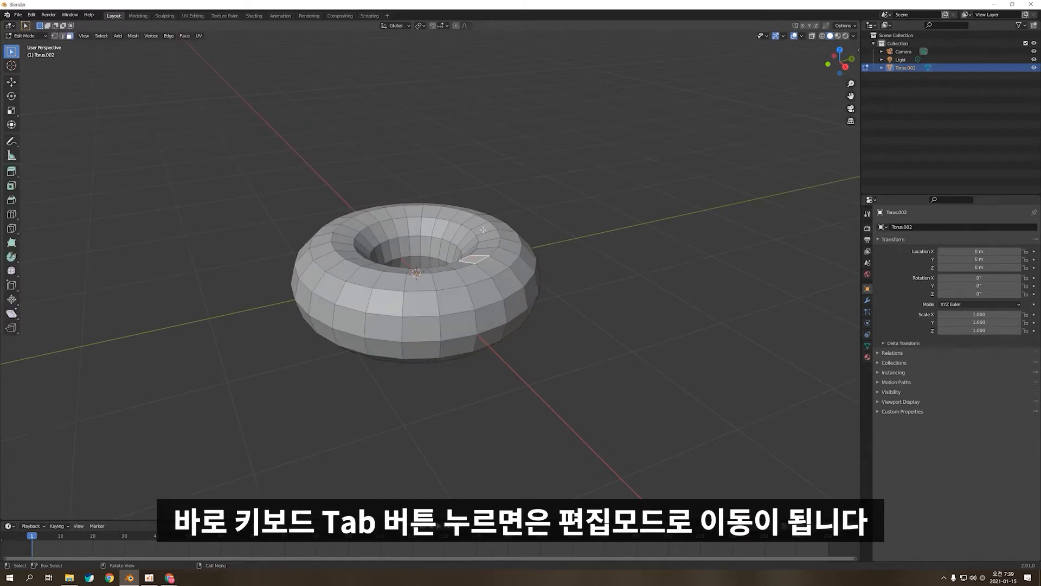
pyautogui.press('Tab')
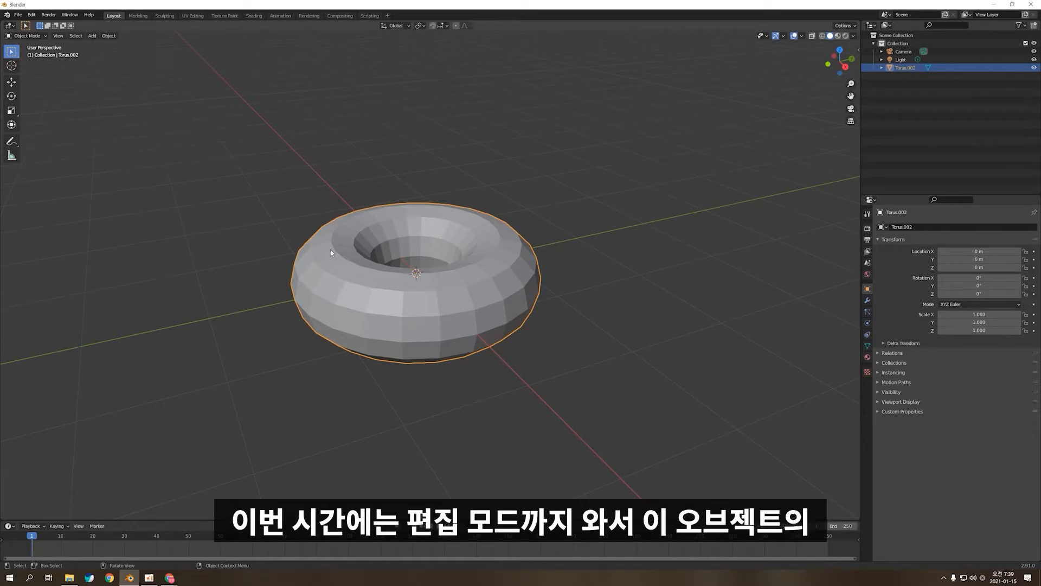
pyautogui.press('Tab')
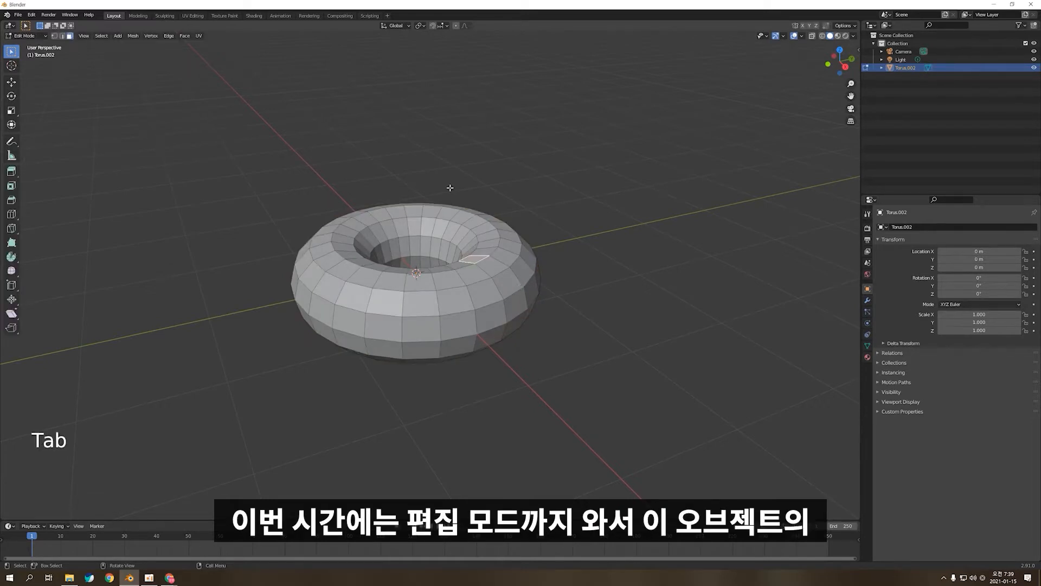
pyautogui.scroll(2, 549, 290)
pyautogui.moveTo(548, 290); pyautogui.dragTo(557, 306, button='middle')
pyautogui.scroll(-2, 548, 298)
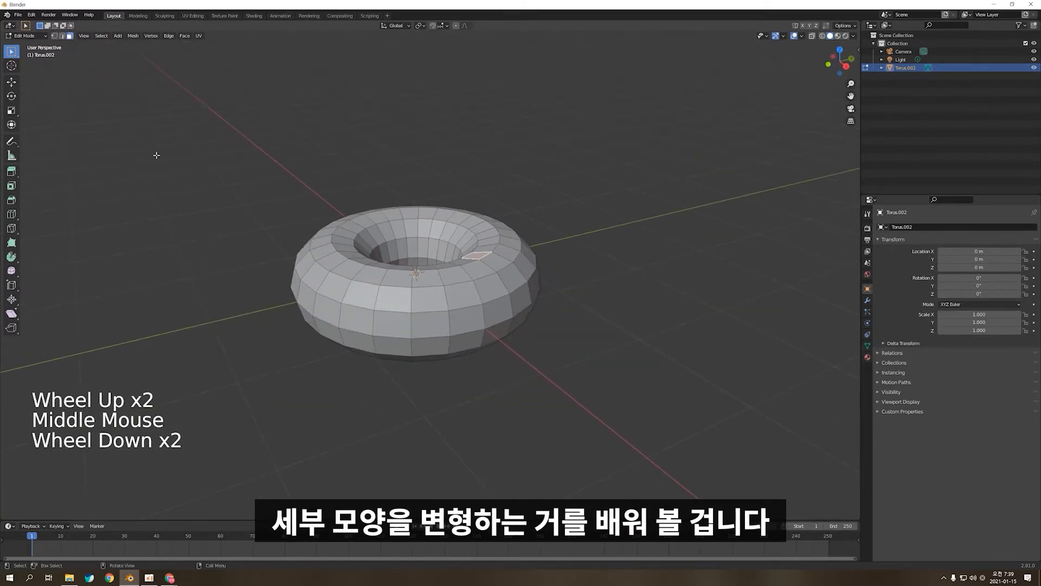
pyautogui.press('Tab')
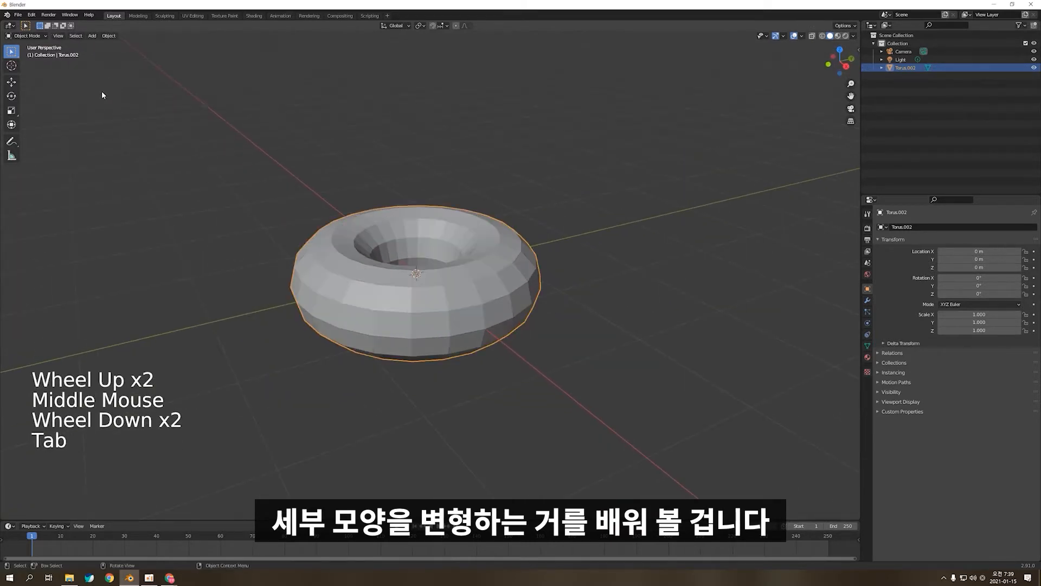
# Step: Look through the available interaction modes and put the torus into Edit Mode
pyautogui.click(34, 36)
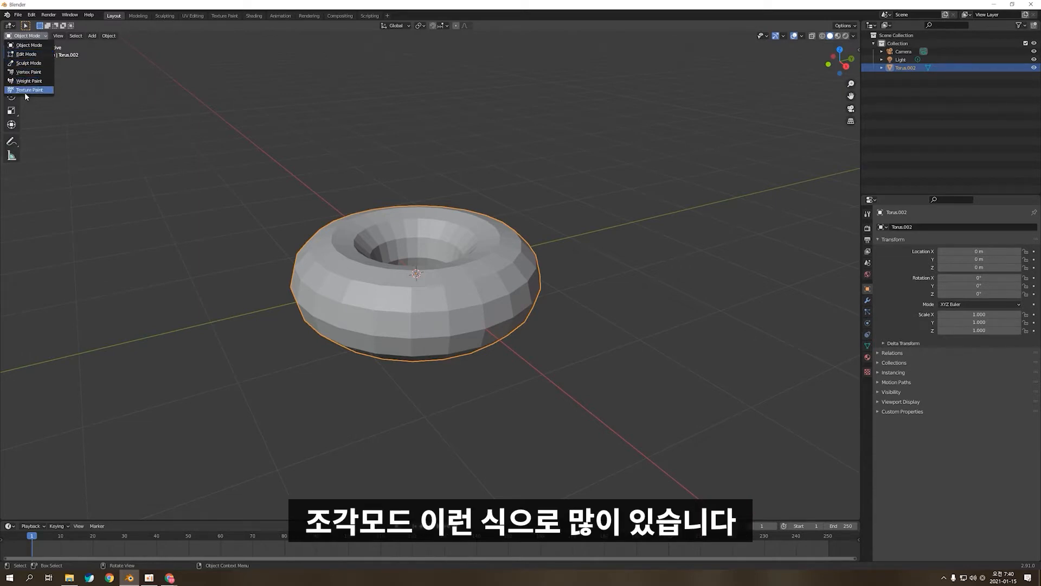
pyautogui.click(32, 44)
pyautogui.moveTo(569, 304); pyautogui.dragTo(596, 285, button='middle')
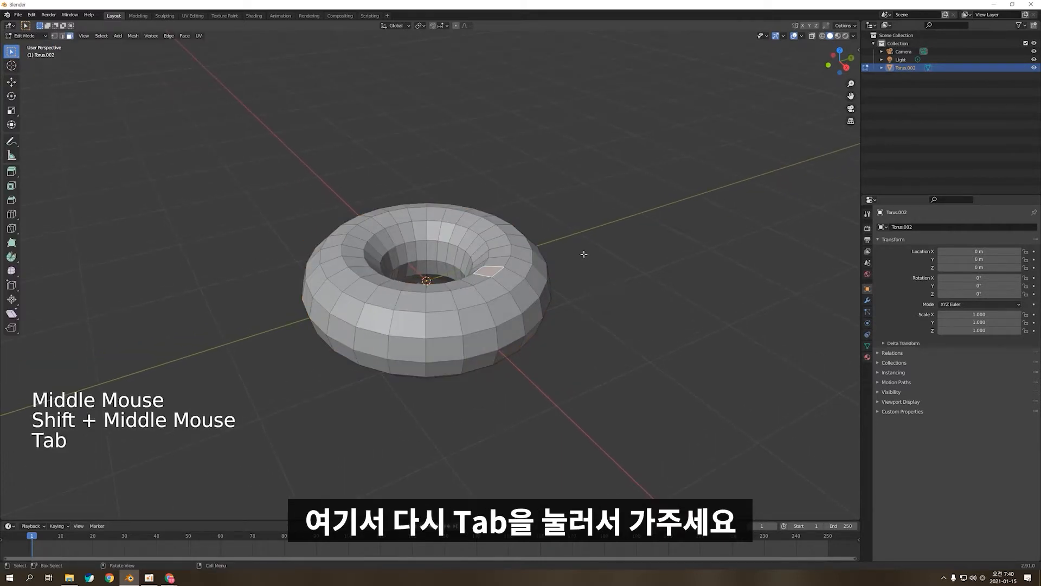
# Step: Switch the torus to vertex selection and pick a single vertex on its upper surface
pyautogui.press('1')
pyautogui.click(634, 220)
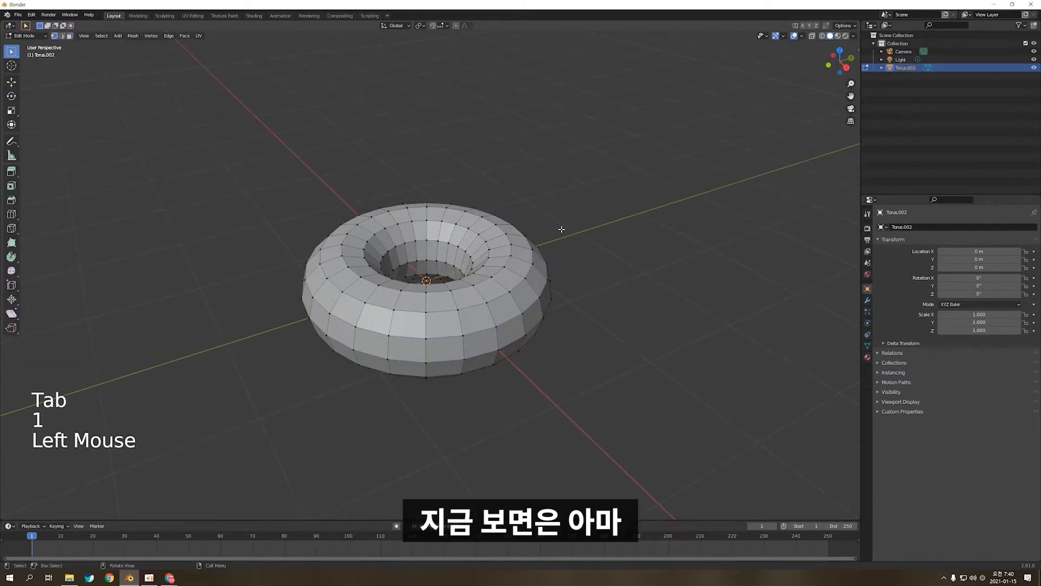
pyautogui.click(499, 277)
pyautogui.click(498, 277)
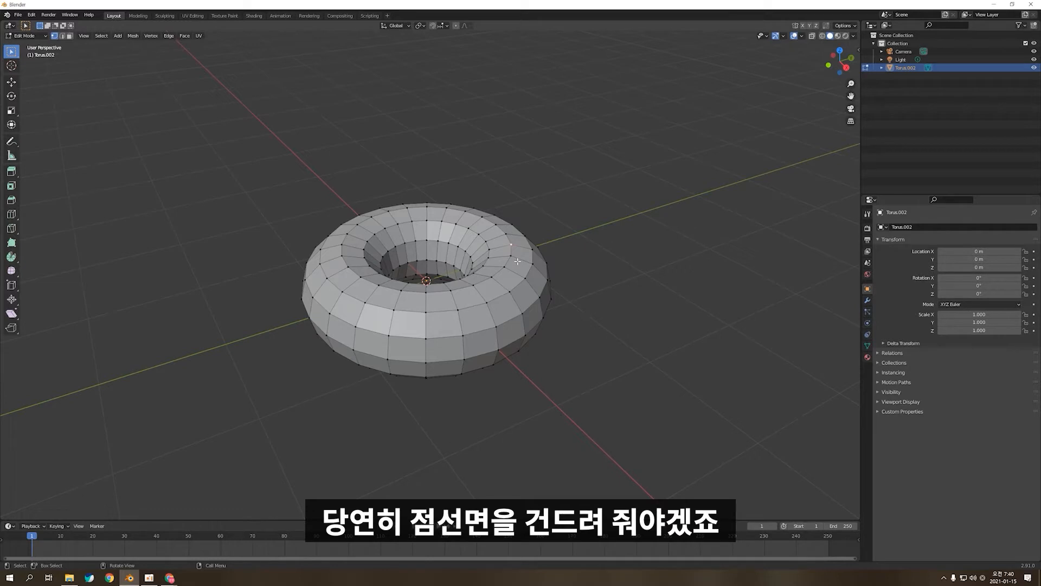
# Step: Try the edge, face and vertex selection modes in turn, ending in face selection with one face on the torus's upper front selected
pyautogui.click(63, 37)
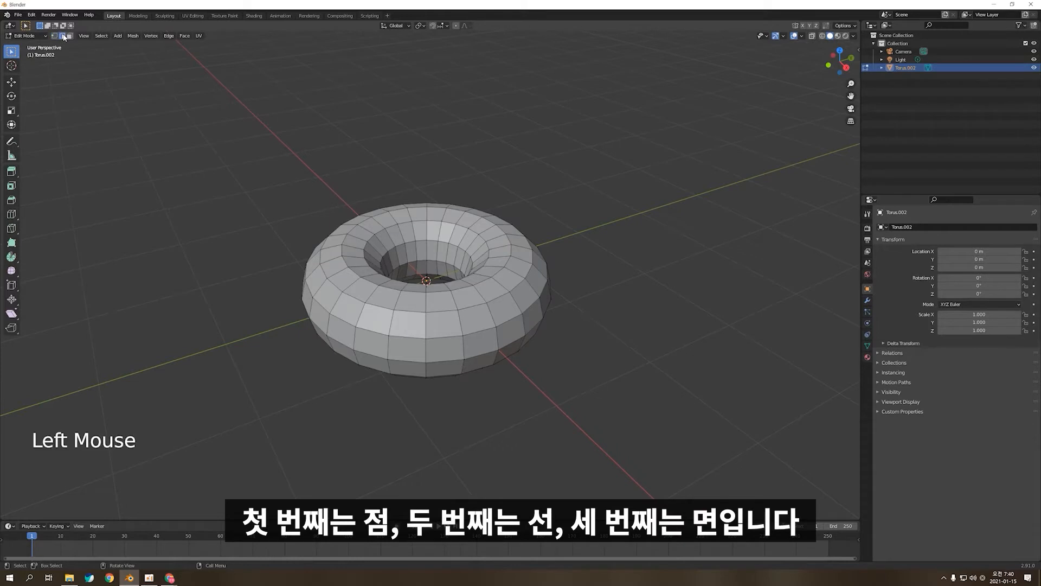
pyautogui.click(70, 37)
pyautogui.scroll(-2, 624, 365)
pyautogui.click(54, 35)
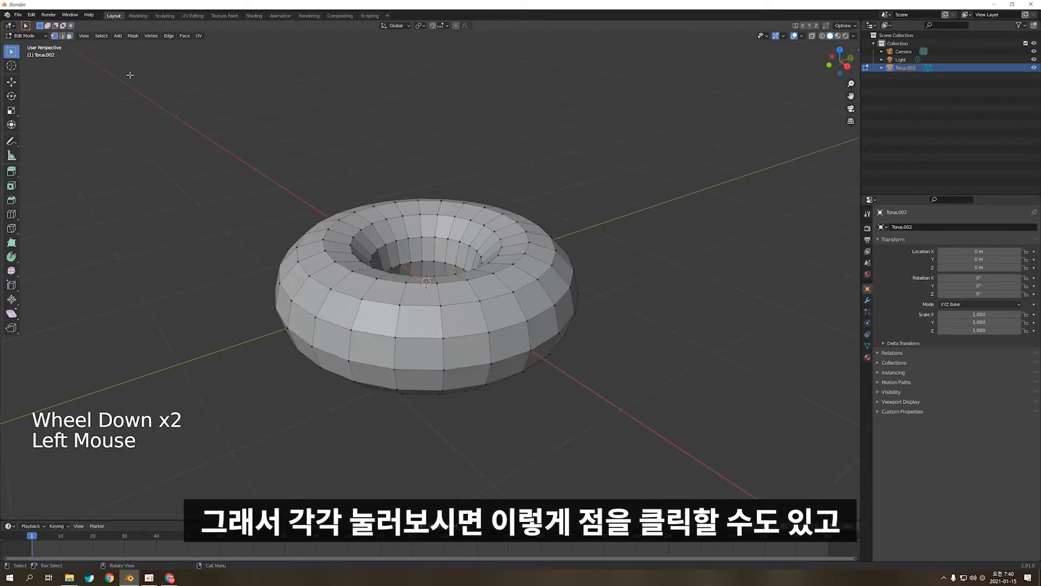
pyautogui.click(62, 36)
pyautogui.click(390, 281)
pyautogui.click(69, 36)
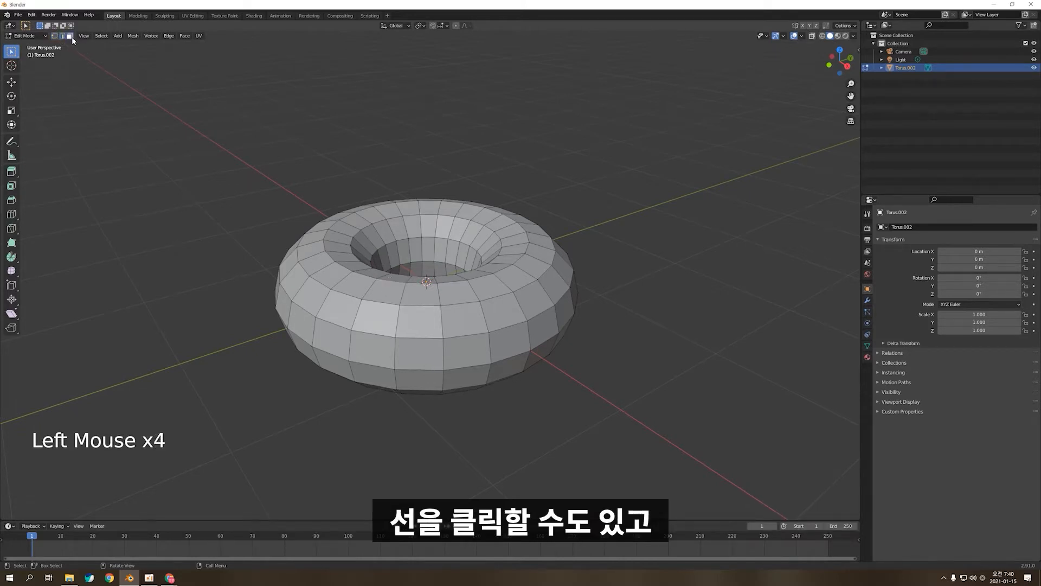
pyautogui.click(429, 299)
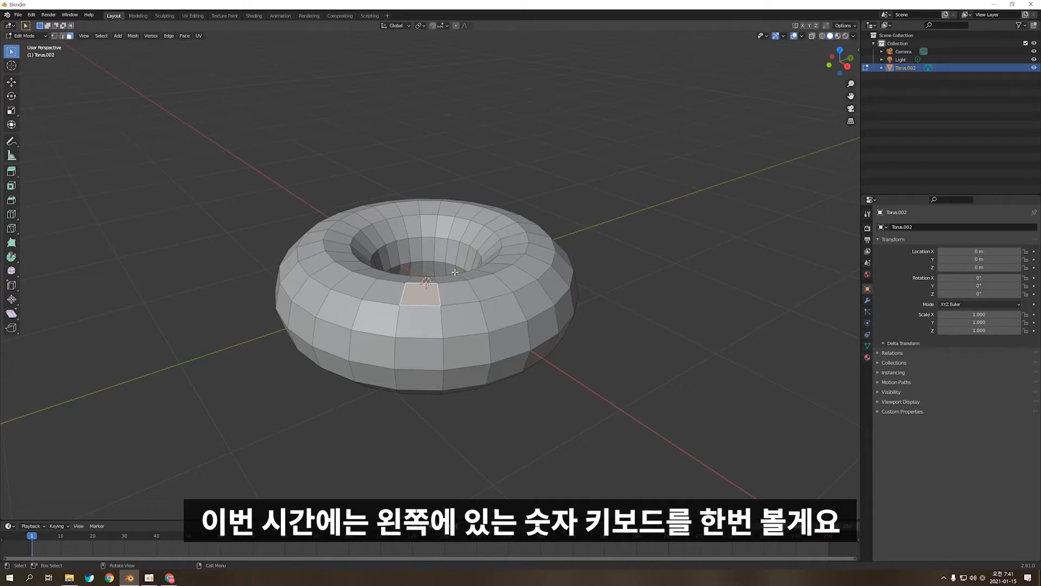
# Step: Cycle through vertex, edge and face selection, and switch the torus to Object Mode and back to Edit Mode
pyautogui.press('1')
pyautogui.press('2')
pyautogui.press('3')
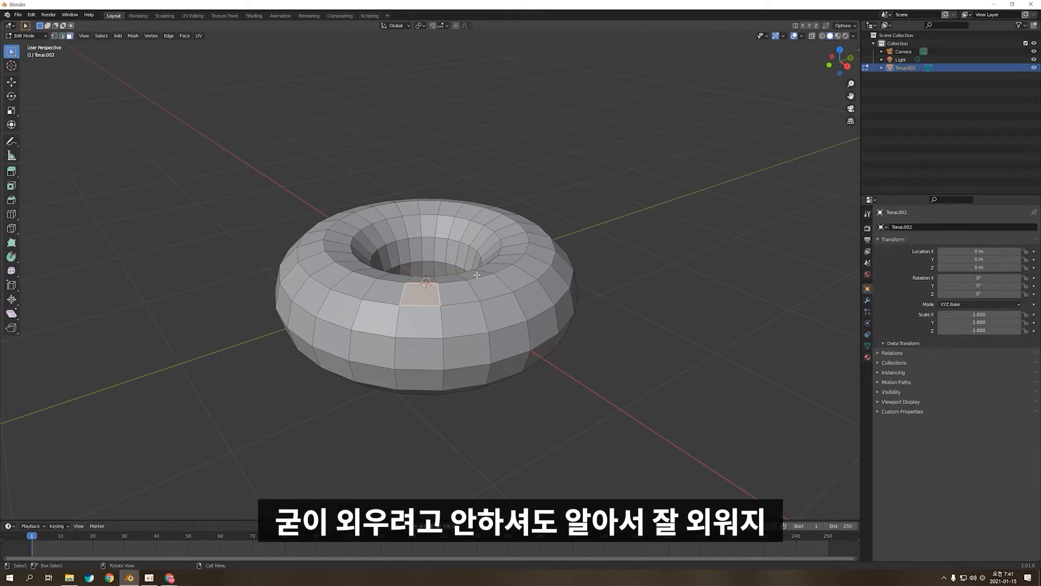
pyautogui.press('Tab')
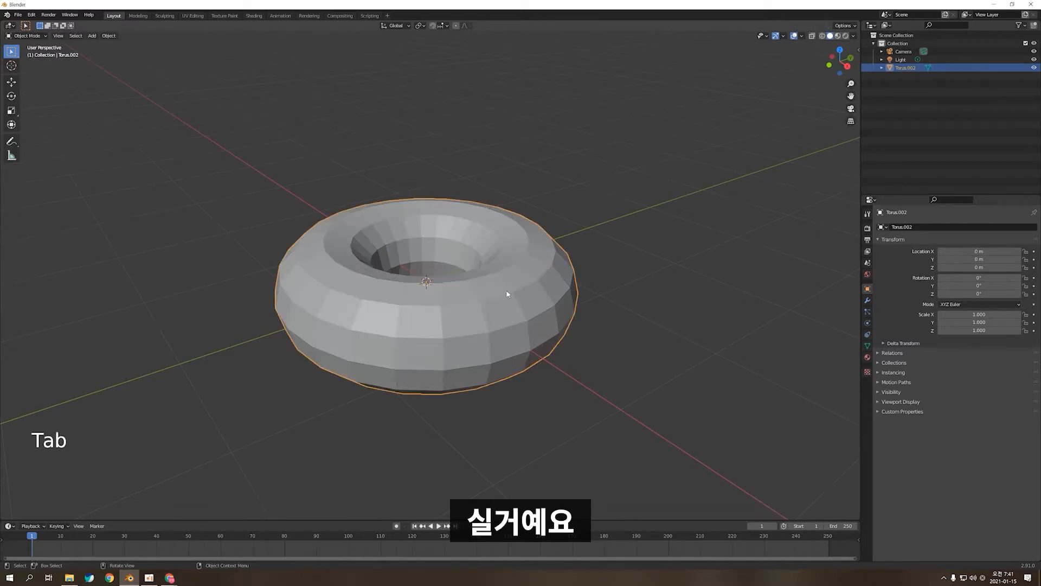
pyautogui.scroll(-2, 516, 261)
pyautogui.scroll(2, 517, 295)
pyautogui.press('Tab')
# Step: Try moving the selected face along Z and freely in space, undoing each move
pyautogui.moveTo(495, 294); pyautogui.dragTo(532, 258, button='middle')
pyautogui.press('g')
pyautogui.press('z')
pyautogui.hotkey('ctrl', 'z')
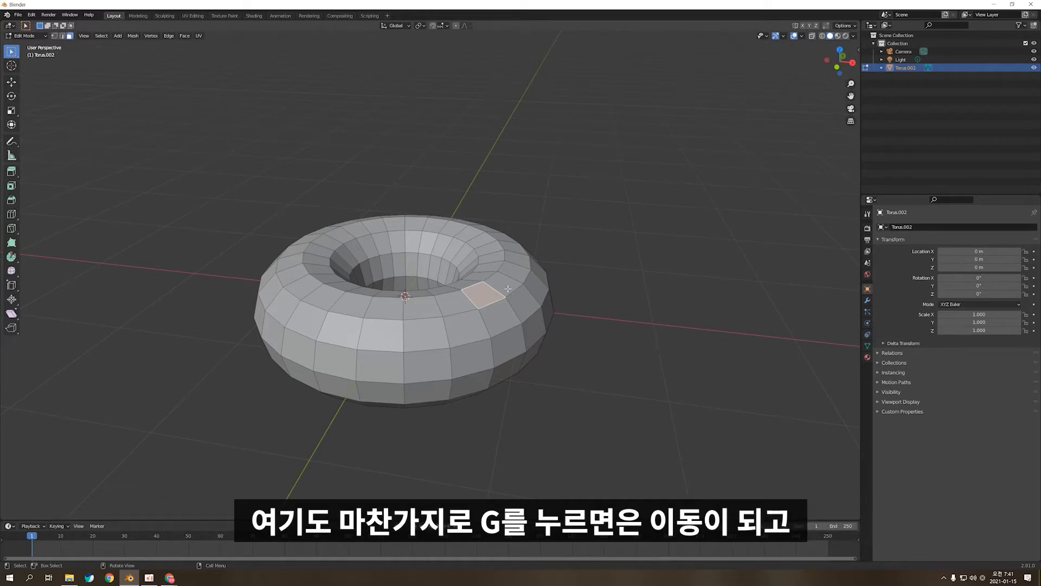
pyautogui.press('g')
pyautogui.click(597, 255)
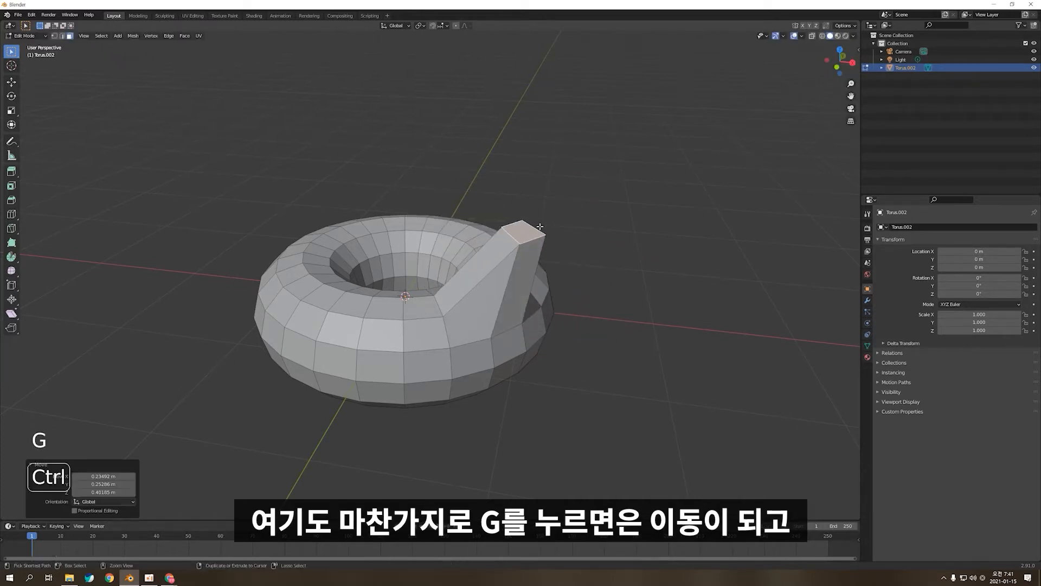
pyautogui.hotkey('ctrl', 'z')
# Step: Try rotating and scaling the selected face, and undo the changes
pyautogui.press('r')
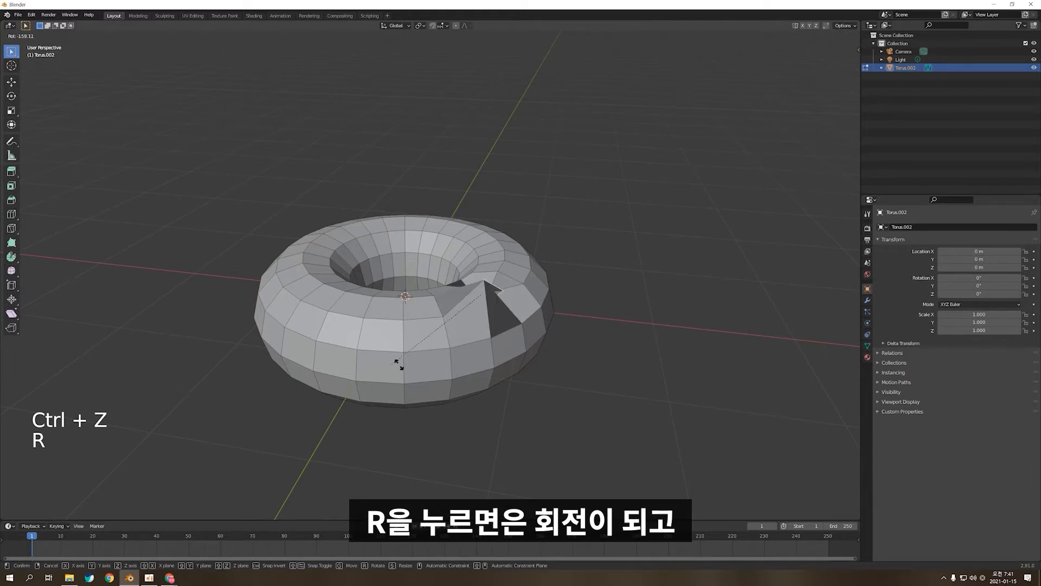
pyautogui.press('s')
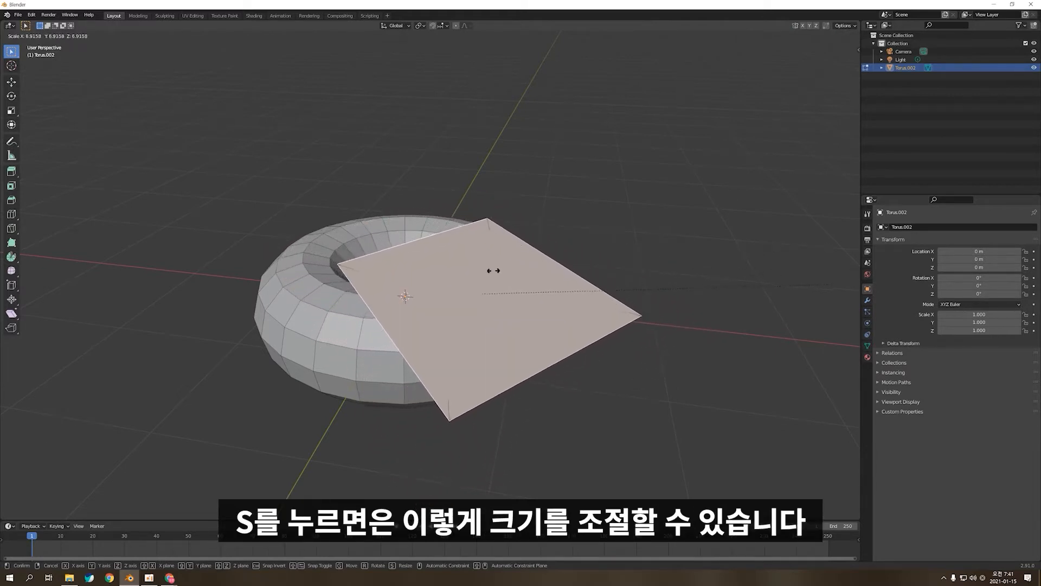
pyautogui.hotkey('ctrl', 'z')
# Step: Check the torus from the front and try shifting the selected face along the Z axis
pyautogui.scroll(-3, 559, 259)
pyautogui.scroll(2, 559, 260)
pyautogui.moveTo(559, 259); pyautogui.dragTo(548, 293, button='middle')
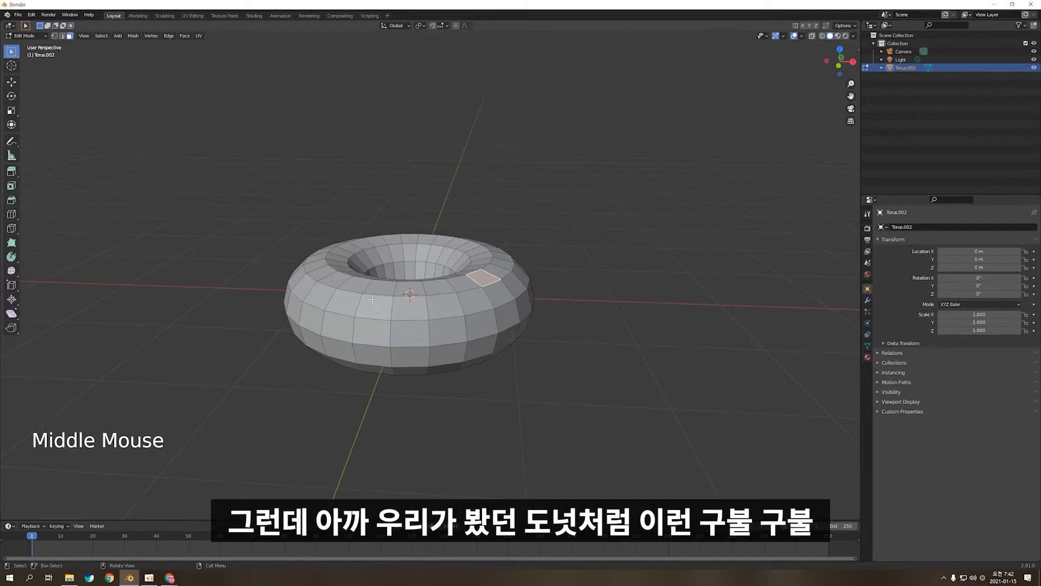
pyautogui.press('KP_1')
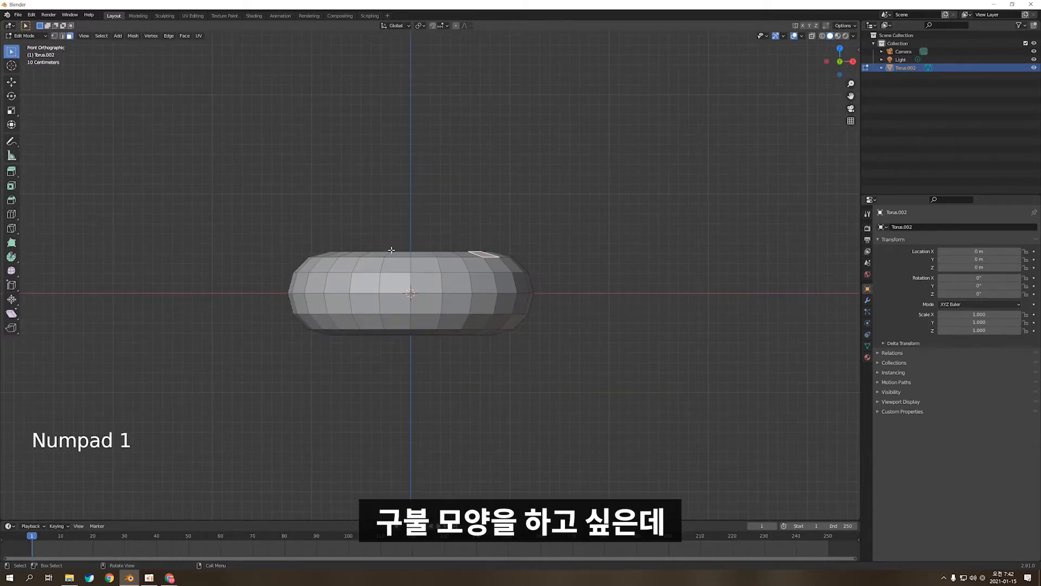
pyautogui.scroll(2, 545, 287)
pyautogui.moveTo(539, 262); pyautogui.dragTo(556, 301, button='middle')
pyautogui.press('g')
pyautogui.press('z')
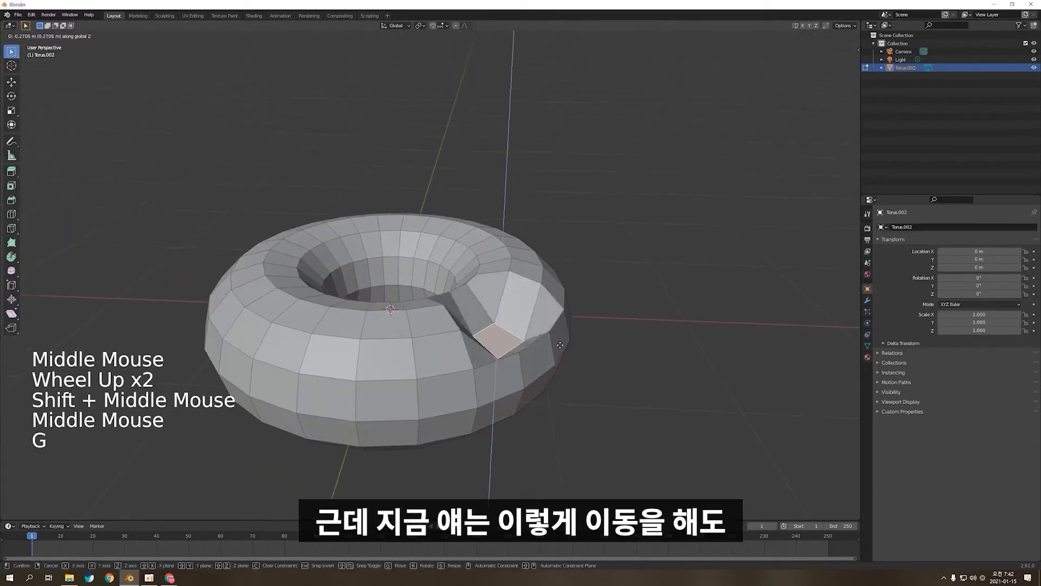
# Step: Inspect the deformed torus in Object Mode and undo the face move
pyautogui.press('Tab')
pyautogui.moveTo(625, 347); pyautogui.dragTo(527, 332, button='middle')
pyautogui.scroll(-2, 527, 331)
pyautogui.hotkey('ctrl', 'z')
pyautogui.hotkey('ctrl', 'z')
pyautogui.hotkey('ctrl', 'z')
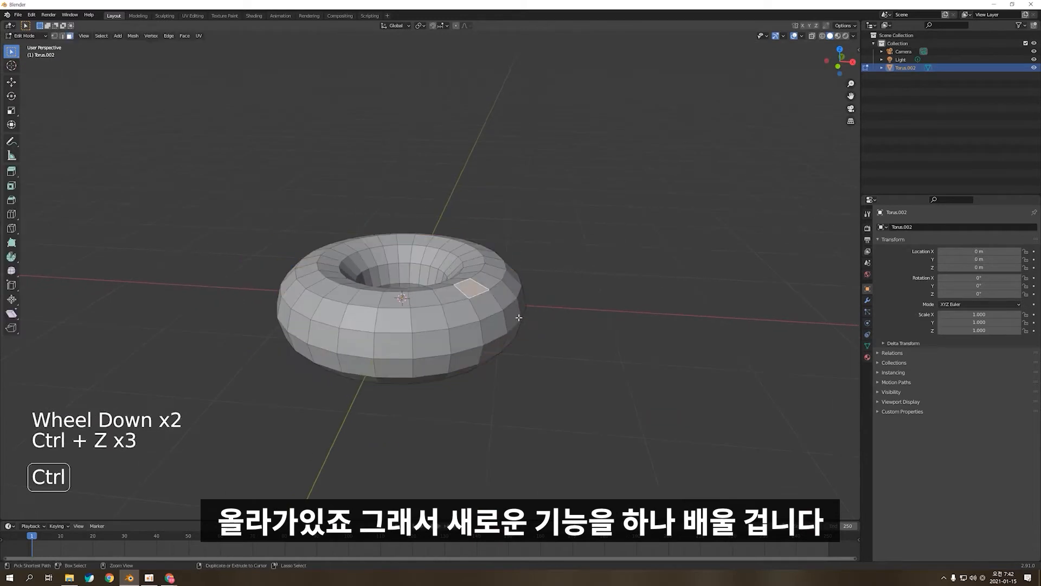
# Step: In Object Mode, add a level 2 Subdivision Surface to the torus and inspect it from several angles
pyautogui.press('Tab')
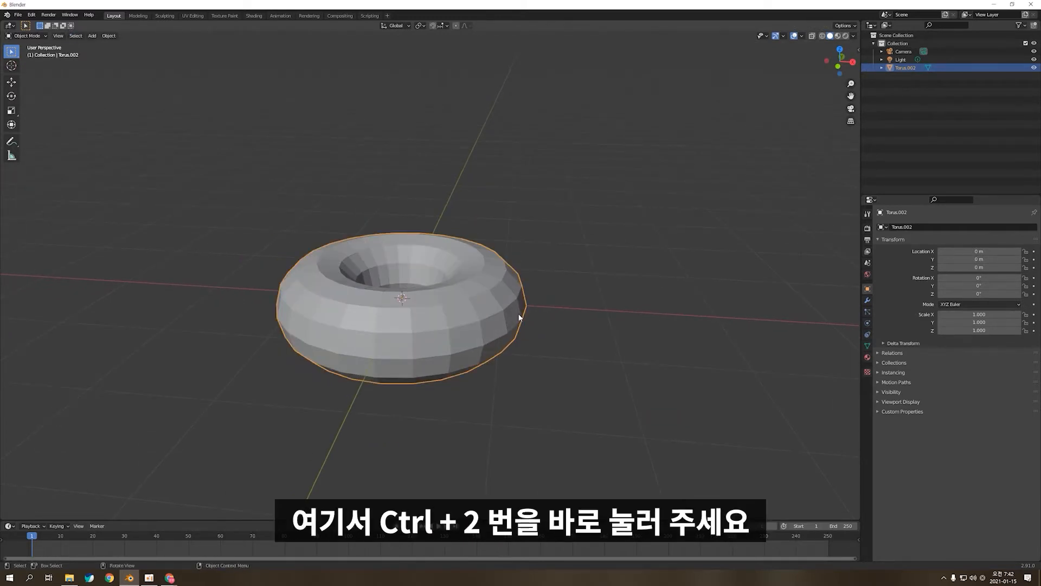
pyautogui.hotkey('ctrl', '2')
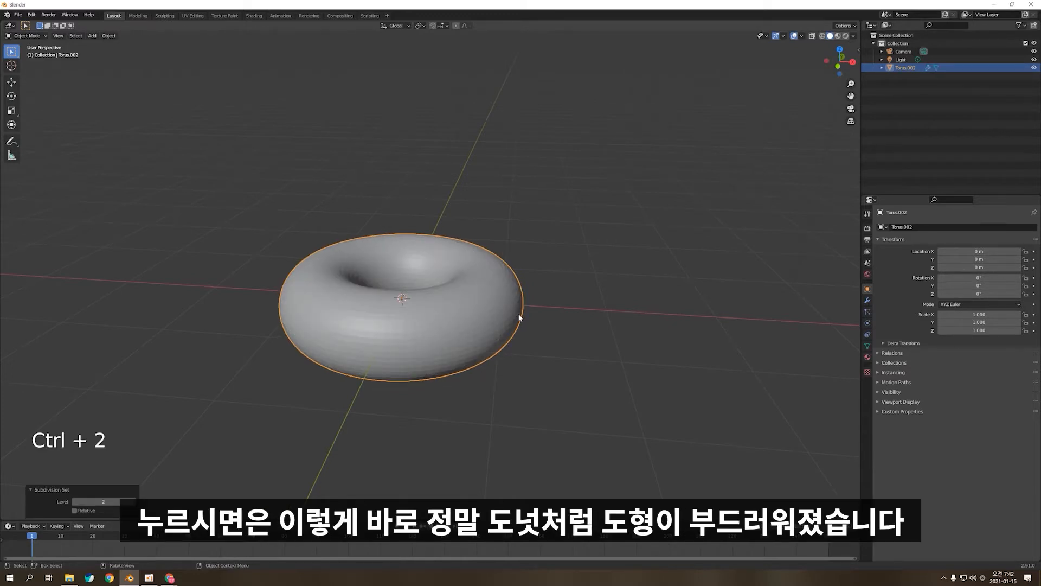
pyautogui.moveTo(522, 311)
pyautogui.mouseDown(button='middle')
pyautogui.moveTo(456, 326)
pyautogui.moveTo(419, 373)
pyautogui.moveTo(560, 324)
pyautogui.moveTo(574, 271)
pyautogui.moveTo(514, 271)
pyautogui.moveTo(510, 312)
pyautogui.mouseUp(button='middle')
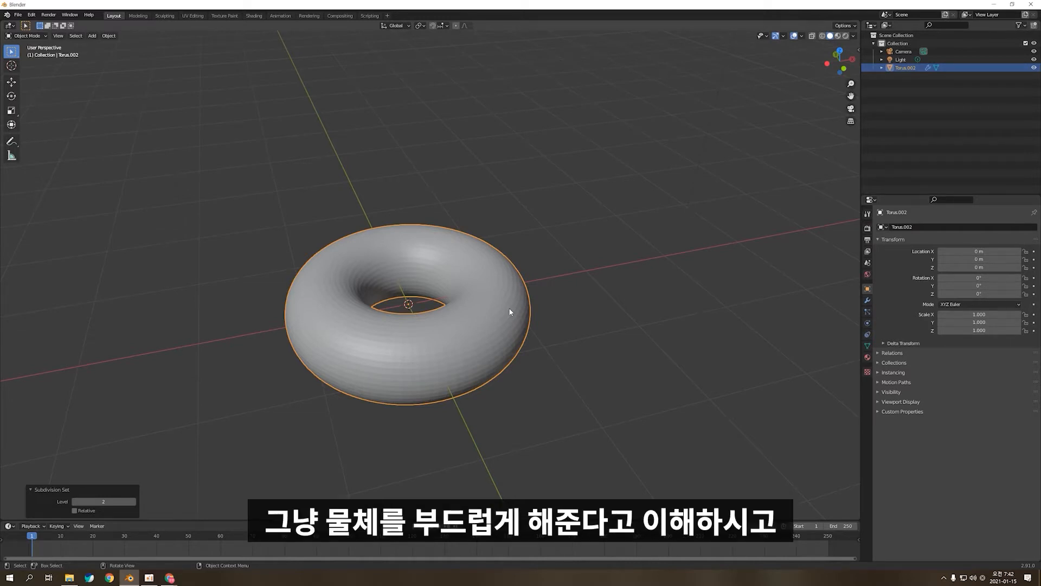
pyautogui.moveTo(511, 307); pyautogui.dragTo(571, 288, button='middle')
# Step: Raise the selected face slightly in Edit Mode and inspect the smoothed bump in Object Mode
pyautogui.press('Tab')
pyautogui.scroll(2, 619, 302)
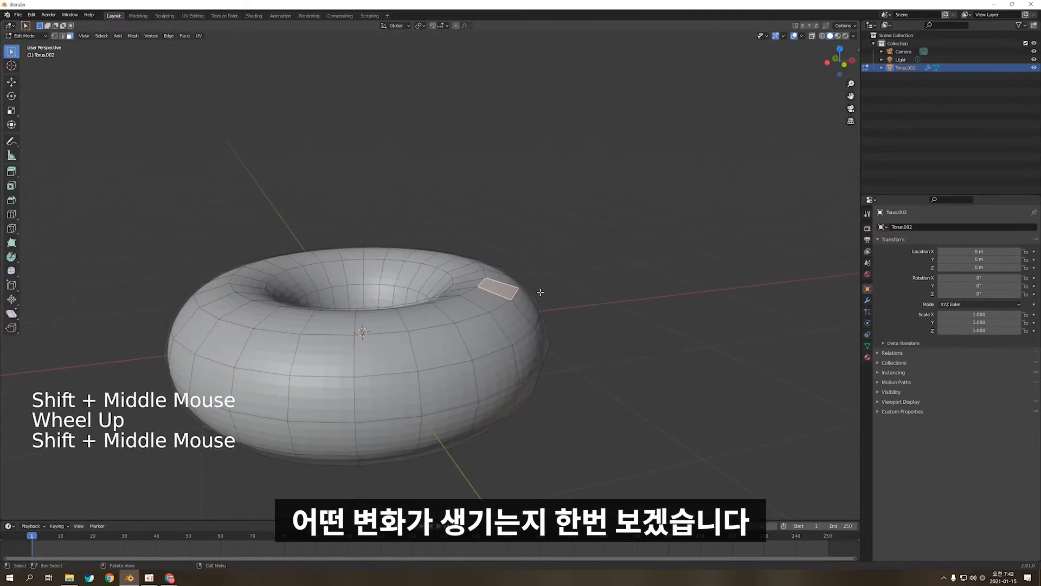
pyautogui.press('g')
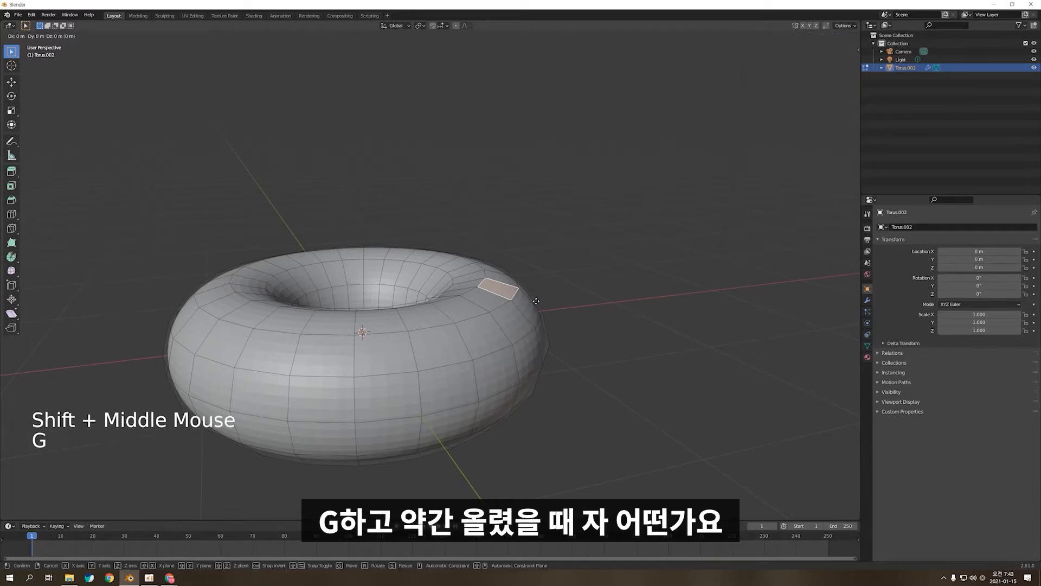
pyautogui.click(537, 291)
pyautogui.press('Tab')
pyautogui.moveTo(537, 290); pyautogui.dragTo(528, 316, button='middle')
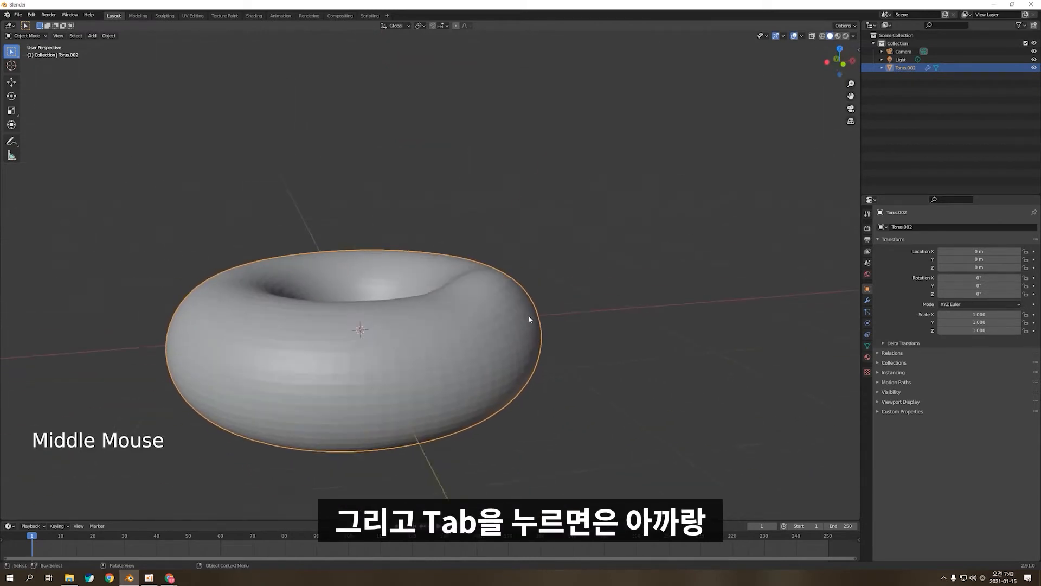
# Step: Examine in Edit Mode how the subdivided surface follows the raised face from several angles
pyautogui.scroll(1, 528, 316)
pyautogui.press('Tab')
pyautogui.scroll(-3, 526, 318)
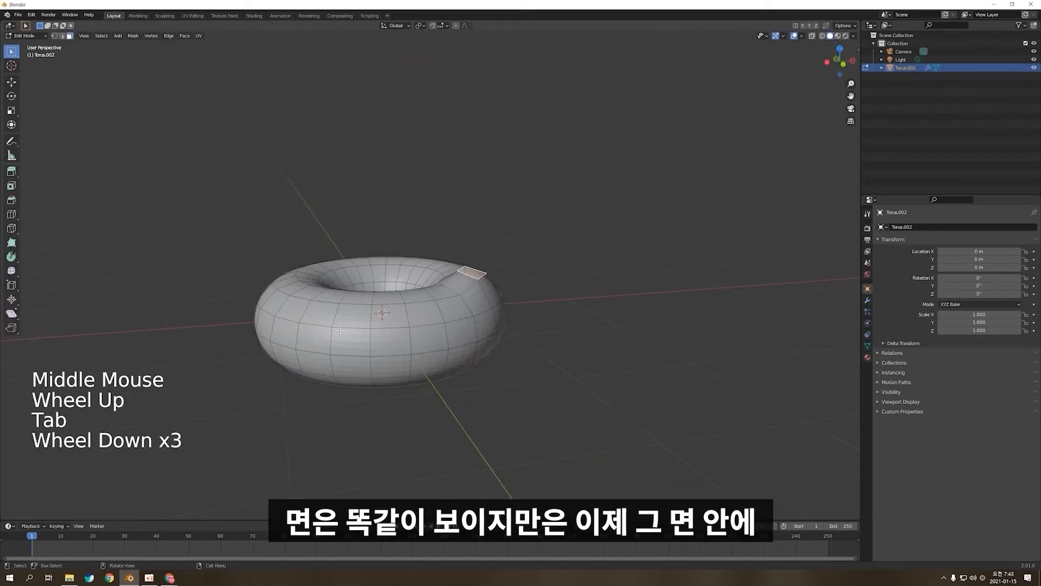
pyautogui.scroll(1, 390, 315)
pyautogui.keyDown('shift'); pyautogui.moveTo(390, 316); pyautogui.dragTo(427, 305, button='middle'); pyautogui.keyUp('shift')
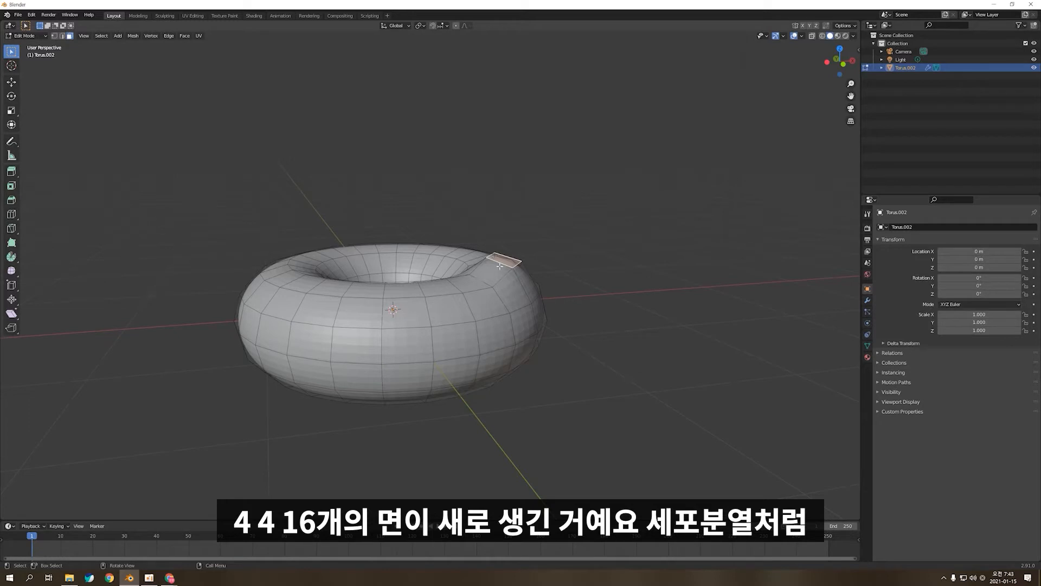
pyautogui.moveTo(466, 293); pyautogui.dragTo(417, 294, button='middle')
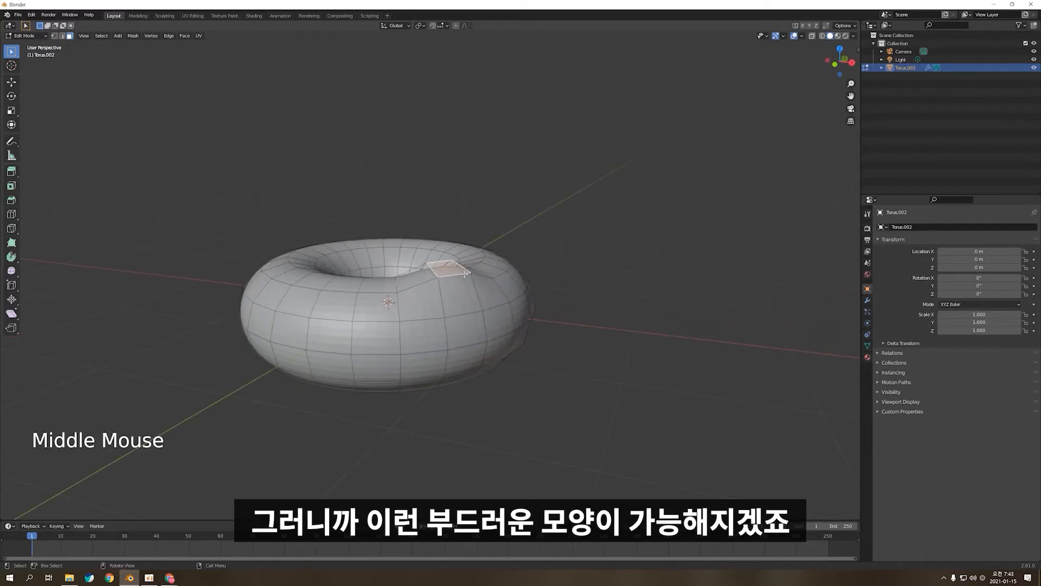
pyautogui.moveTo(492, 282); pyautogui.dragTo(530, 287, button='middle')
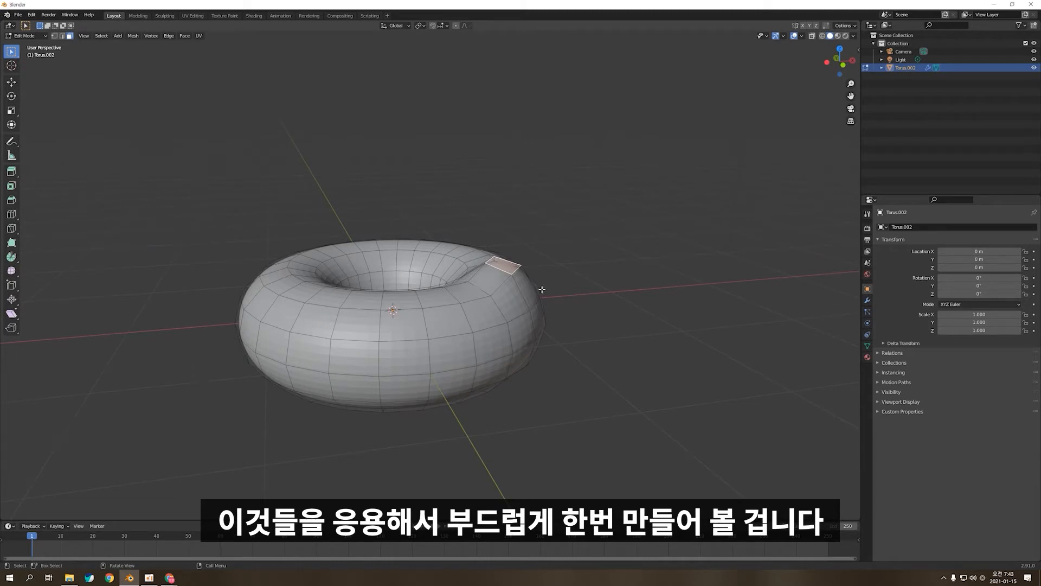
# Step: Undo the raising of the face and show the smooth torus in Object Mode
pyautogui.hotkey('ctrl', 'z')
pyautogui.hotkey('ctrl', 'z')
pyautogui.hotkey('ctrl', 'z')
pyautogui.hotkey('ctrl', 'z')
pyautogui.press('Tab')
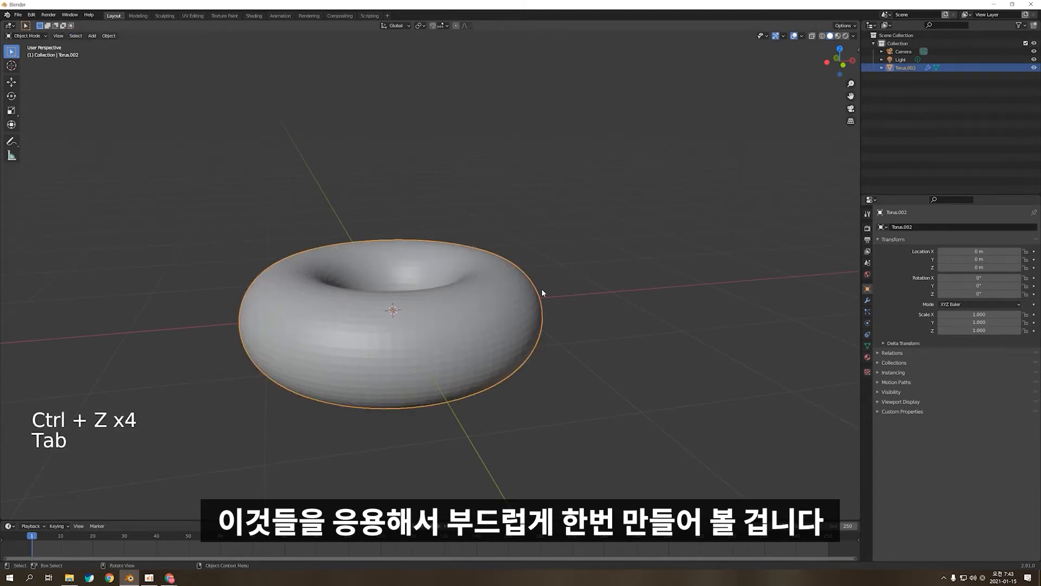
# Step: Return to Edit Mode and move the selected face up along Z by about 0.07 m
pyautogui.keyDown('shift'); pyautogui.moveTo(541, 288); pyautogui.dragTo(537, 291, button='middle'); pyautogui.keyUp('shift')
pyautogui.scroll(2, 540, 278)
pyautogui.press('Tab')
pyautogui.scroll(1, 539, 278)
pyautogui.scroll(-1, 539, 278)
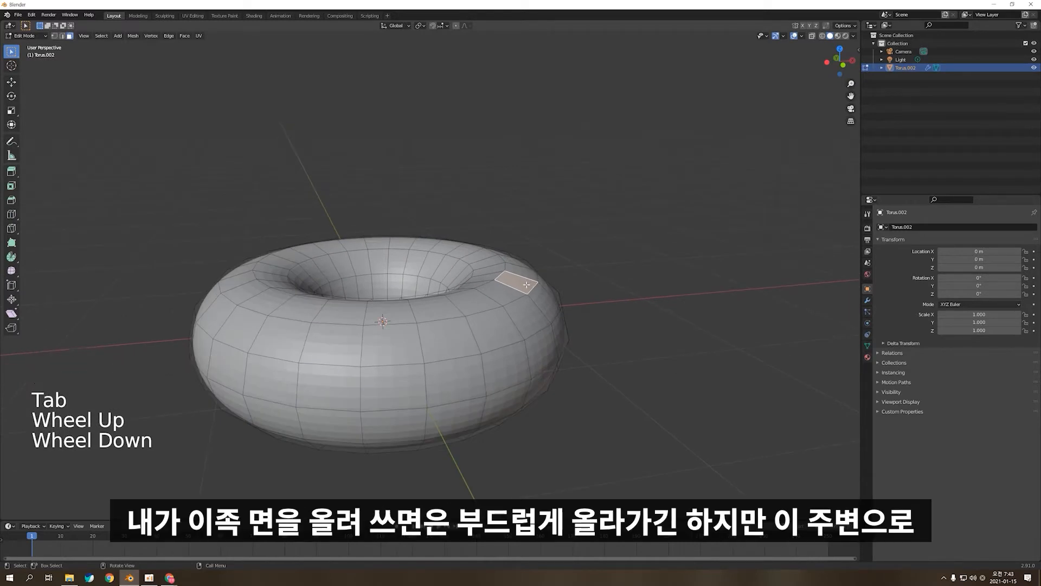
pyautogui.press('g')
pyautogui.press('z')
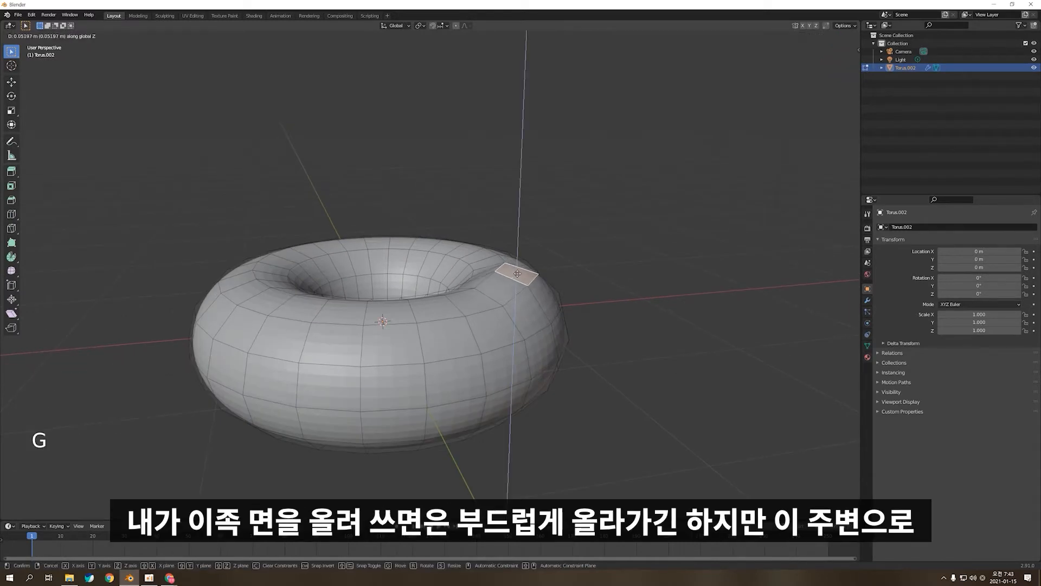
pyautogui.click(518, 272)
# Step: Inspect the area around the raised face and turn on proportional editing
pyautogui.scroll(-2, 519, 272)
pyautogui.moveTo(518, 272); pyautogui.dragTo(494, 318, button='middle')
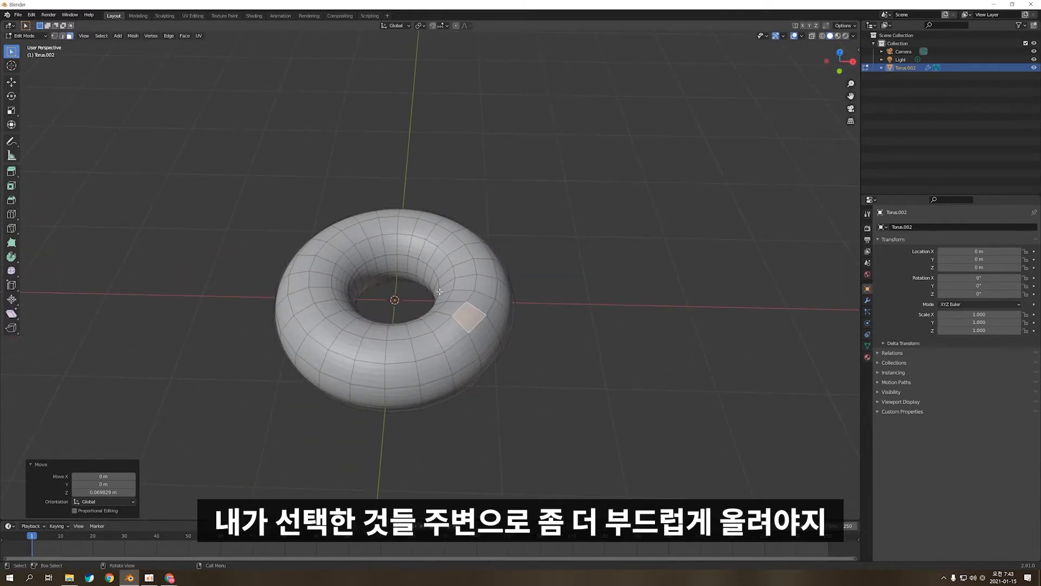
pyautogui.moveTo(471, 295); pyautogui.dragTo(510, 291, button='middle')
pyautogui.scroll(1, 535, 288)
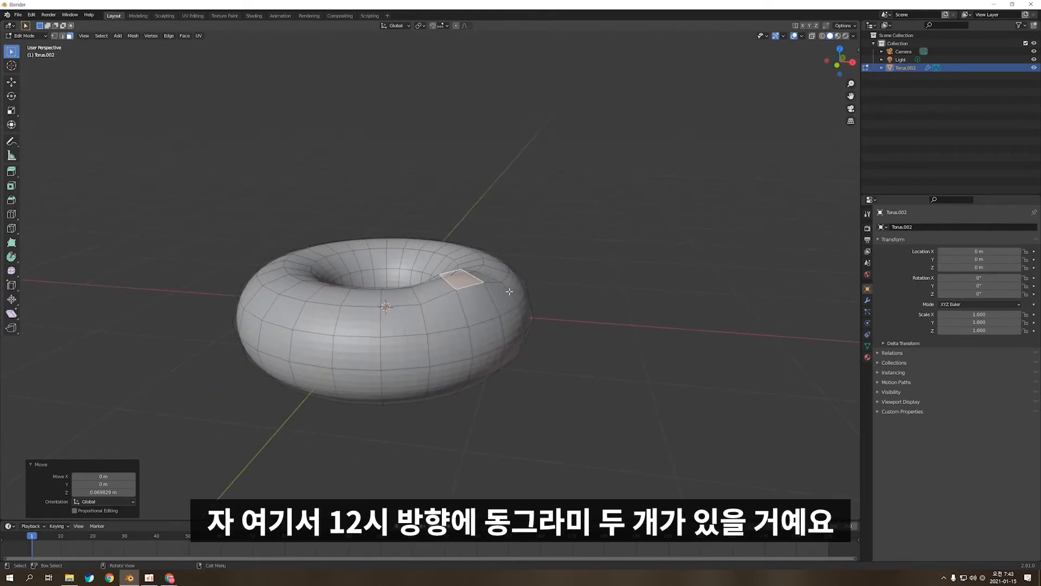
pyautogui.click(457, 27)
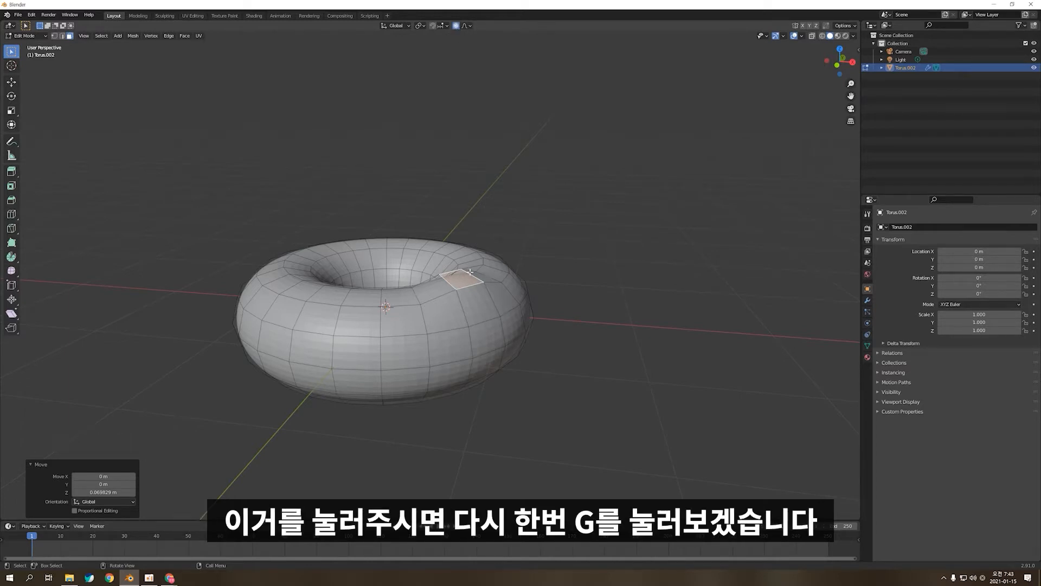
# Step: Move the selected top face by about 0.06 m with smooth proportional editing at a size of about 0.39
pyautogui.press('g')
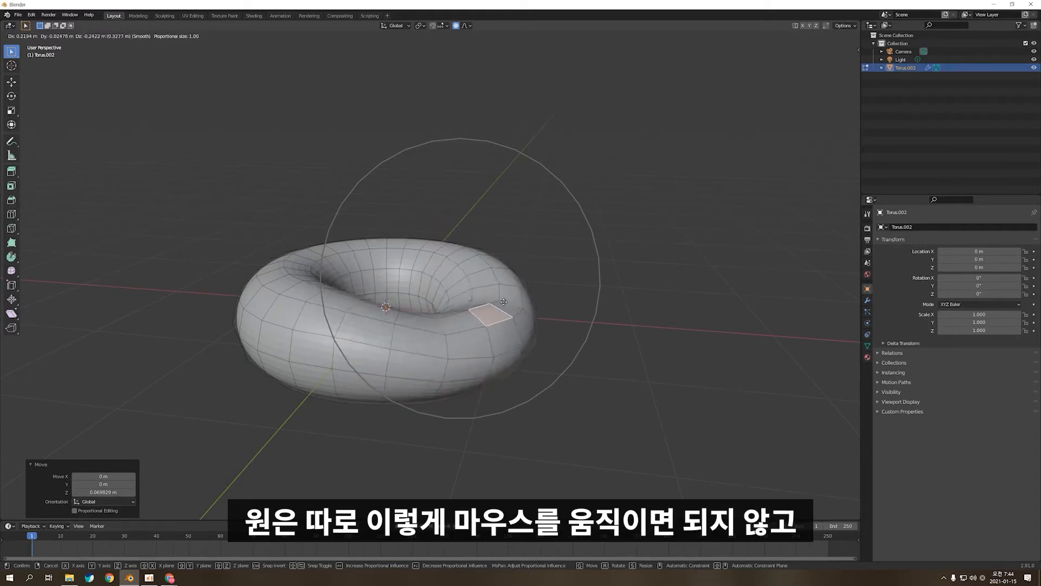
pyautogui.scroll(3, 478, 272)
pyautogui.scroll(8, 478, 272)
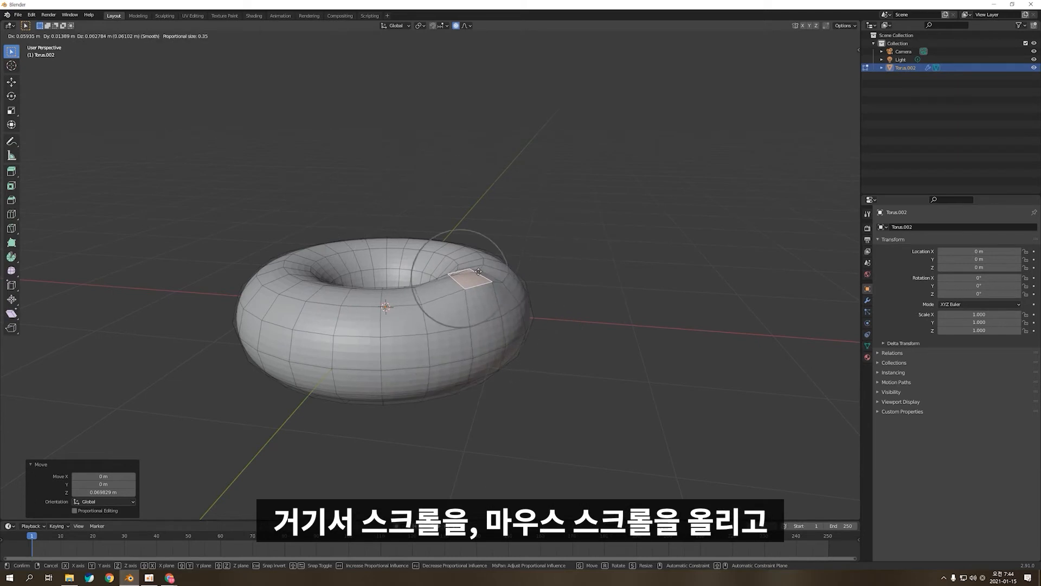
pyautogui.scroll(-8, 479, 271)
pyautogui.scroll(8, 478, 271)
pyautogui.scroll(-6, 478, 271)
pyautogui.scroll(-2, 478, 270)
pyautogui.scroll(5, 478, 270)
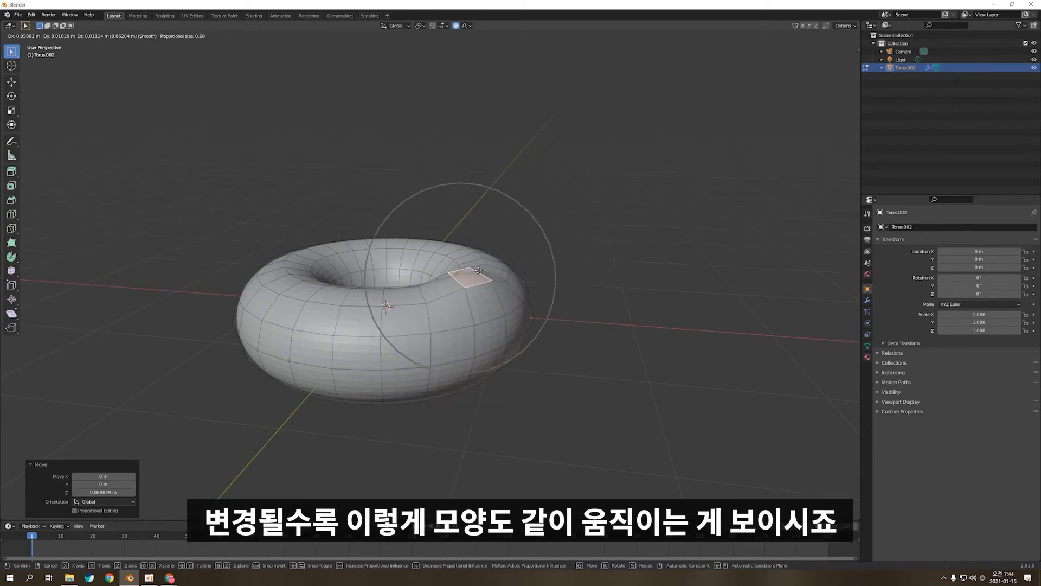
pyautogui.scroll(-5, 478, 270)
pyautogui.scroll(7, 478, 271)
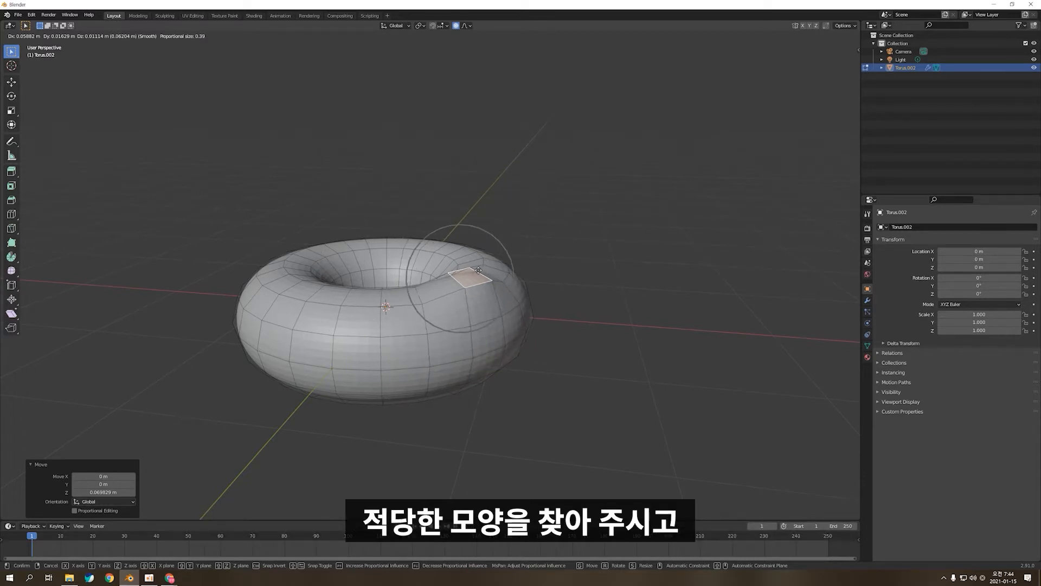
pyautogui.click(479, 271)
# Step: Raise the selected top face along Z by about 0.04 m with proportional editing
pyautogui.press('KP_1')
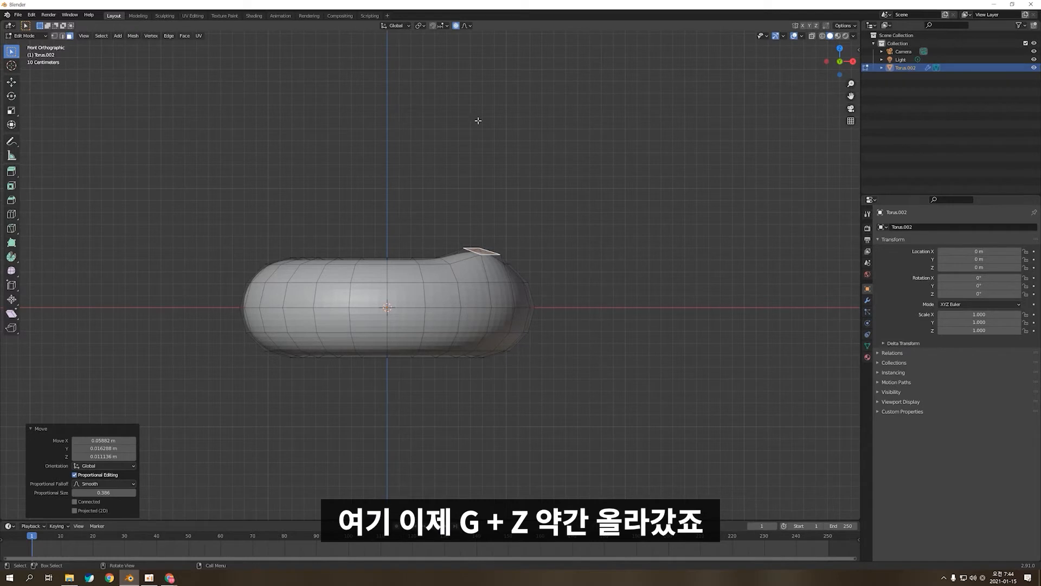
pyautogui.scroll(2, 486, 217)
pyautogui.moveTo(478, 121); pyautogui.dragTo(534, 325, button='middle')
pyautogui.press('g')
pyautogui.press('z')
pyautogui.click(498, 334)
pyautogui.moveTo(499, 320); pyautogui.dragTo(600, 233, button='middle')
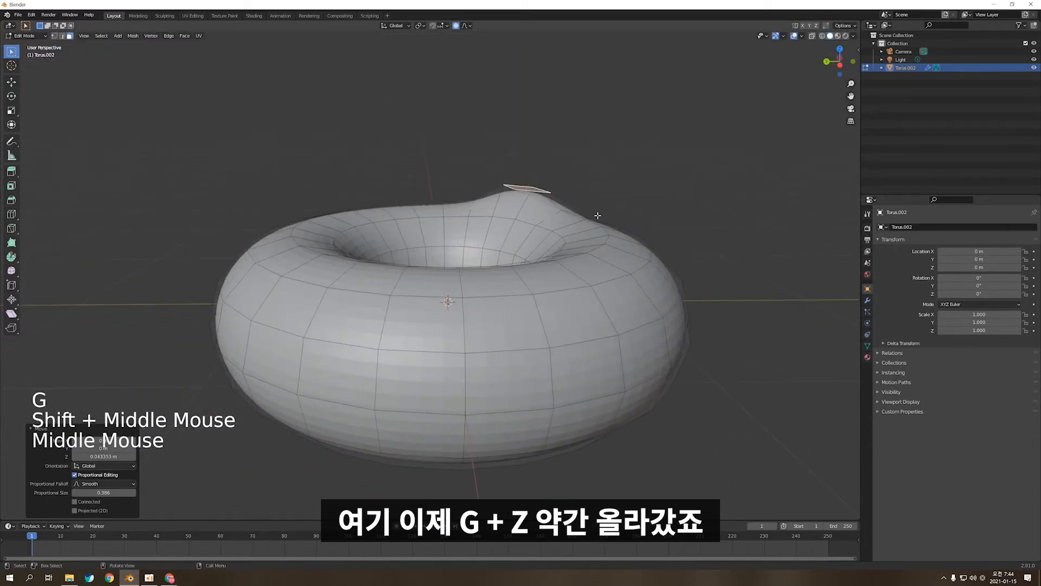
# Step: Lower the raised face along Z by about 0.09 m
pyautogui.press('g')
pyautogui.press('z')
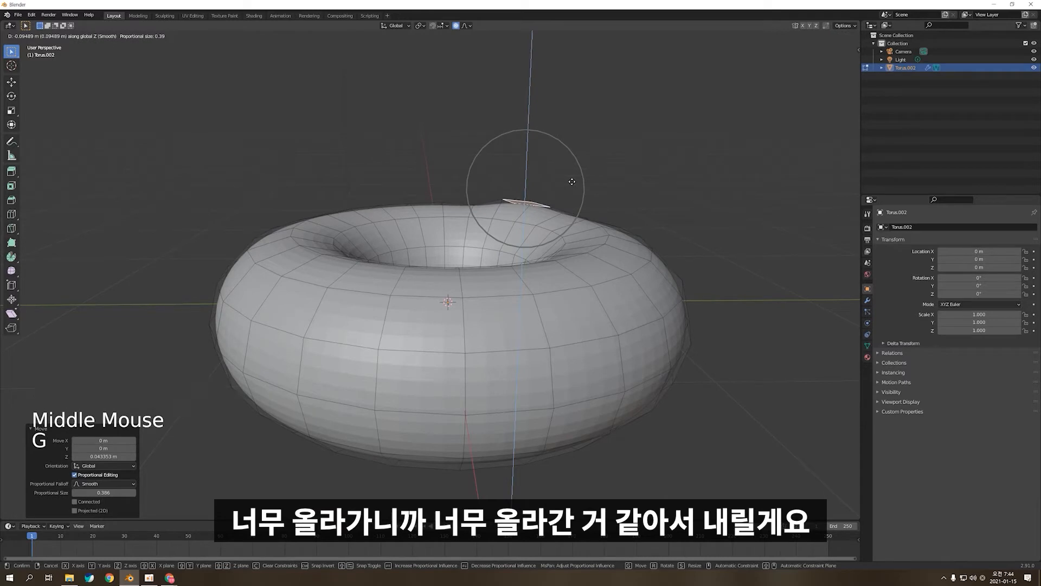
pyautogui.click(572, 181)
# Step: Enlarge the proportional size to about 0.75 and shift the same face by about 0.04 m, mainly upward
pyautogui.scroll(-1, 540, 196)
pyautogui.scroll(-1, 540, 196)
pyautogui.keyDown('shift'); pyautogui.moveTo(540, 196); pyautogui.dragTo(532, 210, button='middle'); pyautogui.keyUp('shift')
pyautogui.press('g')
pyautogui.scroll(-5, 519, 215)
pyautogui.click(520, 215)
pyautogui.press('g')
pyautogui.click(518, 212)
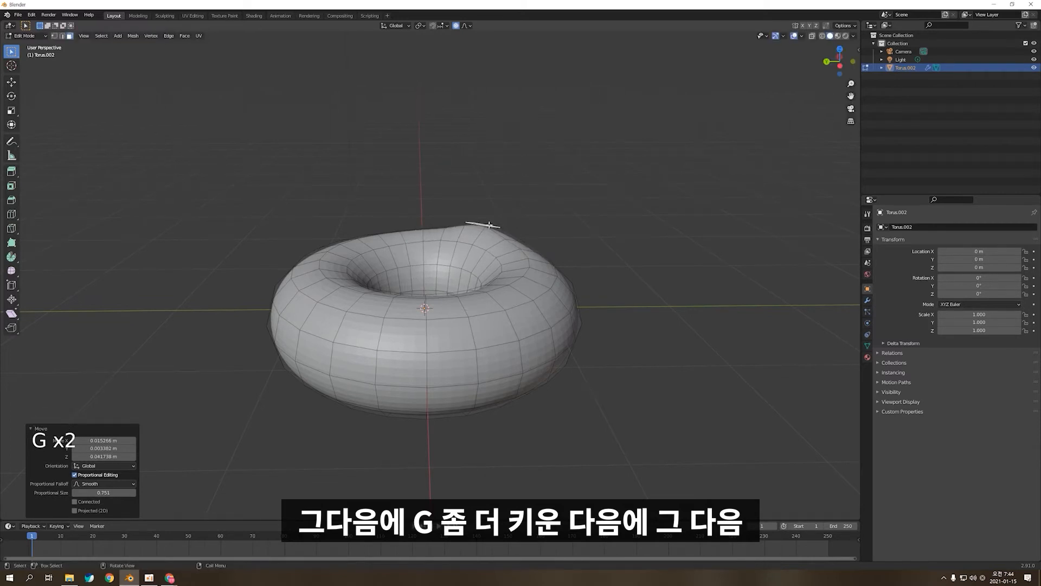
# Step: Lower two faces on the upper front side of the donut with proportional editing, the second one along Z
pyautogui.press('KP_1')
pyautogui.click(331, 256)
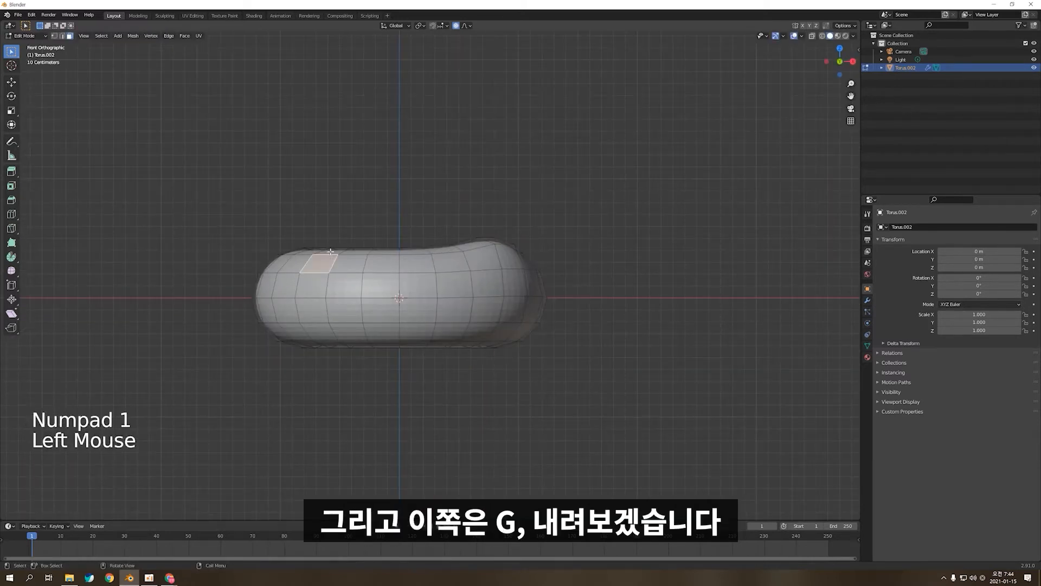
pyautogui.press('g')
pyautogui.moveTo(355, 266); pyautogui.dragTo(551, 266, button='middle')
pyautogui.click(459, 266)
pyautogui.press('g')
pyautogui.press('z')
pyautogui.click(460, 275)
# Step: Lower another upper face along Z and slightly shift a face on the lower side with proportional editing
pyautogui.click(551, 265)
pyautogui.press('g')
pyautogui.press('z')
pyautogui.click(550, 272)
pyautogui.moveTo(406, 334); pyautogui.dragTo(289, 308, button='middle')
pyautogui.click(480, 341)
pyautogui.press('g')
pyautogui.click(480, 350)
# Step: Lower a face on the donut's top along Z with proportional size 1.00 and check the shape in Object Mode
pyautogui.moveTo(457, 297); pyautogui.dragTo(383, 261, button='middle')
pyautogui.click(382, 262)
pyautogui.scroll(-2, 382, 262)
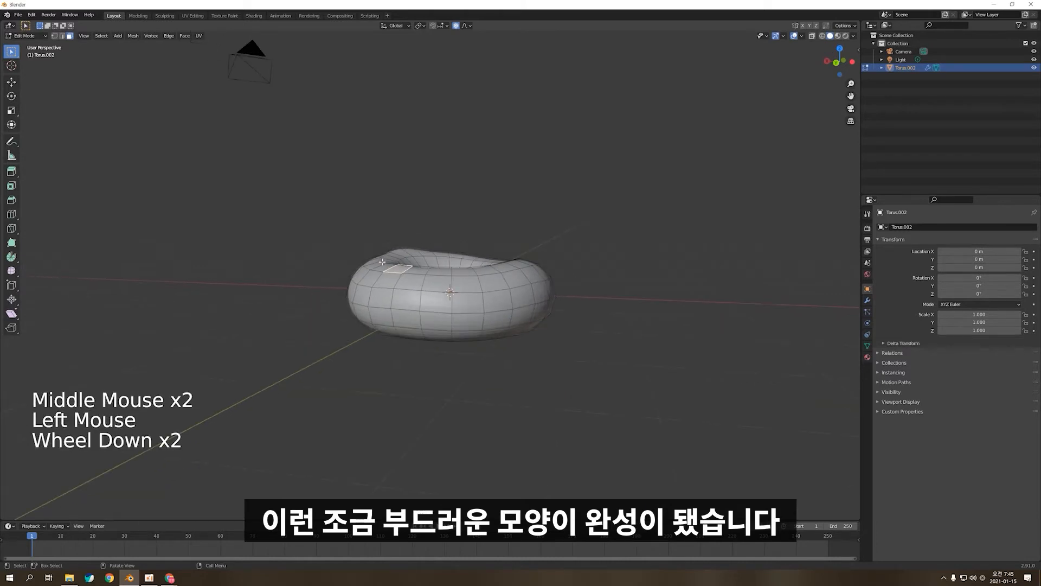
pyautogui.press('g')
pyautogui.press('g')
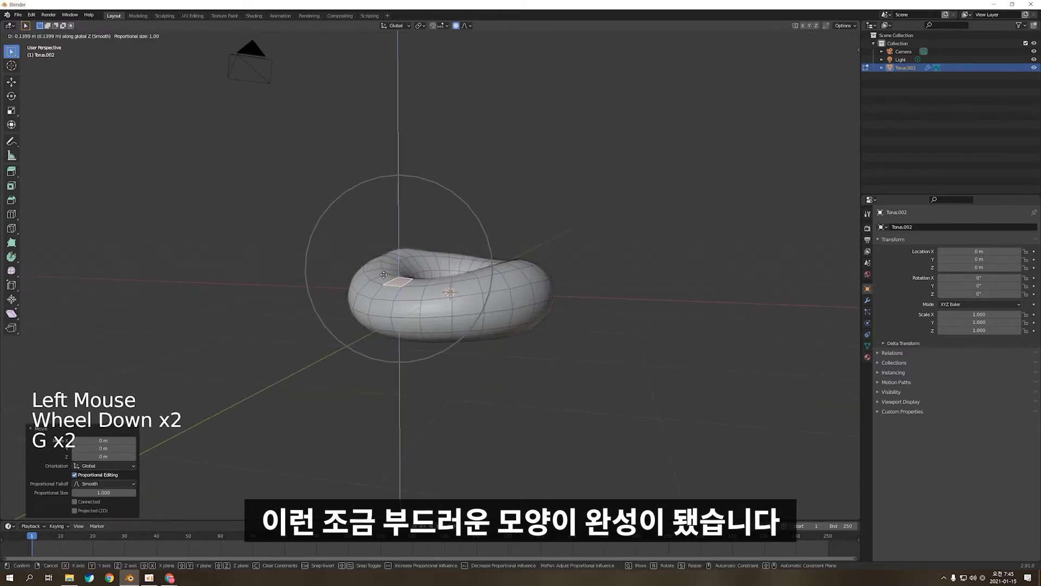
pyautogui.click(383, 265)
pyautogui.moveTo(388, 264); pyautogui.dragTo(276, 277, button='middle')
pyautogui.press('Tab')
pyautogui.moveTo(540, 284); pyautogui.dragTo(634, 288, button='middle')
pyautogui.scroll(2, 634, 288)
# Step: In Edit Mode, move the protruding face on the far top side slightly down with proportional size 0.42, and return to Object Mode
pyautogui.press('Tab')
pyautogui.click(409, 216)
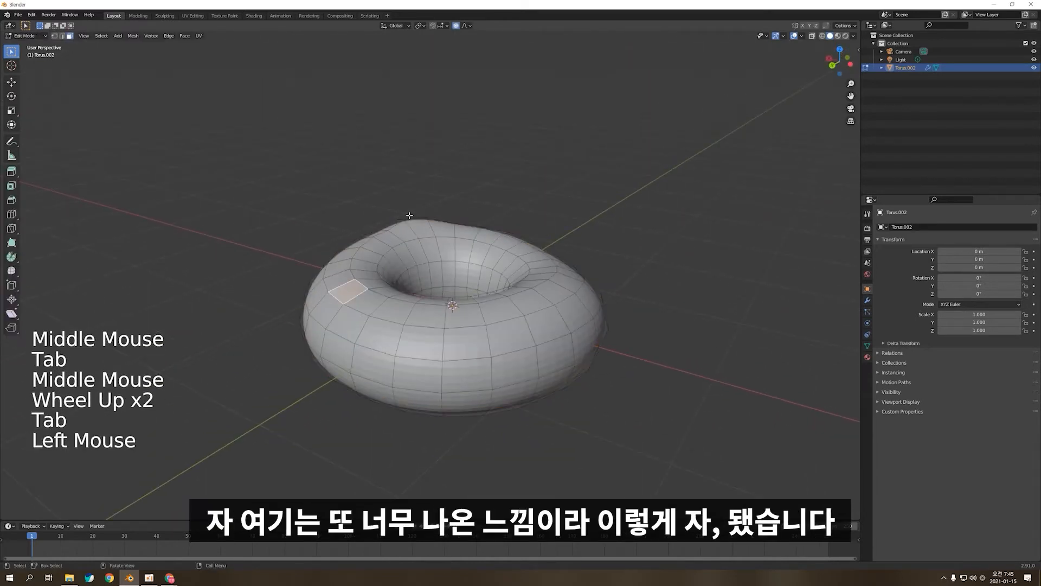
pyautogui.moveTo(410, 215); pyautogui.dragTo(431, 205, button='middle')
pyautogui.click(416, 202)
pyautogui.press('g')
pyautogui.scroll(7, 428, 212)
pyautogui.hotkey('ctrl', 'z')
pyautogui.press('g')
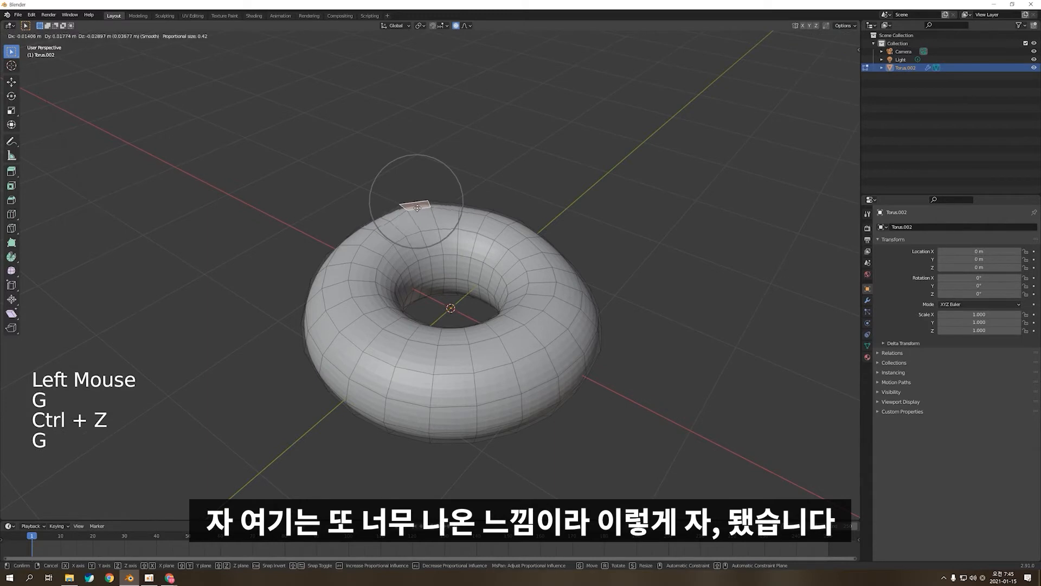
pyautogui.press('Tab')
# Step: Move the same face once more in Edit Mode and check the donut in Object Mode from the front
pyautogui.moveTo(417, 207); pyautogui.dragTo(605, 226, button='middle')
pyautogui.scroll(-3, 596, 231)
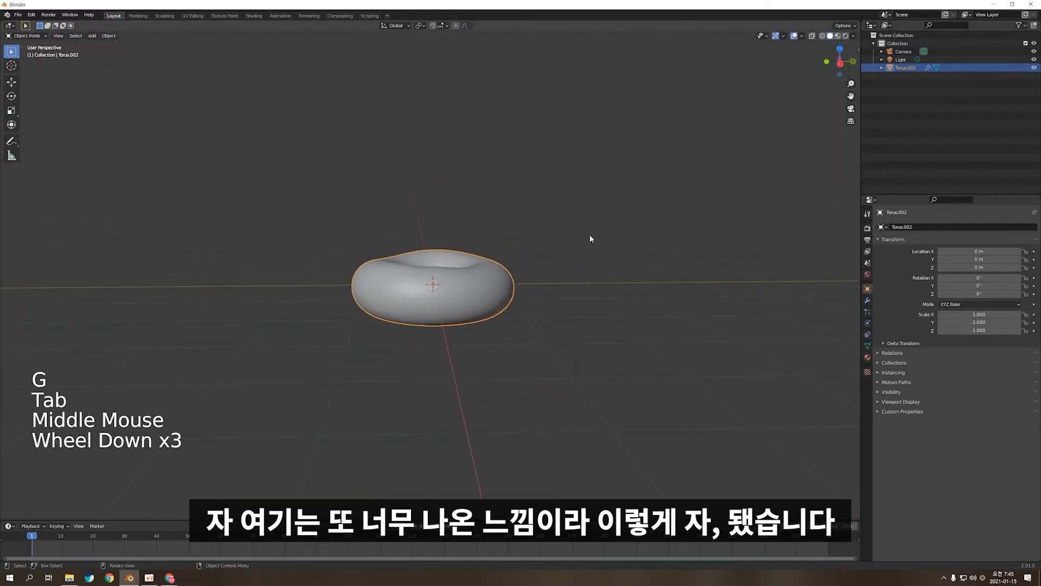
pyautogui.press('Tab')
pyautogui.press('g')
pyautogui.press('Tab')
pyautogui.moveTo(583, 244); pyautogui.dragTo(467, 235, button='middle')
pyautogui.scroll(3, 432, 256)
pyautogui.press('KP_1')
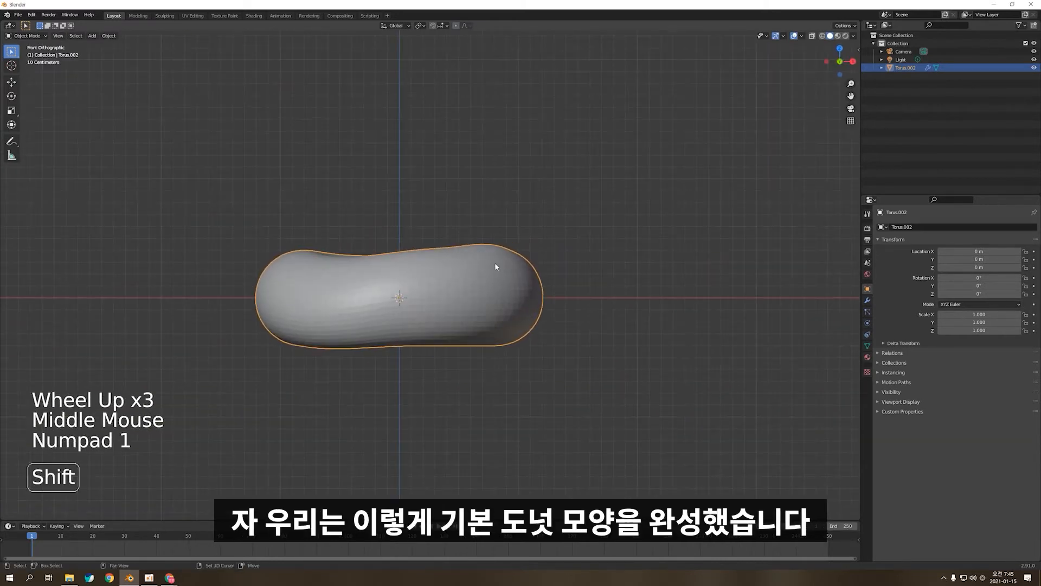
pyautogui.keyDown('shift'); pyautogui.moveTo(497, 267); pyautogui.dragTo(513, 286, button='middle'); pyautogui.keyUp('shift')
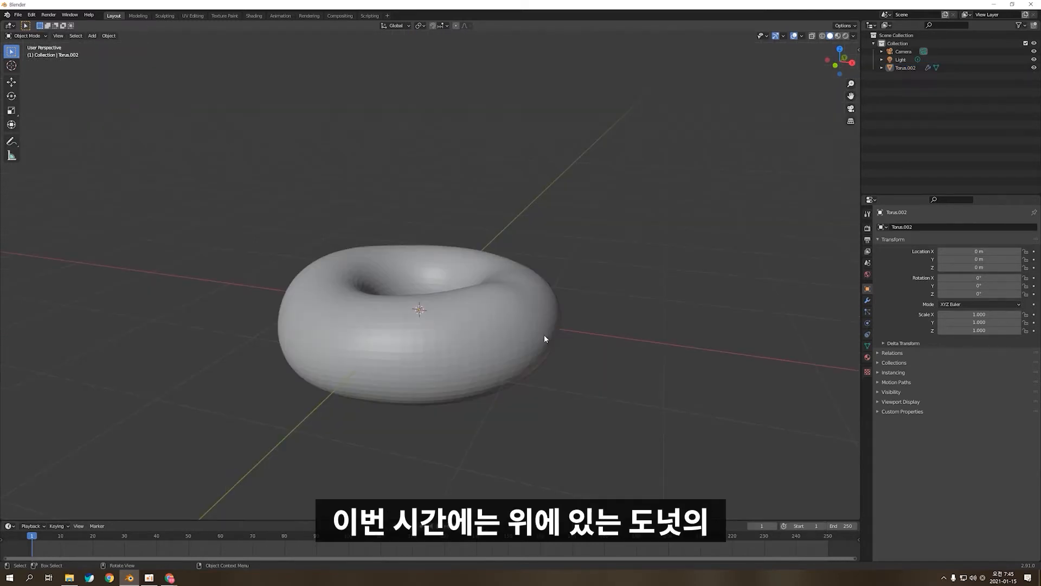
pyautogui.press('KP_1')
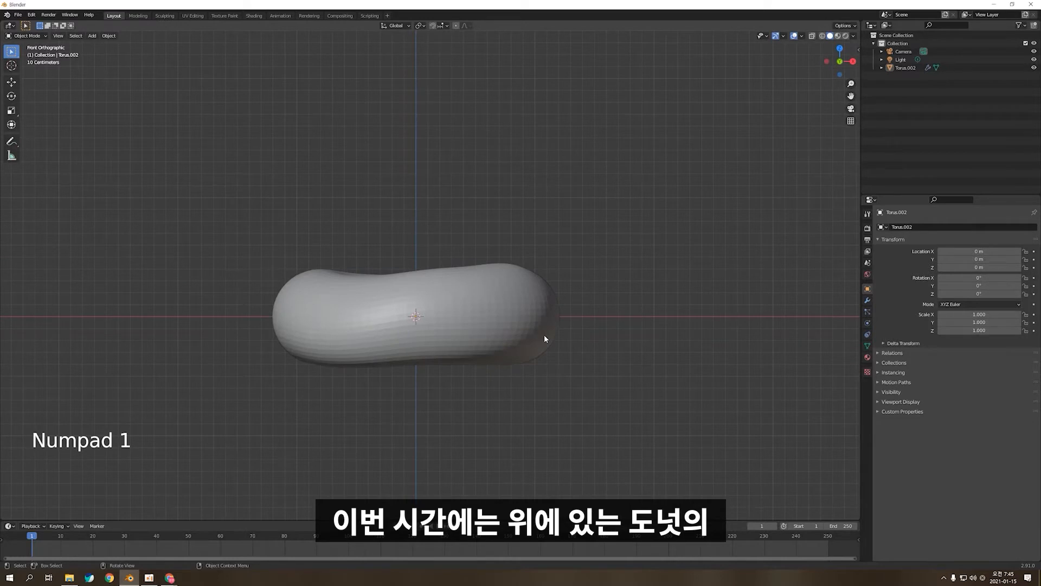
# Step: Switch to the browser to study the chocolate-glazed donut reference image, and return to Blender
pyautogui.click(170, 578)
pyautogui.click(198, 542)
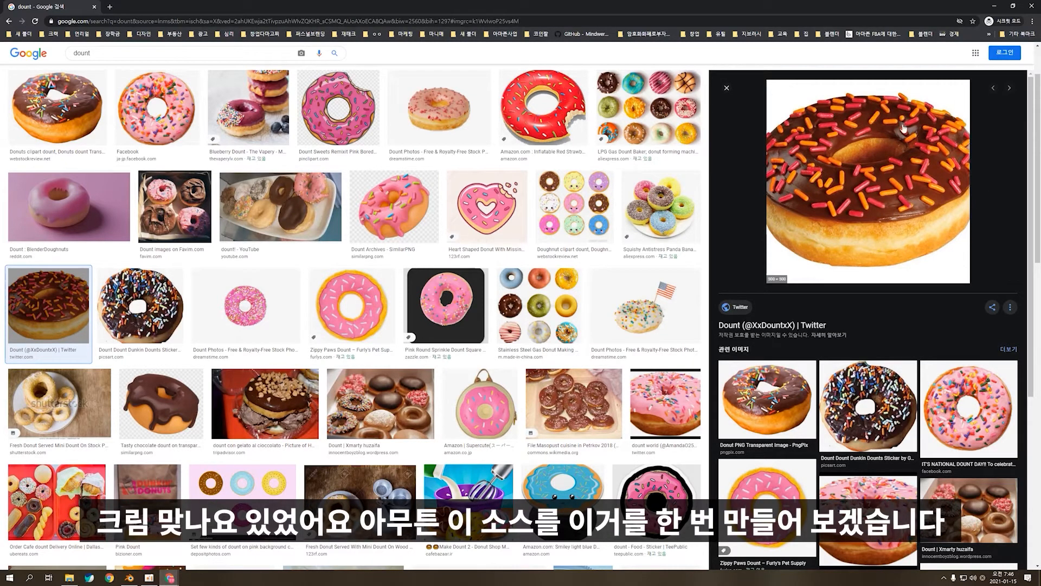
pyautogui.click(995, 6)
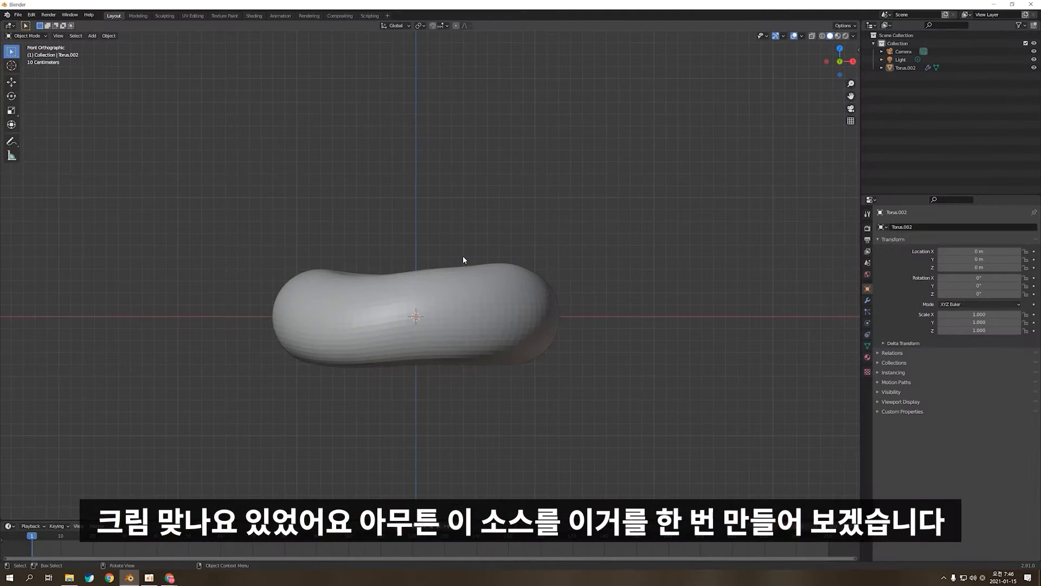
# Step: Select the donut, enter Edit Mode and set the front view
pyautogui.click(528, 308)
pyautogui.press('Tab')
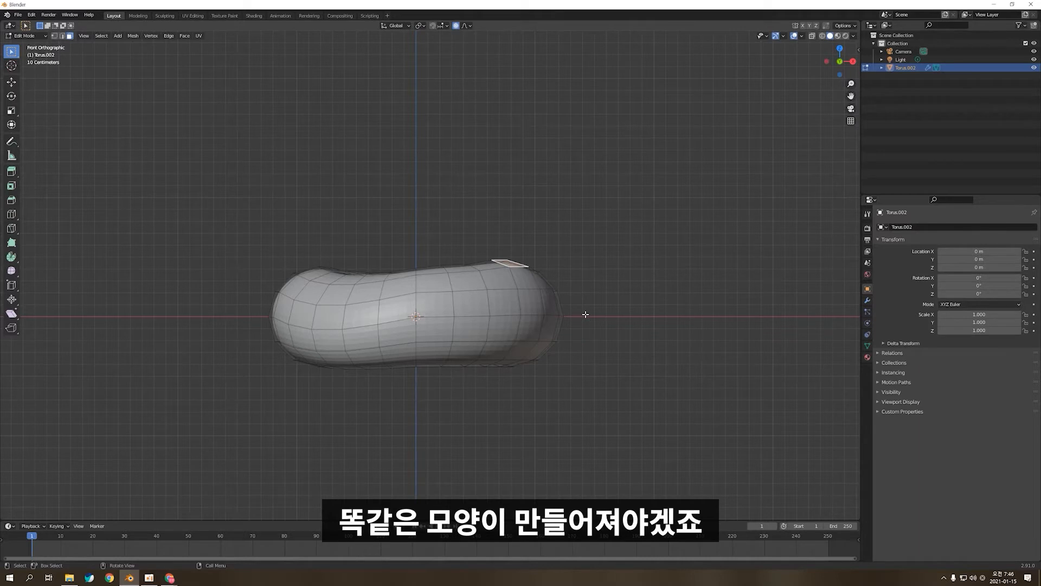
pyautogui.scroll(-2, 573, 298)
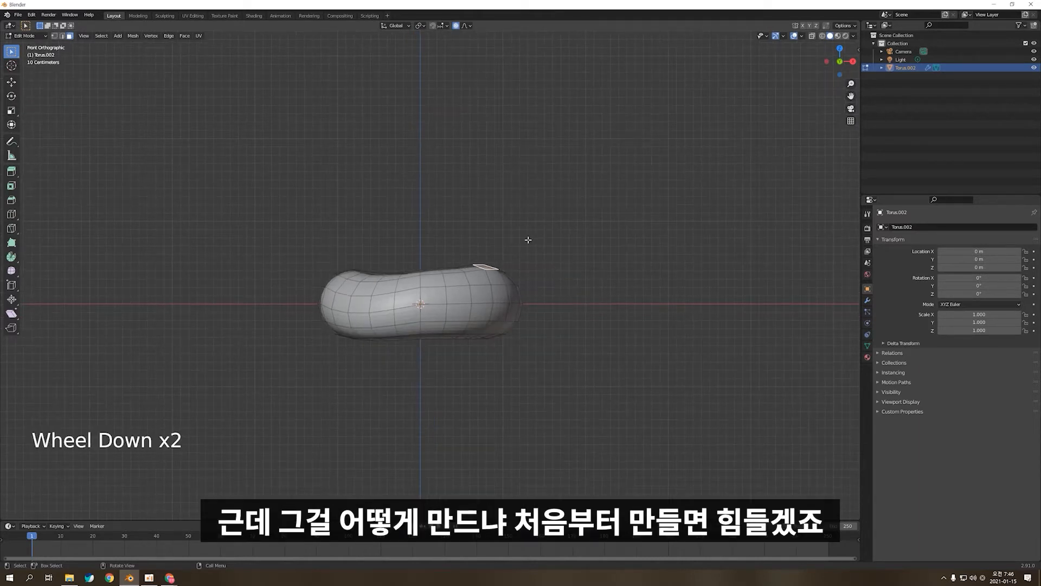
pyautogui.scroll(2, 528, 239)
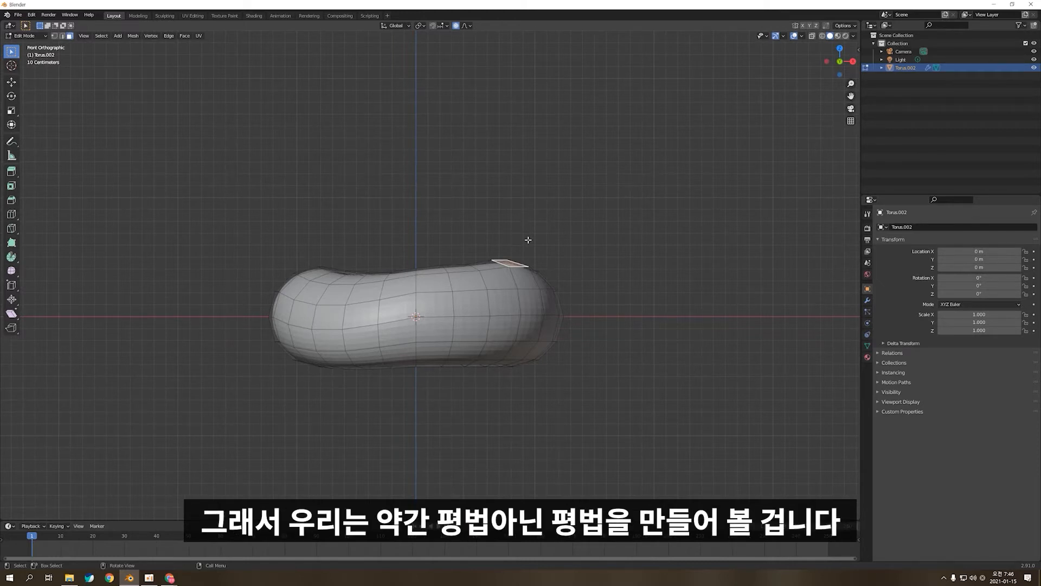
pyautogui.moveTo(528, 240); pyautogui.dragTo(492, 325, button='middle')
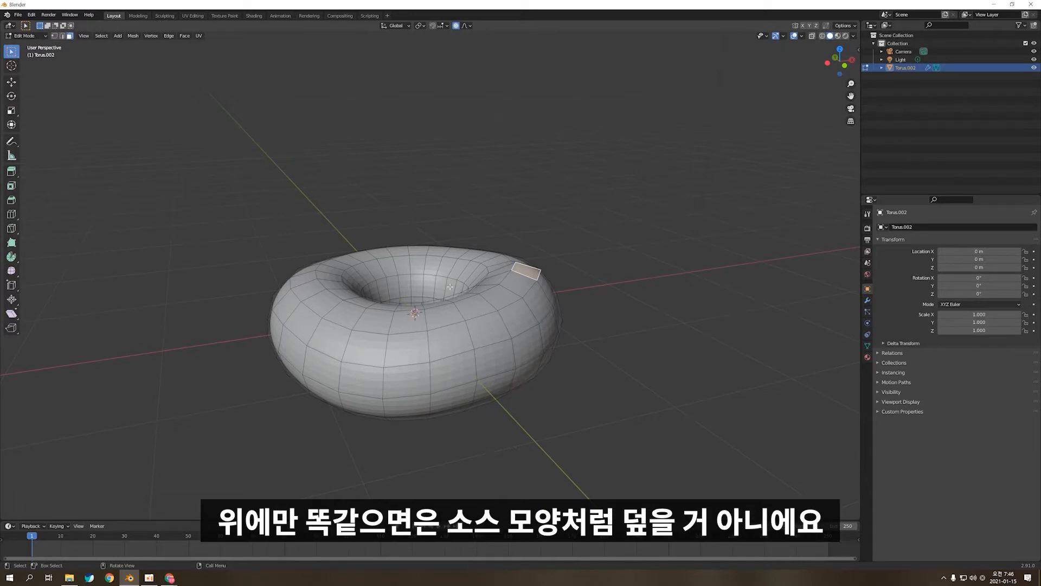
pyautogui.press('KP_1')
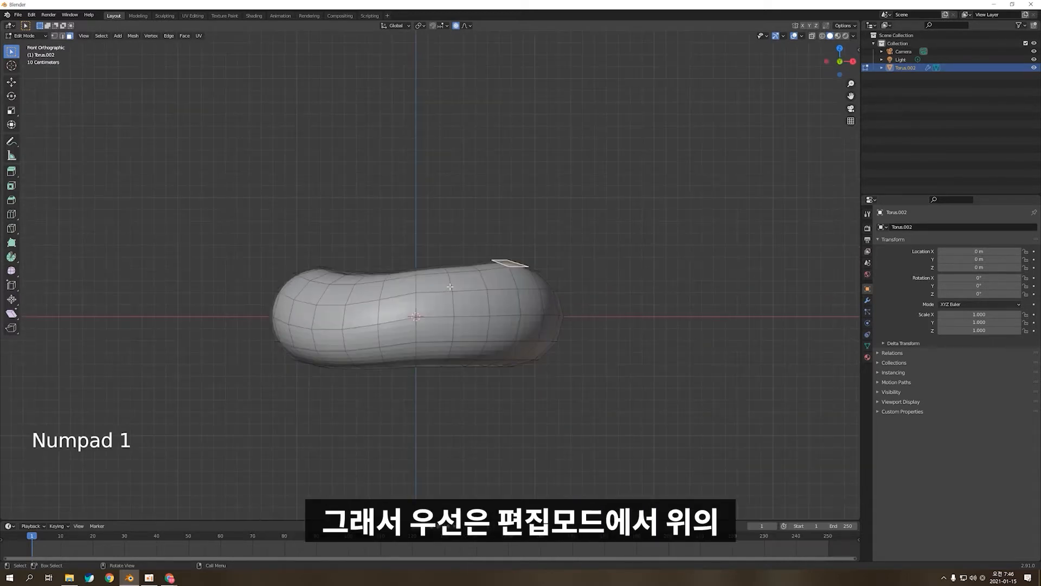
pyautogui.scroll(1, 450, 286)
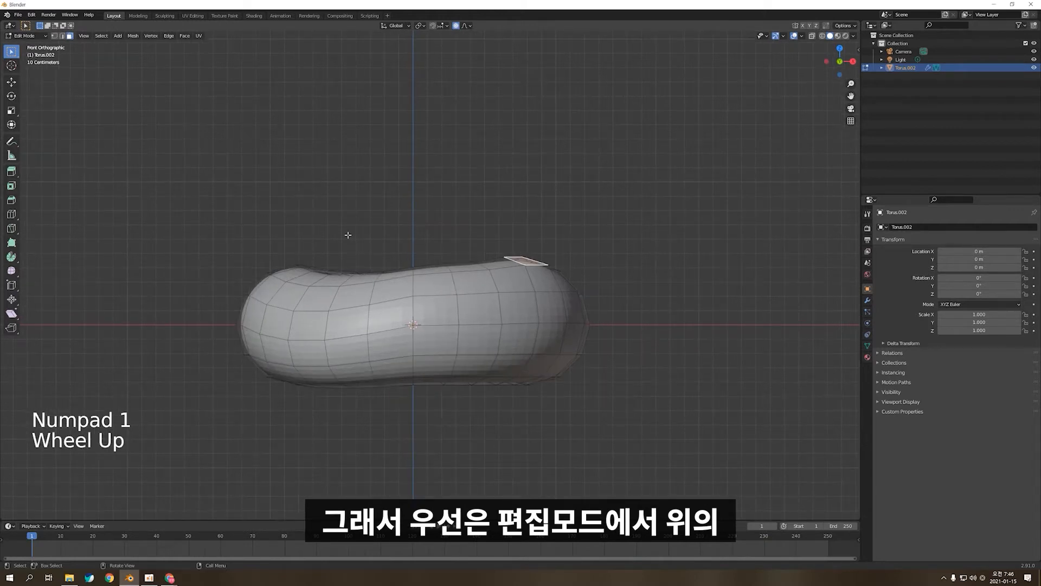
# Step: Try box-selecting the donut's upper half from the front, check the far side for missed faces, and clear the selection
pyautogui.click(212, 200)
pyautogui.moveTo(210, 201); pyautogui.dragTo(625, 314)
pyautogui.click(476, 97)
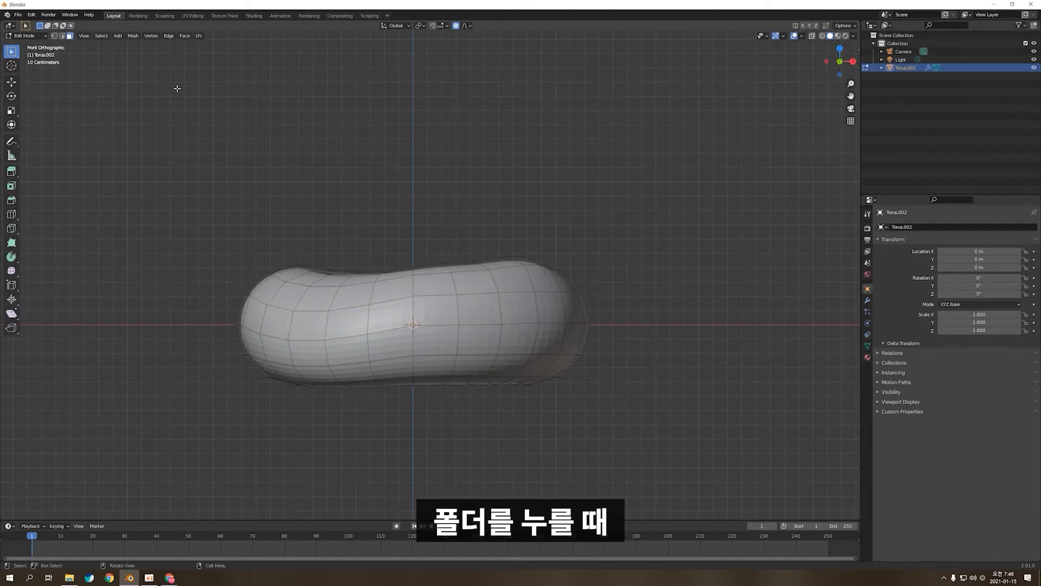
pyautogui.moveTo(230, 192); pyautogui.dragTo(620, 320)
pyautogui.moveTo(620, 320); pyautogui.dragTo(344, 287, button='middle')
pyautogui.press('KP_1')
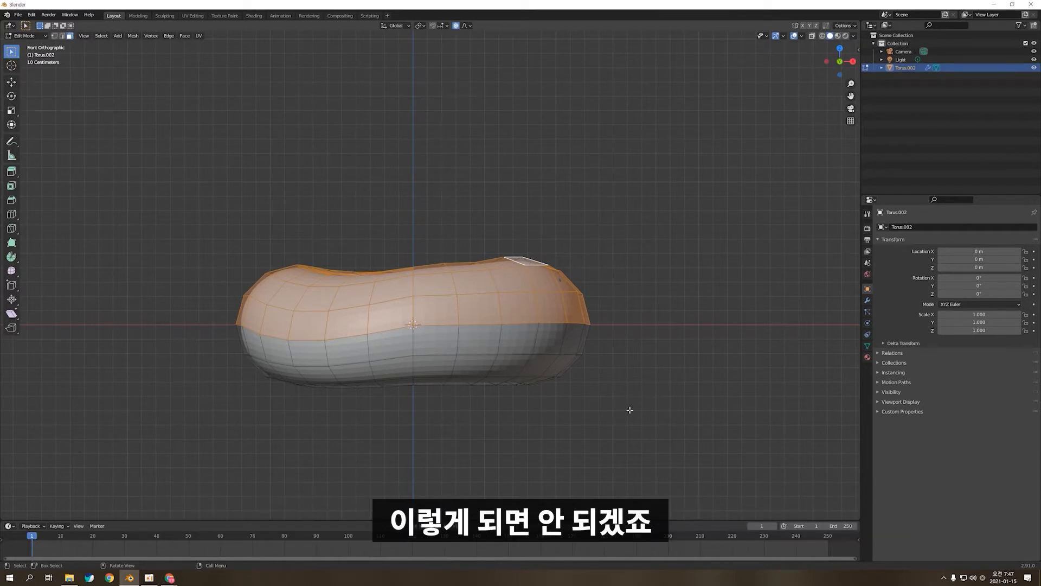
pyautogui.moveTo(521, 381); pyautogui.dragTo(435, 410, button='middle')
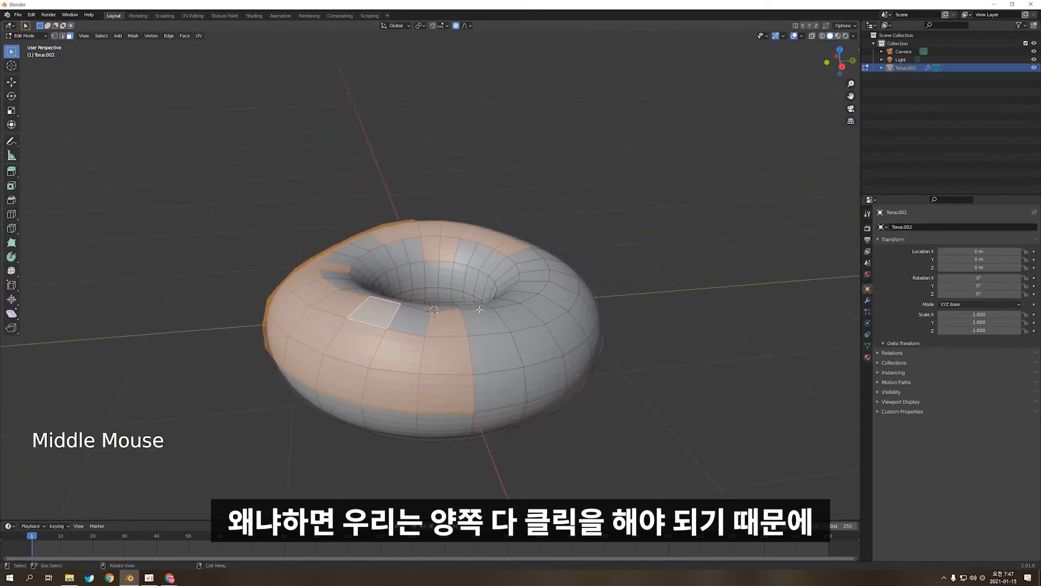
pyautogui.press('KP_1')
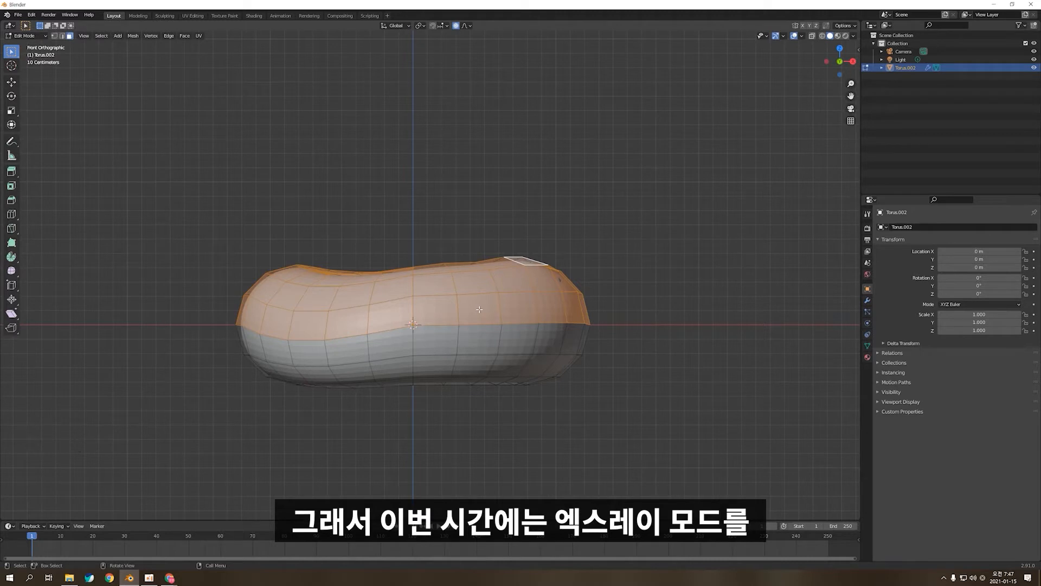
pyautogui.click(554, 161)
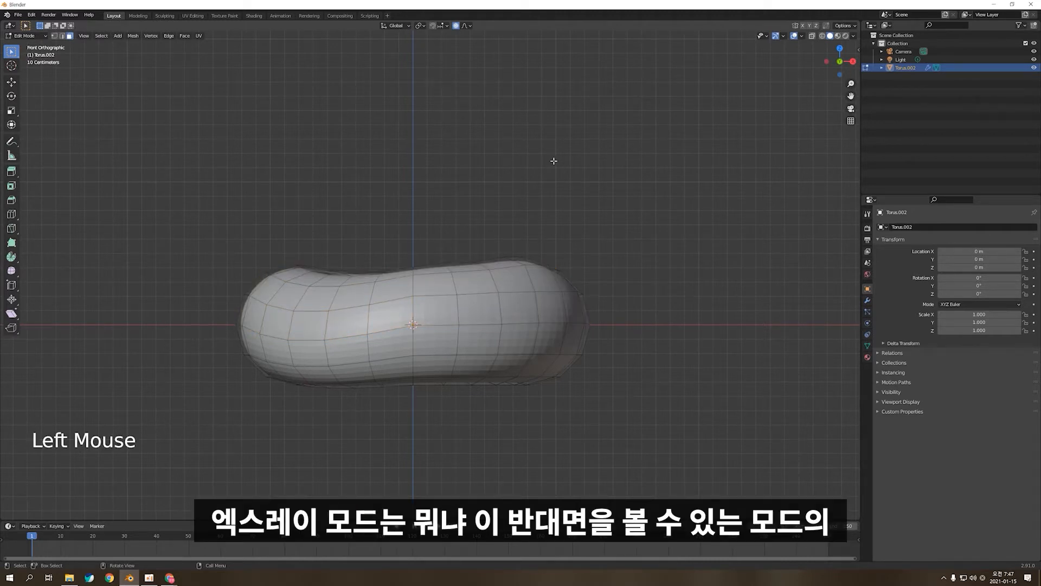
# Step: Toggle X-ray on and off to compare how the far side of the donut mesh is displayed
pyautogui.keyDown('shift'); pyautogui.moveTo(503, 308); pyautogui.dragTo(515, 288, button='middle'); pyautogui.keyUp('shift')
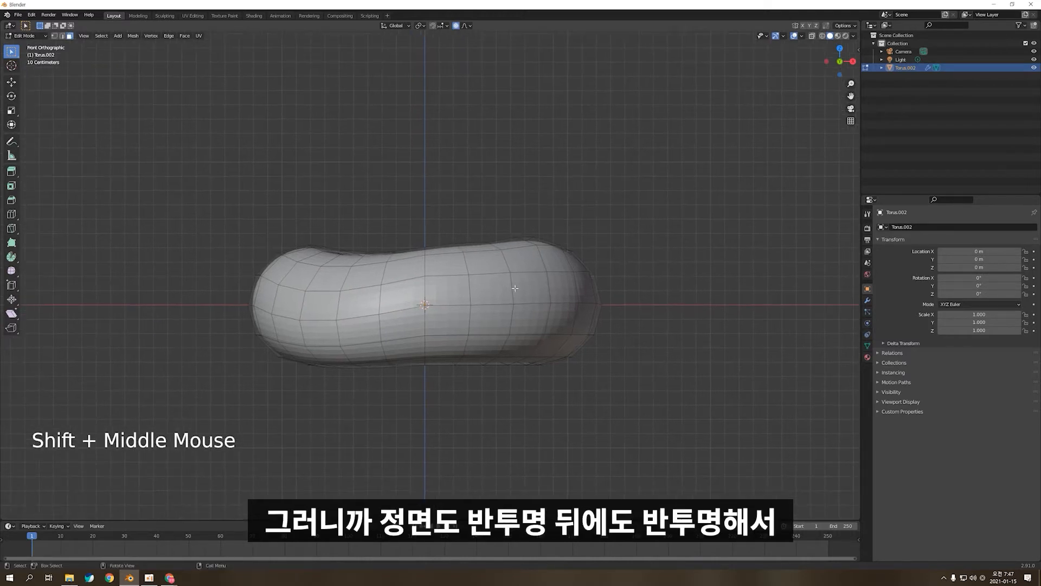
pyautogui.hotkey('alt', 'z')
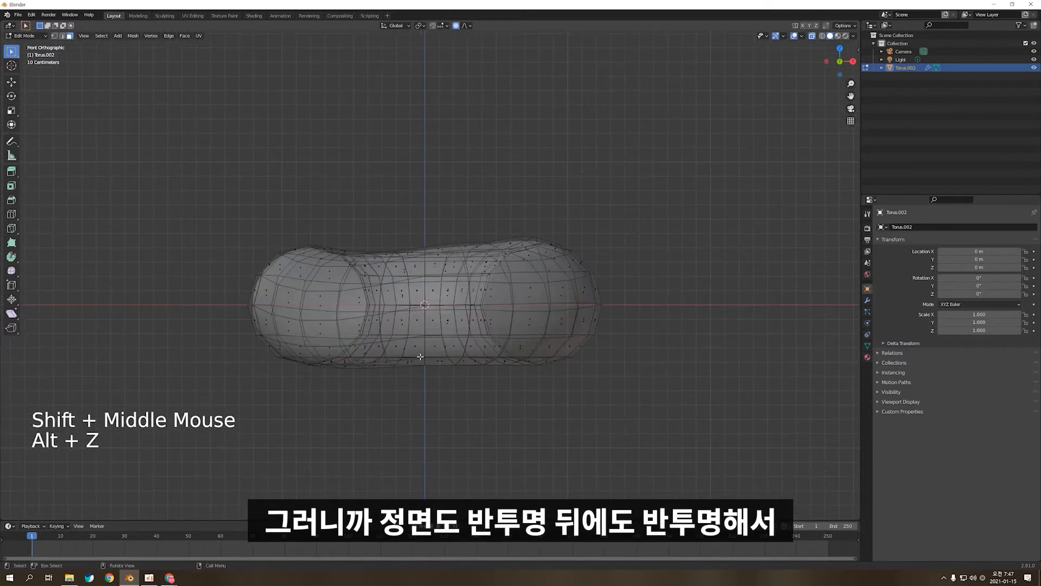
pyautogui.moveTo(620, 314); pyautogui.dragTo(508, 307, button='middle')
pyautogui.press('KP_1')
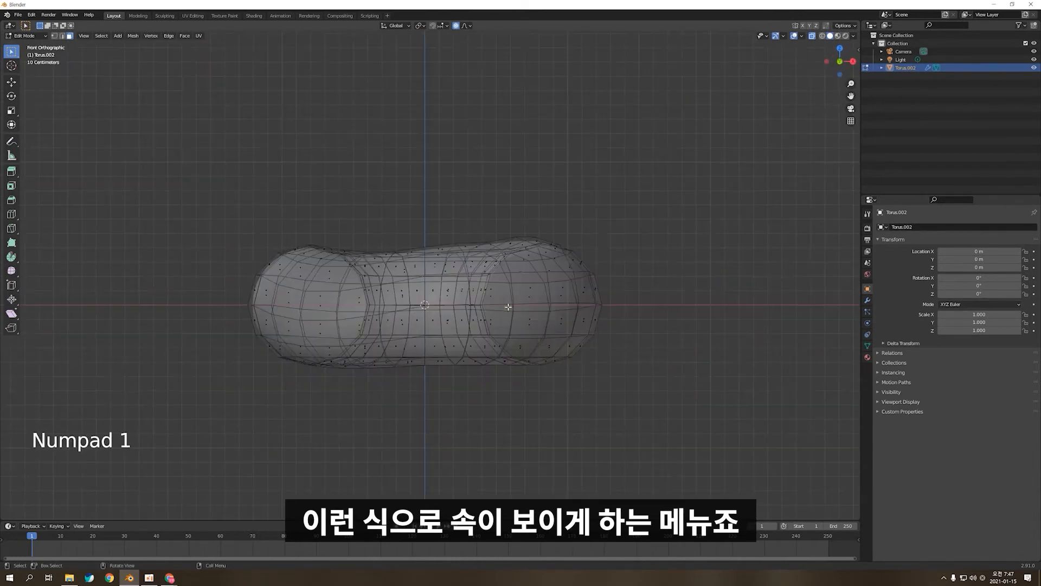
pyautogui.hotkey('alt', 'z')
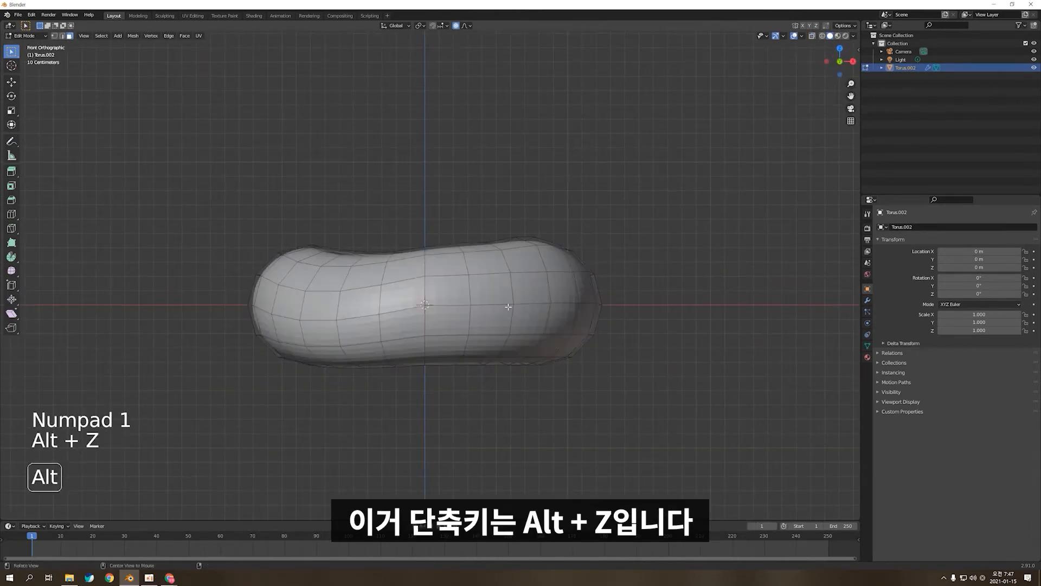
pyautogui.hotkey('alt', 'z')
pyautogui.hotkey('alt', 'z')
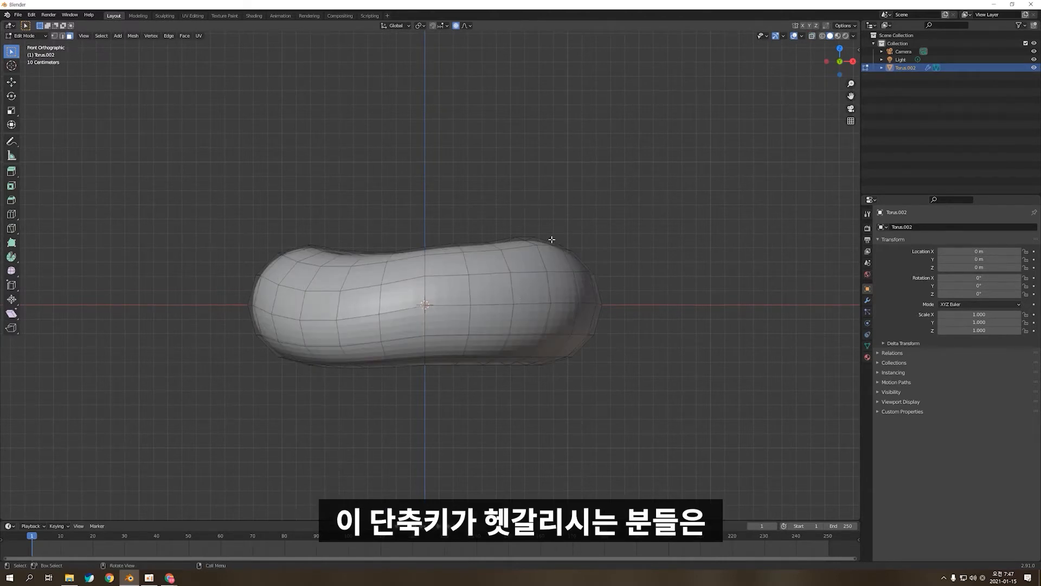
# Step: Turn on X-ray, box-select the donut's upper half from the front through the mesh, and check the selection from all around
pyautogui.click(813, 37)
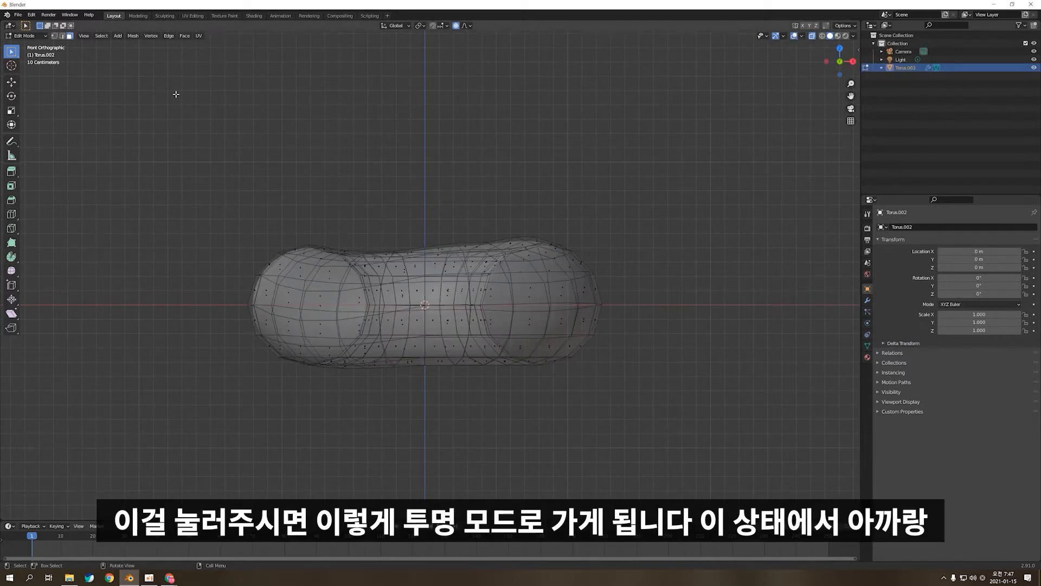
pyautogui.moveTo(192, 160); pyautogui.dragTo(664, 298)
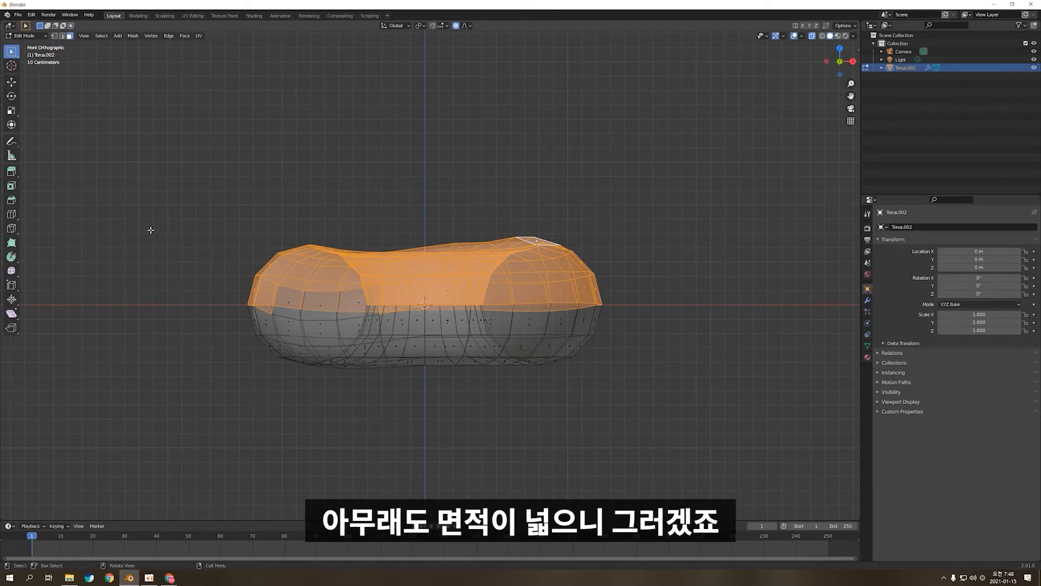
pyautogui.moveTo(434, 218); pyautogui.dragTo(657, 237, button='middle')
pyautogui.middleClick(465, 274)
pyautogui.hotkey('alt', 'z')
pyautogui.press('KP_1')
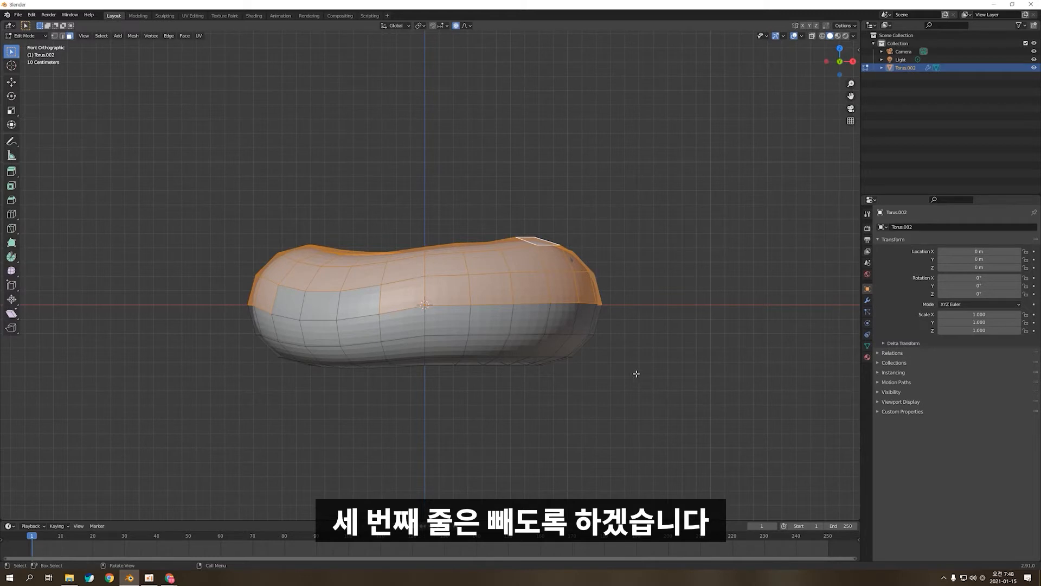
# Step: In X-ray, box-deselect the lower rows of selected faces from the front, and check around the donut for leftover faces
pyautogui.hotkey('alt', 'z')
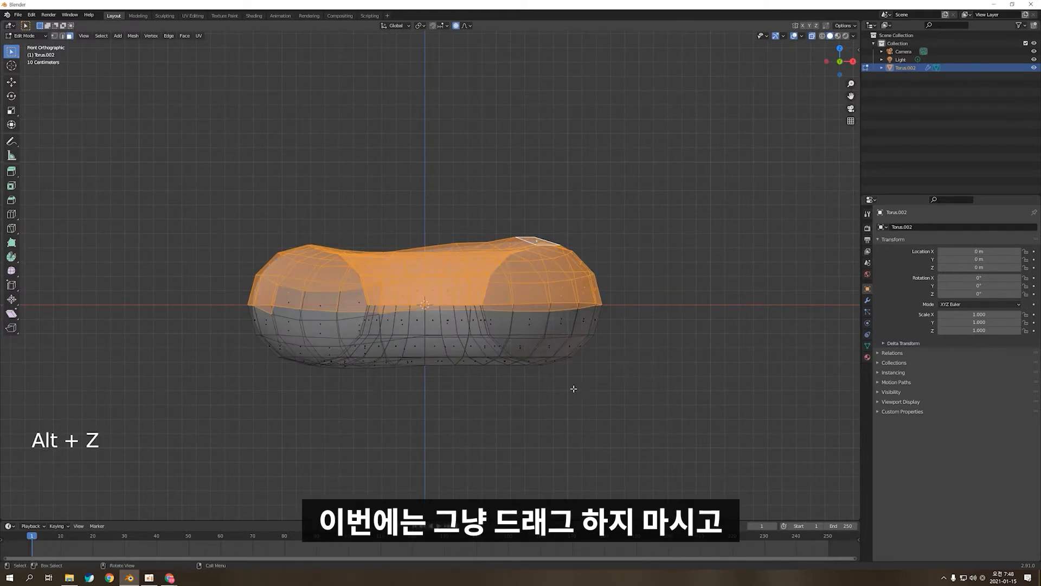
pyautogui.press('ctrl')
pyautogui.keyDown('ctrl'); pyautogui.moveTo(650, 423); pyautogui.dragTo(221, 293); pyautogui.keyUp('ctrl')
pyautogui.moveTo(332, 345); pyautogui.dragTo(489, 354, button='middle')
pyautogui.hotkey('alt', 'z')
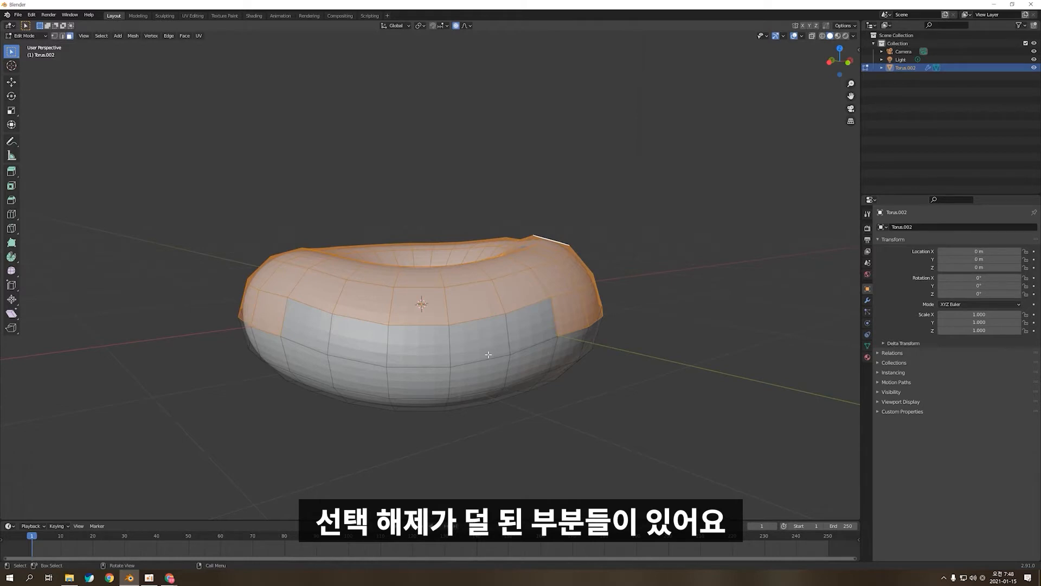
pyautogui.moveTo(488, 354); pyautogui.dragTo(474, 347, button='middle')
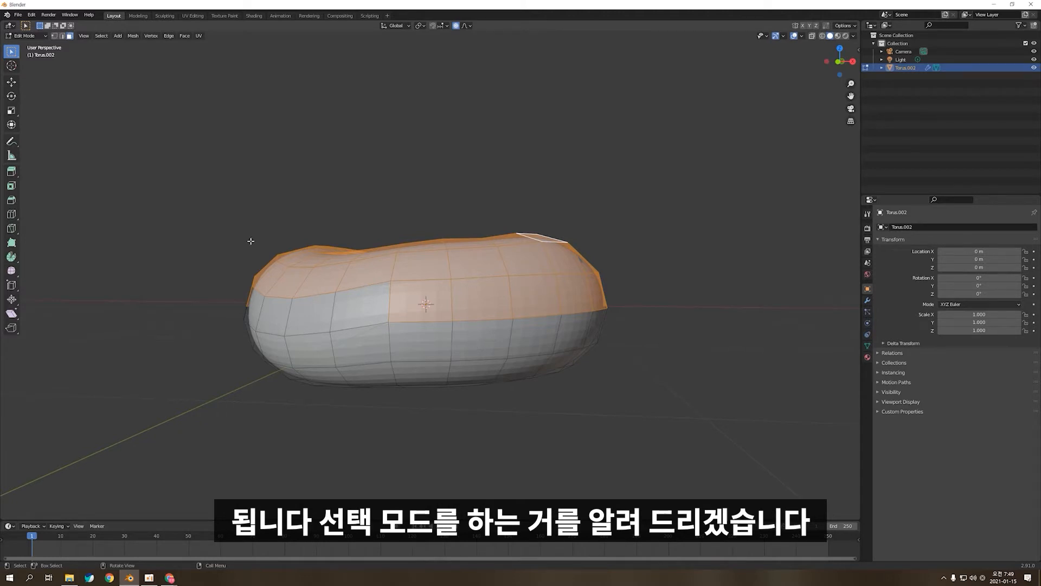
pyautogui.moveTo(453, 336); pyautogui.dragTo(431, 342, button='middle')
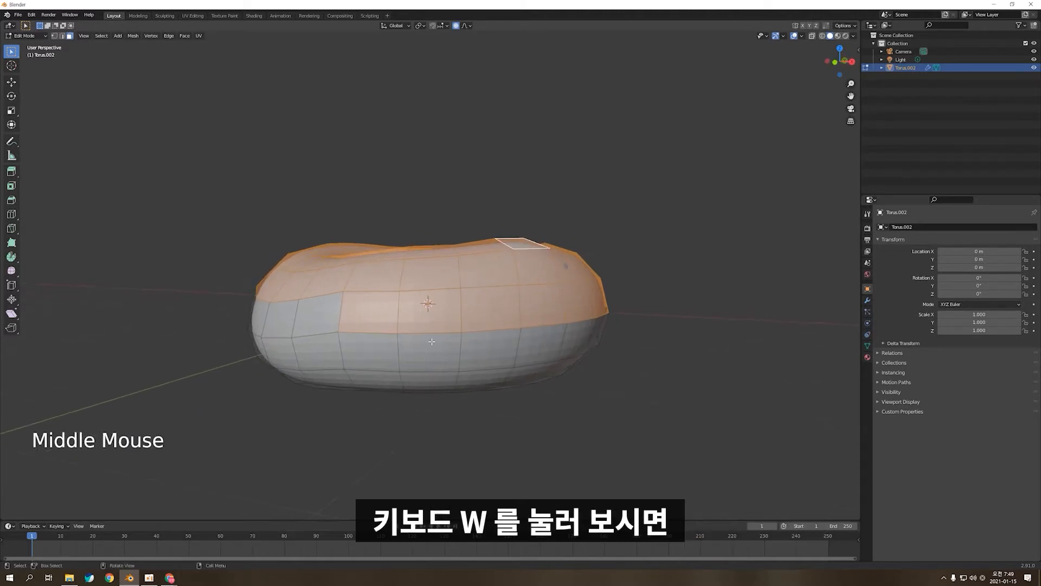
# Step: Switch to circle select and deselect the leftover third-row faces around the donut's outer side
pyautogui.press('w')
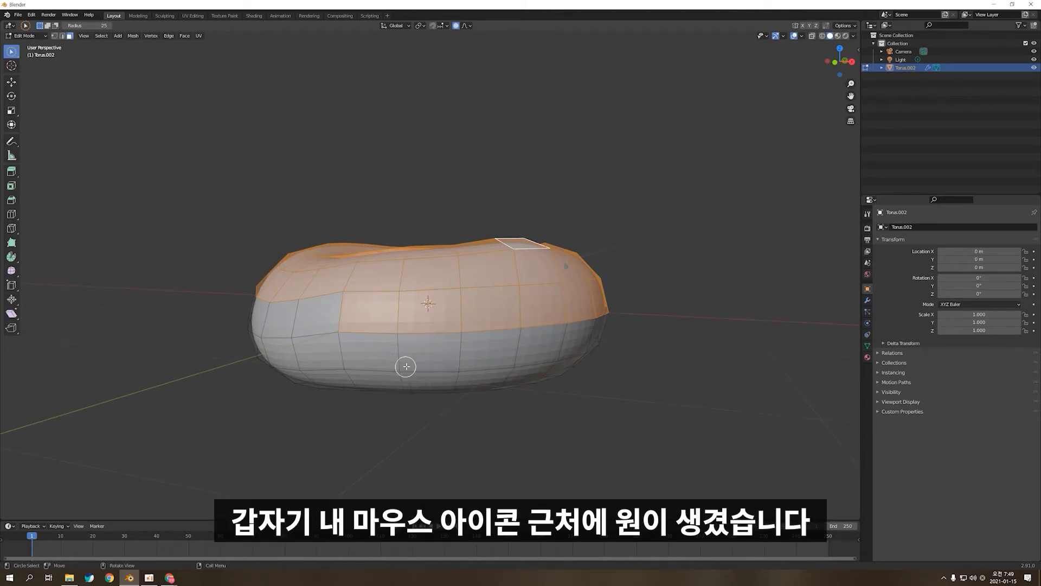
pyautogui.press('ctrl')
pyautogui.keyDown('ctrl'); pyautogui.moveTo(362, 312); pyautogui.dragTo(604, 304); pyautogui.keyUp('ctrl')
pyautogui.moveTo(604, 304); pyautogui.dragTo(519, 340, button='middle')
pyautogui.keyDown('ctrl'); pyautogui.moveTo(519, 340); pyautogui.dragTo(458, 379); pyautogui.keyUp('ctrl')
pyautogui.moveTo(459, 380)
pyautogui.mouseDown(button='middle')
pyautogui.moveTo(470, 373)
pyautogui.moveTo(450, 364)
pyautogui.mouseUp(button='middle')
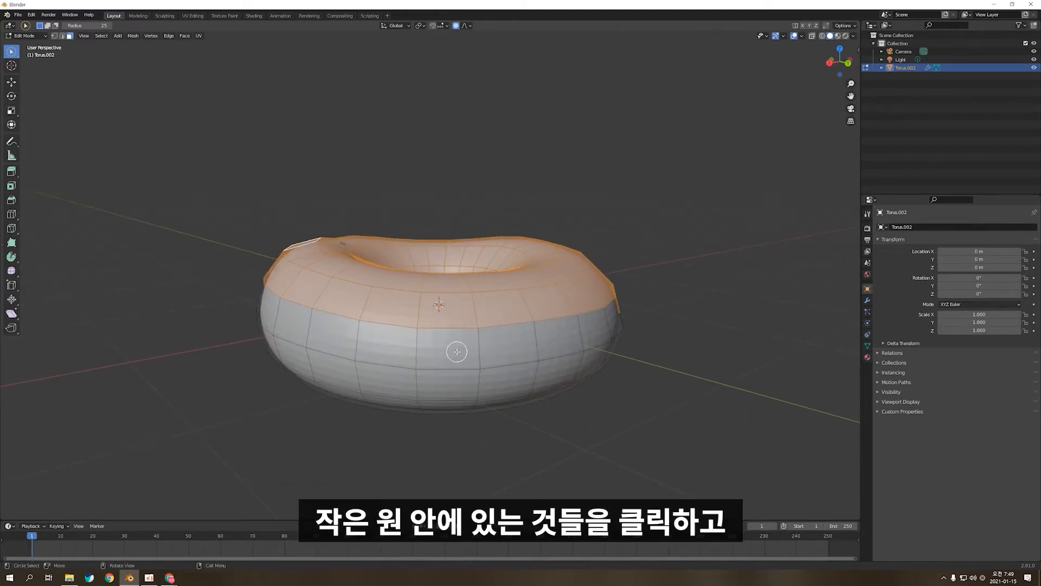
# Step: Try circle select by adding two faces below the selection's outer edge and removing them again
pyautogui.keyDown('shift'); pyautogui.click(456, 351); pyautogui.keyUp('shift')
pyautogui.keyDown('ctrl'); pyautogui.click(456, 351); pyautogui.keyUp('ctrl')
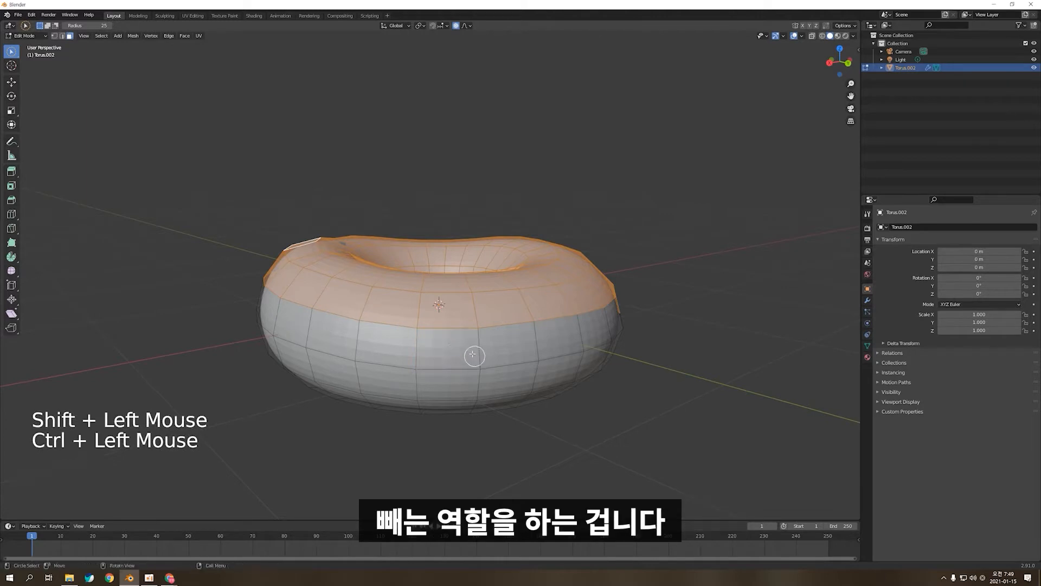
pyautogui.keyDown('shift'); pyautogui.moveTo(454, 350); pyautogui.dragTo(437, 347, button='middle'); pyautogui.keyUp('shift')
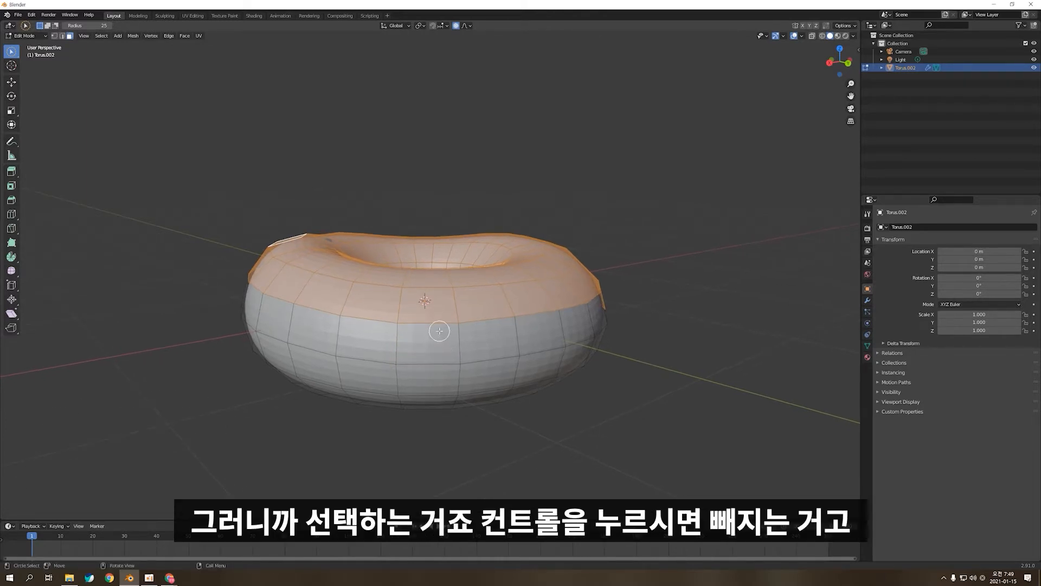
pyautogui.keyDown('shift'); pyautogui.click(437, 331); pyautogui.keyUp('shift')
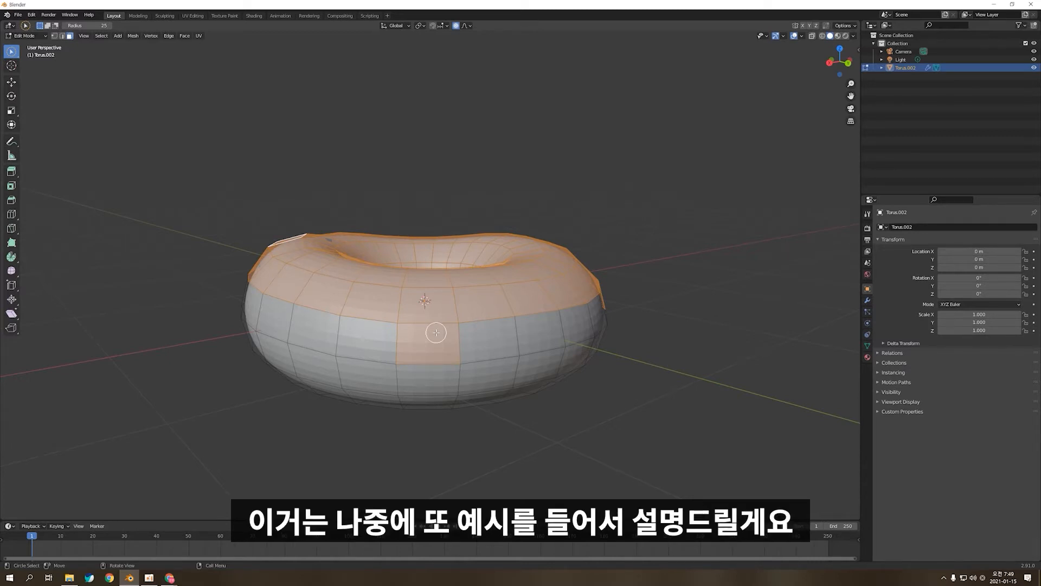
pyautogui.keyDown('shift'); pyautogui.click(488, 341); pyautogui.keyUp('shift')
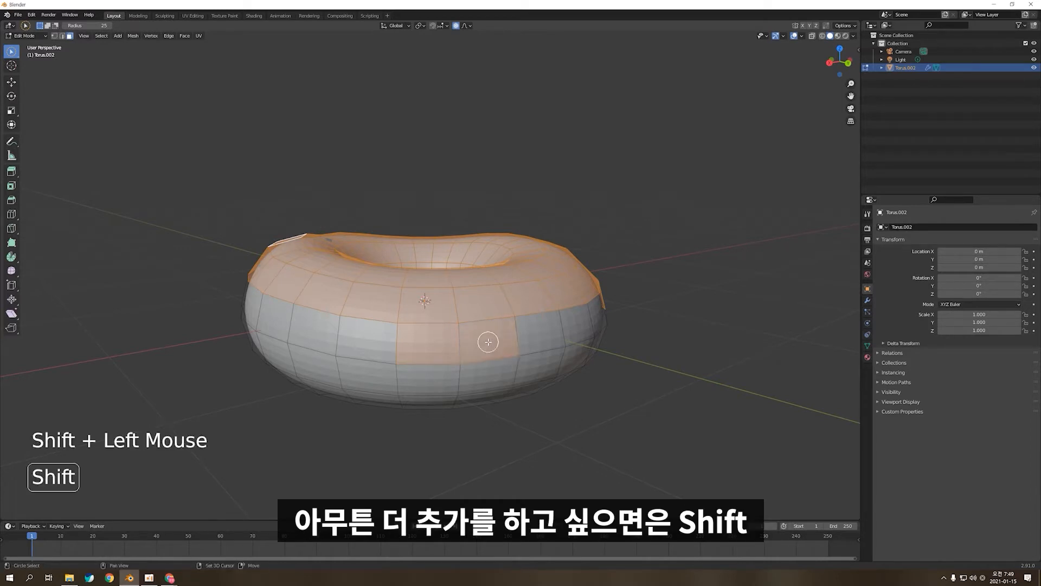
pyautogui.keyDown('ctrl'); pyautogui.click(488, 342); pyautogui.keyUp('ctrl')
pyautogui.keyDown('ctrl'); pyautogui.click(431, 342); pyautogui.keyUp('ctrl')
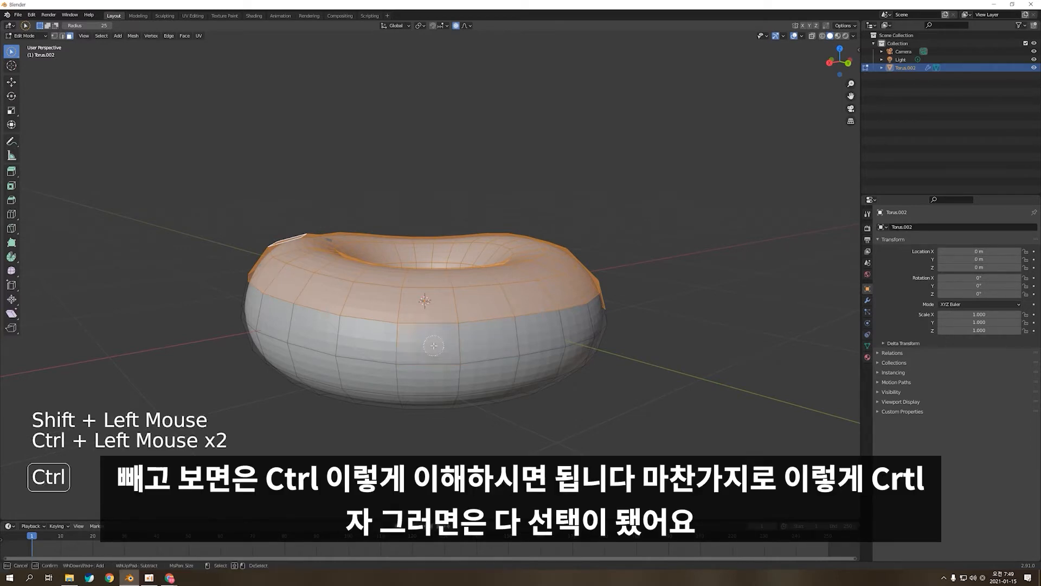
# Step: Deselect the remaining third-row faces on the donut's other side with circle select
pyautogui.moveTo(604, 349); pyautogui.dragTo(502, 353, button='middle')
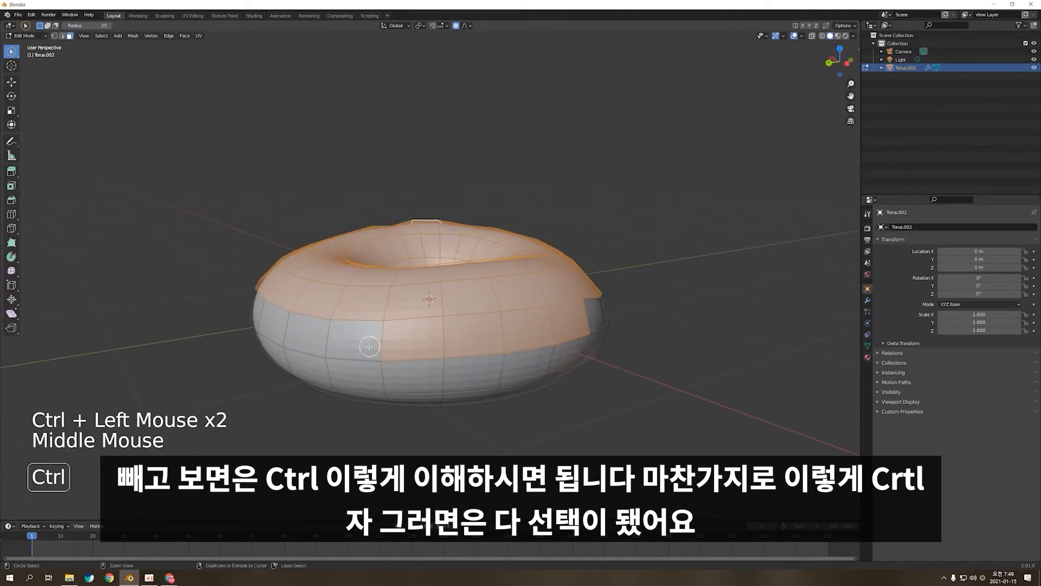
pyautogui.keyDown('ctrl'); pyautogui.click(423, 343); pyautogui.keyUp('ctrl')
pyautogui.moveTo(423, 343); pyautogui.dragTo(553, 249, button='middle')
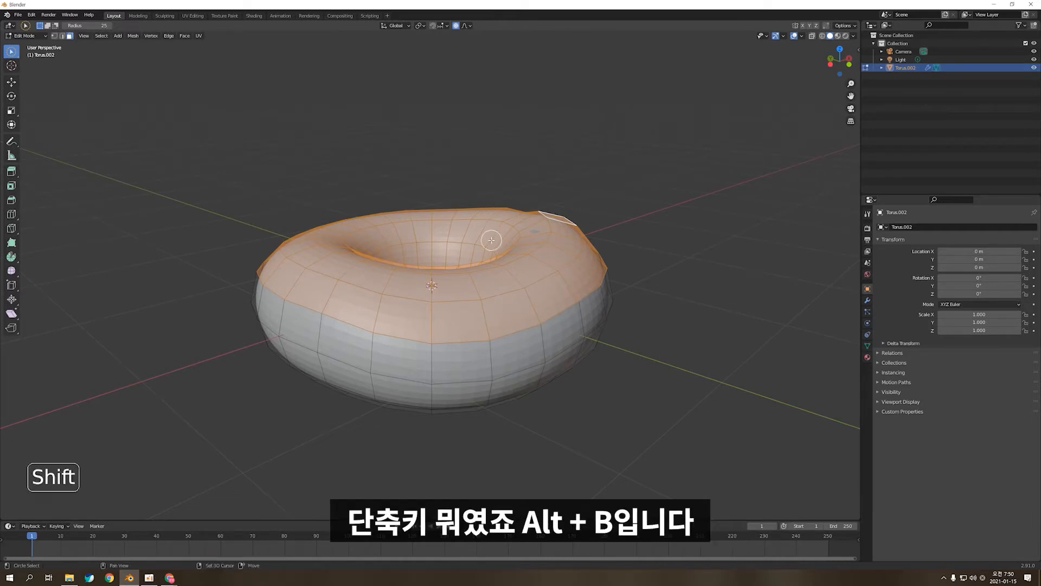
# Step: Duplicate the selected upper faces in place for the glaze
pyautogui.hotkey('shift', 'd')
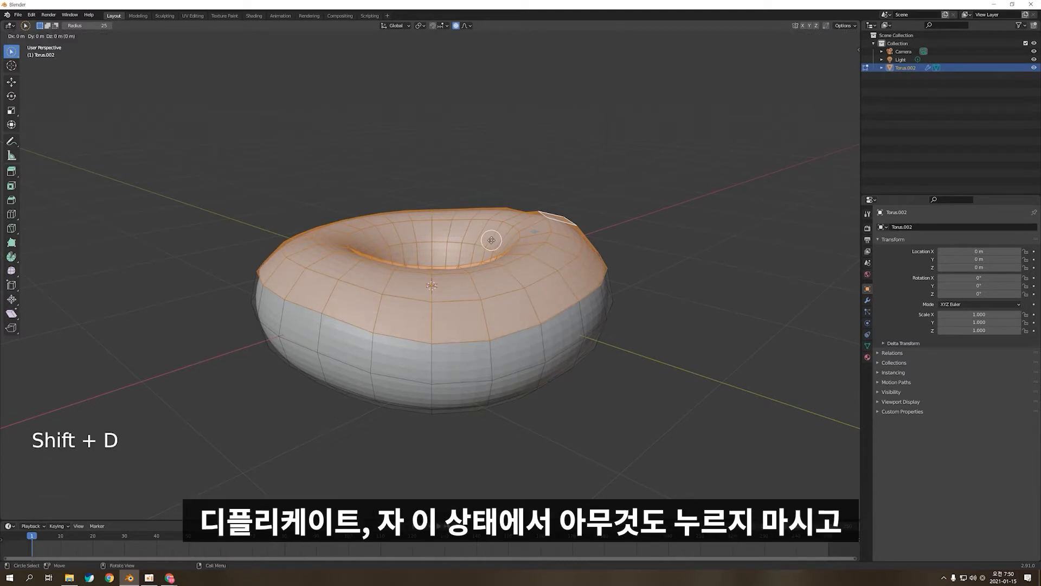
pyautogui.click(492, 241)
pyautogui.moveTo(583, 276); pyautogui.dragTo(558, 287, button='middle')
pyautogui.scroll(2, 558, 287)
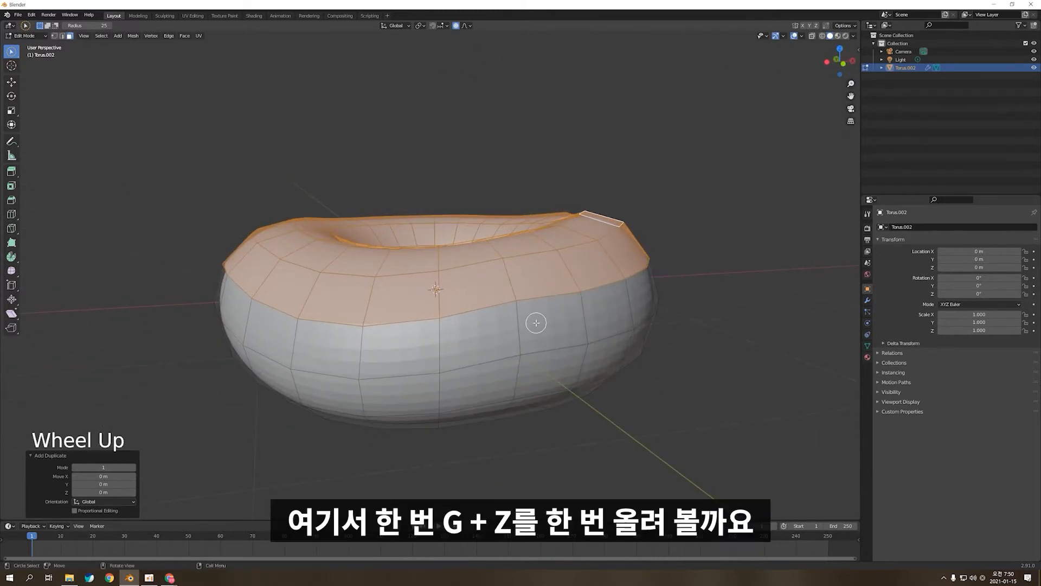
# Step: Try to raise the duplicated faces along Z with proportional editing on, and undo the move
pyautogui.press('g')
pyautogui.press('z')
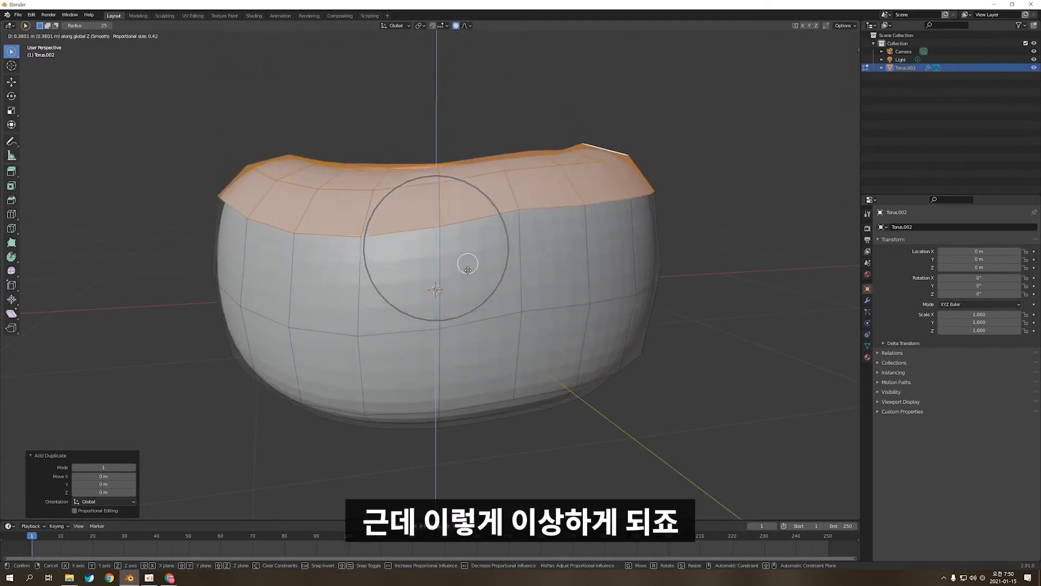
pyautogui.hotkey('ctrl', 'z')
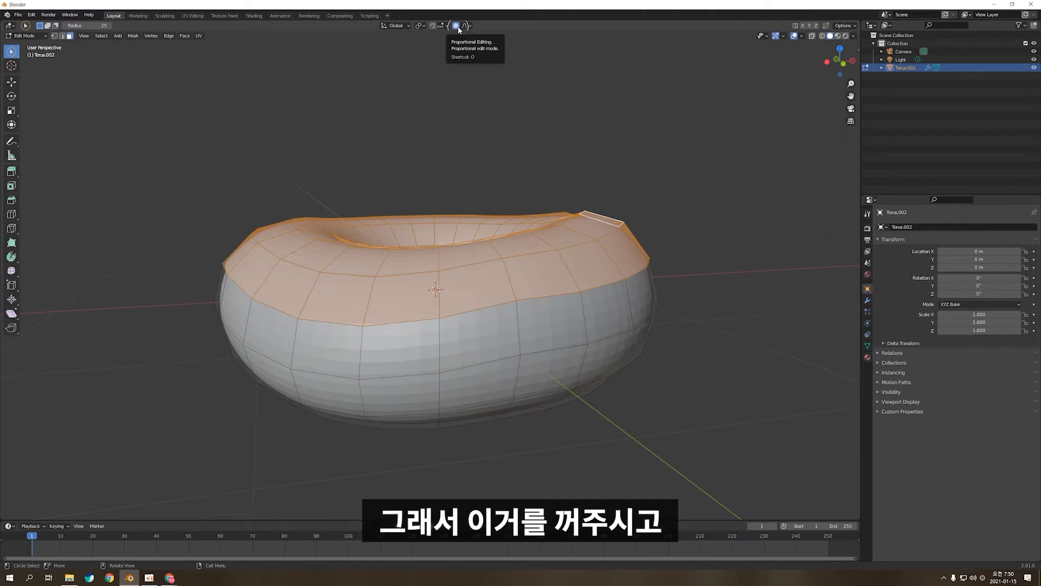
# Step: Turn off proportional editing, test raising the duplicated faces along Z, and undo the move in front view
pyautogui.click(458, 27)
pyautogui.press('g')
pyautogui.press('z')
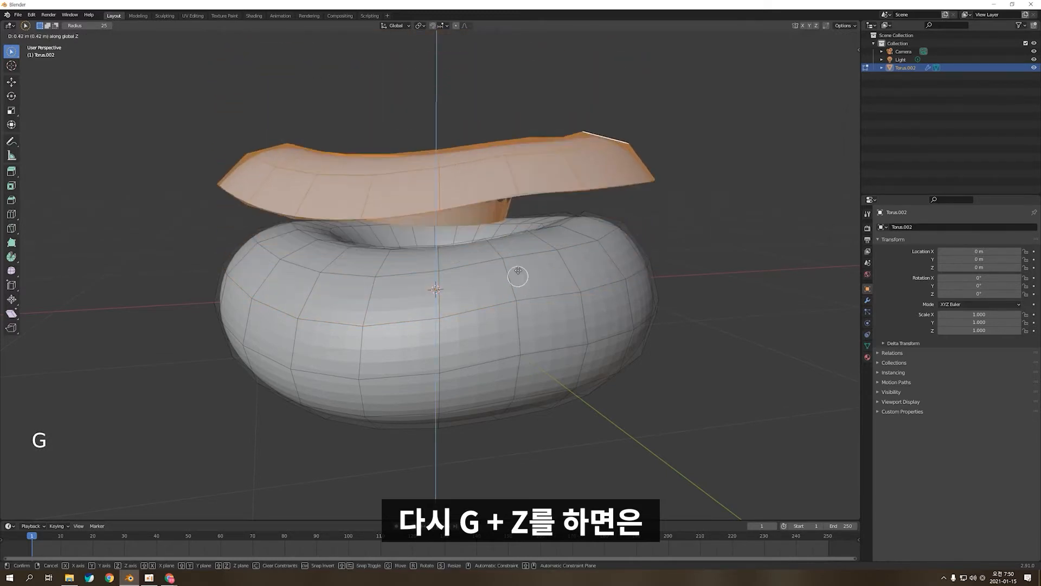
pyautogui.click(508, 253)
pyautogui.moveTo(509, 254); pyautogui.dragTo(525, 274, button='middle')
pyautogui.press('KP_1')
pyautogui.hotkey('ctrl', 'z')
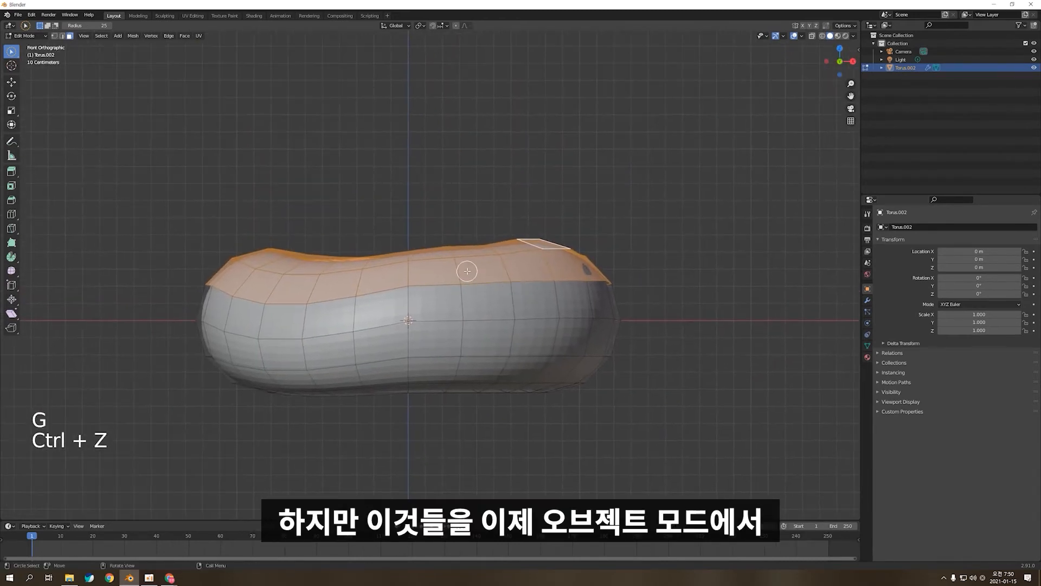
# Step: In Object Mode, examine whether the duplicated faces can be selected separately from the donut
pyautogui.press('Tab')
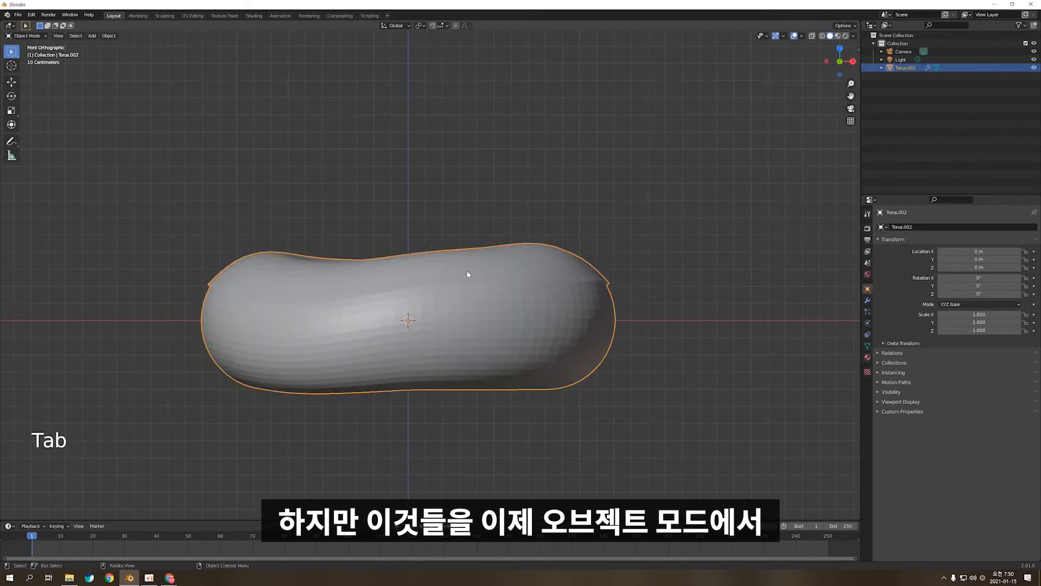
pyautogui.moveTo(655, 290); pyautogui.dragTo(601, 301, button='middle')
pyautogui.click(604, 330)
pyautogui.click(604, 331)
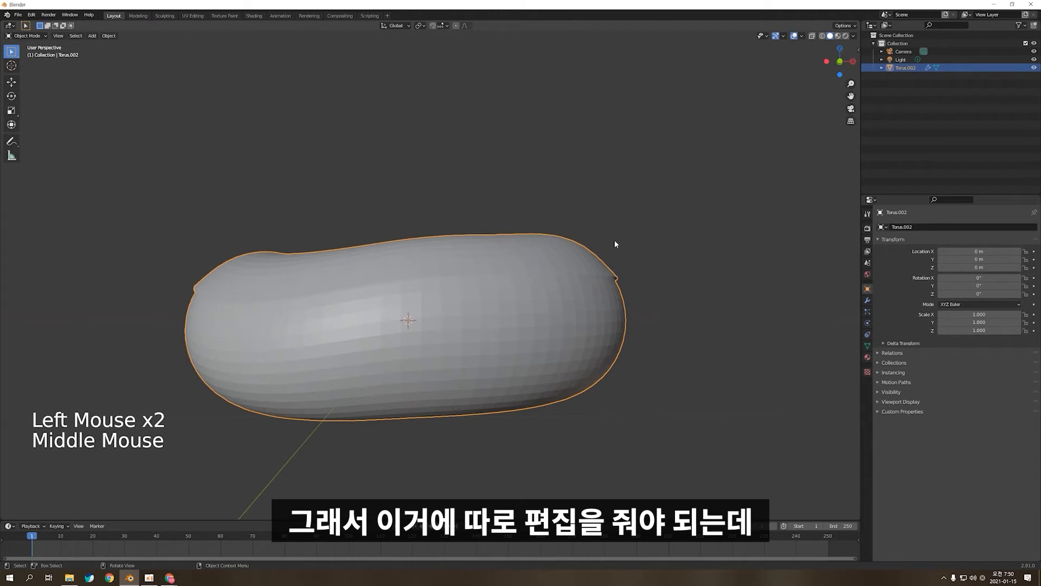
pyautogui.moveTo(595, 256); pyautogui.dragTo(548, 264, button='middle')
pyautogui.press('KP_1')
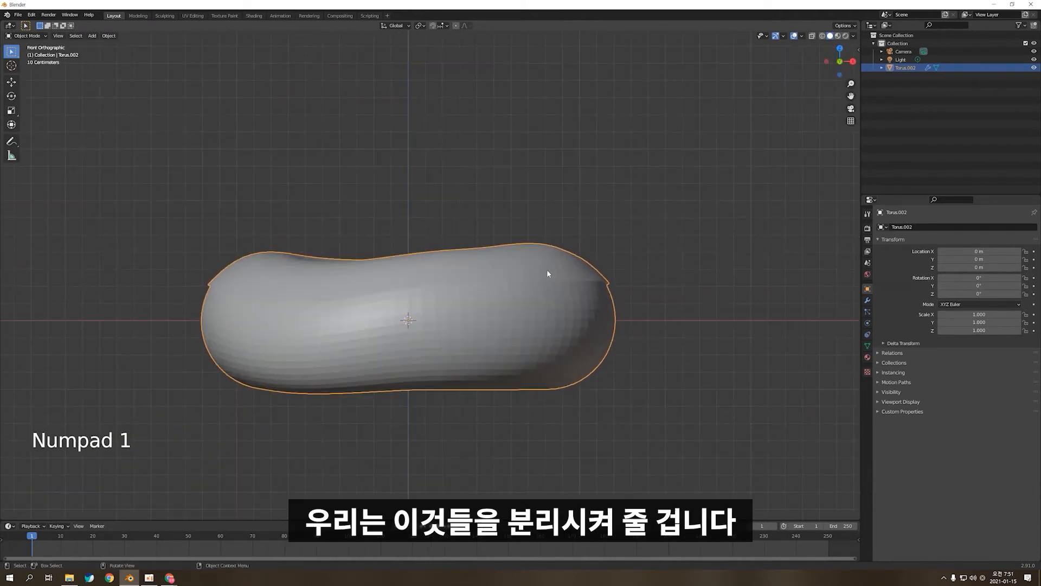
# Step: Separate the duplicated upper faces by selection into their own glaze object
pyautogui.press('Tab')
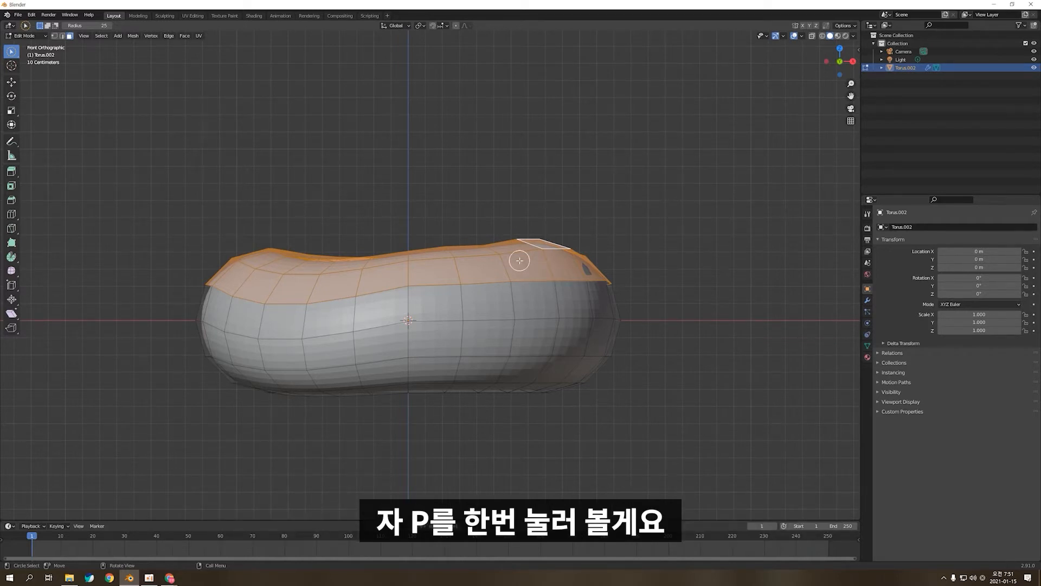
pyautogui.press('p')
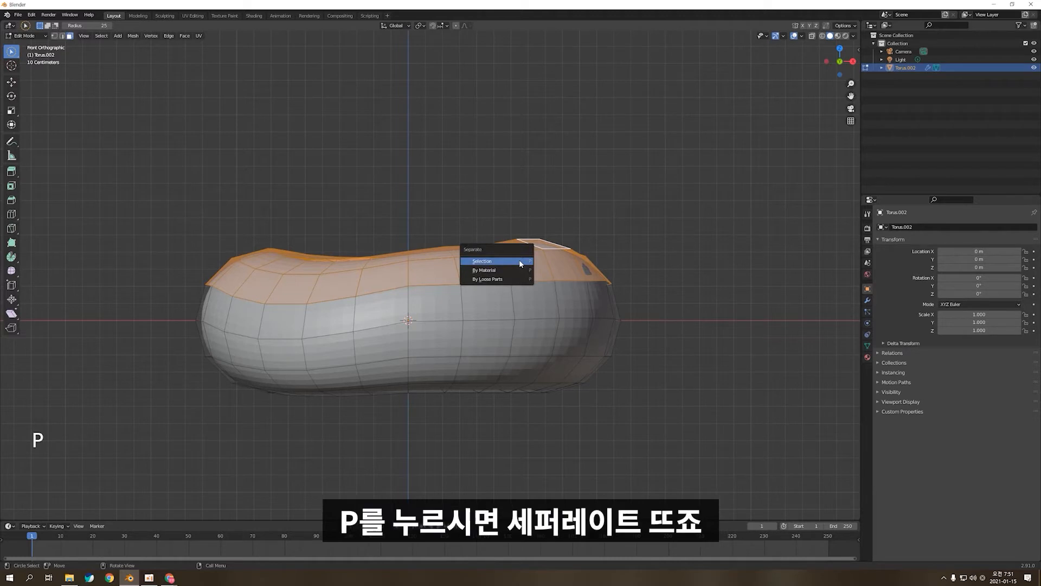
pyautogui.click(491, 262)
pyautogui.moveTo(491, 263); pyautogui.dragTo(501, 329, button='middle')
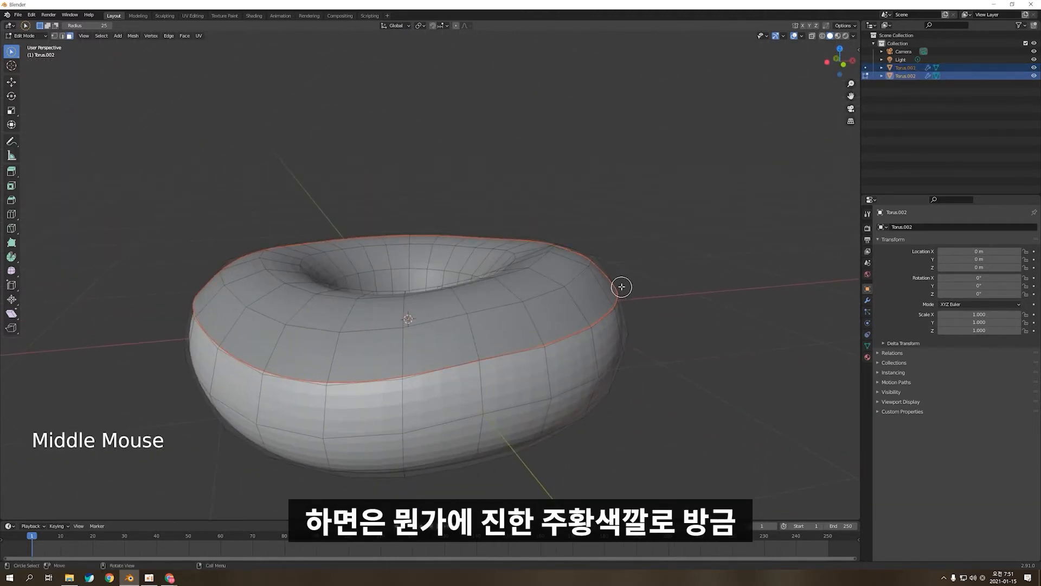
pyautogui.moveTo(558, 246); pyautogui.dragTo(505, 300, button='middle')
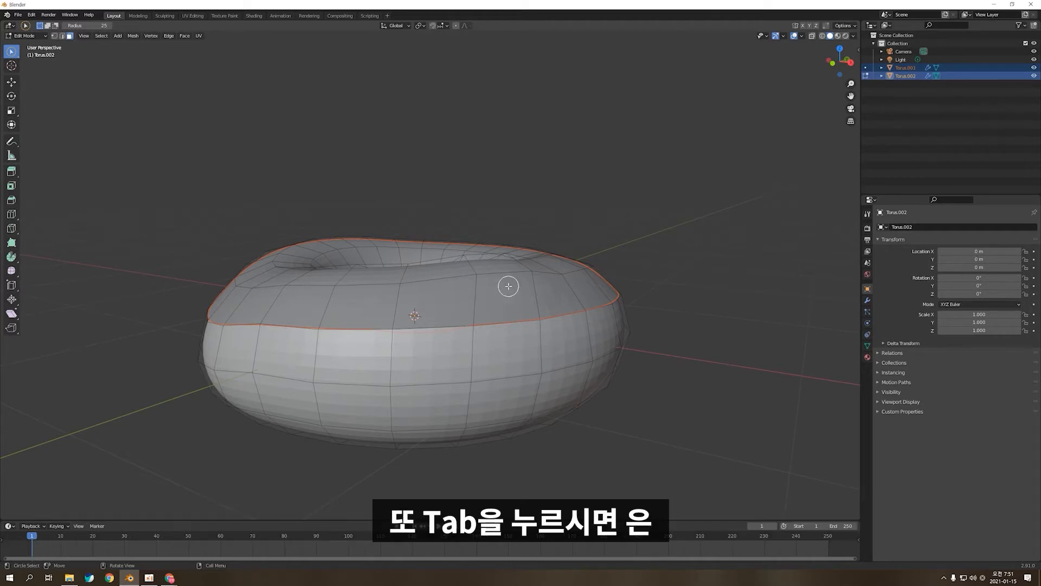
# Step: Return to Object Mode, select the glaze and the donut in turn, and select the glaze in front view
pyautogui.press('Tab')
pyautogui.click(714, 279)
pyautogui.click(581, 274)
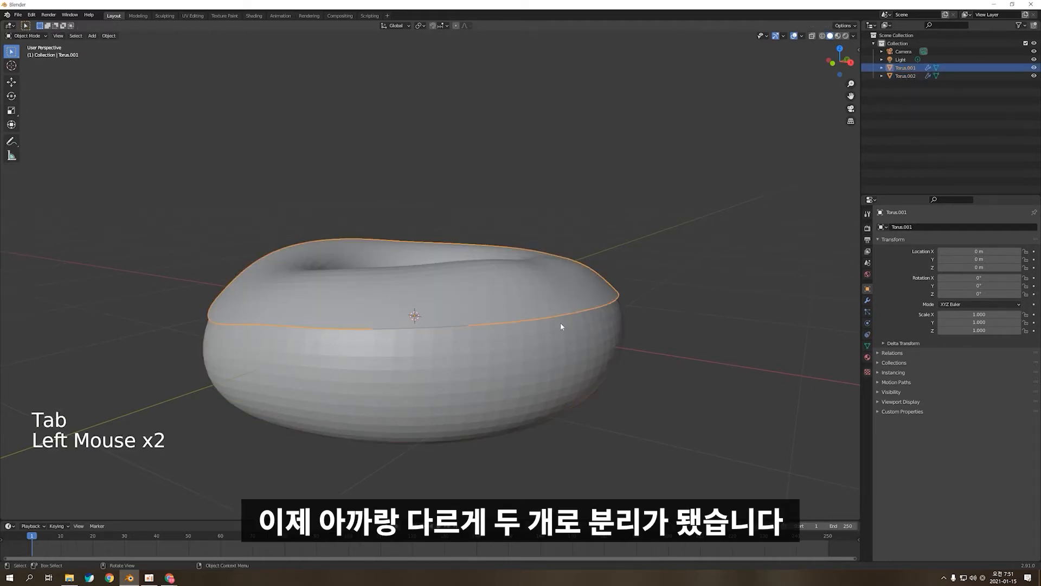
pyautogui.click(553, 324)
pyautogui.press('KP_1')
pyautogui.click(559, 279)
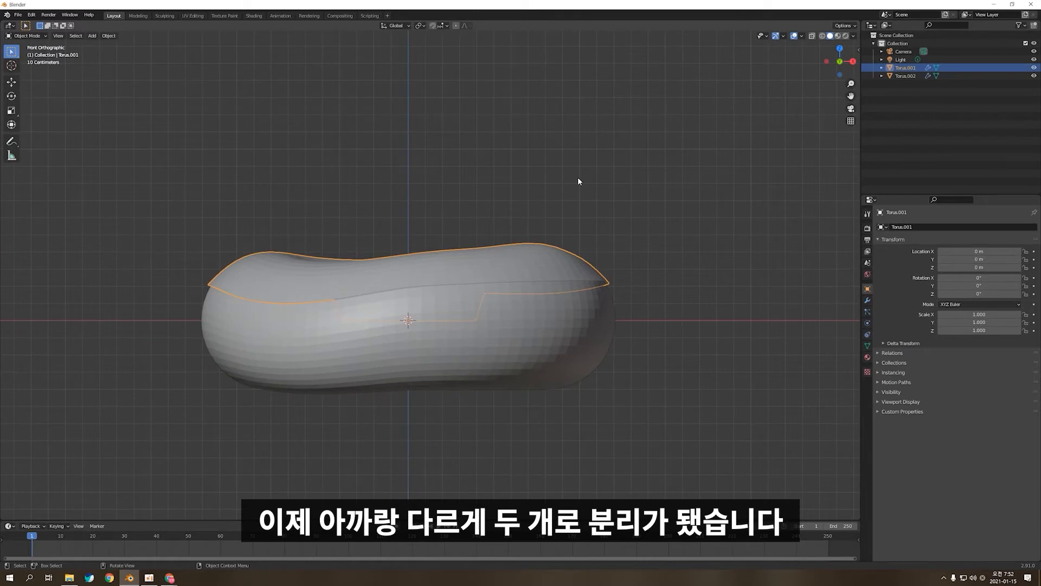
# Step: Set the selection tool to Select Box, and cycle through the circle, lasso and tweak selection tools
pyautogui.press('w')
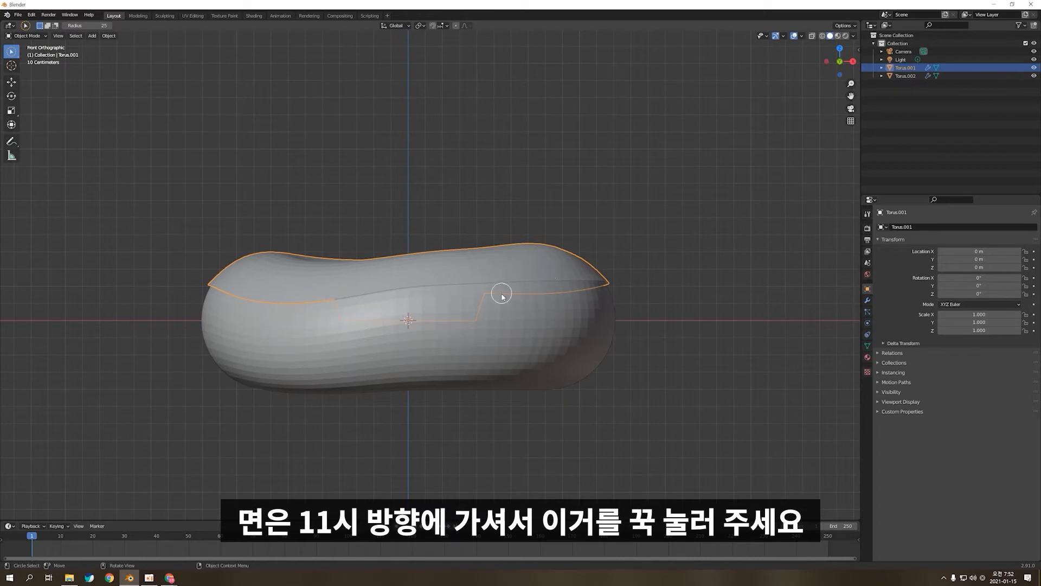
pyautogui.click(11, 53)
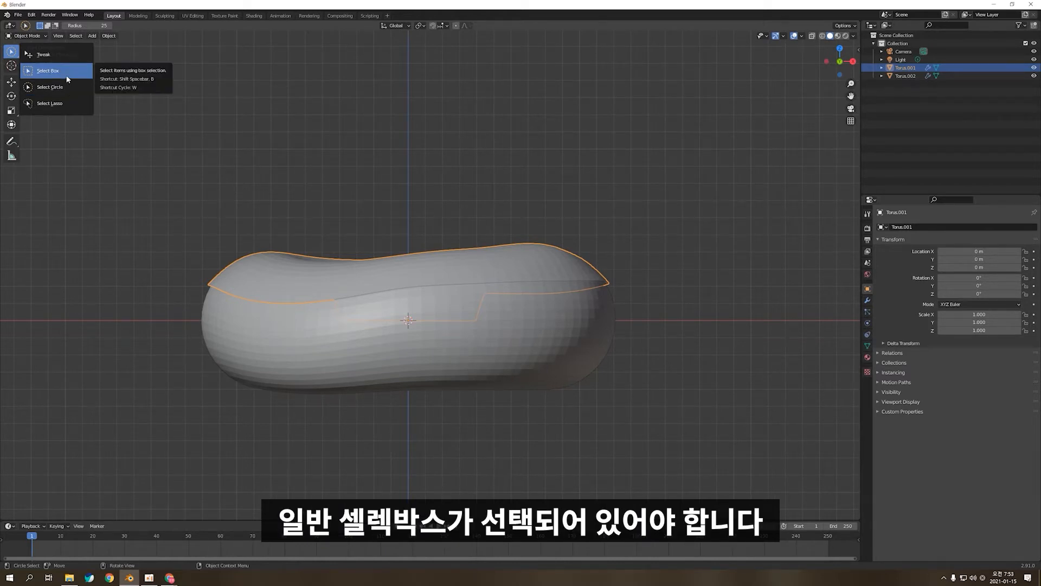
pyautogui.click(67, 77)
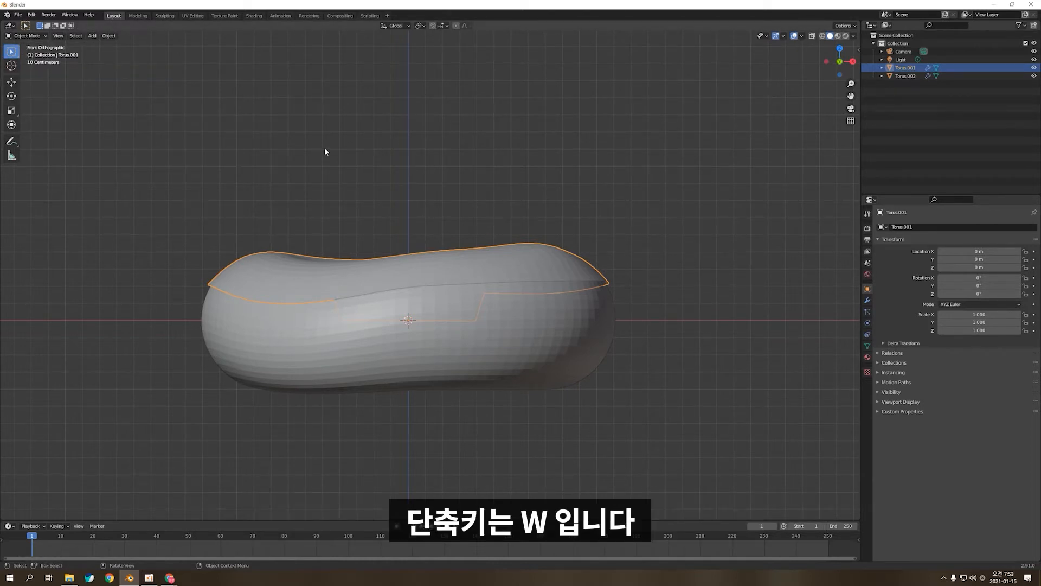
pyautogui.press('w')
pyautogui.press('w')
pyautogui.press('w')
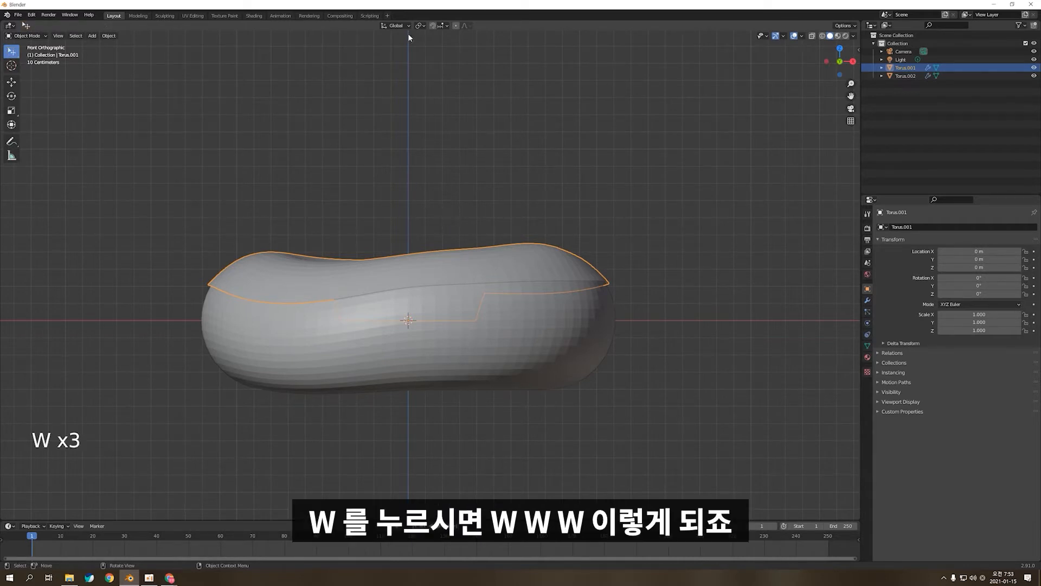
# Step: Set the selection tool to Select Box and try several box selections in the empty space above the donut
pyautogui.moveTo(11, 51); pyautogui.dragTo(44, 72)
pyautogui.moveTo(365, 207); pyautogui.dragTo(513, 120)
pyautogui.moveTo(599, 93); pyautogui.dragTo(342, 208)
pyautogui.moveTo(529, 69); pyautogui.dragTo(374, 185)
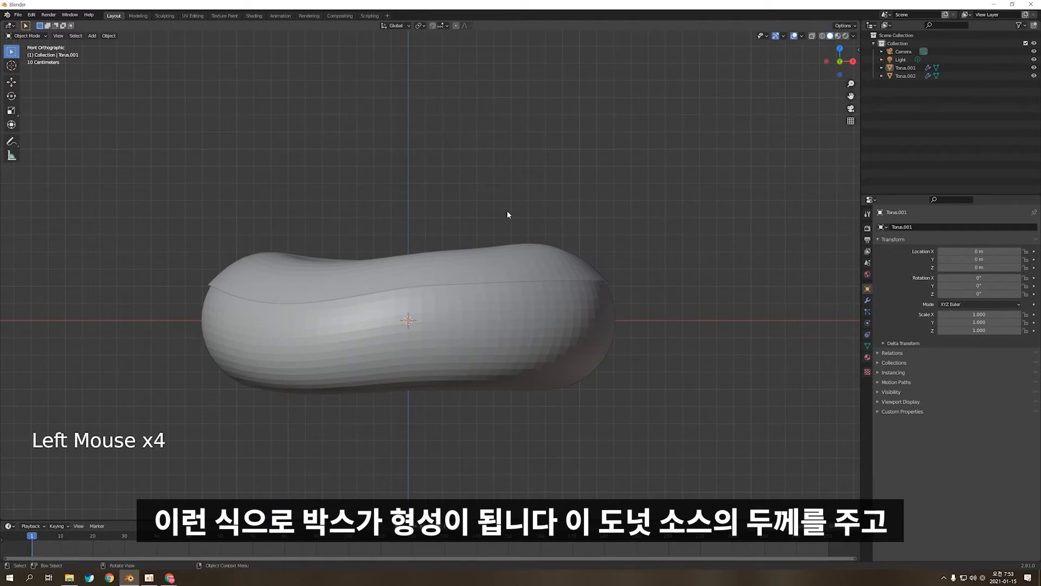
# Step: Select the glaze on top of the donut and display its modifier settings
pyautogui.click(541, 261)
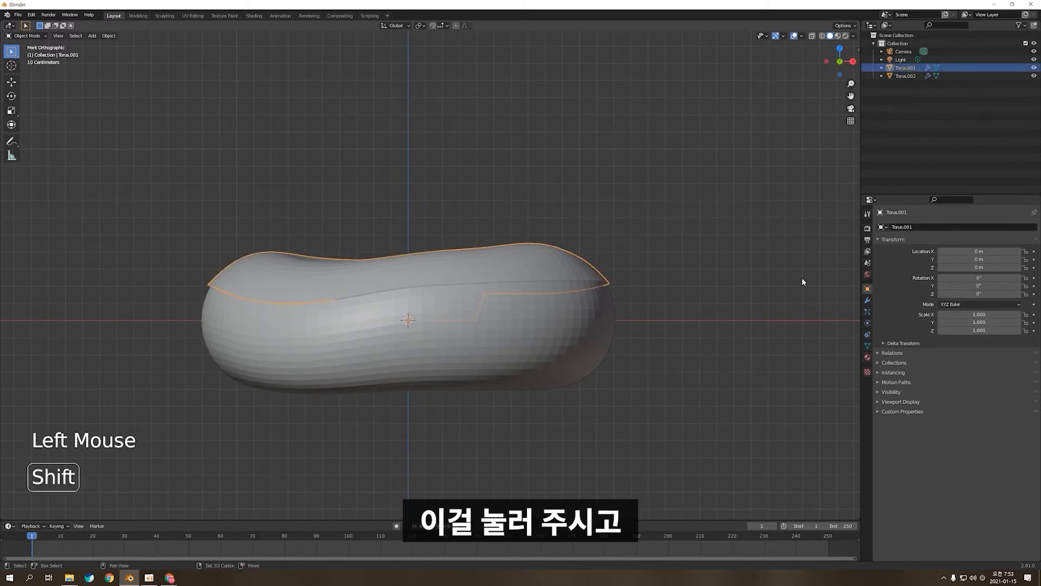
pyautogui.keyDown('shift'); pyautogui.moveTo(799, 282); pyautogui.dragTo(800, 291, button='middle'); pyautogui.keyUp('shift')
pyautogui.click(868, 300)
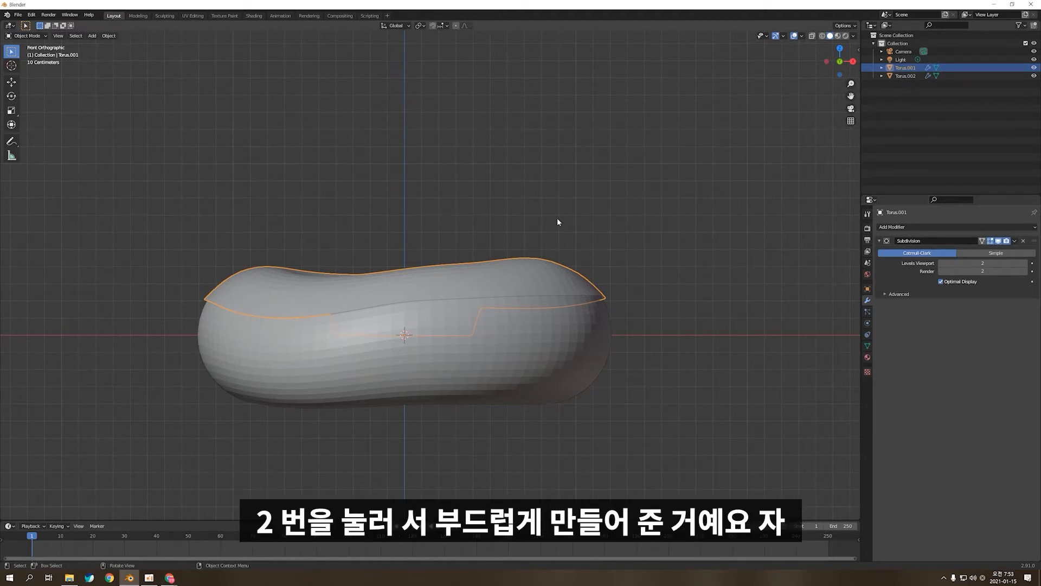
# Step: Add a cube, scale it down and move it vertically to sit just above the donut
pyautogui.click(493, 226)
pyautogui.hotkey('shift', 'a')
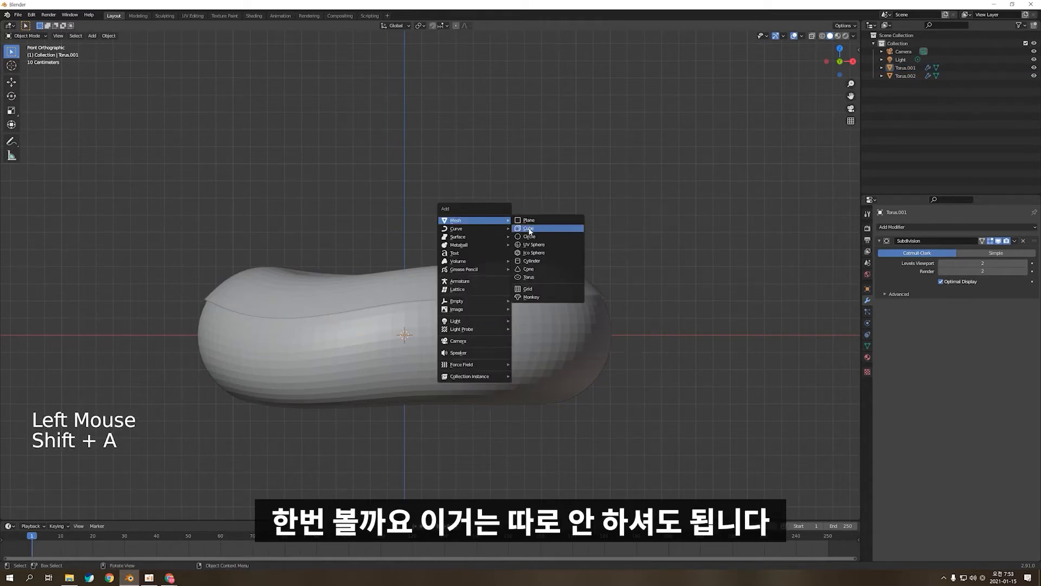
pyautogui.click(529, 228)
pyautogui.press('g')
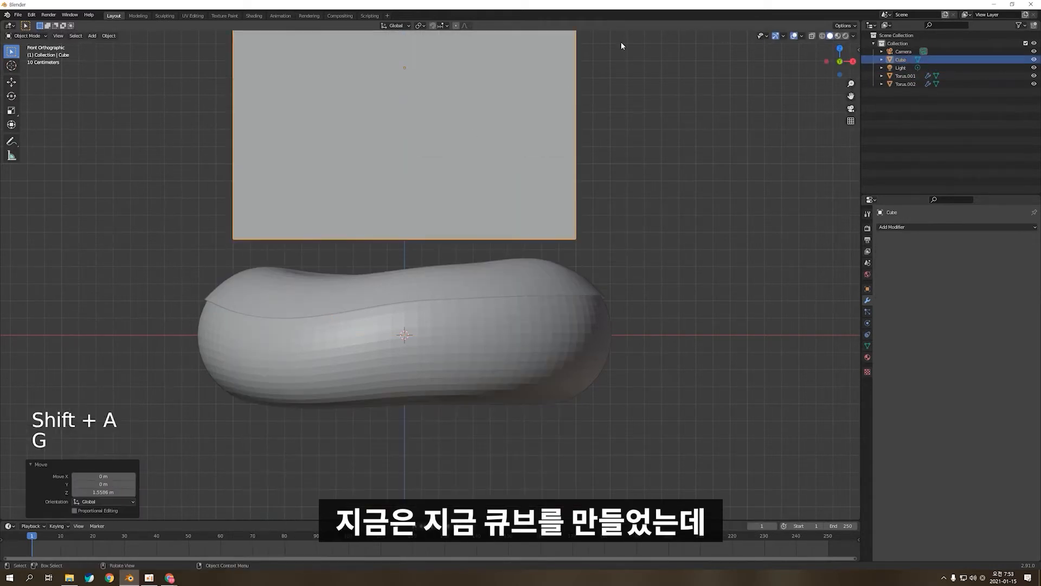
pyautogui.press('s')
pyautogui.click(518, 93)
pyautogui.press('g')
pyautogui.press('z')
pyautogui.click(493, 173)
pyautogui.keyDown('shift'); pyautogui.moveTo(530, 150); pyautogui.dragTo(510, 185, button='middle'); pyautogui.keyUp('shift')
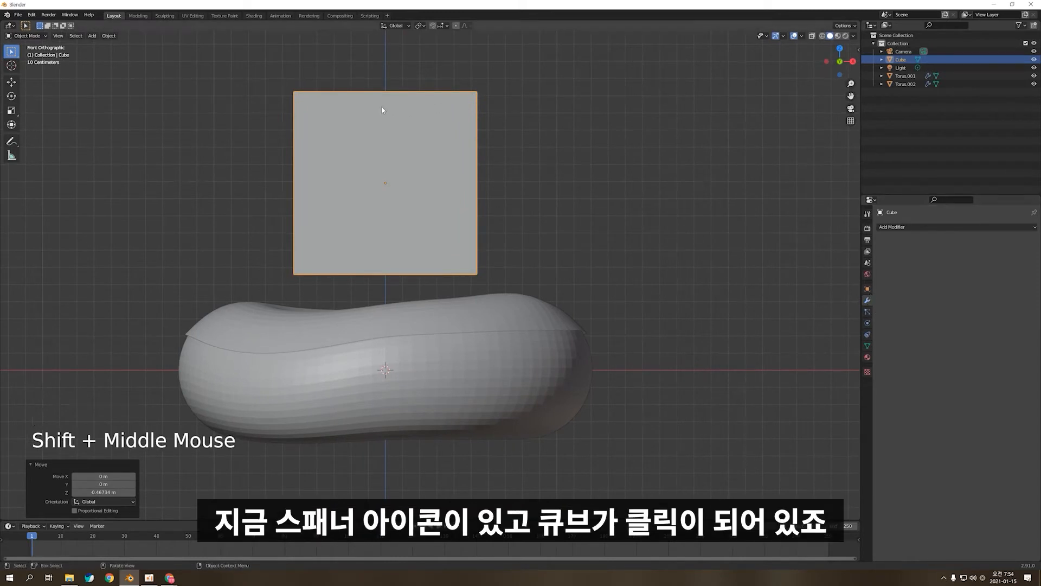
# Step: Give the cube a level 2 Subdivision modifier as a demonstration, and delete the cube
pyautogui.hotkey('ctrl', '2')
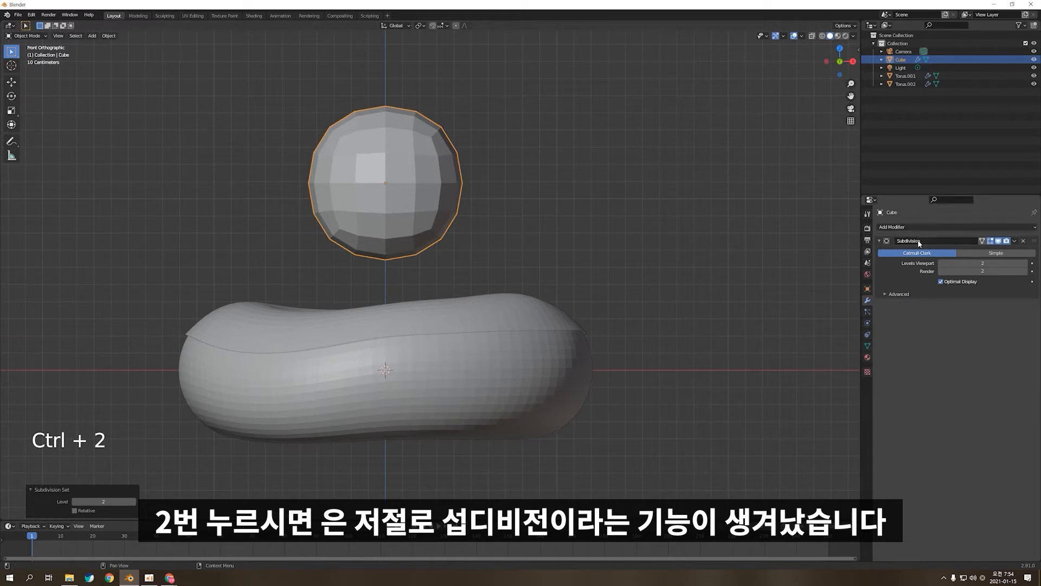
pyautogui.press('Tab')
pyautogui.press('Tab')
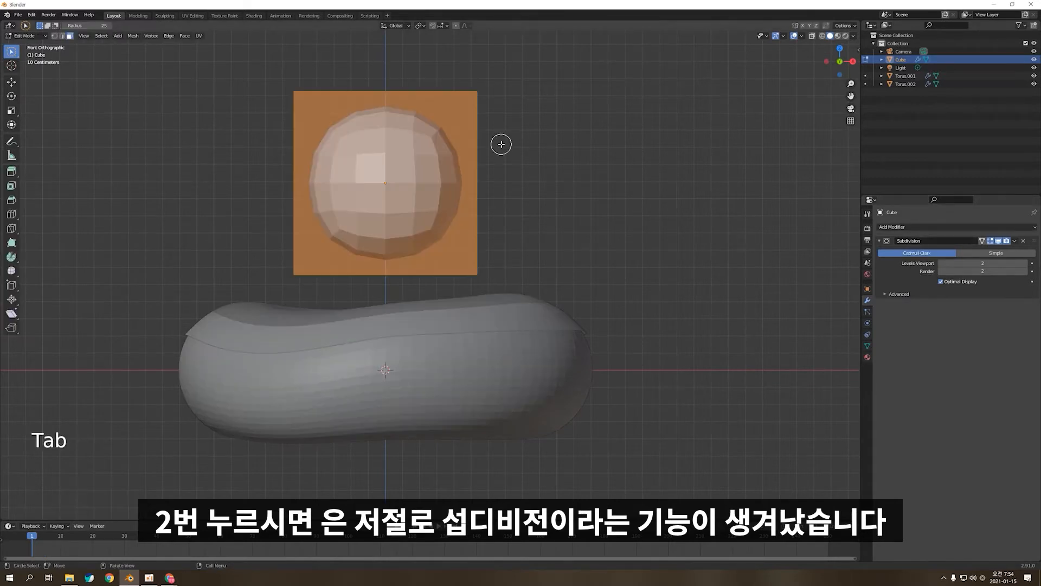
pyautogui.press('x')
pyautogui.click(527, 158)
# Step: Add a Solidify modifier to the glaze object
pyautogui.click(545, 308)
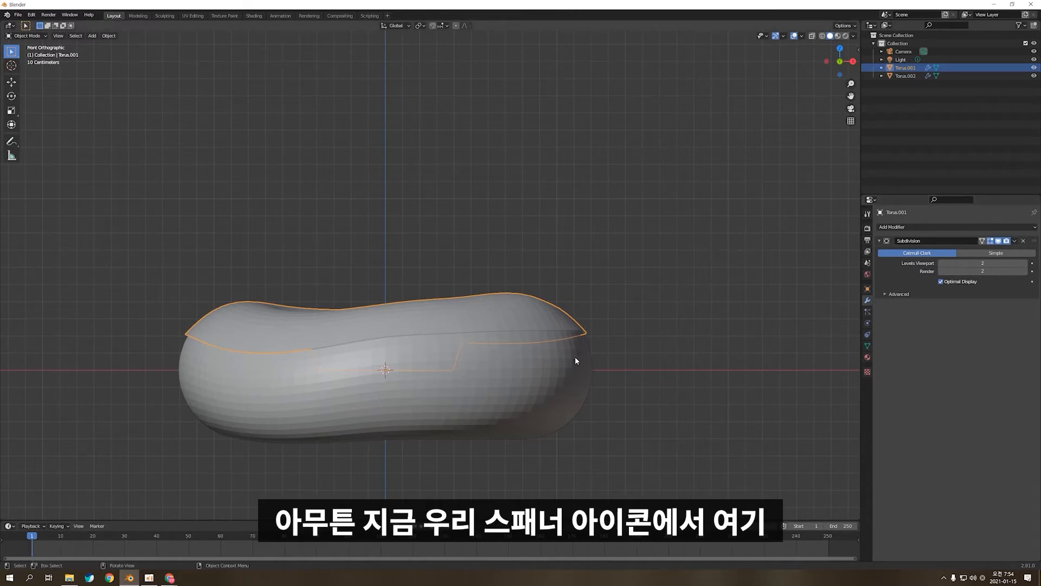
pyautogui.click(914, 230)
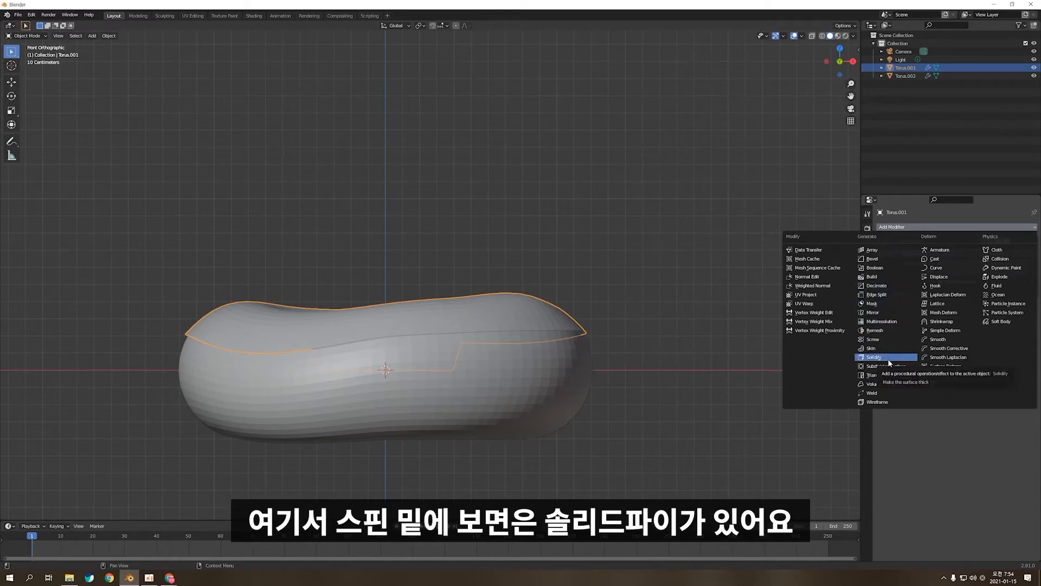
pyautogui.click(887, 358)
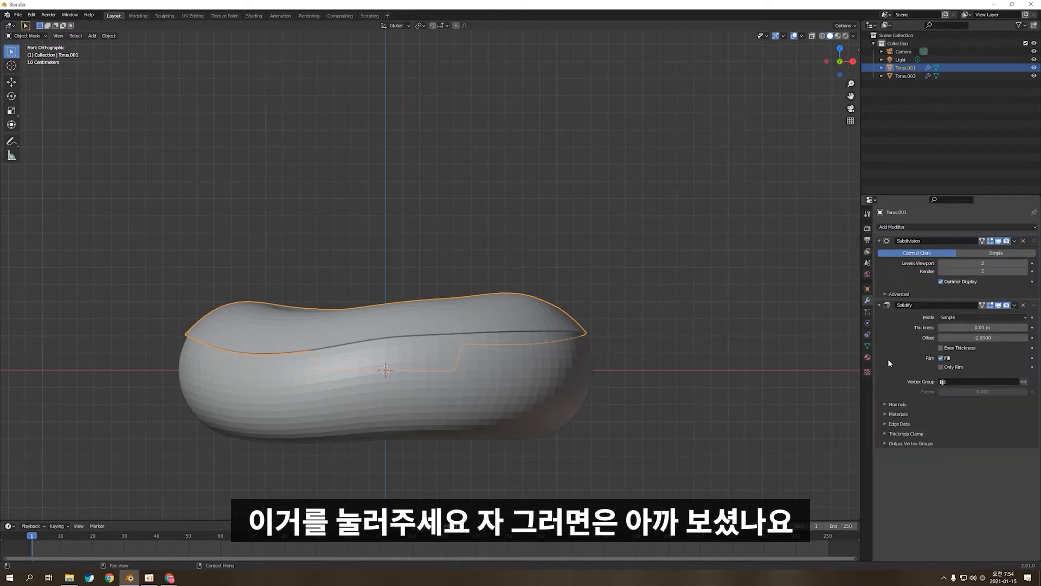
# Step: Undo and redo the Solidify modifier to compare the glaze's rim with and without thickness up close
pyautogui.hotkey('ctrl', 'z')
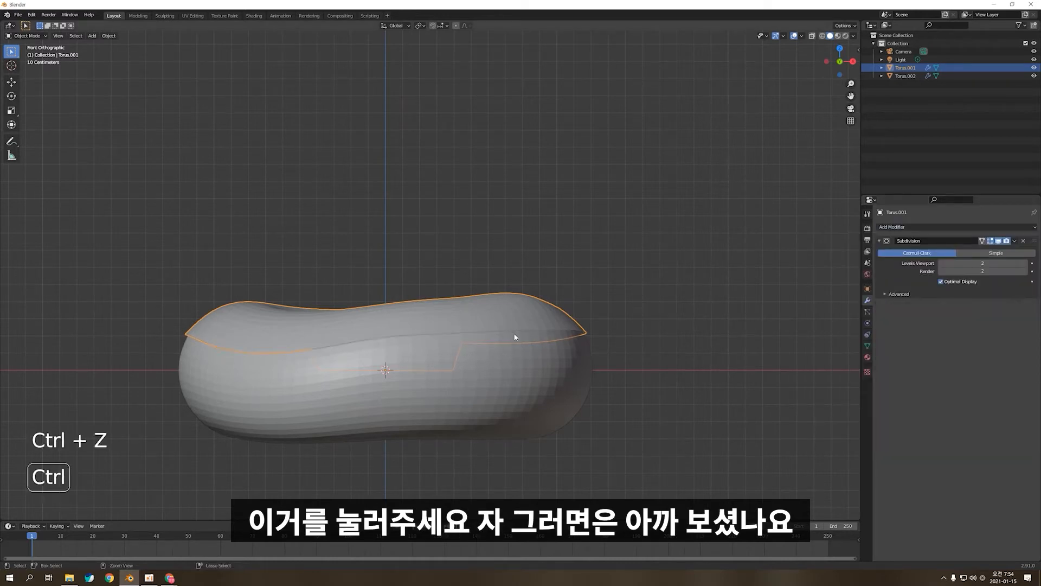
pyautogui.hotkey('ctrl', 'shift', 'z')
pyautogui.moveTo(468, 334); pyautogui.dragTo(742, 335, button='middle')
pyautogui.scroll(3, 551, 311)
pyautogui.scroll(1, 525, 293)
pyautogui.hotkey('ctrl', 'z')
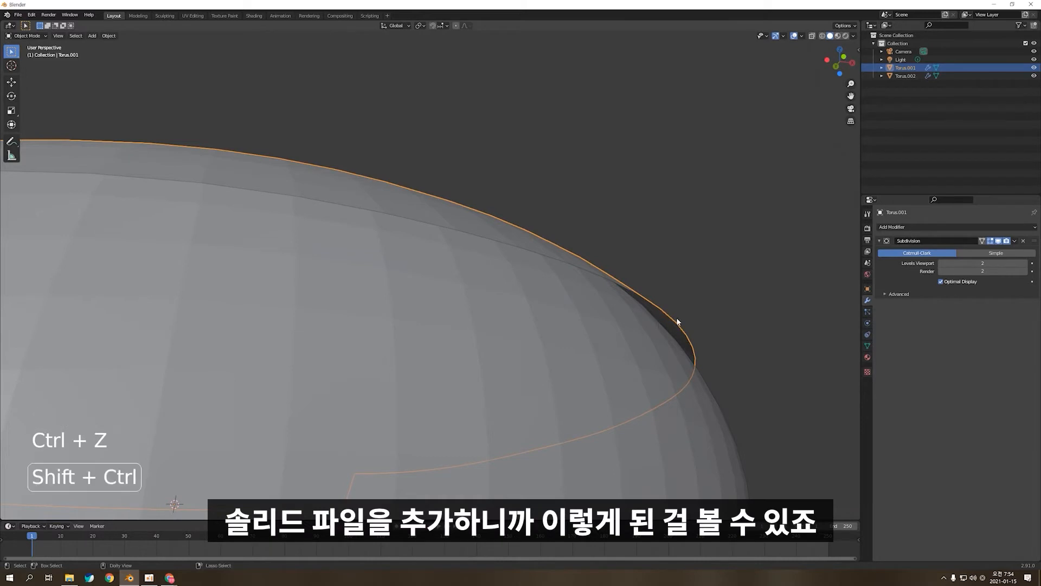
pyautogui.hotkey('ctrl', 'shift', 'z')
pyautogui.moveTo(677, 321); pyautogui.dragTo(523, 262, button='middle')
pyautogui.press('KP_2')
pyautogui.press('KP_1')
pyautogui.press('KP_1')
pyautogui.scroll(1, 656, 309)
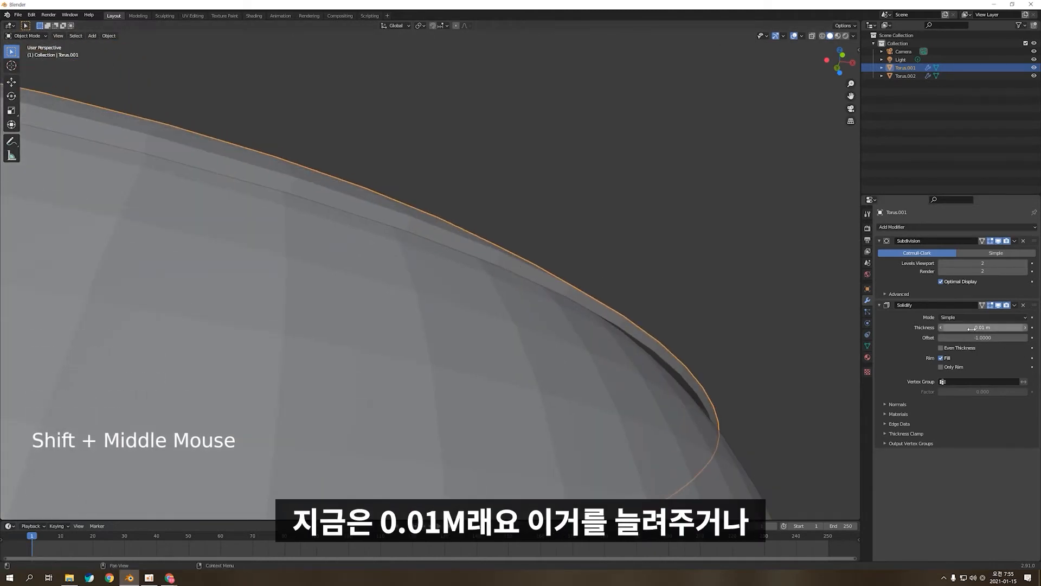
# Step: Set the glaze's Solidify thickness to -0.06 m so it extends outward, and deselect the glaze
pyautogui.moveTo(974, 327)
pyautogui.mouseDown()
pyautogui.moveTo(1016, 328)
pyautogui.moveTo(962, 327)
pyautogui.moveTo(981, 328)
pyautogui.mouseUp()
pyautogui.scroll(-1, 697, 272)
pyautogui.scroll(-5, 677, 288)
pyautogui.moveTo(640, 315); pyautogui.dragTo(559, 353, button='middle')
pyautogui.press('KP_1')
pyautogui.scroll(1, 570, 350)
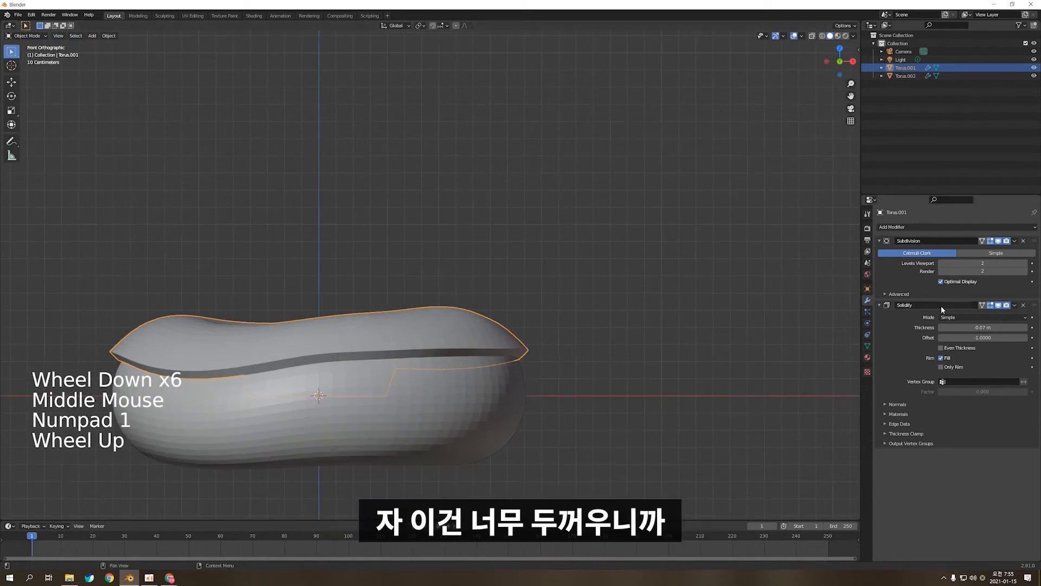
pyautogui.moveTo(976, 328); pyautogui.dragTo(1002, 328)
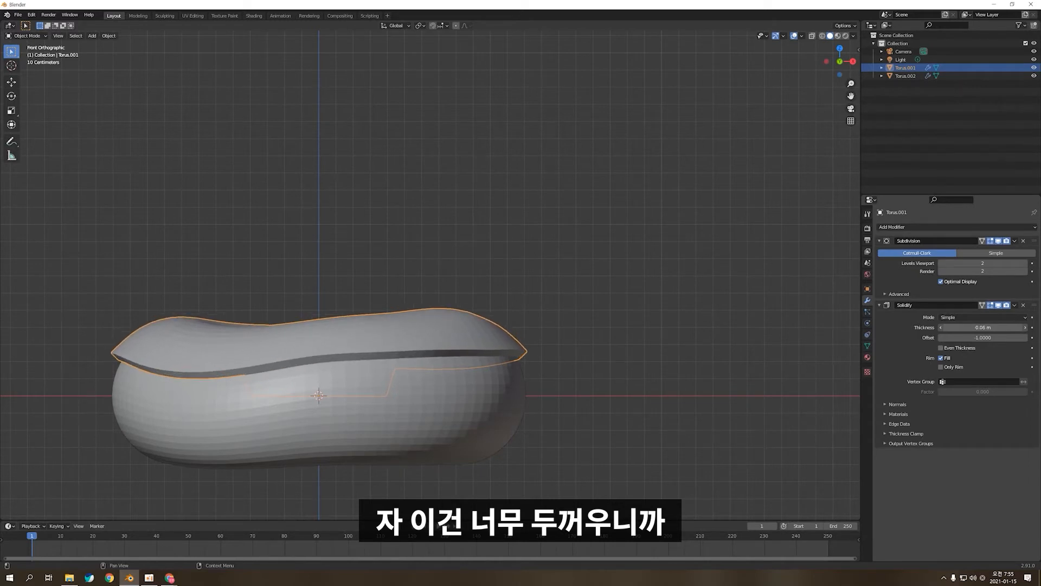
pyautogui.click(630, 316)
pyautogui.keyDown('shift'); pyautogui.moveTo(630, 315); pyautogui.dragTo(655, 302, button='middle'); pyautogui.keyUp('shift')
pyautogui.press('KP_1')
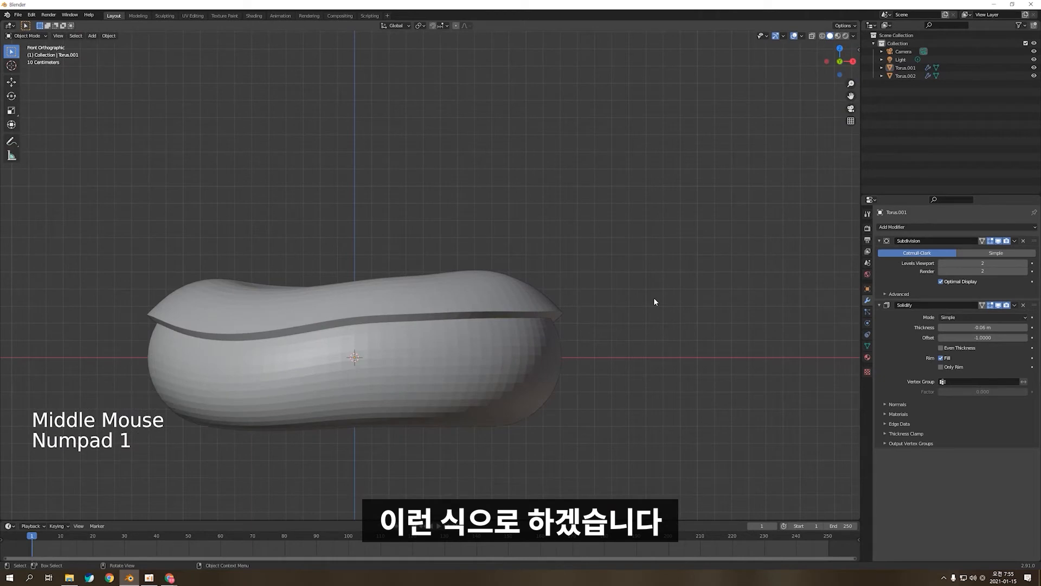
# Step: Try a Solidify offset of about 0.2252 on the glaze and check its edge from several angles
pyautogui.moveTo(954, 337); pyautogui.dragTo(1016, 337)
pyautogui.moveTo(649, 302); pyautogui.dragTo(563, 323, button='middle')
pyautogui.press('KP_1')
pyautogui.scroll(-2, 566, 309)
pyautogui.press('KP_1')
# Step: Switch to the browser's chocolate donut reference photo, and return to Blender to compare the glaze with it
pyautogui.hotkey('alt', 'Tab')
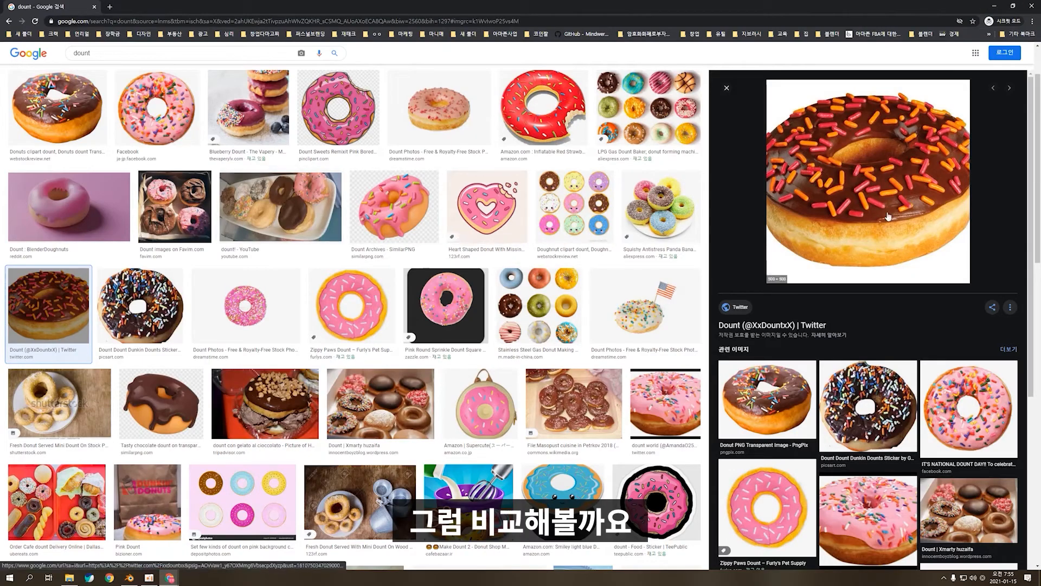
pyautogui.hotkey('alt', 'Tab')
pyautogui.scroll(2, 488, 309)
pyautogui.keyDown('shift'); pyautogui.moveTo(488, 309); pyautogui.dragTo(606, 380, button='middle'); pyautogui.keyUp('shift')
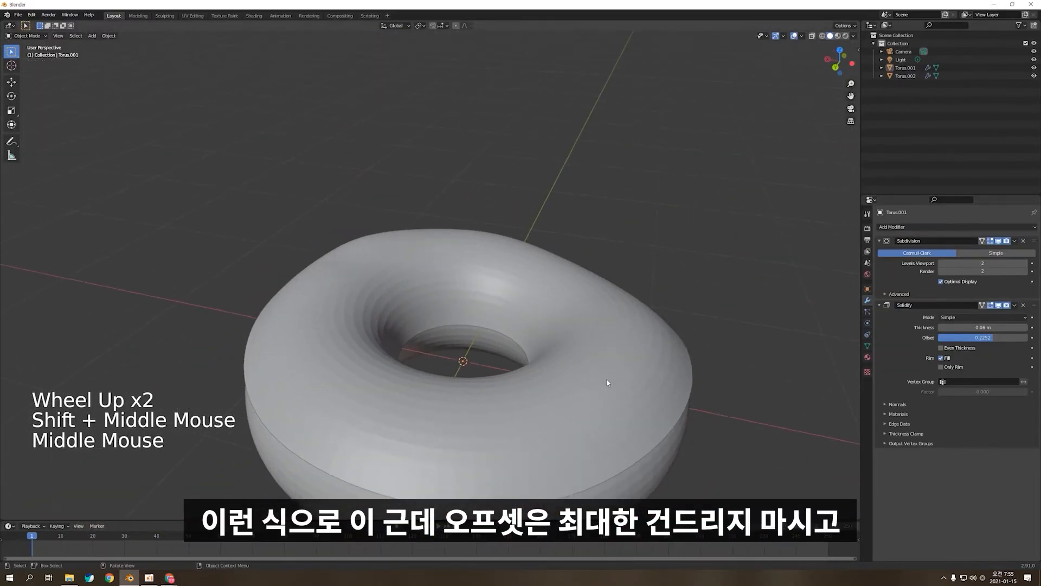
# Step: Set the glaze's Solidify offset to -1.0 and its thickness to -0.059 m
pyautogui.press('KP_1')
pyautogui.moveTo(983, 338); pyautogui.dragTo(944, 337)
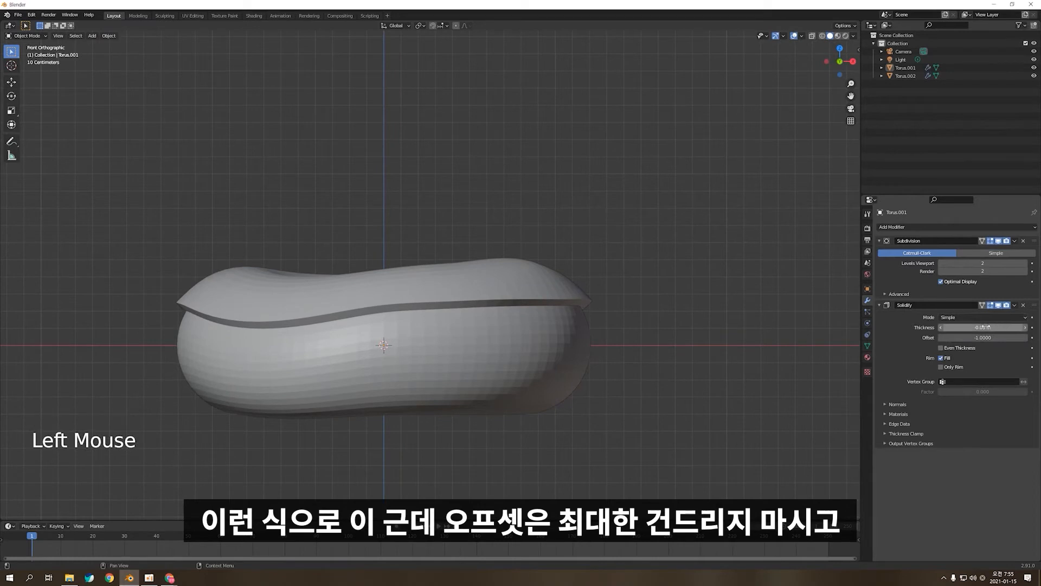
pyautogui.moveTo(985, 327)
pyautogui.mouseDown()
pyautogui.moveTo(969, 327)
pyautogui.moveTo(995, 327)
pyautogui.mouseUp()
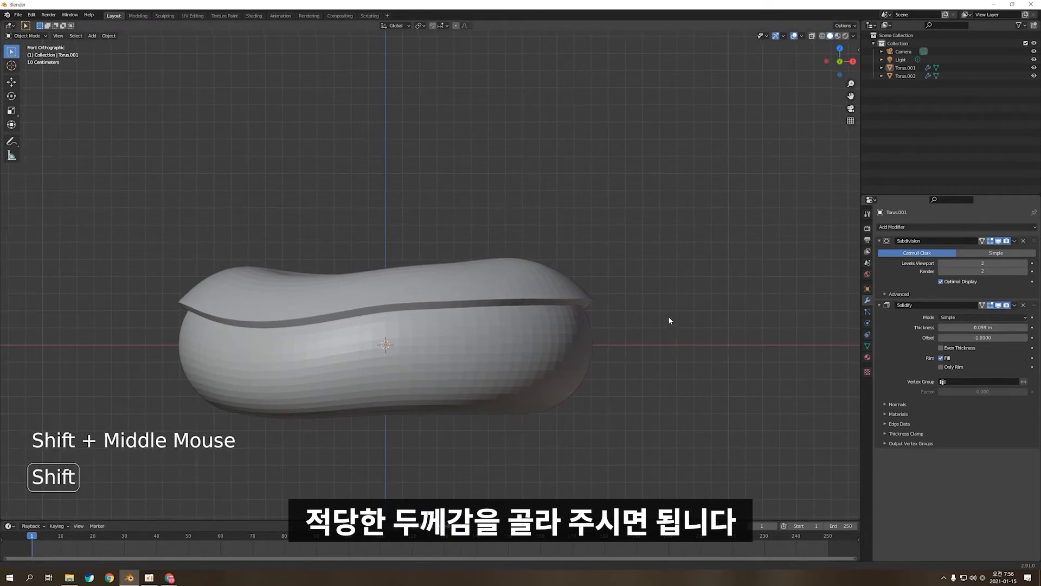
pyautogui.keyDown('shift'); pyautogui.moveTo(663, 320); pyautogui.dragTo(695, 288, button='middle'); pyautogui.keyUp('shift')
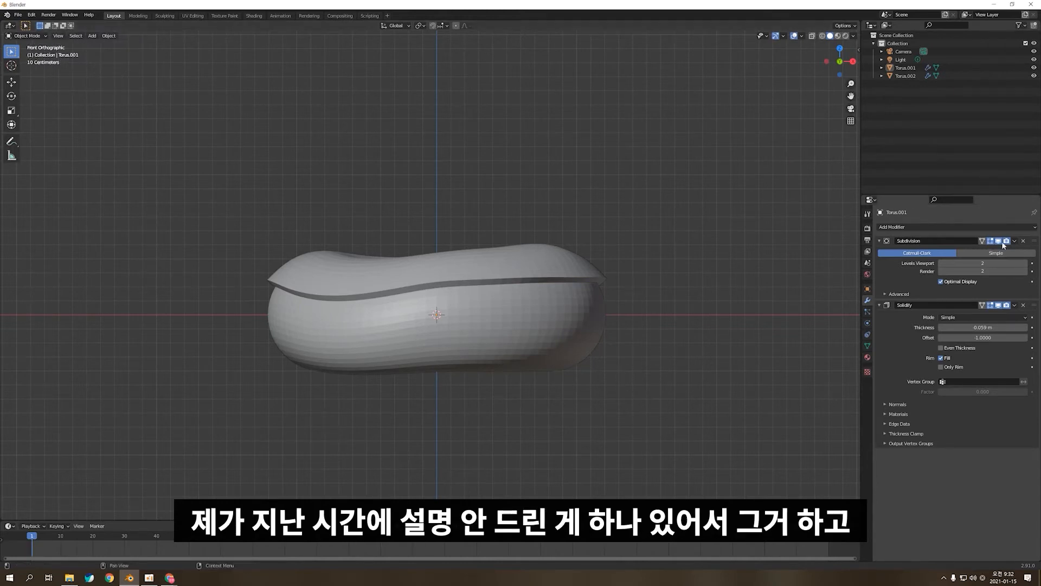
# Step: Move the Solidify modifier to first place in the glaze's stack, ahead of Subdivision, and check the rim
pyautogui.keyDown('shift'); pyautogui.moveTo(623, 267); pyautogui.dragTo(681, 229, button='middle'); pyautogui.keyUp('shift')
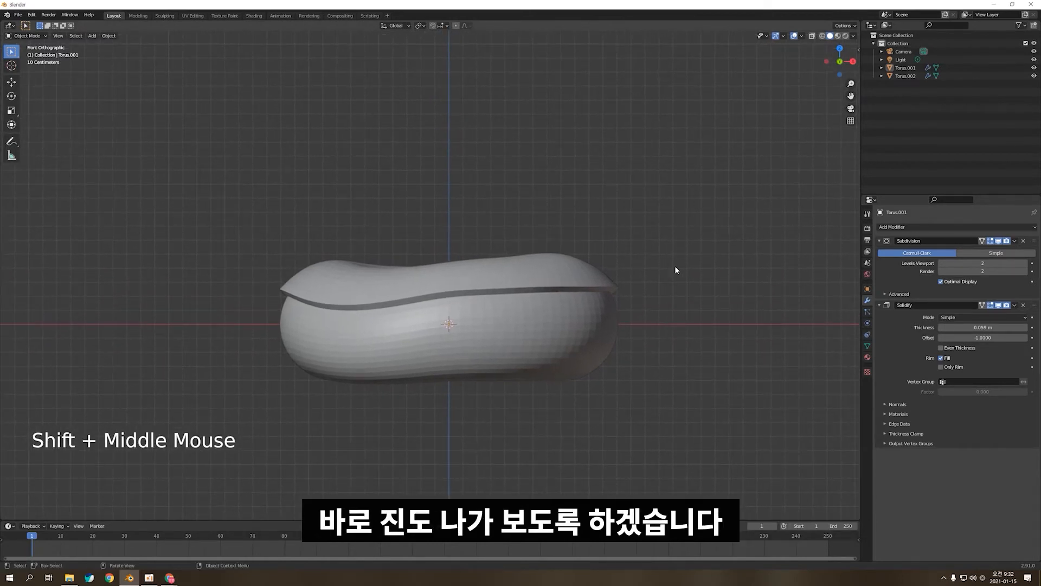
pyautogui.keyDown('shift'); pyautogui.moveTo(676, 268); pyautogui.dragTo(658, 239, button='middle'); pyautogui.keyUp('shift')
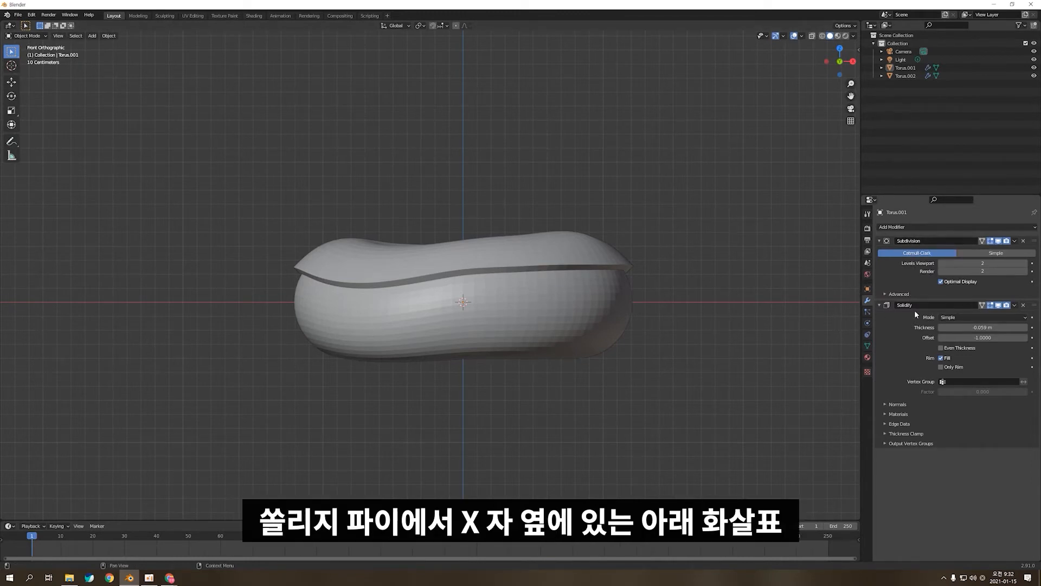
pyautogui.click(1015, 306)
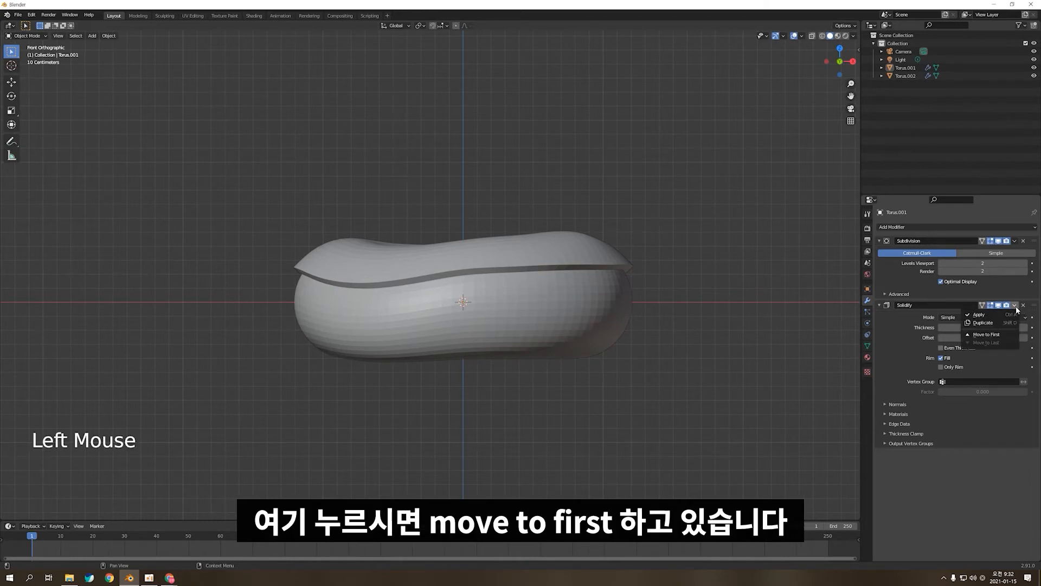
pyautogui.click(986, 335)
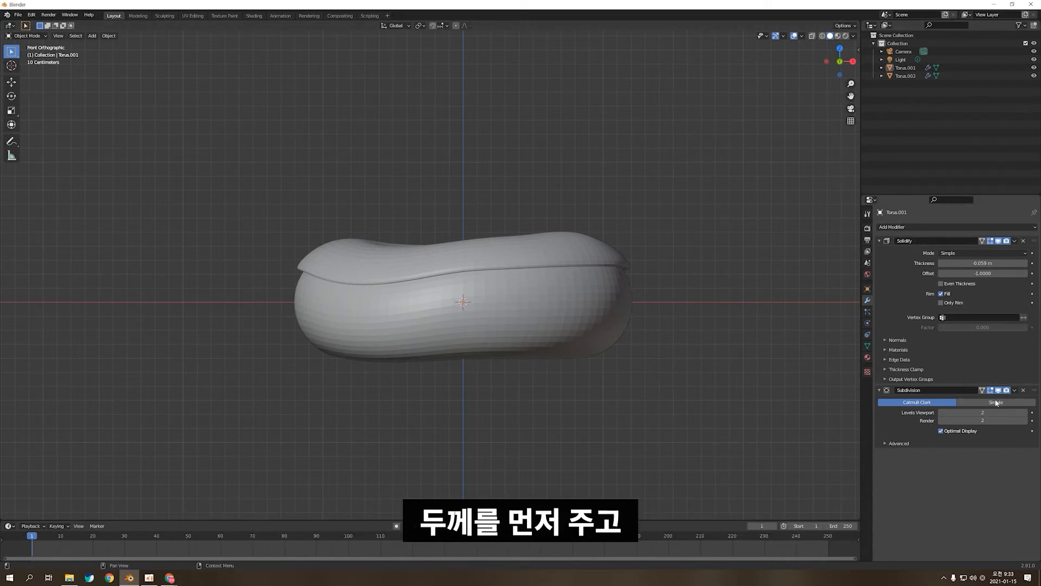
pyautogui.scroll(4, 600, 279)
pyautogui.keyDown('shift'); pyautogui.moveTo(600, 304); pyautogui.dragTo(632, 291, button='middle'); pyautogui.keyUp('shift')
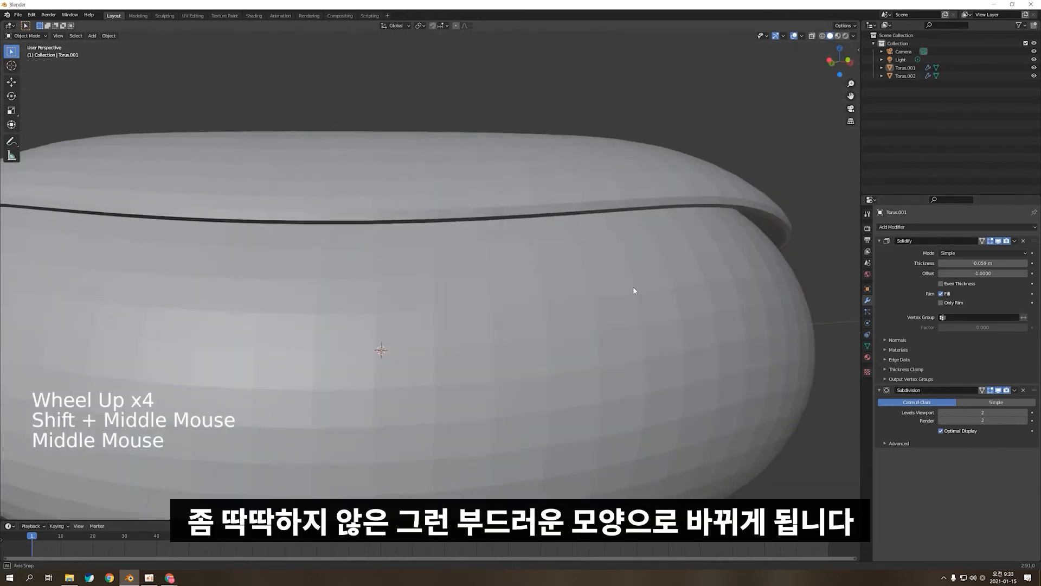
pyautogui.scroll(-2, 751, 217)
pyautogui.scroll(1, 707, 266)
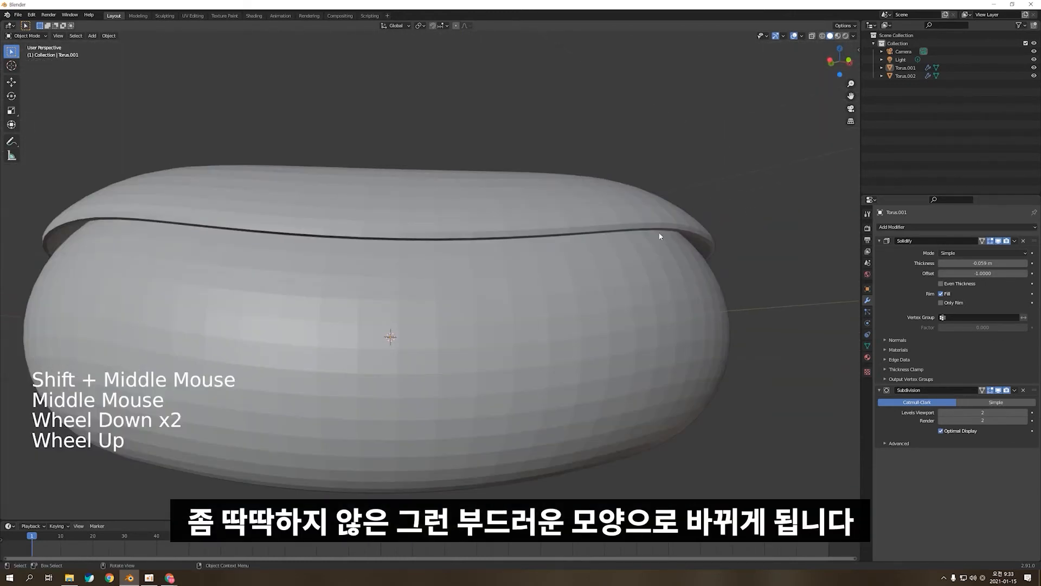
pyautogui.moveTo(623, 254); pyautogui.dragTo(657, 230, button='middle')
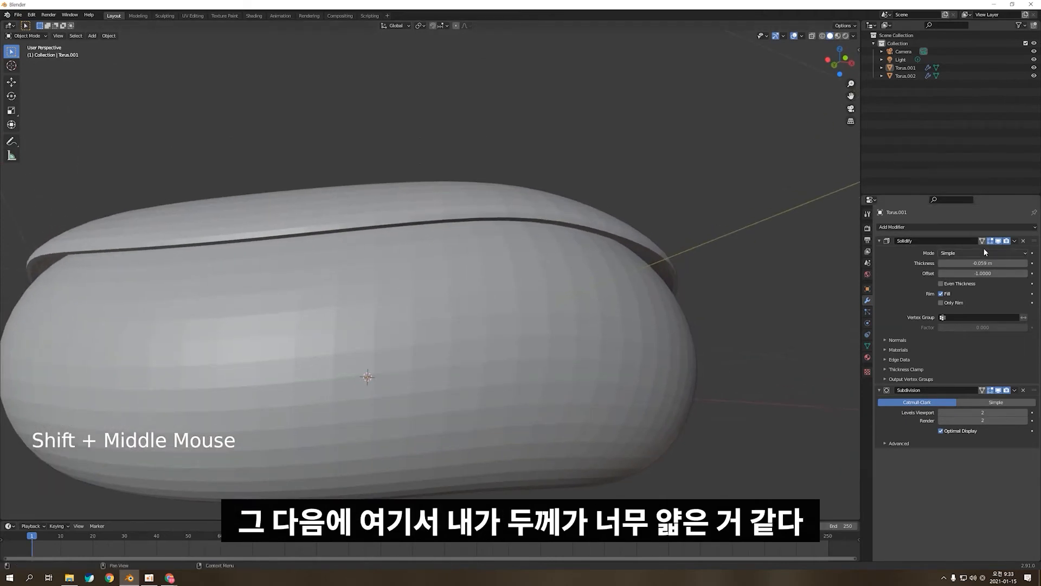
# Step: Try a different Solidify thickness for the glaze, and undo the change
pyautogui.moveTo(970, 263)
pyautogui.mouseDown()
pyautogui.moveTo(1025, 263)
pyautogui.moveTo(976, 263)
pyautogui.mouseUp()
pyautogui.moveTo(737, 271); pyautogui.dragTo(716, 300, button='middle')
pyautogui.scroll(-4, 697, 305)
pyautogui.press('KP_1')
pyautogui.hotkey('ctrl', 'z')
pyautogui.scroll(4, 694, 304)
pyautogui.keyDown('shift'); pyautogui.moveTo(690, 300); pyautogui.dragTo(713, 272, button='middle'); pyautogui.keyUp('shift')
pyautogui.scroll(-3, 633, 281)
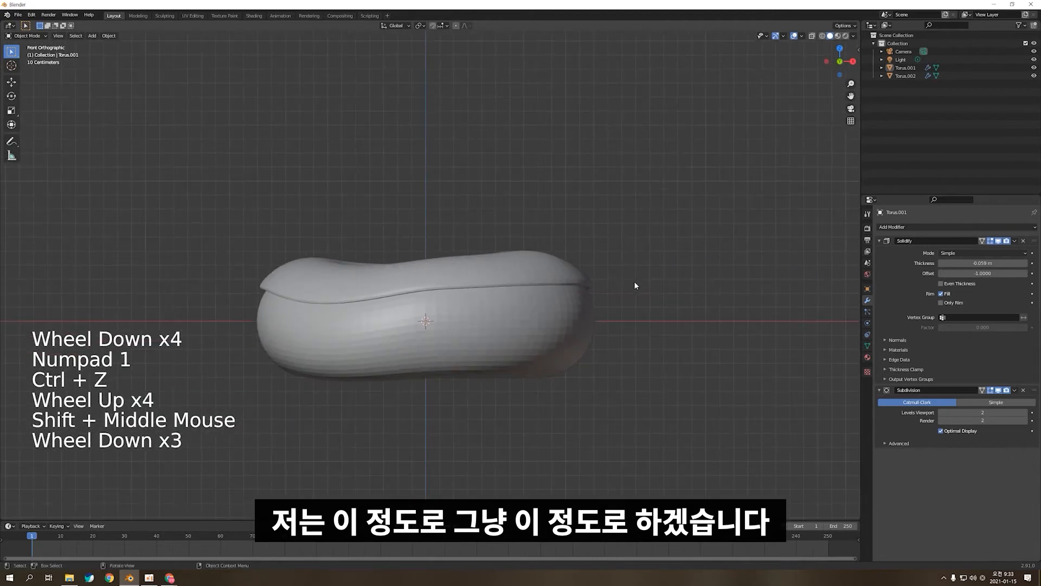
# Step: Select the glaze and scale it down slightly so it hugs the donut
pyautogui.keyDown('shift'); pyautogui.moveTo(634, 281); pyautogui.dragTo(655, 318, button='middle'); pyautogui.keyUp('shift')
pyautogui.click(623, 299)
pyautogui.scroll(2, 705, 276)
pyautogui.press('s')
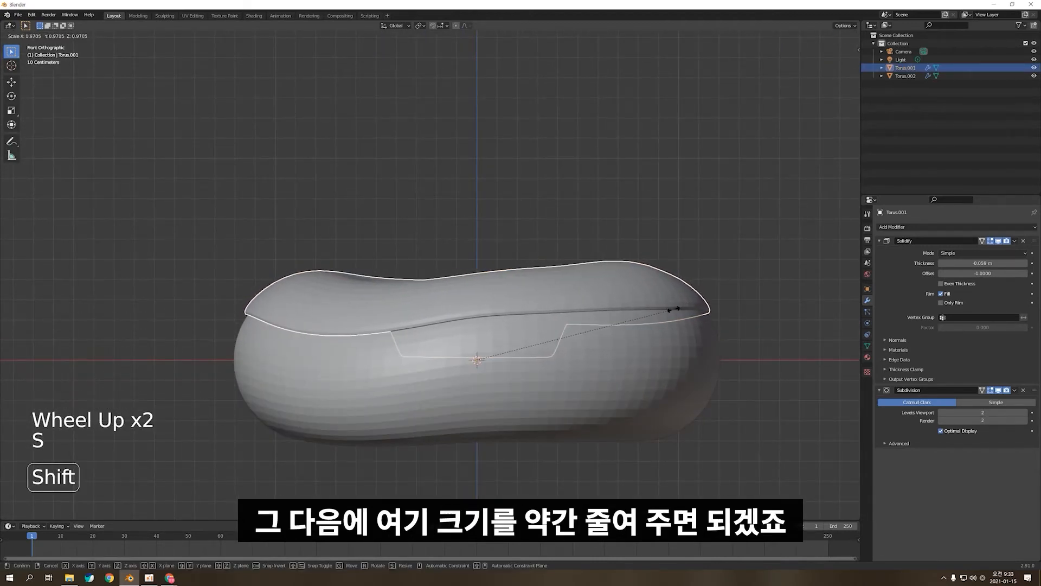
pyautogui.click(690, 305)
# Step: Examine how the scaled glaze fits the donut in perspective and front views
pyautogui.moveTo(691, 305); pyautogui.dragTo(805, 323, button='middle')
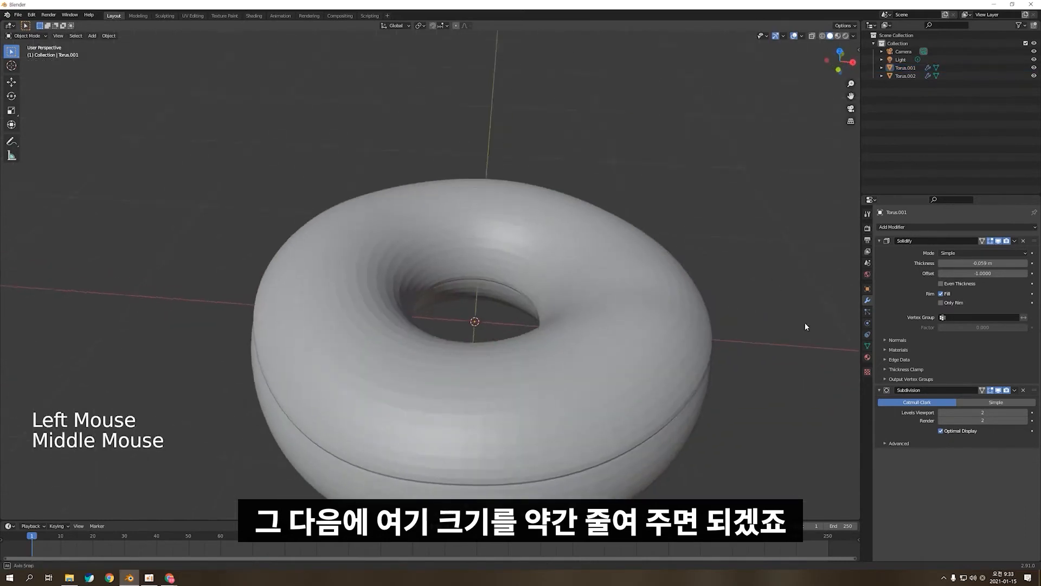
pyautogui.scroll(-3, 701, 323)
pyautogui.moveTo(702, 322); pyautogui.dragTo(673, 315, button='middle')
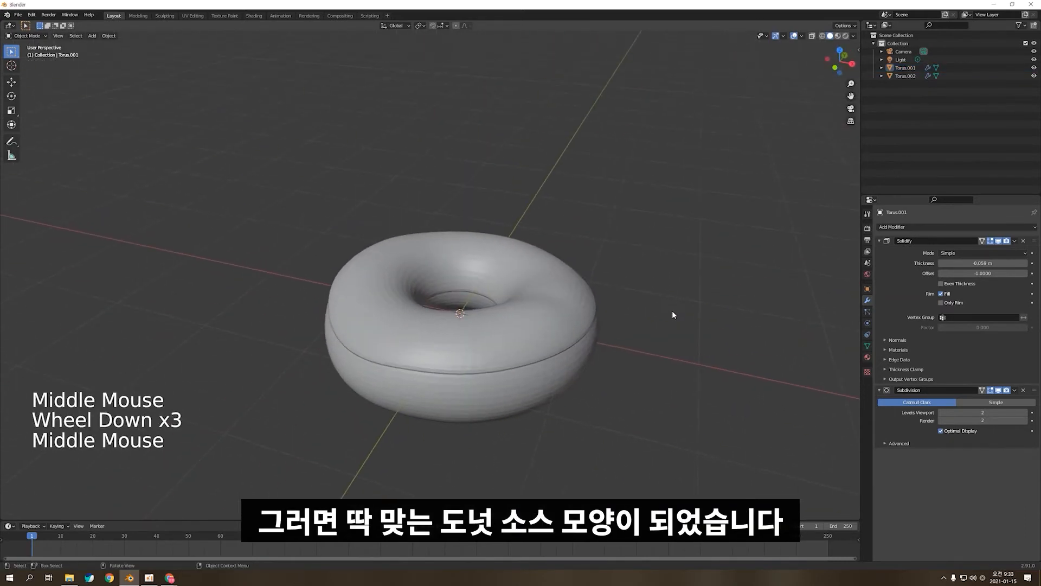
pyautogui.press('KP_1')
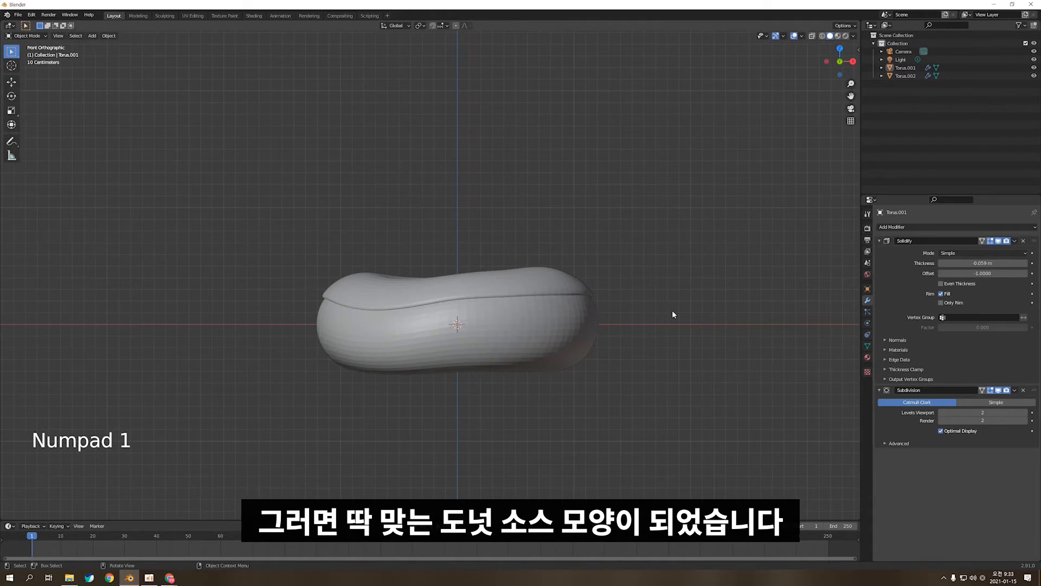
pyautogui.scroll(1, 714, 319)
pyautogui.keyDown('shift'); pyautogui.scroll(1, 714, 318); pyautogui.keyUp('shift')
pyautogui.keyDown('shift'); pyautogui.moveTo(501, 287); pyautogui.dragTo(487, 274, button='middle'); pyautogui.keyUp('shift')
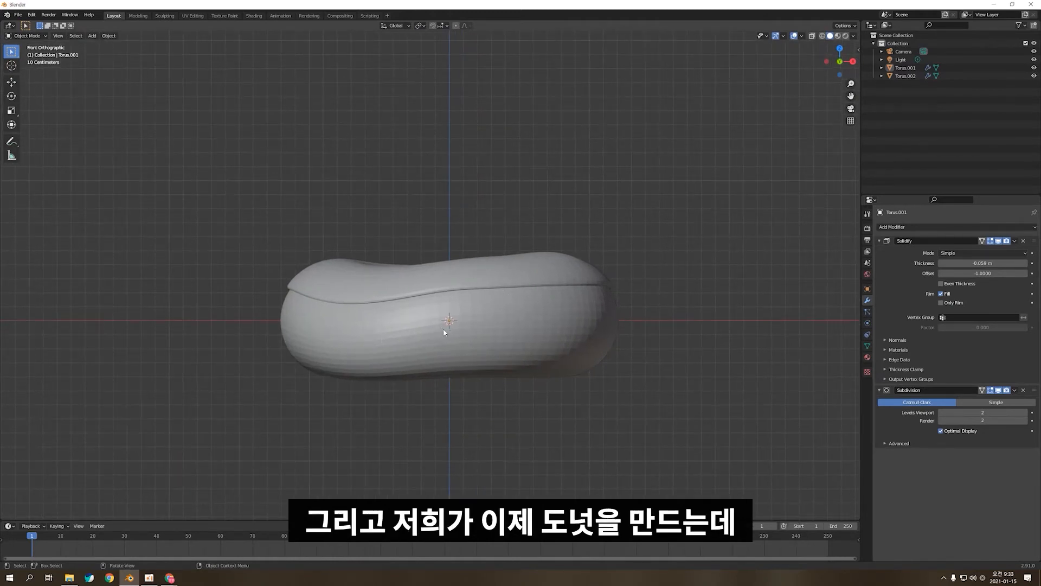
# Step: Select both the donut and the glaze and apply Shade Smooth to them
pyautogui.scroll(2, 464, 343)
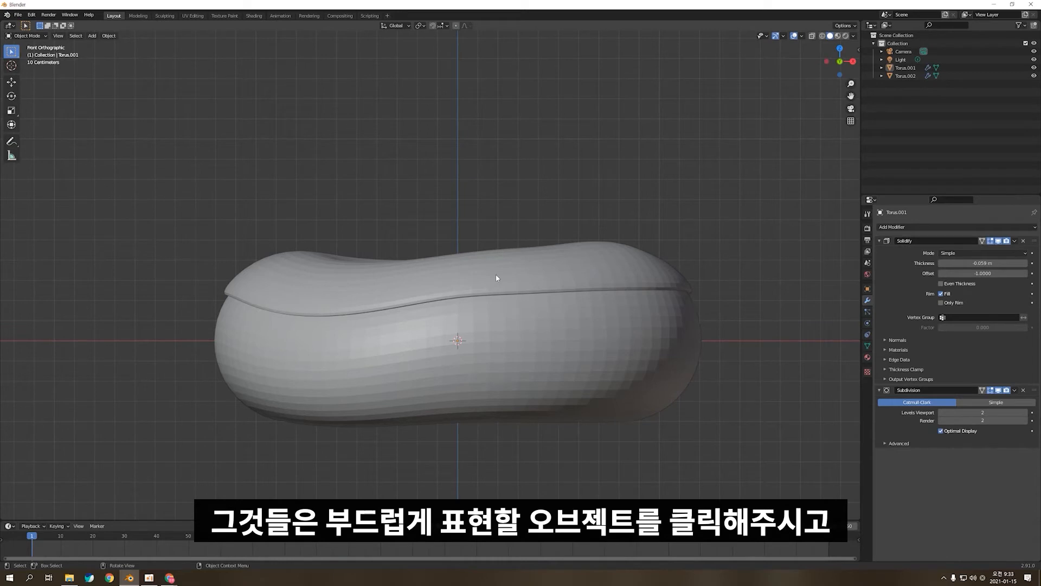
pyautogui.moveTo(774, 168); pyautogui.dragTo(476, 448)
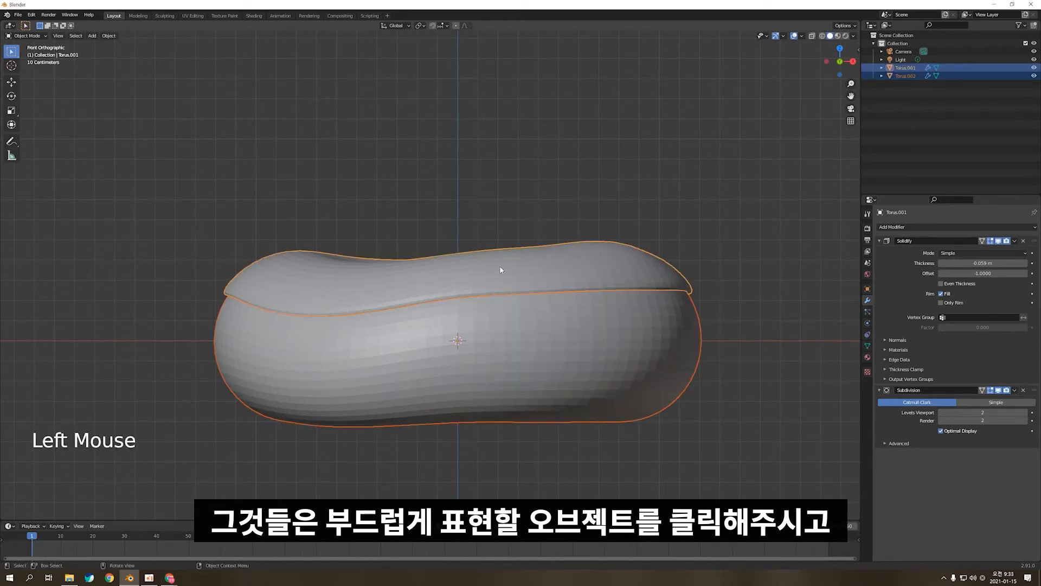
pyautogui.rightClick(477, 260)
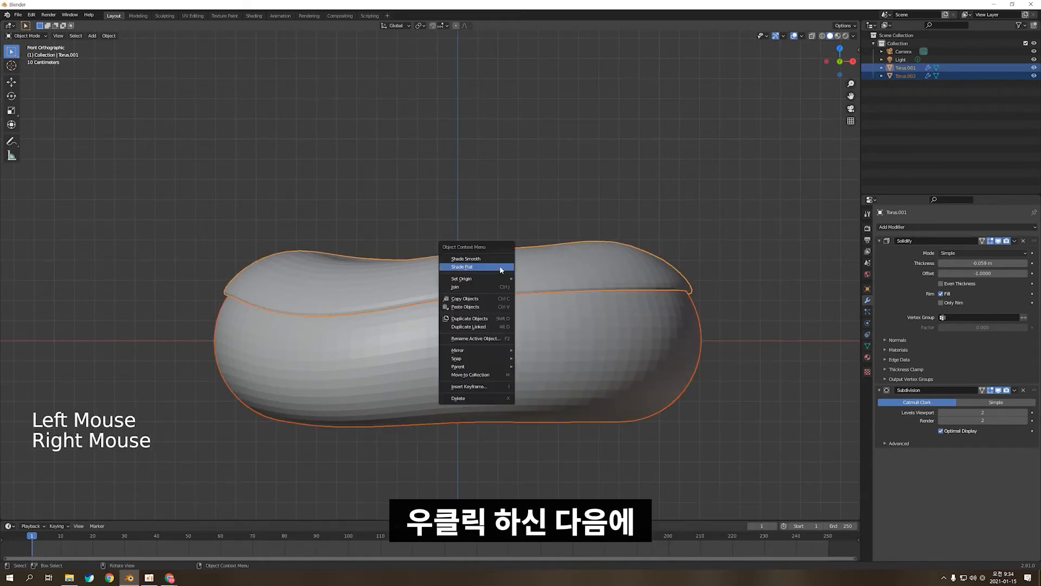
pyautogui.click(466, 259)
pyautogui.scroll(-3, 604, 235)
pyautogui.moveTo(604, 234); pyautogui.dragTo(530, 342, button='middle')
pyautogui.scroll(-3, 522, 376)
pyautogui.scroll(3, 530, 342)
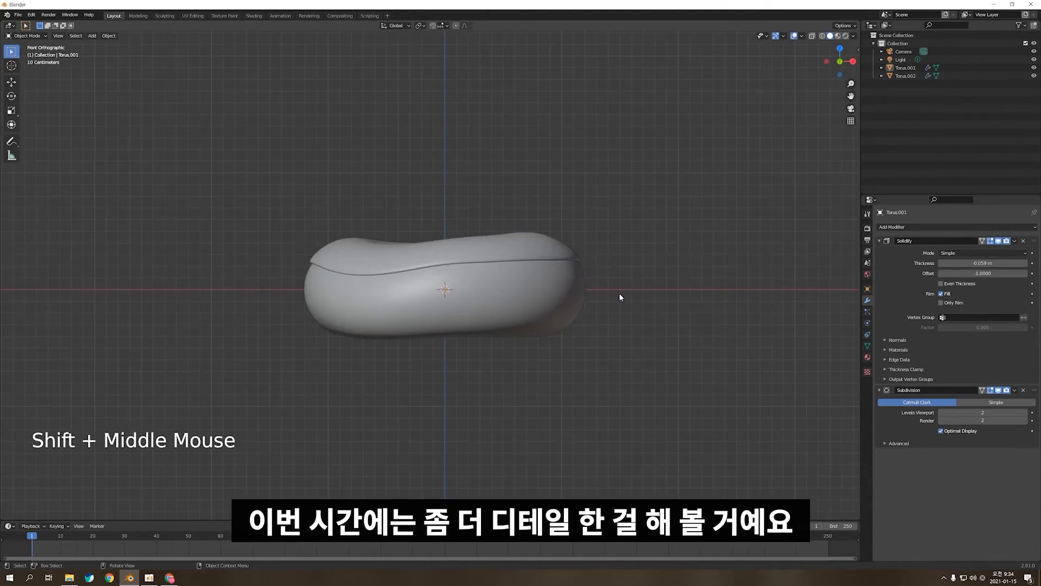
# Step: Switch to Chrome, browse the donut image results for dripping glaze, enlarge the chocolate donut with colorful sprinkles, and return to Blender
pyautogui.hotkey('alt', 'Tab')
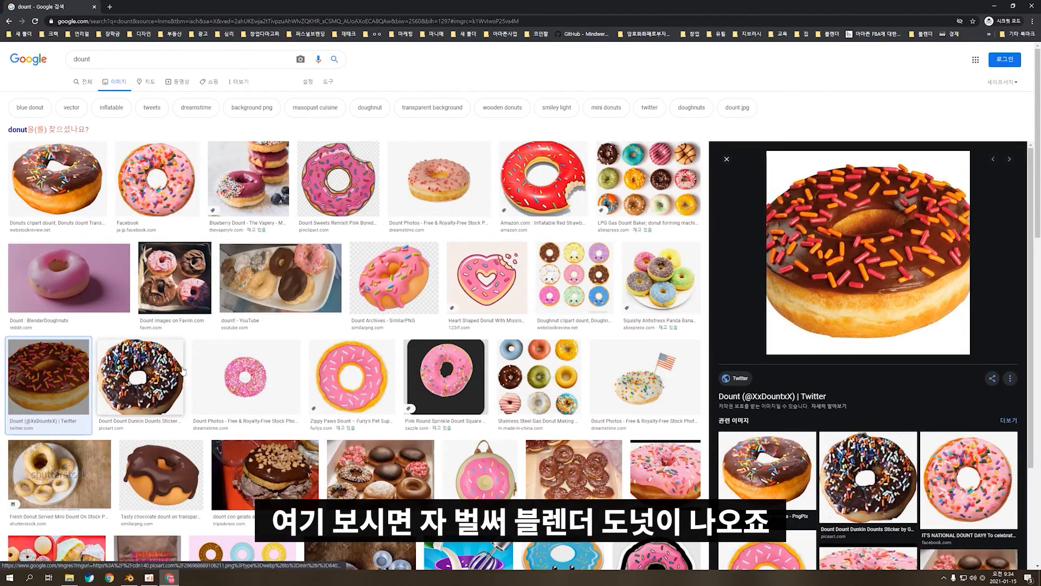
pyautogui.scroll(-2, 101, 325)
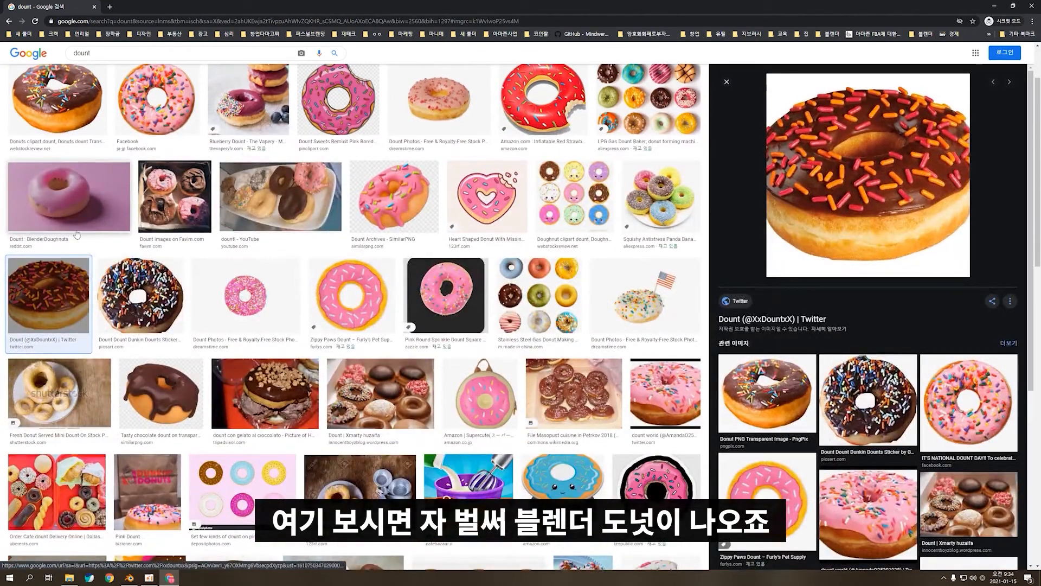
pyautogui.scroll(-1, 180, 292)
pyautogui.scroll(-1, 180, 291)
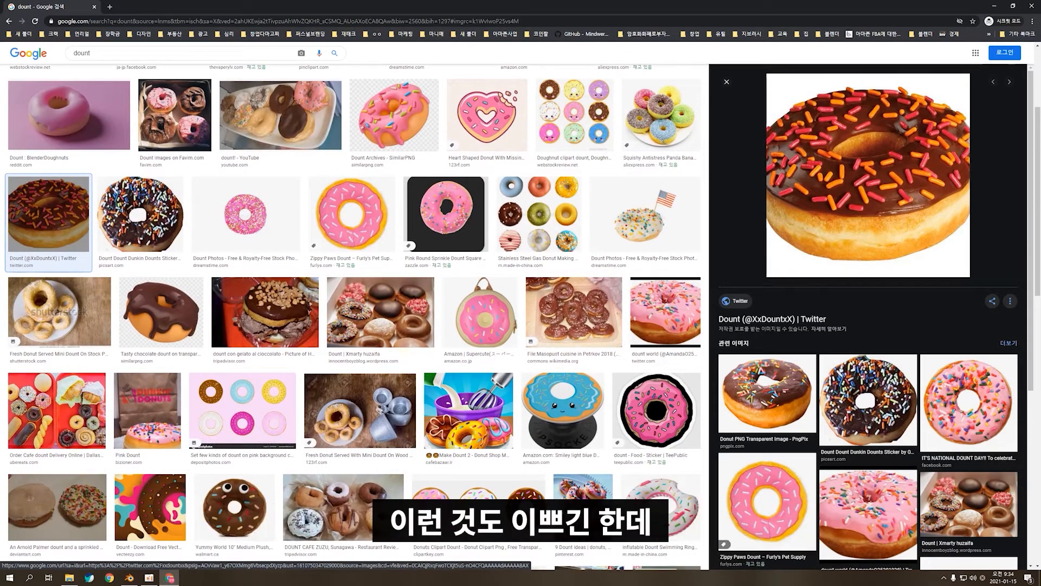
pyautogui.scroll(-1, 558, 334)
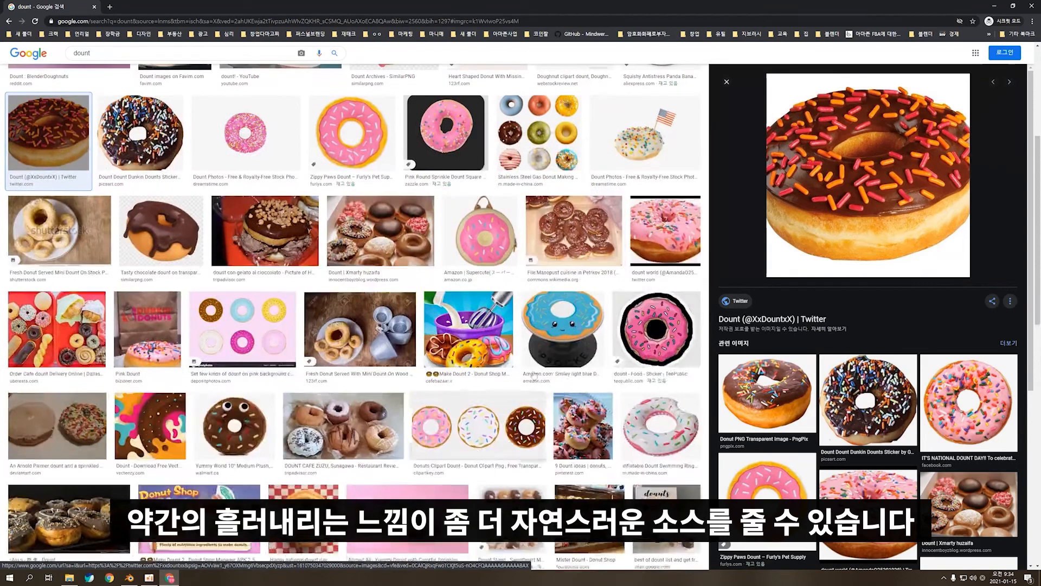
pyautogui.scroll(-1, 559, 334)
pyautogui.click(389, 446)
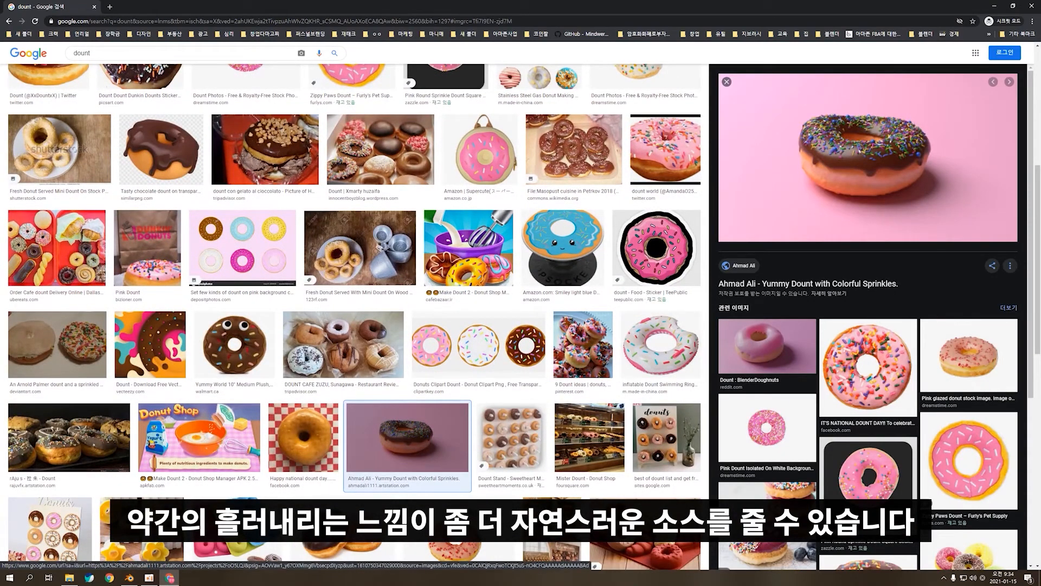
pyautogui.click(996, 6)
# Step: Open the glaze in Edit Mode with vertex selection and change the selection tool to box select
pyautogui.scroll(3, 372, 365)
pyautogui.scroll(1, 465, 297)
pyautogui.keyDown('shift'); pyautogui.moveTo(465, 297); pyautogui.dragTo(508, 299, button='middle'); pyautogui.keyUp('shift')
pyautogui.scroll(-2, 507, 299)
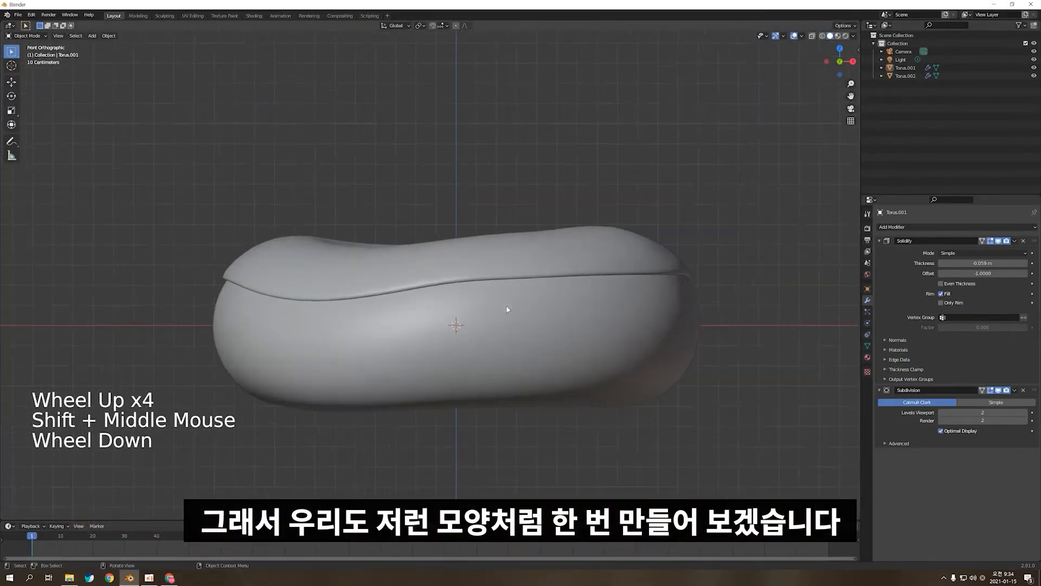
pyautogui.click(482, 267)
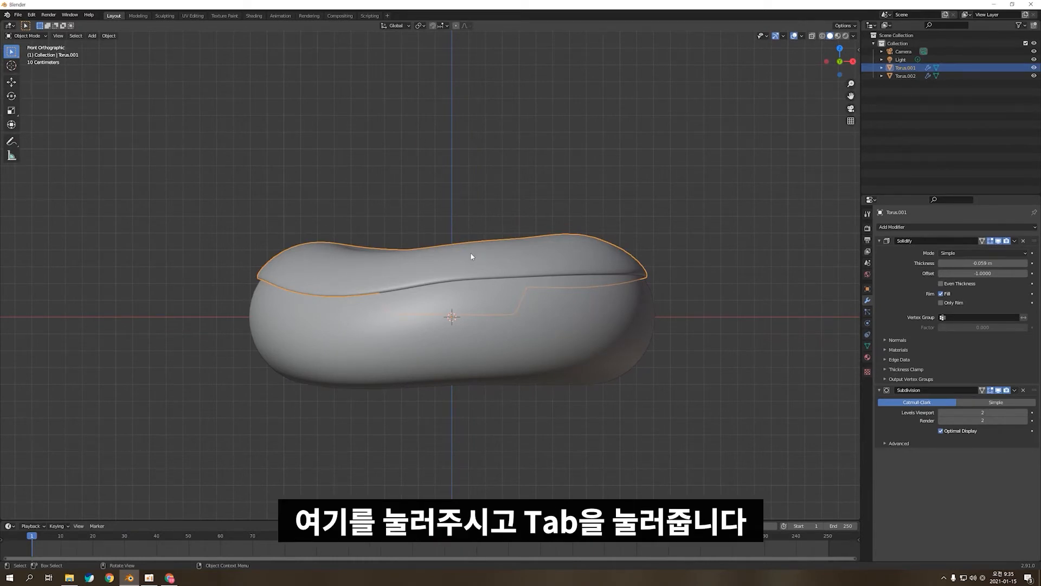
pyautogui.press('Tab')
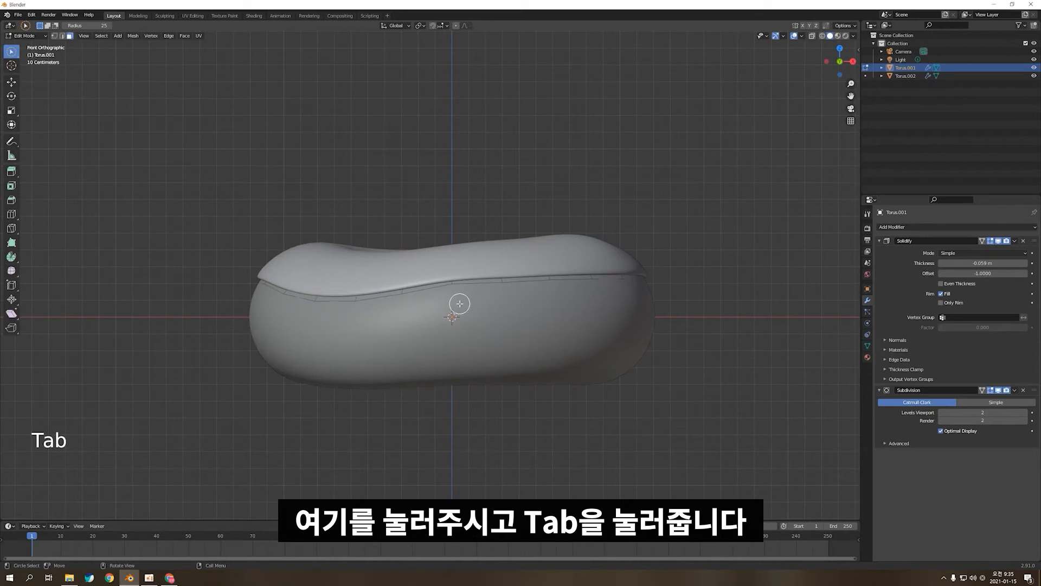
pyautogui.press('1')
pyautogui.scroll(1, 455, 308)
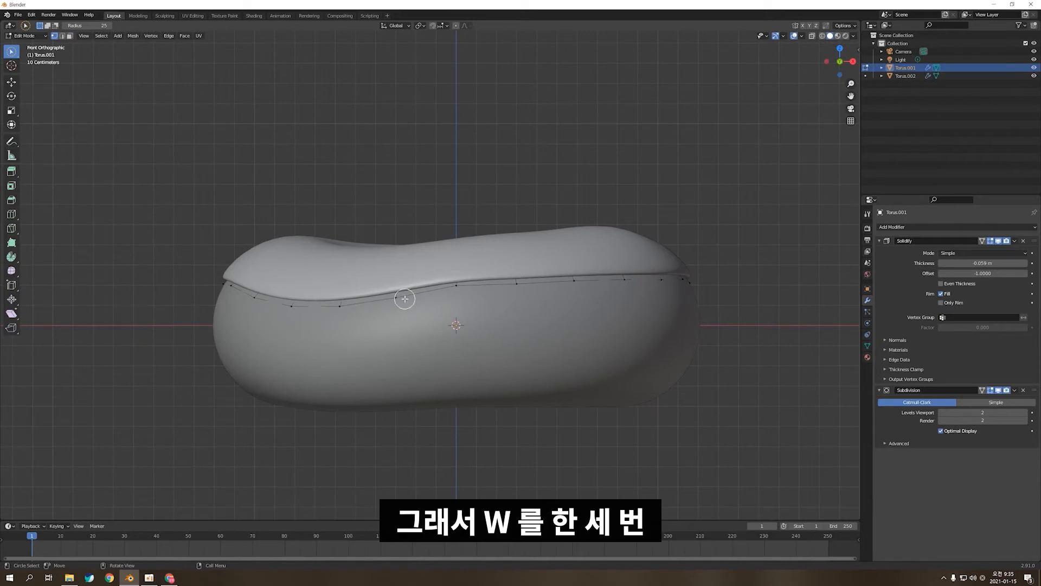
pyautogui.press('w')
pyautogui.press('w')
pyautogui.press('w')
pyautogui.press('w')
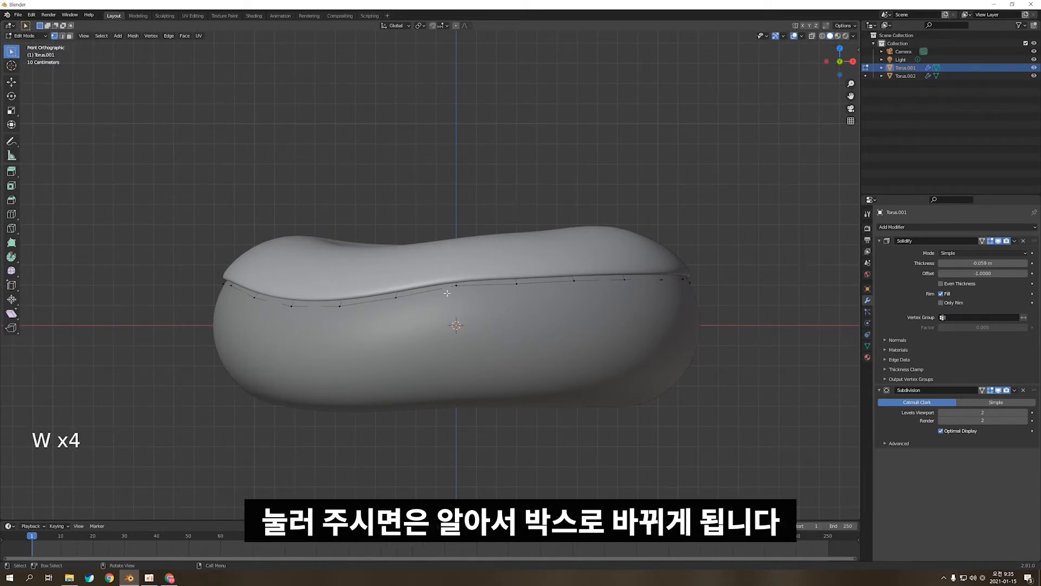
# Step: Select a front rim vertex of the glaze and compare the mesh cage with its thickened surface using X-ray
pyautogui.click(488, 318)
pyautogui.moveTo(488, 318); pyautogui.dragTo(502, 264, button='middle')
pyautogui.hotkey('alt', 'z')
pyautogui.hotkey('alt', 'z')
pyautogui.hotkey('alt', 'z')
pyautogui.hotkey('alt', 'z')
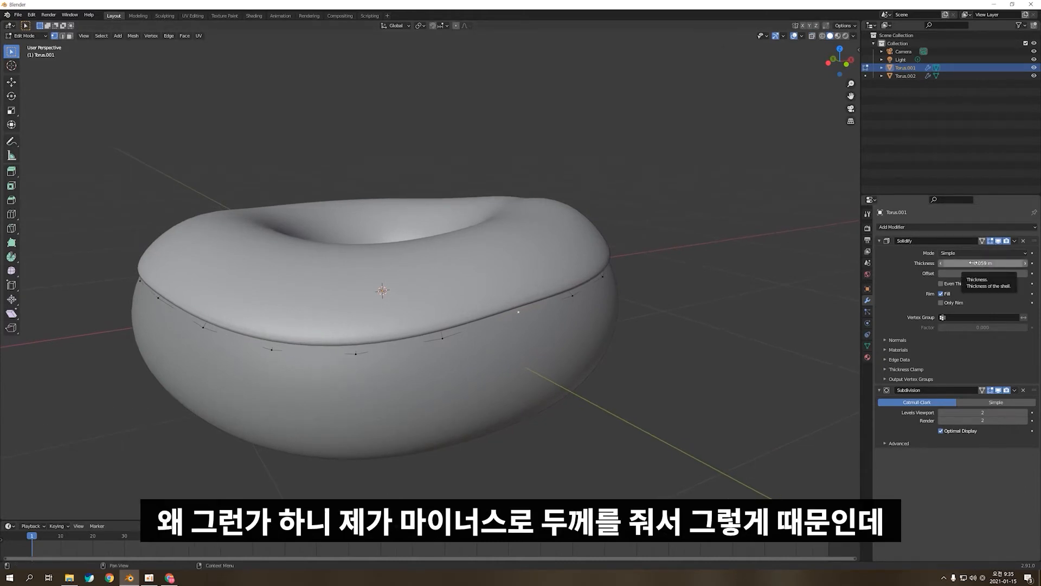
# Step: Set the glaze's Solidify thickness to 0.059 m and return to Object Mode
pyautogui.click(1020, 264)
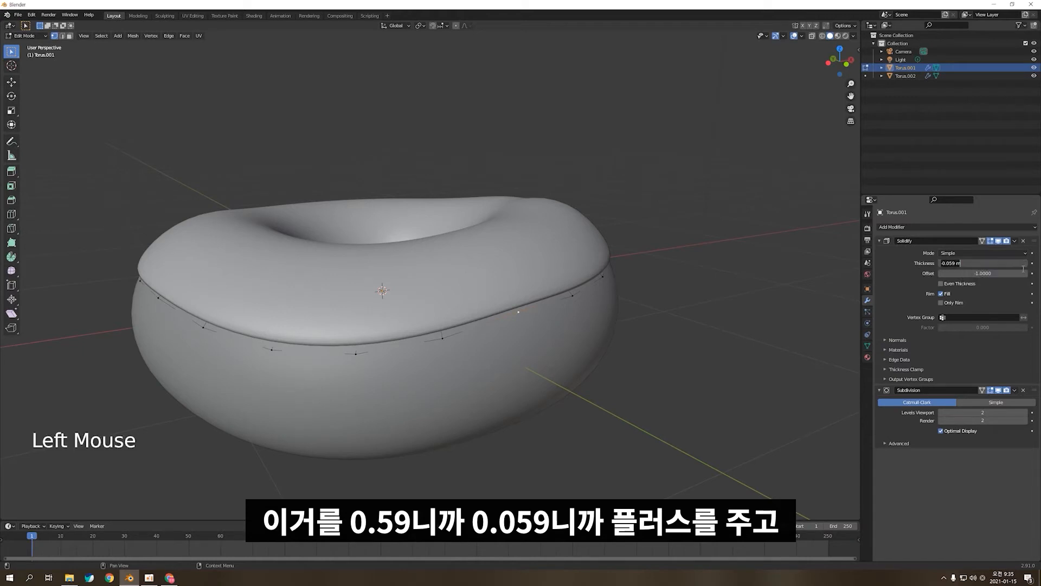
pyautogui.write('0.059')
pyautogui.press('Return')
pyautogui.press('Tab')
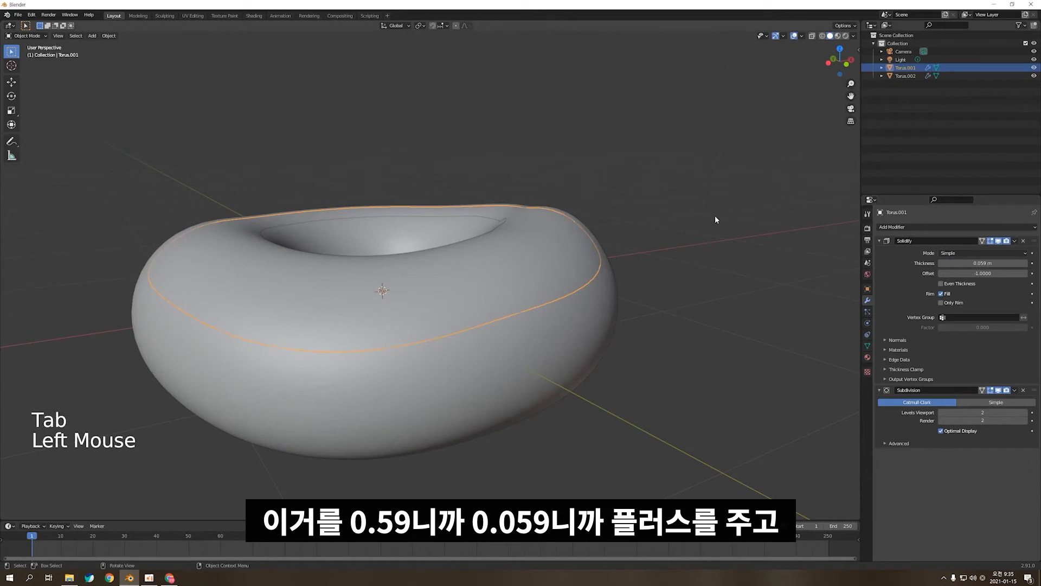
# Step: Select the glaze object Torus.001 and scale it up by about 1.05 so it covers the donut's top
pyautogui.click(715, 219)
pyautogui.click(921, 76)
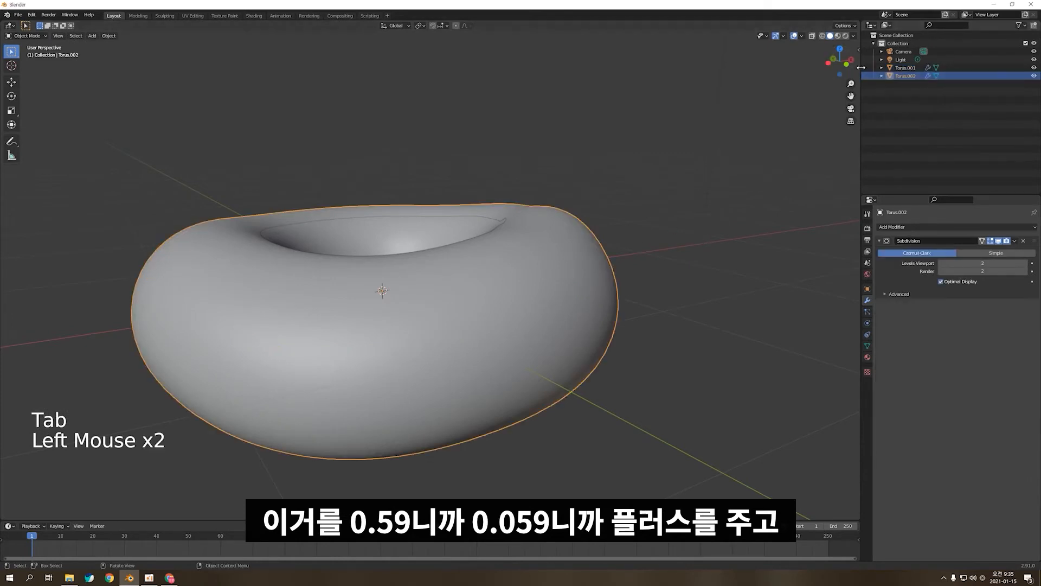
pyautogui.click(900, 68)
pyautogui.press('s')
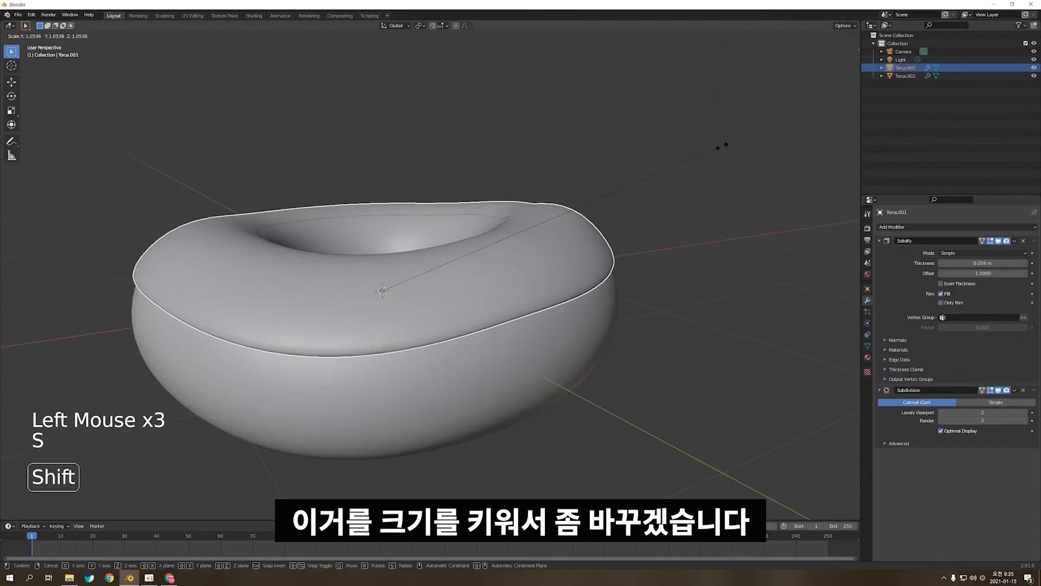
# Step: Put the enlarged glaze in Edit Mode and show its front rim vertices in a close front view
pyautogui.press('Tab')
pyautogui.moveTo(697, 226)
pyautogui.mouseDown(button='middle')
pyautogui.moveTo(670, 248)
pyautogui.moveTo(652, 247)
pyautogui.moveTo(710, 233)
pyautogui.mouseUp(button='middle')
pyautogui.scroll(-2, 710, 227)
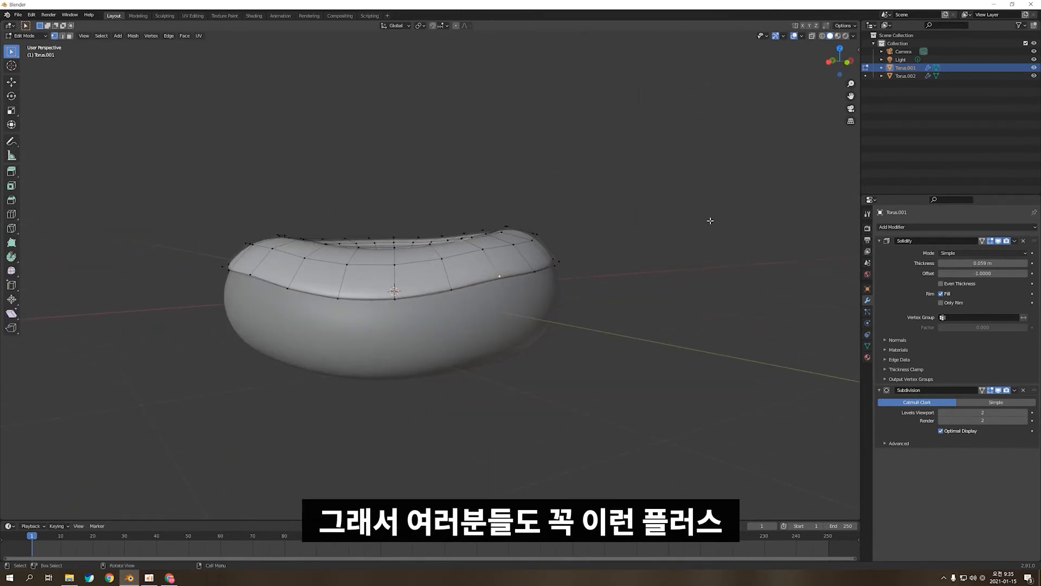
pyautogui.moveTo(711, 284); pyautogui.dragTo(511, 367, button='middle')
pyautogui.scroll(1, 648, 301)
pyautogui.scroll(1, 648, 301)
pyautogui.press('KP_1')
pyautogui.scroll(2, 469, 357)
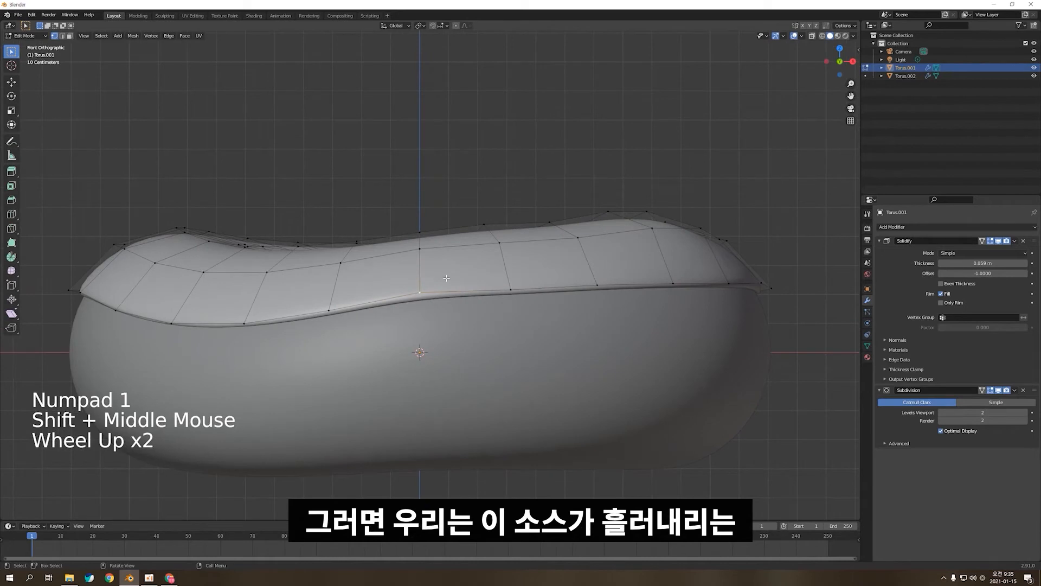
# Step: Try moving the selected front rim vertex down on its own, and undo the move
pyautogui.press('g')
pyautogui.click(434, 358)
pyautogui.hotkey('ctrl', 'z')
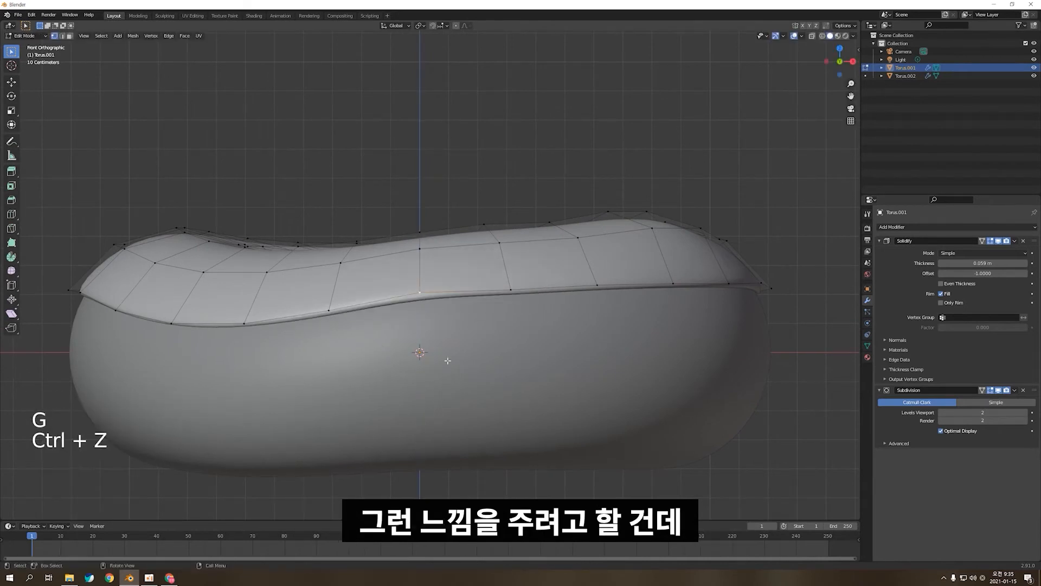
# Step: Enable proportional editing and move the front middle rim vertex about 0.2 m down along Z with a 0.424 influence size
pyautogui.click(456, 26)
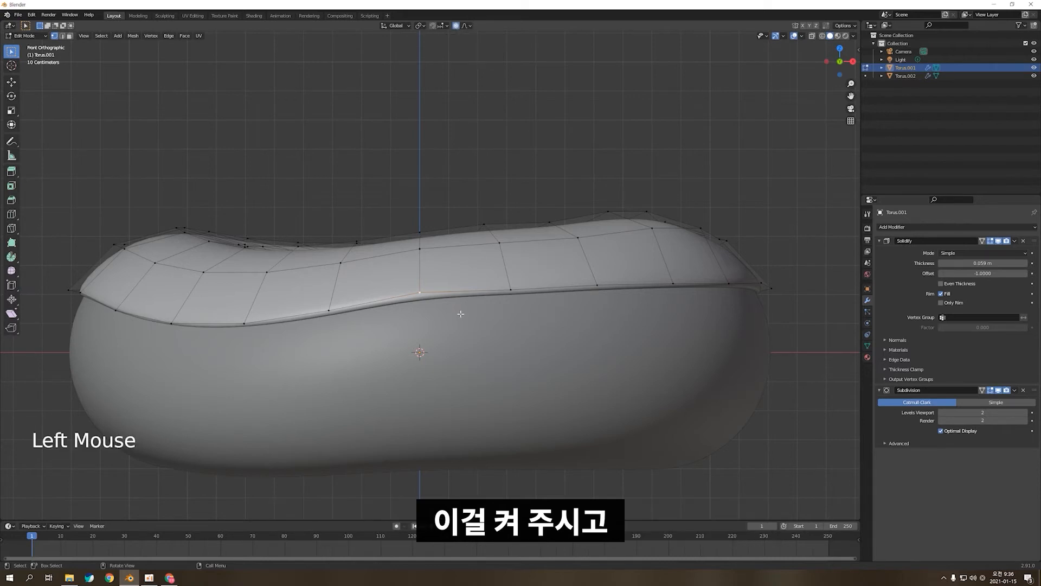
pyautogui.doubleClick(417, 285)
pyautogui.press('g')
pyautogui.press('z')
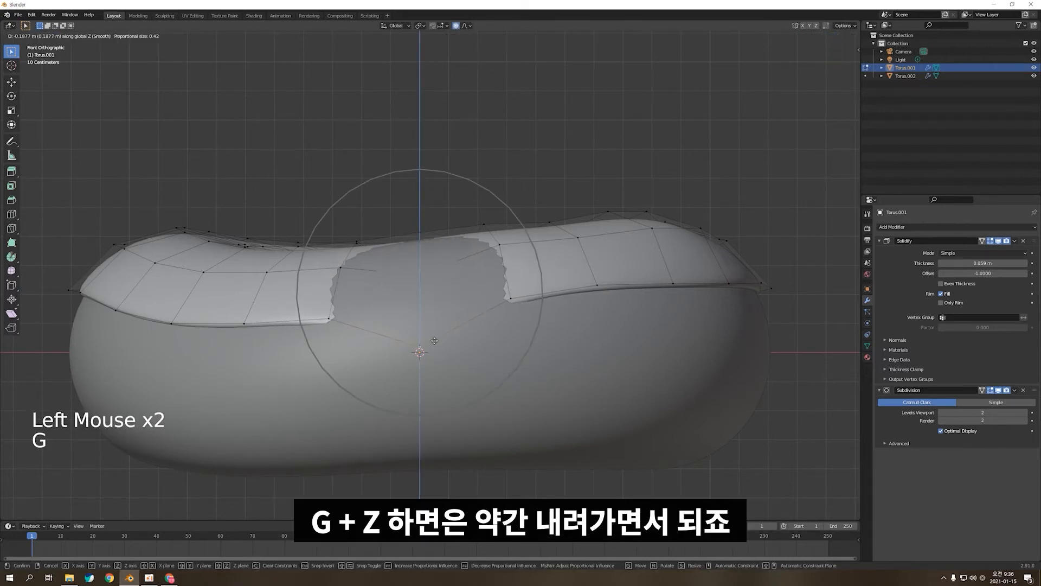
pyautogui.click(435, 342)
pyautogui.moveTo(435, 343); pyautogui.dragTo(458, 302, button='middle')
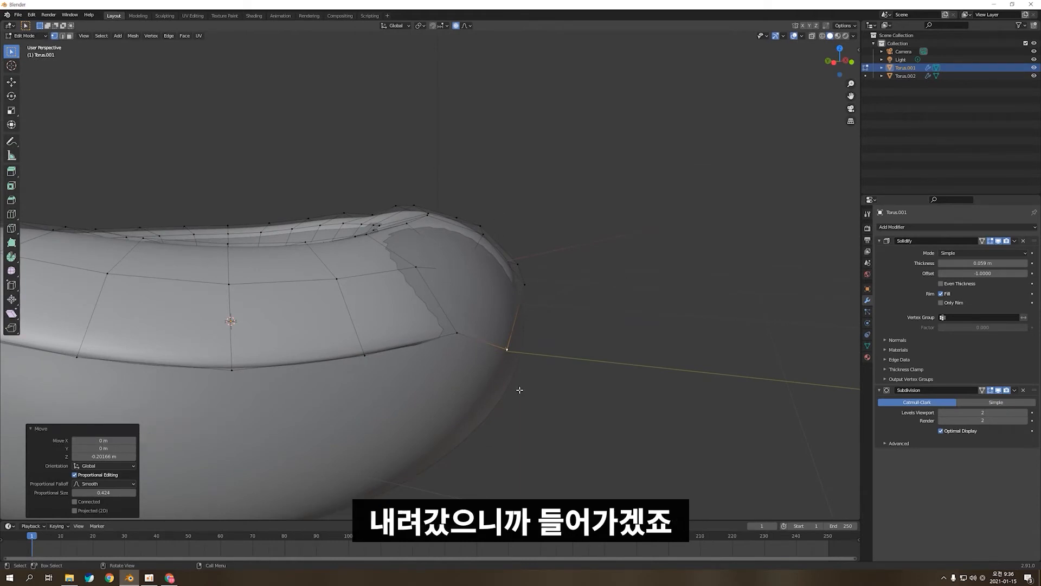
# Step: Pull the sunken front vertices of the glaze outward so the drip lies over the donut's side
pyautogui.hotkey('alt', 'z')
pyautogui.click(463, 269)
pyautogui.hotkey('alt', 'z')
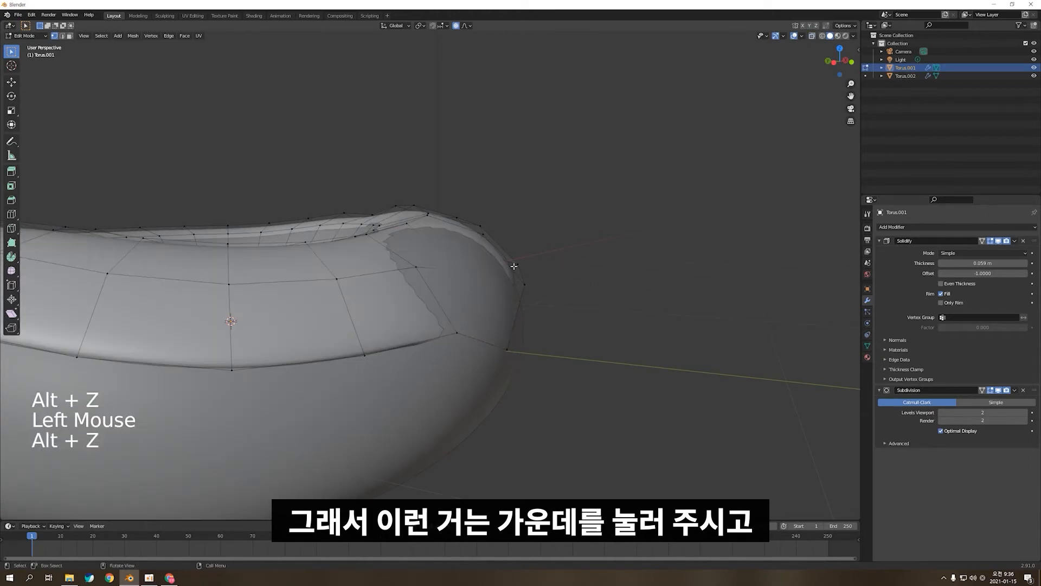
pyautogui.press('g')
pyautogui.click(535, 365)
pyautogui.click(509, 347)
pyautogui.press('g')
pyautogui.click(589, 347)
# Step: Examine the drip's shape in Object Mode and the spacing of the glaze's vertices in Edit Mode
pyautogui.moveTo(590, 347); pyautogui.dragTo(544, 350, button='middle')
pyautogui.scroll(-2, 588, 348)
pyautogui.press('Tab')
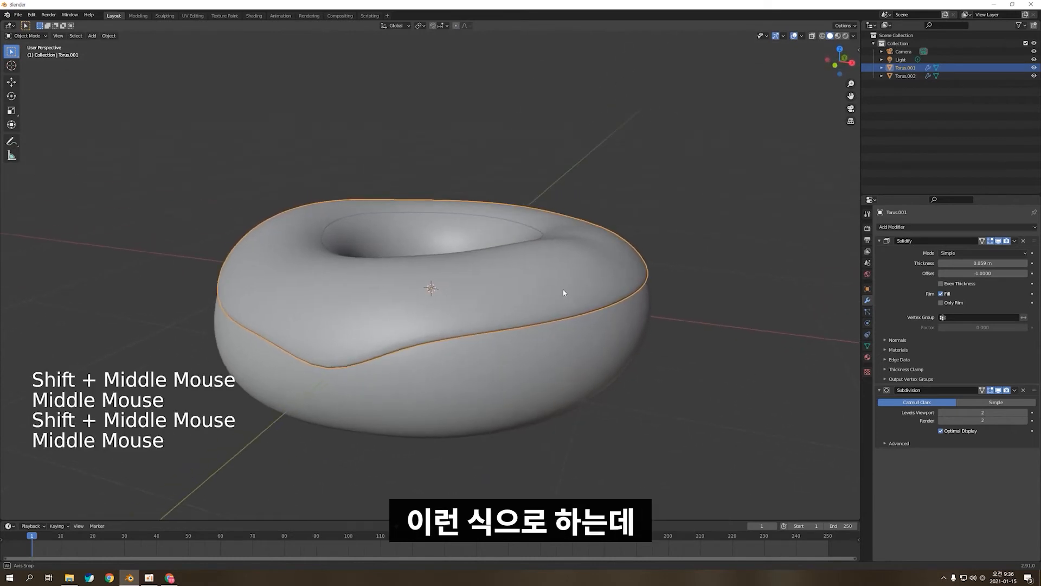
pyautogui.keyDown('shift'); pyautogui.moveTo(563, 293); pyautogui.dragTo(510, 333, button='middle'); pyautogui.keyUp('shift')
pyautogui.press('Tab')
pyautogui.moveTo(576, 301); pyautogui.dragTo(437, 349, button='middle')
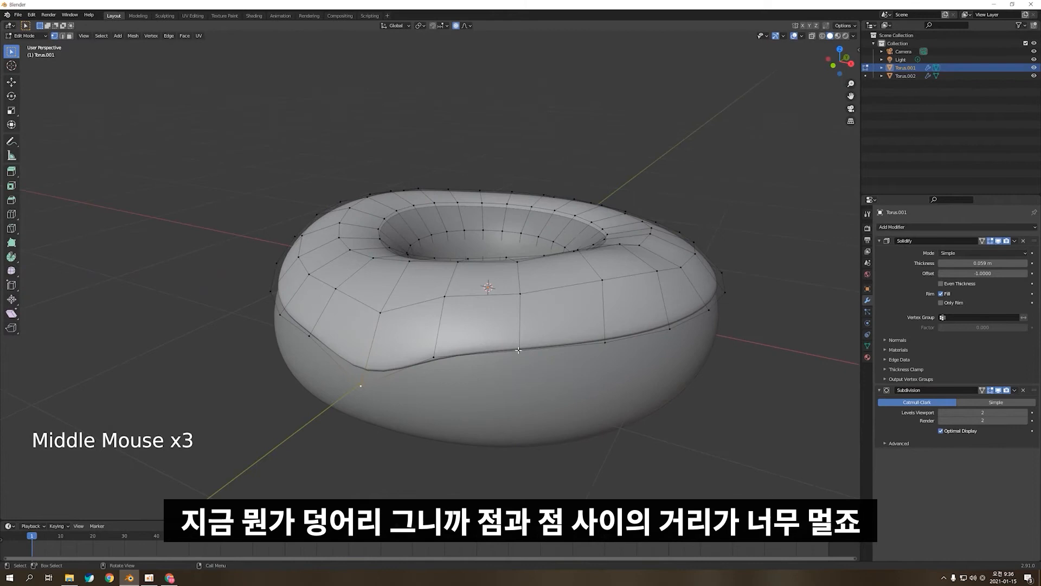
pyautogui.keyDown('shift'); pyautogui.moveTo(498, 366); pyautogui.dragTo(537, 276, button='middle'); pyautogui.keyUp('shift')
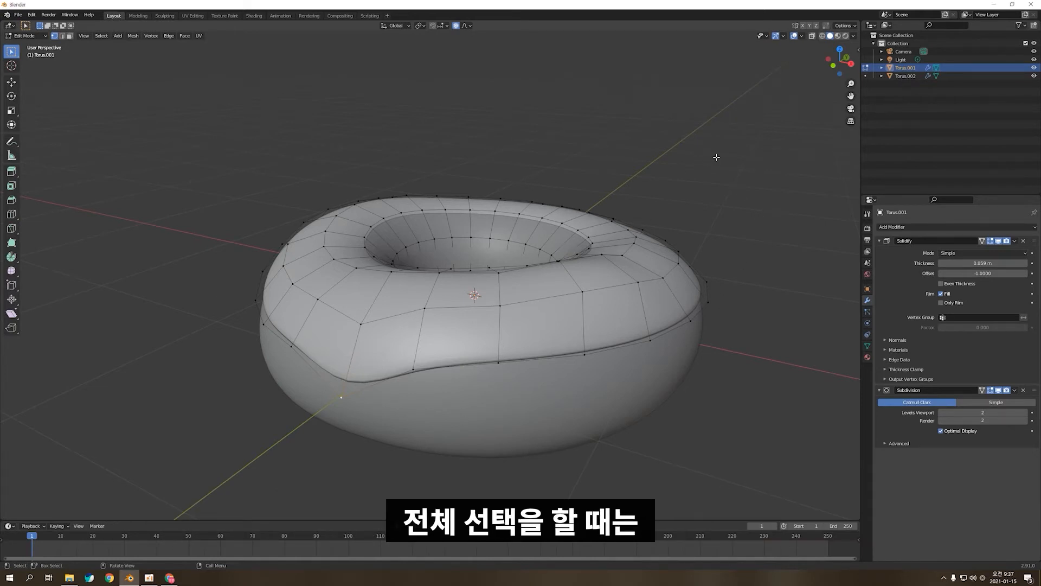
# Step: Box-select the entire icing mesh in X-ray display, clear the selection, and select everything again with the select-all command
pyautogui.hotkey('alt', 'z')
pyautogui.moveTo(749, 117); pyautogui.dragTo(187, 428)
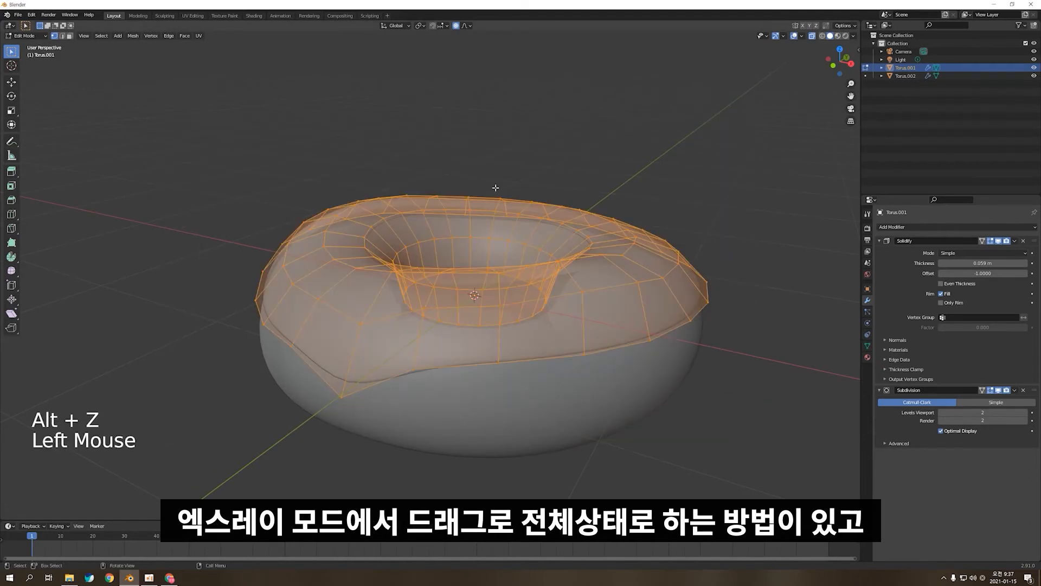
pyautogui.hotkey('alt', 'z')
pyautogui.click(671, 197)
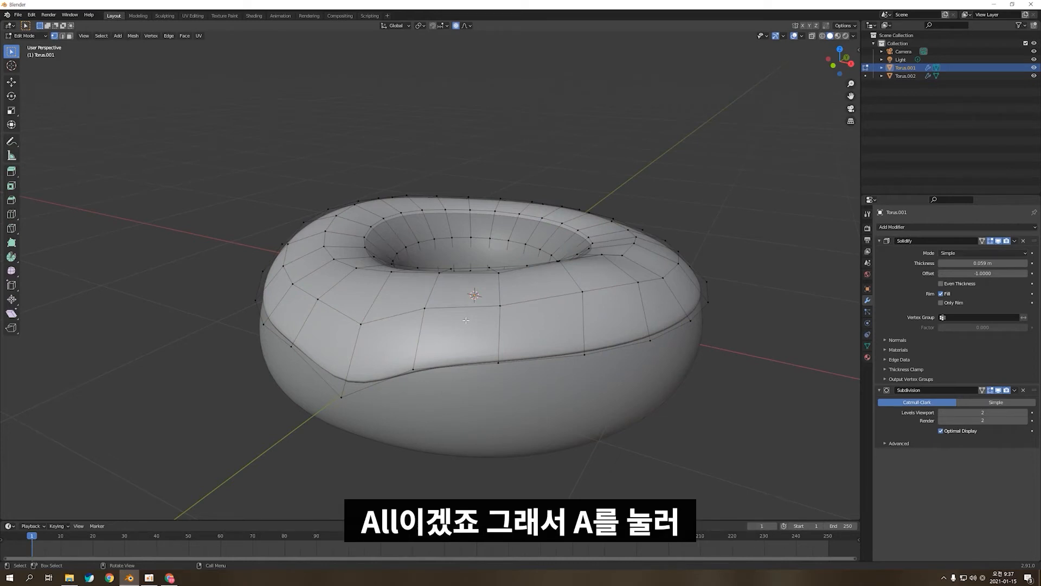
pyautogui.press('a')
pyautogui.moveTo(663, 322); pyautogui.dragTo(639, 302, button='middle')
pyautogui.press('KP_1')
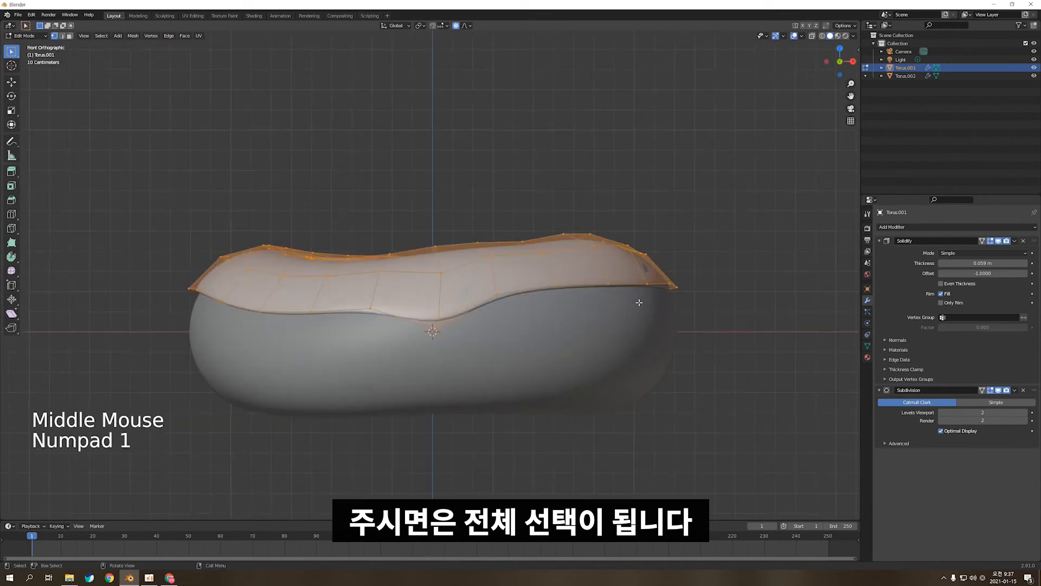
# Step: Delete the lowest ring of vertices inside the icing's hole, selecting through the mesh with X-ray in front view, and return to Object Mode
pyautogui.hotkey('alt', 'z')
pyautogui.moveTo(413, 331); pyautogui.dragTo(385, 215, button='middle')
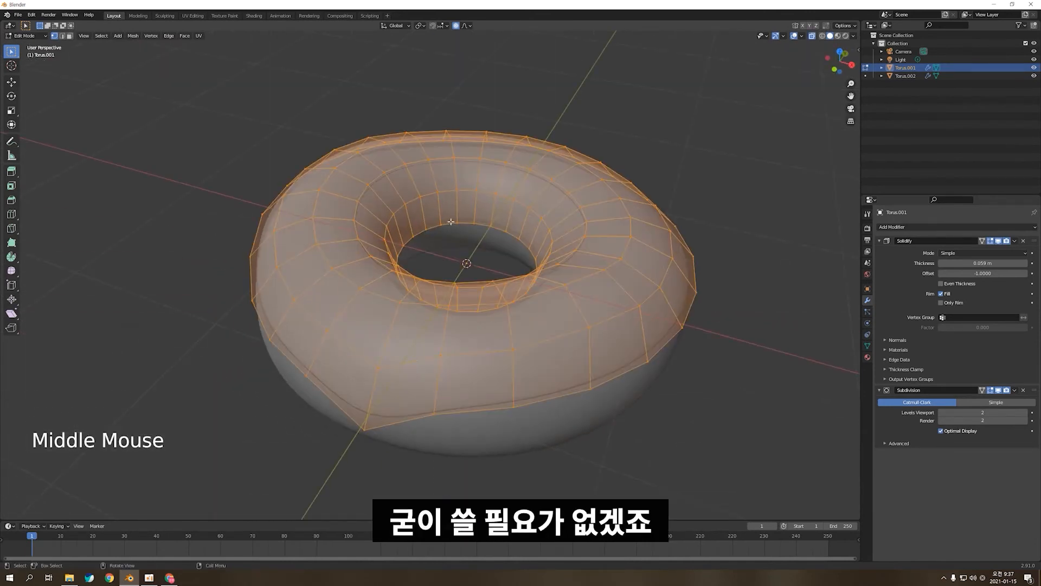
pyautogui.press('KP_1')
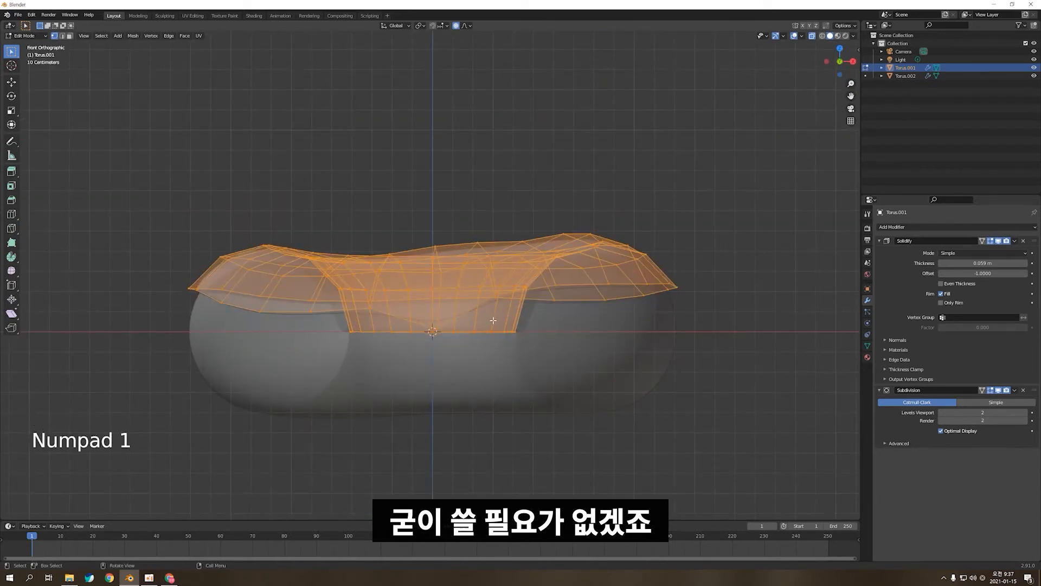
pyautogui.keyDown('shift'); pyautogui.moveTo(416, 372); pyautogui.dragTo(313, 323, button='middle'); pyautogui.keyUp('shift')
pyautogui.scroll(2, 401, 364)
pyautogui.click(351, 342)
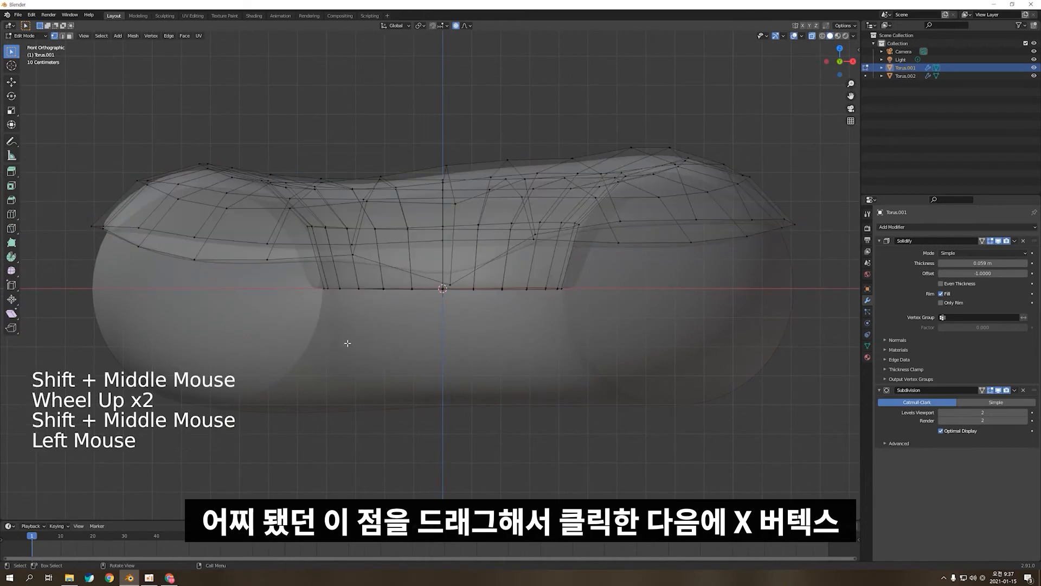
pyautogui.moveTo(275, 354); pyautogui.dragTo(626, 306)
pyautogui.press('x')
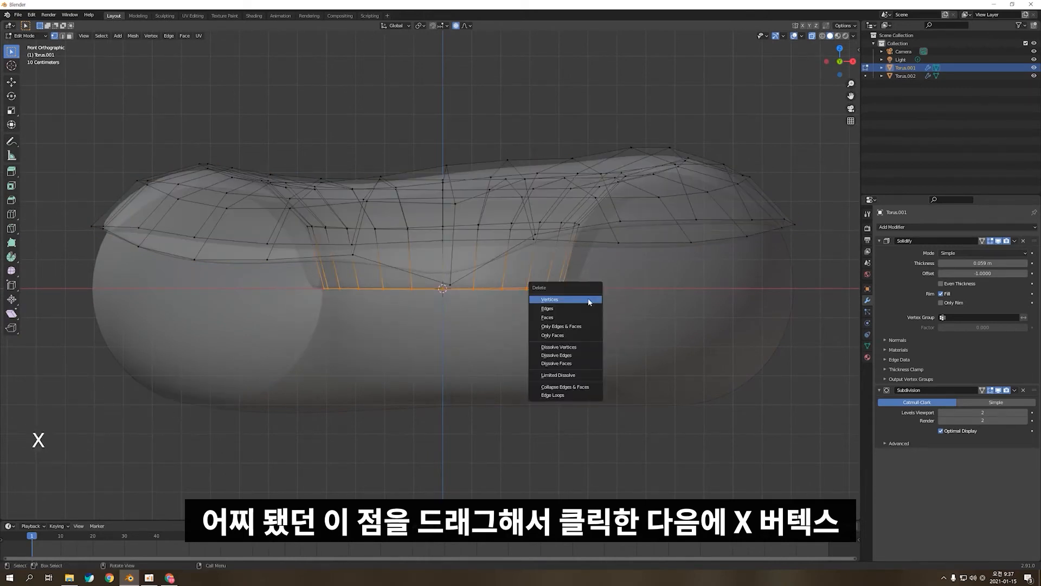
pyautogui.click(588, 299)
pyautogui.press('Tab')
pyautogui.moveTo(588, 302); pyautogui.dragTo(462, 228, button='middle')
pyautogui.hotkey('alt', 'z')
pyautogui.scroll(-2, 584, 302)
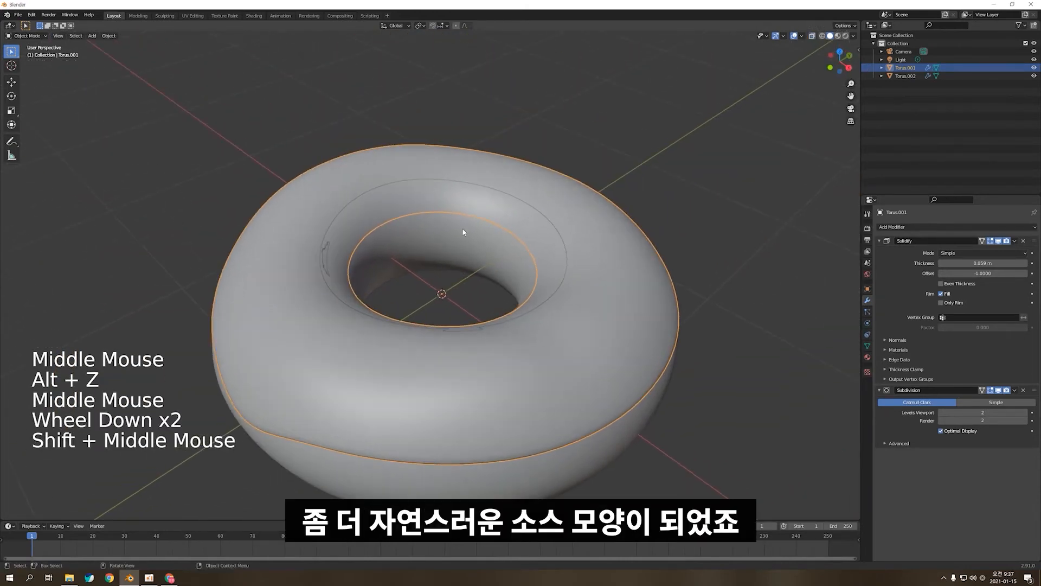
# Step: Subdivide the whole icing mesh once in Edit Mode
pyautogui.press('KP_1')
pyautogui.scroll(2, 481, 262)
pyautogui.keyDown('shift'); pyautogui.moveTo(481, 261); pyautogui.dragTo(520, 248, button='middle'); pyautogui.keyUp('shift')
pyautogui.scroll(-1, 519, 255)
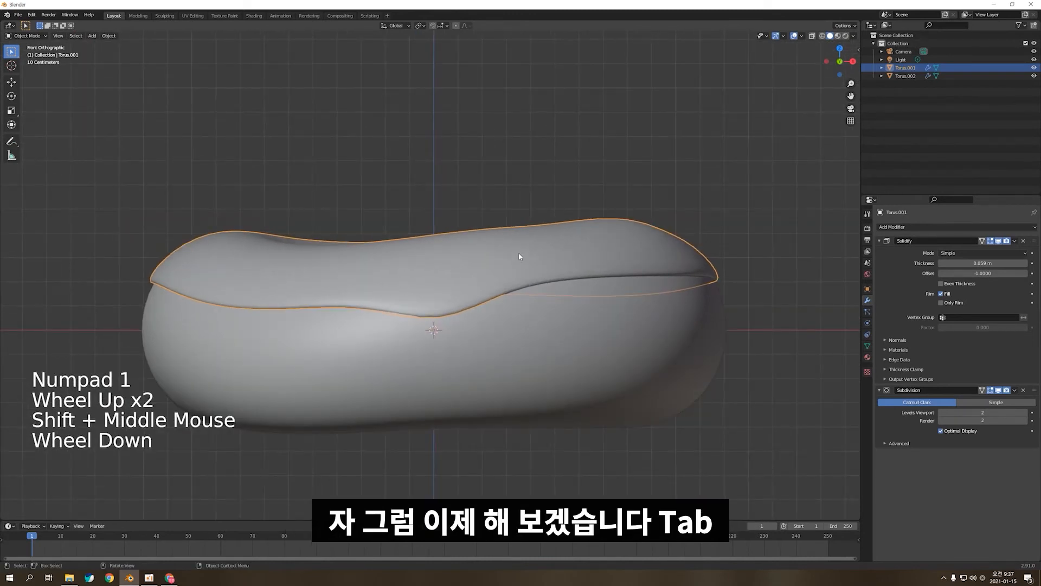
pyautogui.press('Tab')
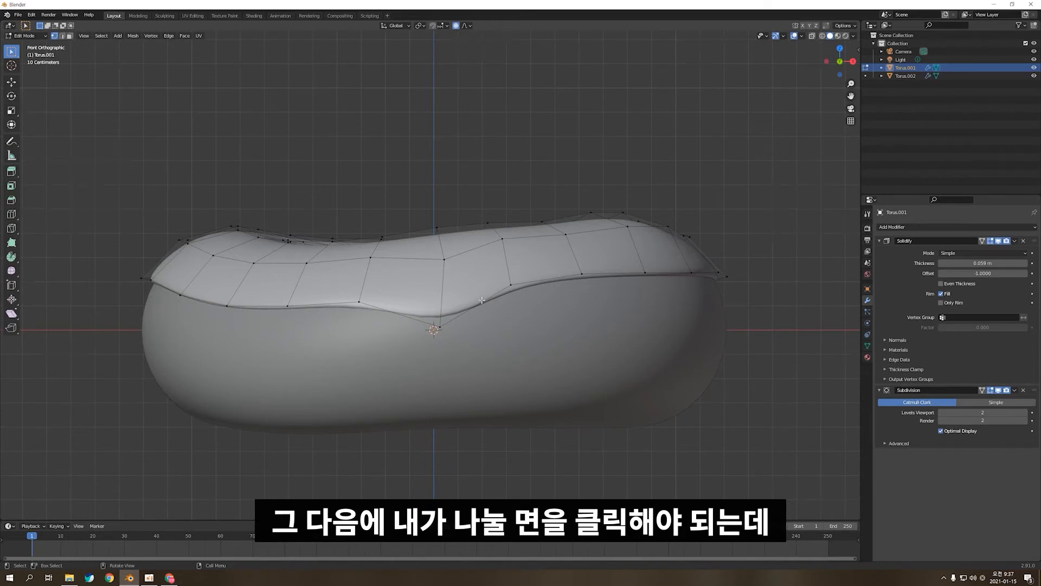
pyautogui.moveTo(482, 300); pyautogui.dragTo(464, 324, button='middle')
pyautogui.scroll(-2, 464, 325)
pyautogui.moveTo(393, 293); pyautogui.dragTo(411, 250, button='middle')
pyautogui.press('a')
pyautogui.moveTo(489, 247); pyautogui.dragTo(432, 376, button='middle')
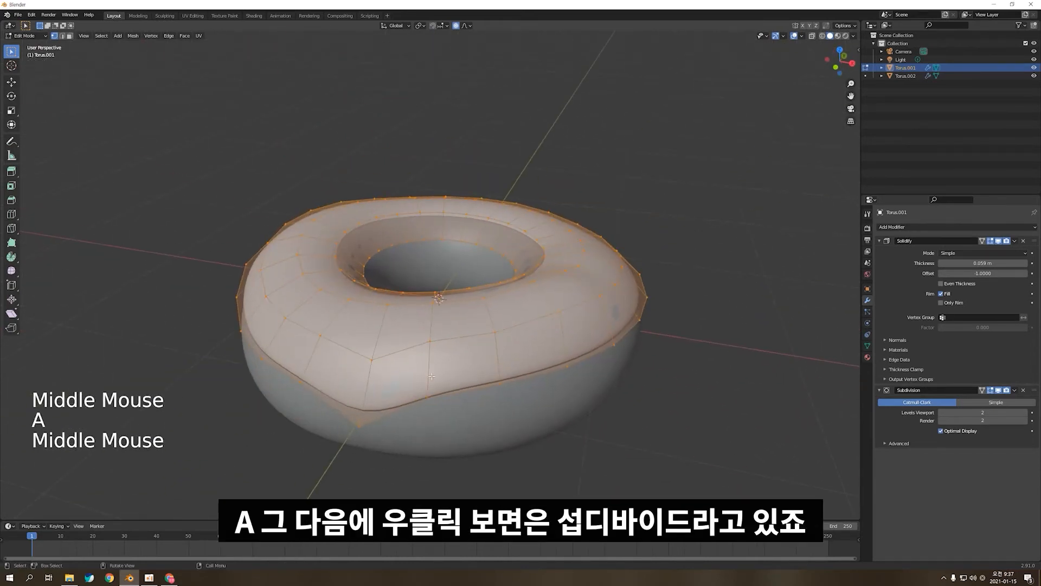
pyautogui.rightClick(450, 316)
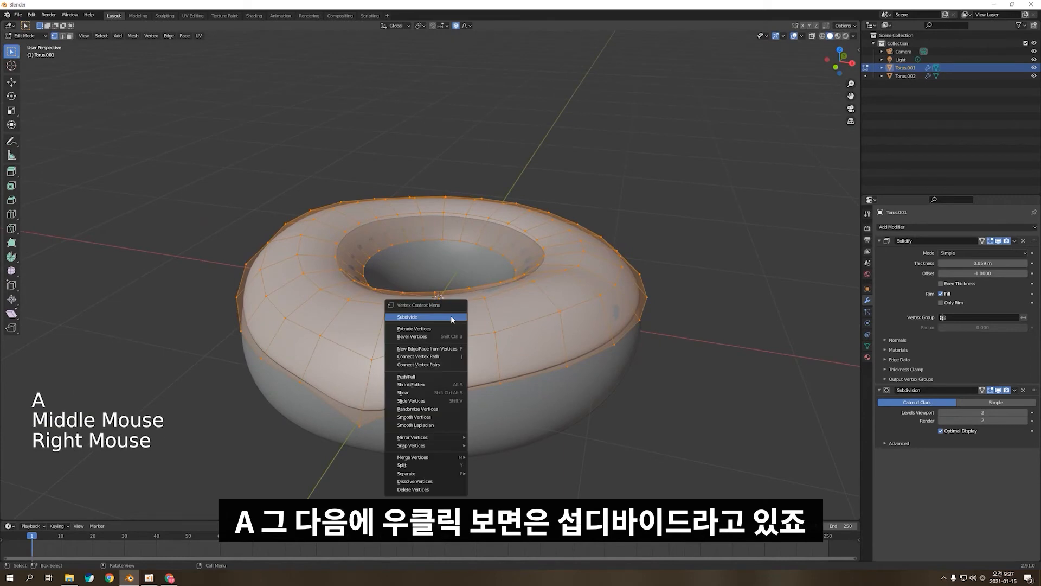
pyautogui.click(415, 318)
# Step: Pull one vertex of the icing's lower rim down about 0.19 m with proportional editing to form a drip
pyautogui.moveTo(521, 388); pyautogui.dragTo(534, 332, button='middle')
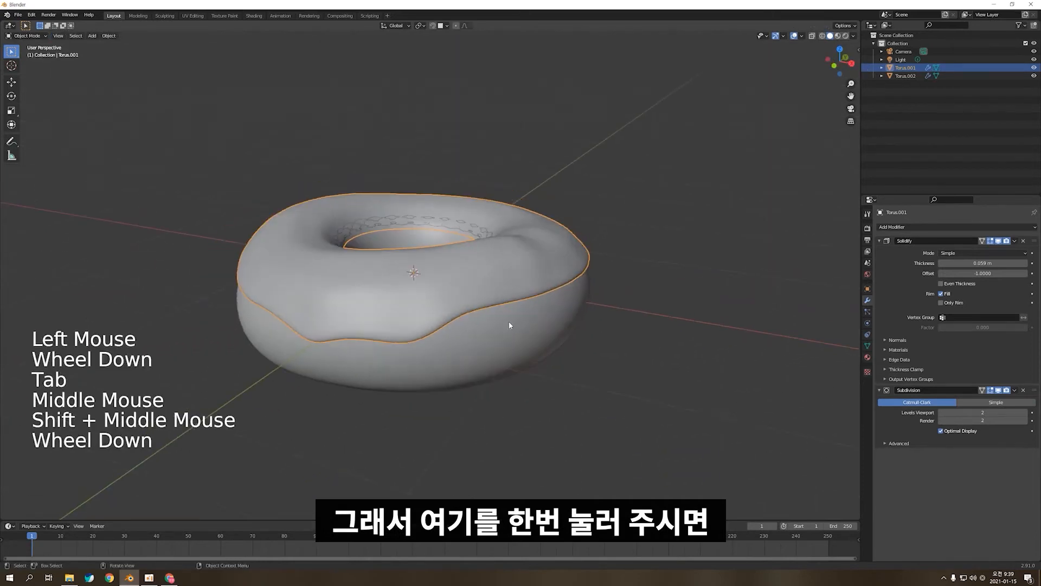
pyautogui.scroll(-1, 509, 321)
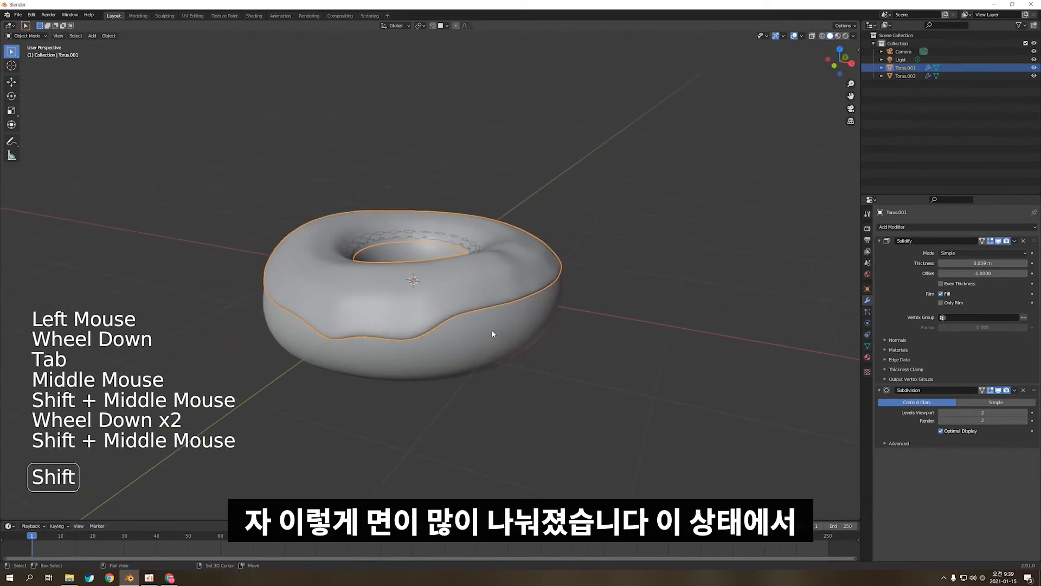
pyautogui.keyDown('shift'); pyautogui.moveTo(491, 330); pyautogui.dragTo(510, 320, button='middle'); pyautogui.keyUp('shift')
pyautogui.scroll(1, 510, 320)
pyautogui.press('Tab')
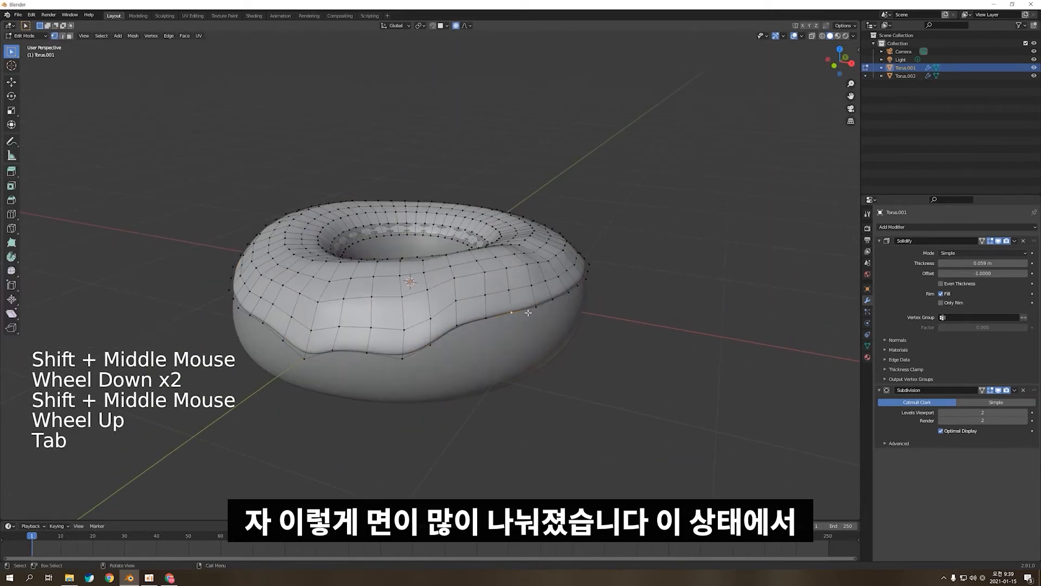
pyautogui.moveTo(529, 313); pyautogui.dragTo(480, 294, button='middle')
pyautogui.click(505, 311)
pyautogui.scroll(1, 455, 310)
pyautogui.keyDown('shift'); pyautogui.scroll(1, 459, 312); pyautogui.keyUp('shift')
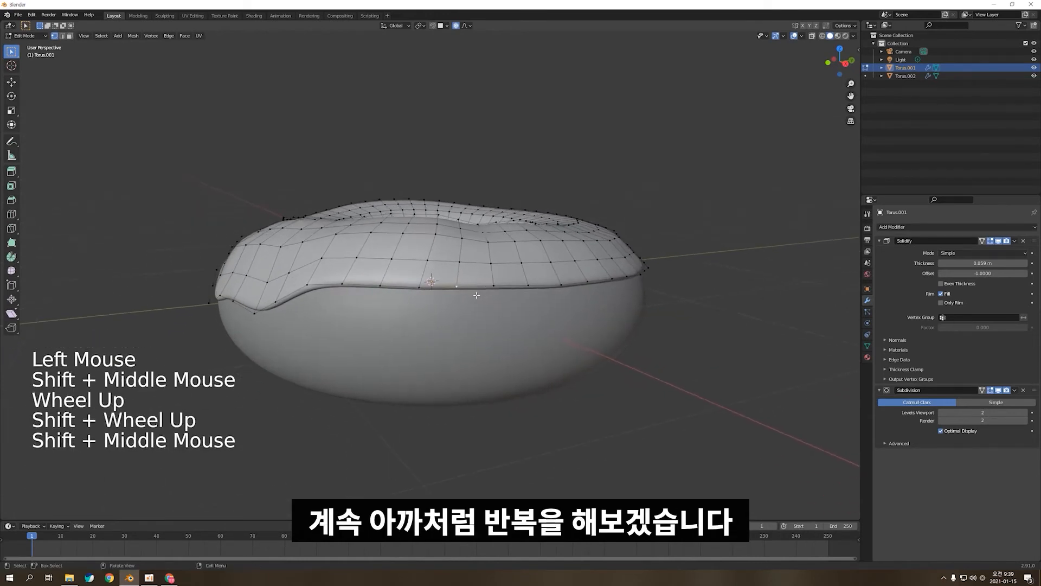
pyautogui.press('g')
pyautogui.click(467, 346)
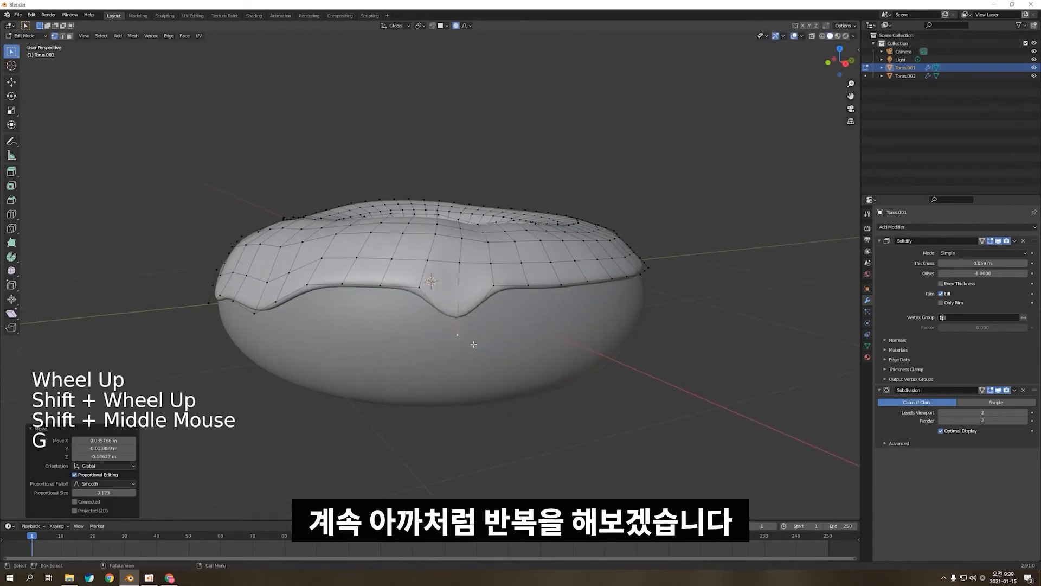
# Step: Form a smaller drip beside the first by lowering one rim vertex and raising the neighbouring one about 0.05 m
pyautogui.click(534, 285)
pyautogui.moveTo(533, 286); pyautogui.dragTo(509, 286, button='middle')
pyautogui.press('g')
pyautogui.click(510, 303)
pyautogui.click(548, 295)
pyautogui.click(529, 293)
pyautogui.press('g')
pyautogui.click(525, 283)
# Step: Continue around the icing's rim, pulling further vertices down to shape another drip on the side of the donut
pyautogui.keyDown('shift'); pyautogui.moveTo(524, 283); pyautogui.dragTo(428, 278, button='middle'); pyautogui.keyUp('shift')
pyautogui.click(455, 282)
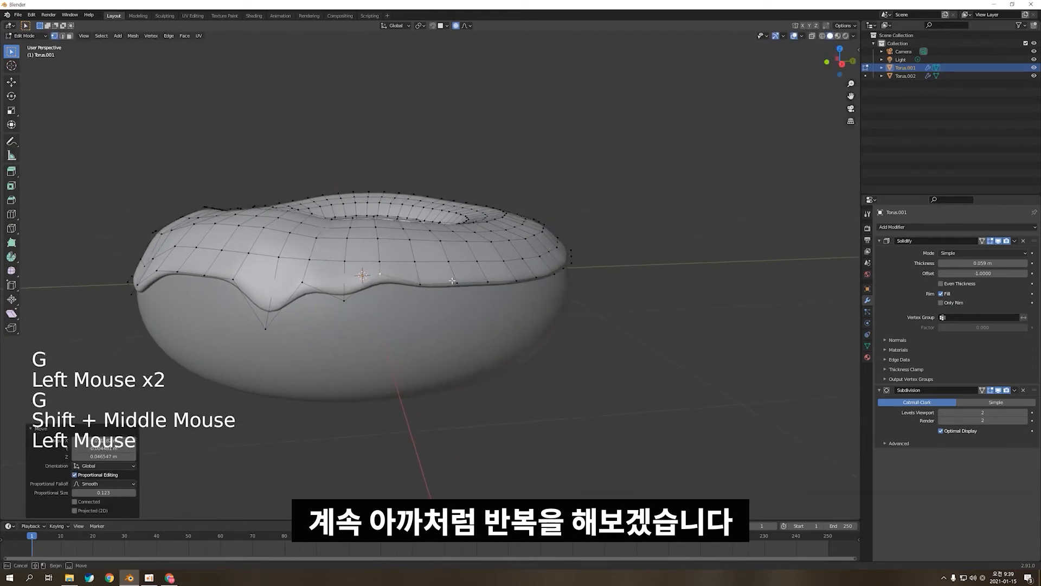
pyautogui.press('g')
pyautogui.click(467, 293)
pyautogui.keyDown('shift'); pyautogui.moveTo(472, 283); pyautogui.dragTo(490, 315, button='middle'); pyautogui.keyUp('shift')
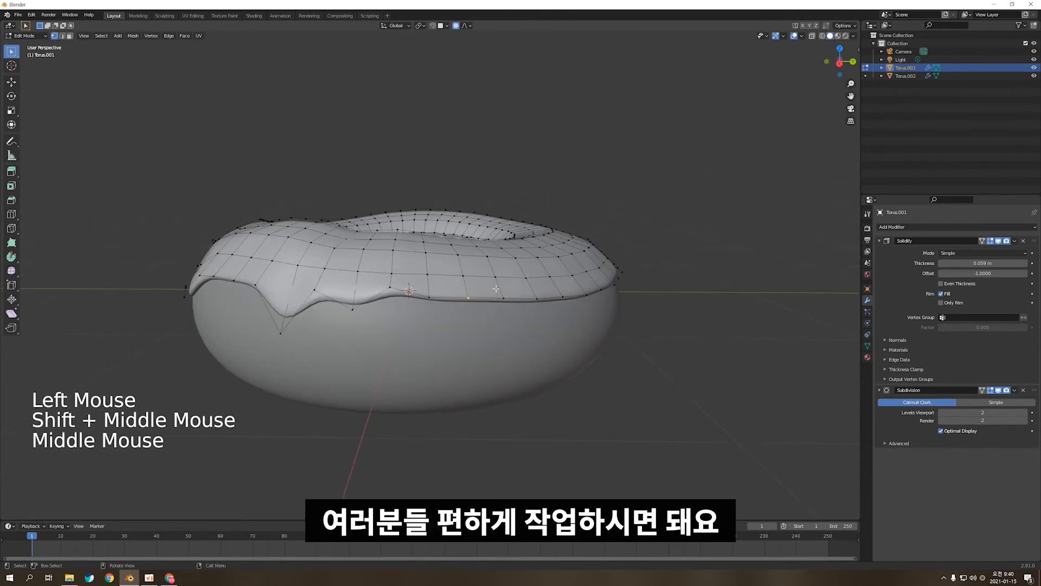
pyautogui.press('g')
pyautogui.click(482, 336)
pyautogui.moveTo(482, 336); pyautogui.dragTo(488, 304, button='middle')
pyautogui.press('g')
pyautogui.click(545, 339)
# Step: Switch to edge selection and move rim edges beside the long drip to shape a broader, smoother wave
pyautogui.press('Tab')
pyautogui.scroll(-3, 516, 335)
pyautogui.scroll(2, 460, 340)
pyautogui.press('Tab')
pyautogui.press('2')
pyautogui.click(467, 311)
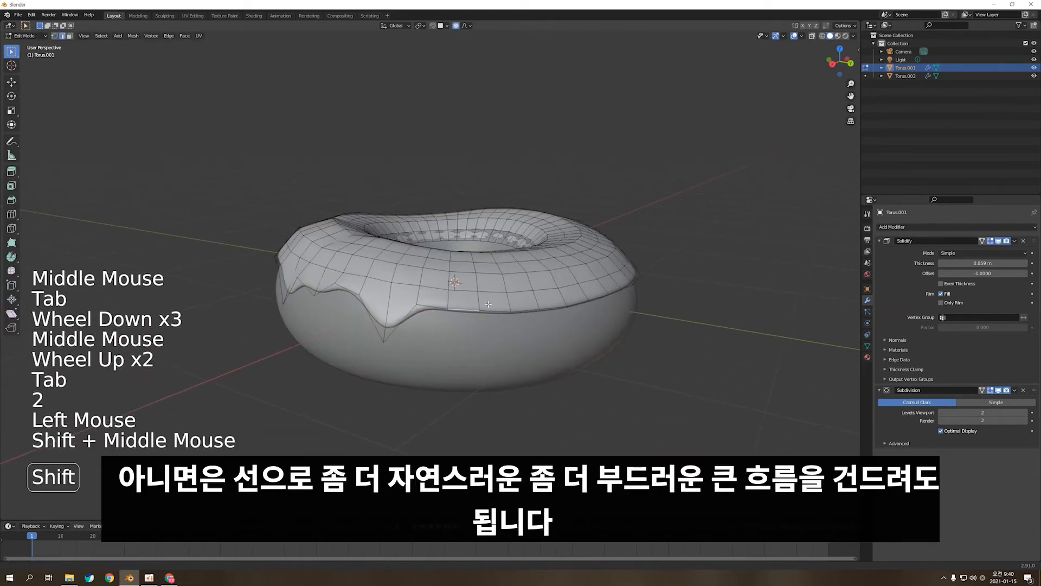
pyautogui.press('g')
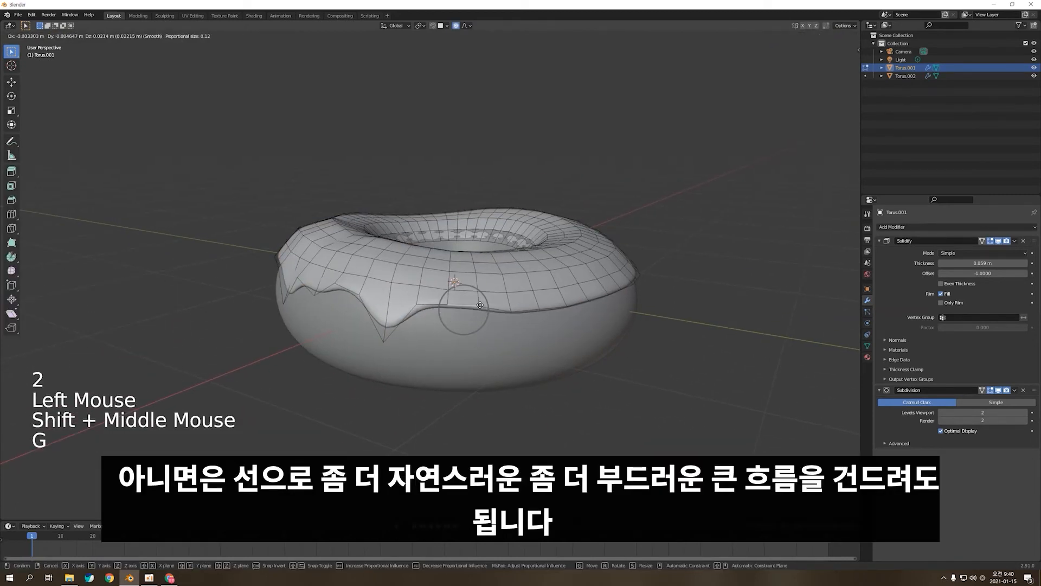
pyautogui.click(480, 305)
pyautogui.press('g')
pyautogui.click(537, 324)
# Step: Switch back to vertex selection and nudge two more rim vertices to refine the icing's wavy edge
pyautogui.press('1')
pyautogui.click(575, 312)
pyautogui.press('g')
pyautogui.click(578, 311)
pyautogui.keyDown('shift'); pyautogui.moveTo(579, 312); pyautogui.dragTo(470, 288, button='middle'); pyautogui.keyUp('shift')
pyautogui.press('Tab')
pyautogui.scroll(-2, 501, 359)
pyautogui.scroll(2, 428, 326)
pyautogui.press('Tab')
pyautogui.press('1')
pyautogui.click(456, 317)
pyautogui.press('g')
pyautogui.click(463, 320)
# Step: Adjust the rim vertices beside the small drip on the next side of the icing with proportional editing
pyautogui.press('Tab')
pyautogui.press('Tab')
pyautogui.press('Tab')
pyautogui.click(471, 284)
pyautogui.press('g')
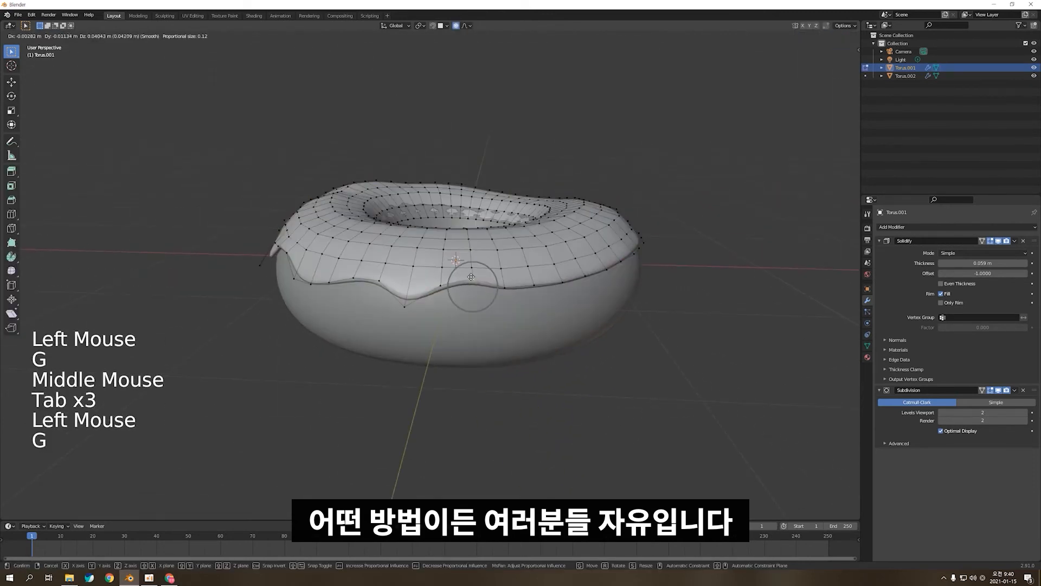
pyautogui.click(473, 285)
pyautogui.moveTo(472, 285); pyautogui.dragTo(491, 291, button='middle')
pyautogui.click(494, 293)
pyautogui.press('g')
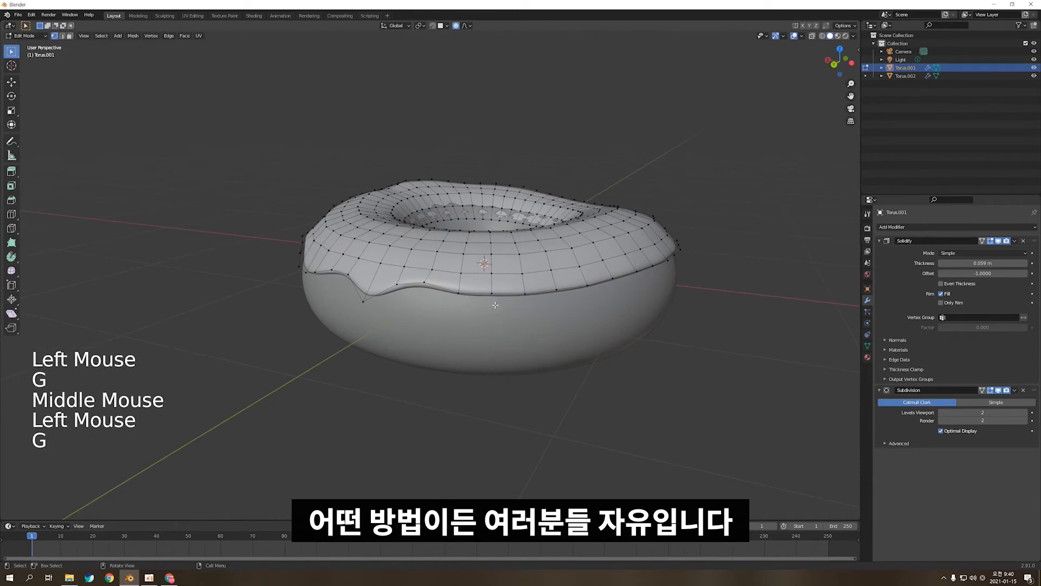
pyautogui.click(491, 297)
pyautogui.press('g')
# Step: Examine the icing's edge from all around the donut in Object Mode
pyautogui.press('Tab')
pyautogui.middleClick(497, 310)
pyautogui.moveTo(498, 309); pyautogui.dragTo(456, 311, button='middle')
pyautogui.keyDown('shift'); pyautogui.moveTo(531, 218); pyautogui.dragTo(436, 251, button='middle'); pyautogui.keyUp('shift')
pyautogui.moveTo(405, 312); pyautogui.dragTo(502, 328, button='middle')
pyautogui.moveTo(502, 328); pyautogui.dragTo(592, 381, button='middle')
pyautogui.keyDown('shift'); pyautogui.moveTo(495, 382); pyautogui.dragTo(512, 360, button='middle'); pyautogui.keyUp('shift')
pyautogui.moveTo(456, 369)
pyautogui.mouseDown(button='middle')
pyautogui.moveTo(423, 376)
pyautogui.moveTo(467, 386)
pyautogui.mouseUp(button='middle')
pyautogui.keyDown('shift'); pyautogui.moveTo(466, 386); pyautogui.dragTo(444, 379, button='middle'); pyautogui.keyUp('shift')
pyautogui.moveTo(445, 379); pyautogui.dragTo(522, 377, button='middle')
pyautogui.moveTo(522, 377); pyautogui.dragTo(509, 371, button='middle')
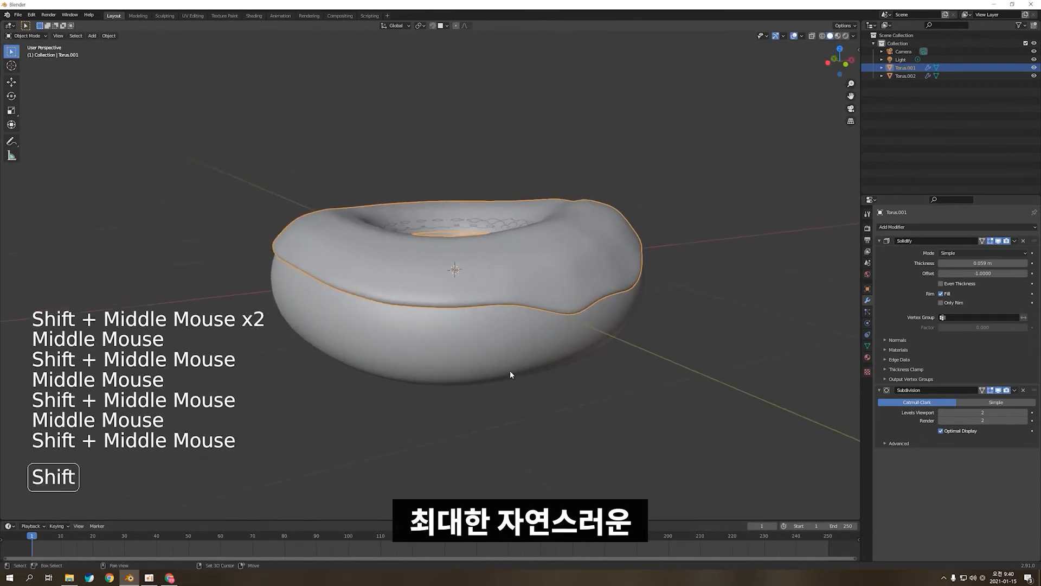
# Step: Pull a vertex on the still even stretch of the icing's rim well down to form a new drip
pyautogui.press('Tab')
pyautogui.click(451, 298)
pyautogui.press('g')
pyautogui.click(439, 340)
pyautogui.moveTo(439, 340); pyautogui.dragTo(528, 337, button='middle')
# Step: Nudge a vertex on the icing's surface just above the new drip and return to Object Mode
pyautogui.click(527, 270)
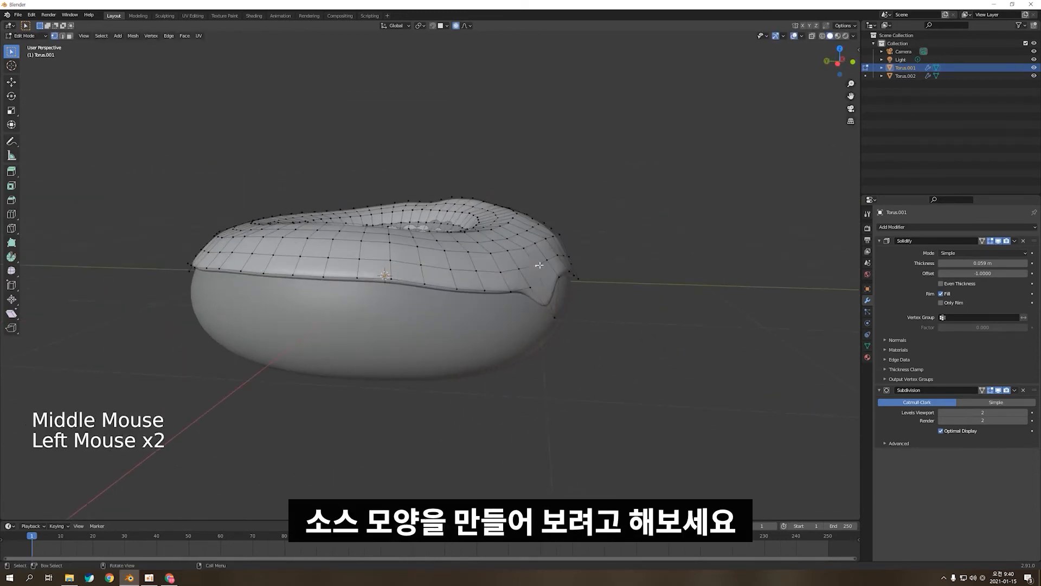
pyautogui.press('g')
pyautogui.click(547, 276)
pyautogui.press('Tab')
pyautogui.keyDown('shift'); pyautogui.moveTo(543, 278); pyautogui.dragTo(526, 285, button='middle'); pyautogui.keyUp('shift')
pyautogui.moveTo(526, 285); pyautogui.dragTo(508, 294, button='middle')
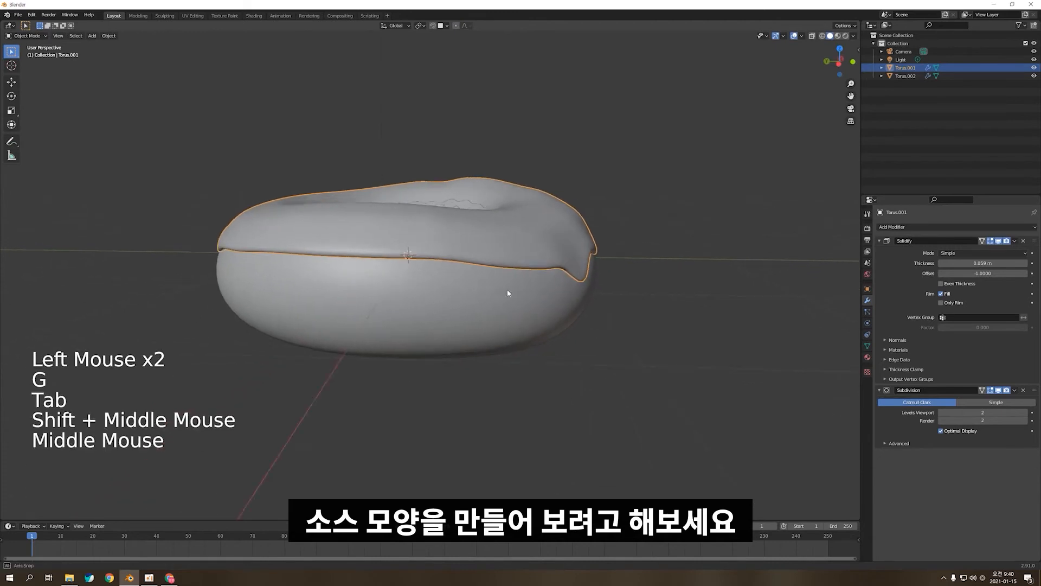
# Step: Lower a vertex on the flat part of the icing's rim, enlarging the proportional editing size to about 0.39
pyautogui.press('Tab')
pyautogui.click(456, 261)
pyautogui.press('g')
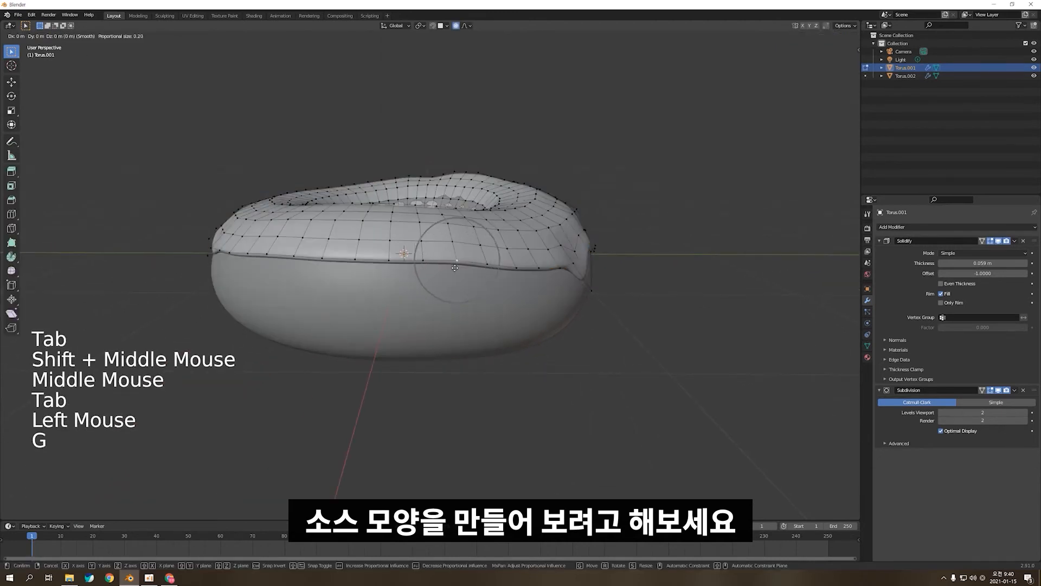
pyautogui.click(454, 268)
pyautogui.press('g')
pyautogui.scroll(-7, 454, 268)
pyautogui.click(453, 297)
pyautogui.moveTo(453, 296); pyautogui.dragTo(513, 339, button='middle')
# Step: Move a vertex on the icing's outer side with the large proportional editing radius of about 0.39
pyautogui.click(547, 266)
pyautogui.moveTo(547, 261); pyautogui.dragTo(574, 227, button='middle')
pyautogui.press('g')
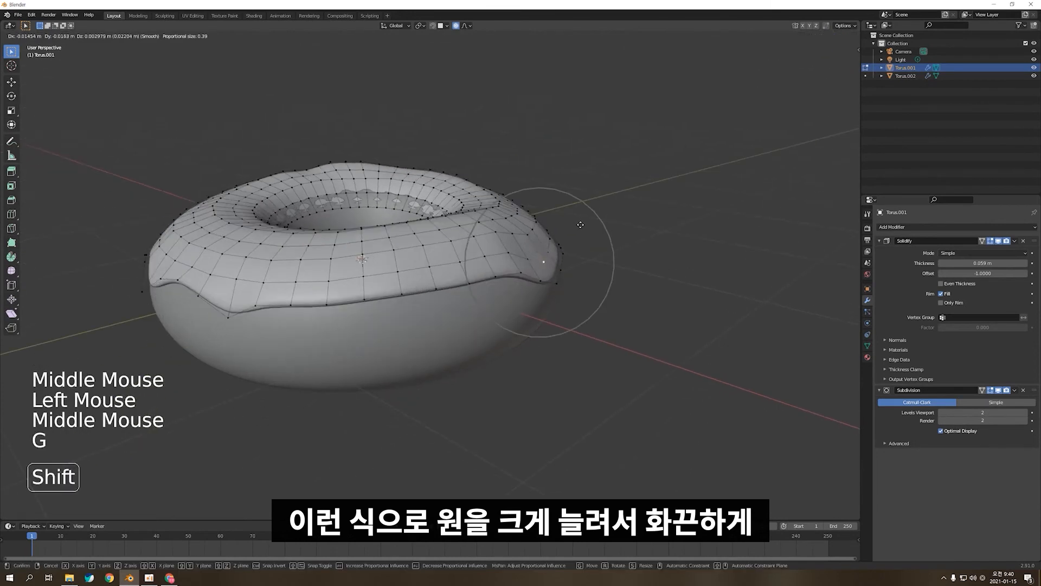
pyautogui.click(580, 224)
# Step: Reduce the proportional editing size to about 0.22 and reposition the vertices near the icing's outer edge
pyautogui.press('g')
pyautogui.scroll(6, 553, 288)
pyautogui.press('g')
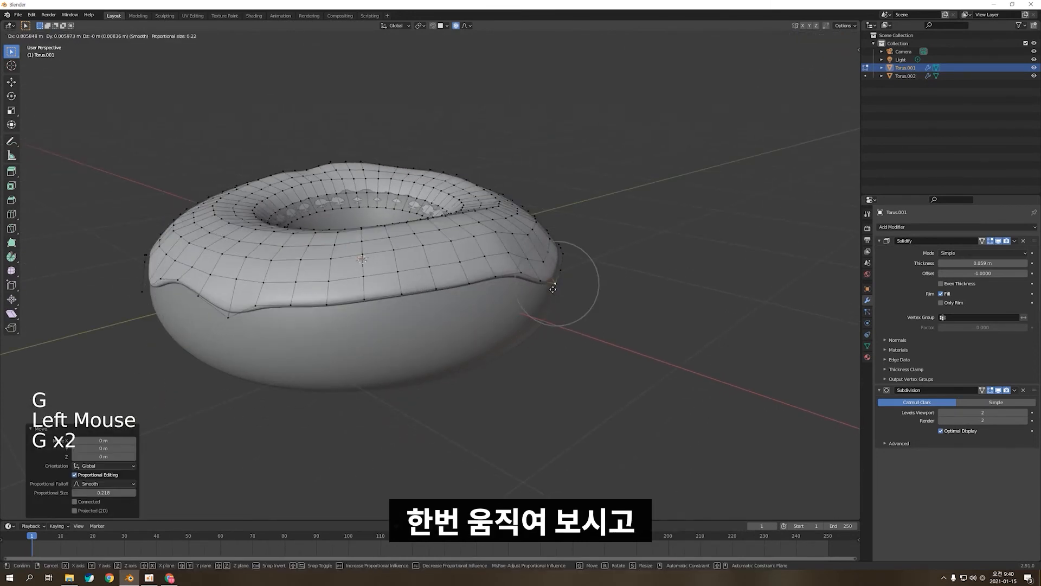
pyautogui.click(545, 261)
pyautogui.press('g')
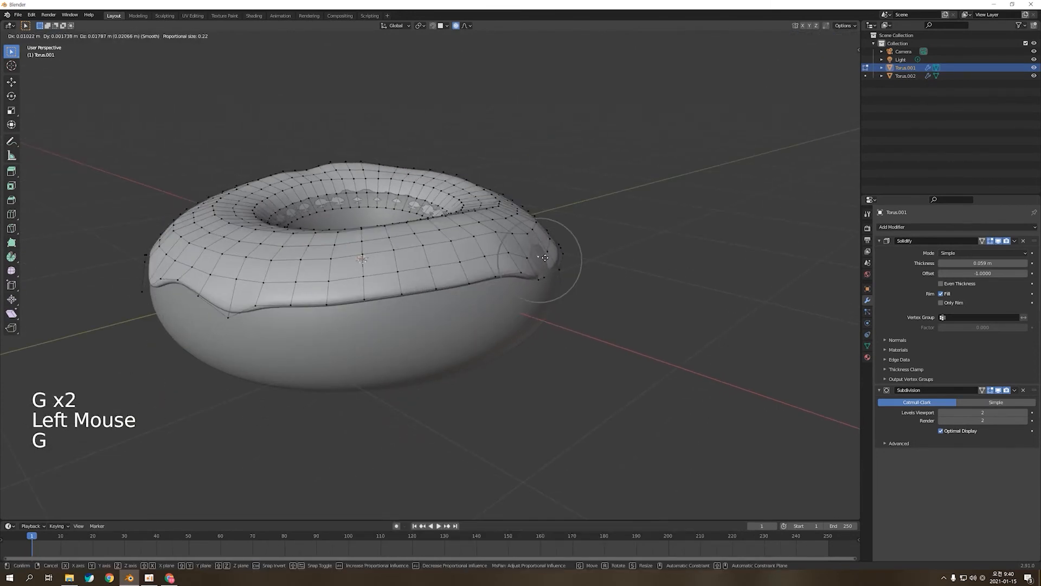
pyautogui.click(553, 250)
# Step: Pull two rim vertices down with proportional size 0.22 to form neighbouring drips along the icing's edge
pyautogui.moveTo(553, 250); pyautogui.dragTo(532, 279, button='middle')
pyautogui.press('g')
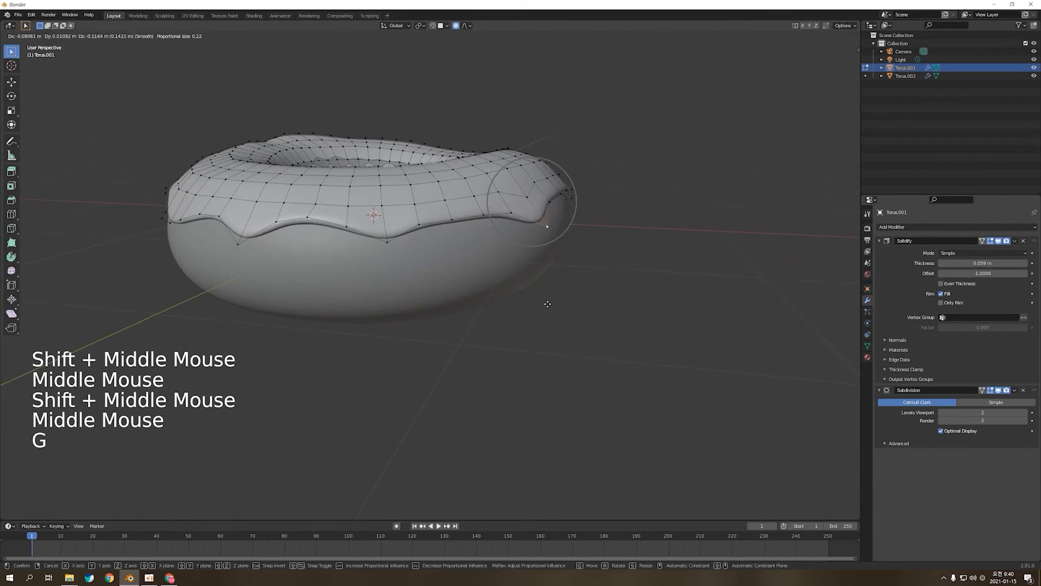
pyautogui.click(550, 316)
pyautogui.click(483, 218)
pyautogui.press('g')
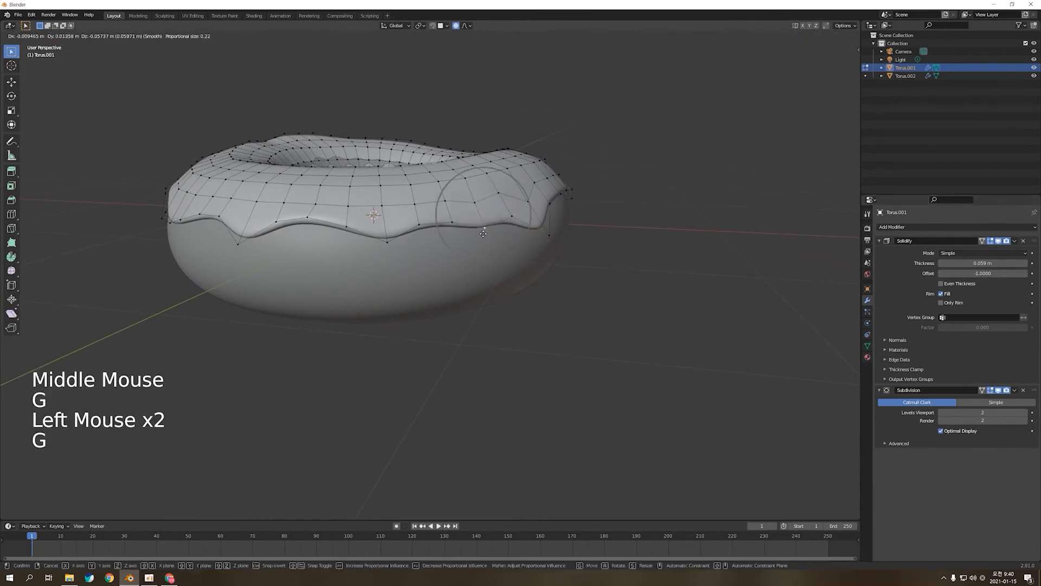
# Step: Scale the whole icing down slightly in Object Mode so it sits closer to the donut
pyautogui.press('Tab')
pyautogui.press('s')
pyautogui.press('shift')
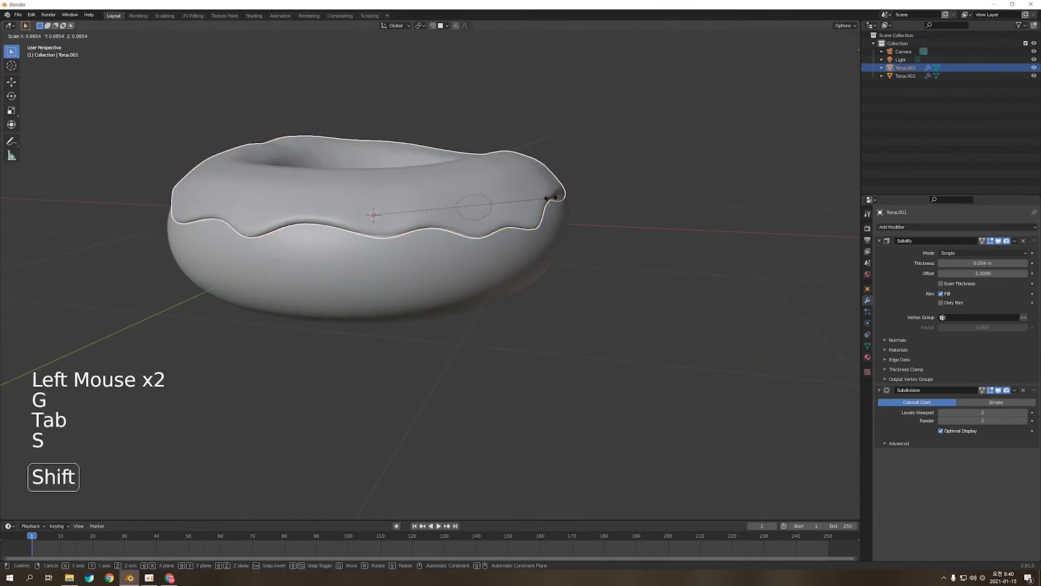
pyautogui.click(477, 353)
pyautogui.moveTo(477, 353); pyautogui.dragTo(556, 346, button='middle')
pyautogui.scroll(-2, 584, 356)
pyautogui.click(515, 308)
# Step: Move the icing vertex at the spot where the dough pokes through the front surface, and return to Object Mode
pyautogui.press('Tab')
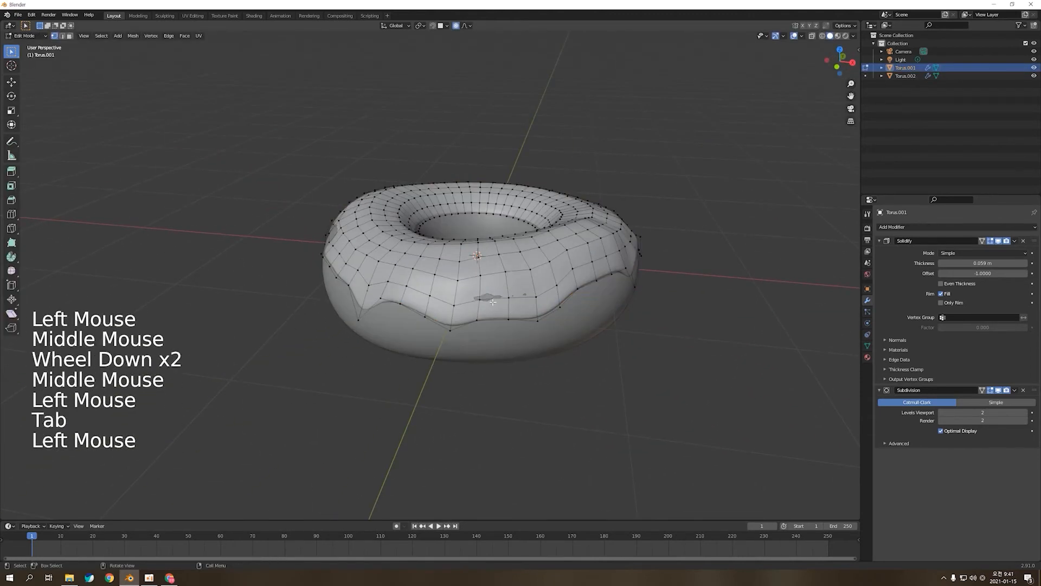
pyautogui.click(479, 303)
pyautogui.moveTo(477, 307); pyautogui.dragTo(529, 298, button='middle')
pyautogui.press('g')
pyautogui.press('shift')
pyautogui.press('Tab')
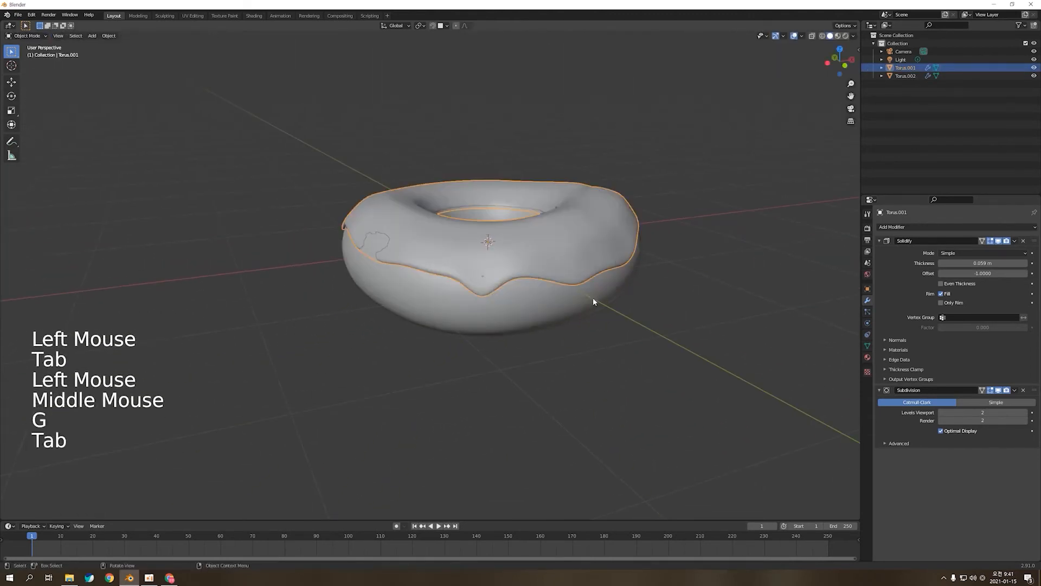
# Step: Select two neighbouring vertices on the icing's front, move them to reshape the drip, and return to Object Mode
pyautogui.moveTo(593, 297); pyautogui.dragTo(647, 306, button='middle')
pyautogui.press('Tab')
pyautogui.click(480, 257)
pyautogui.keyDown('shift'); pyautogui.click(479, 272); pyautogui.keyUp('shift')
pyautogui.moveTo(480, 272); pyautogui.dragTo(503, 373, button='middle')
pyautogui.press('g')
pyautogui.click(566, 287)
pyautogui.press('Tab')
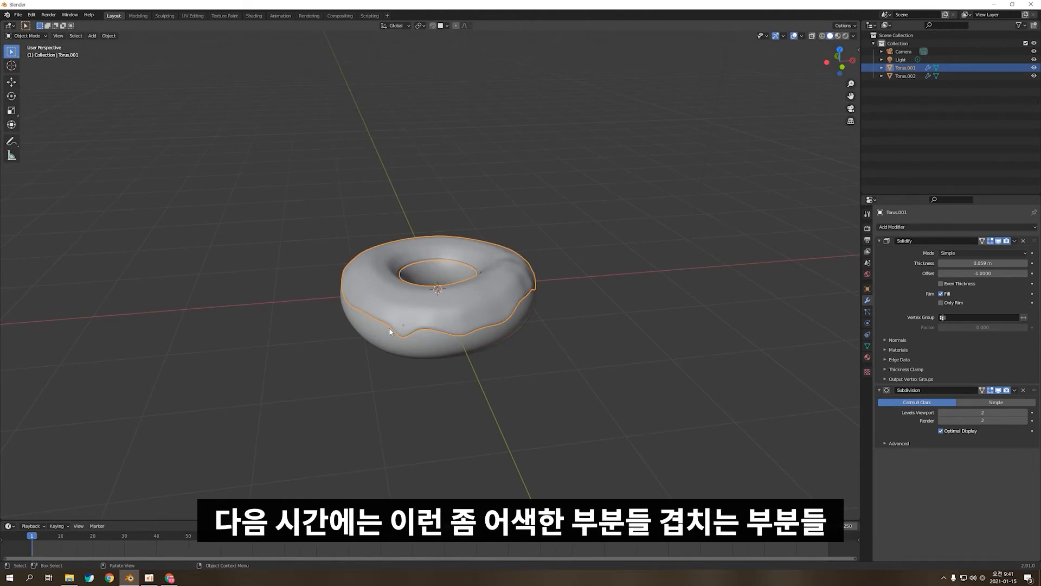
# Step: Inspect the icing from several angles for wrinkled and overlapping areas around the drips and the hole
pyautogui.moveTo(440, 255); pyautogui.dragTo(470, 286, button='middle')
pyautogui.scroll(2, 472, 287)
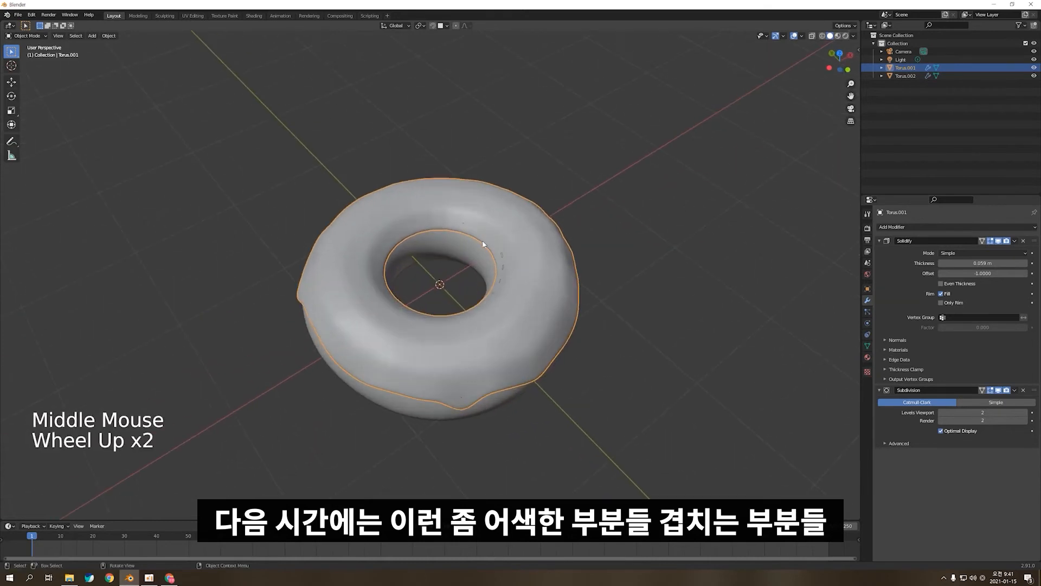
pyautogui.moveTo(482, 241); pyautogui.dragTo(571, 244, button='middle')
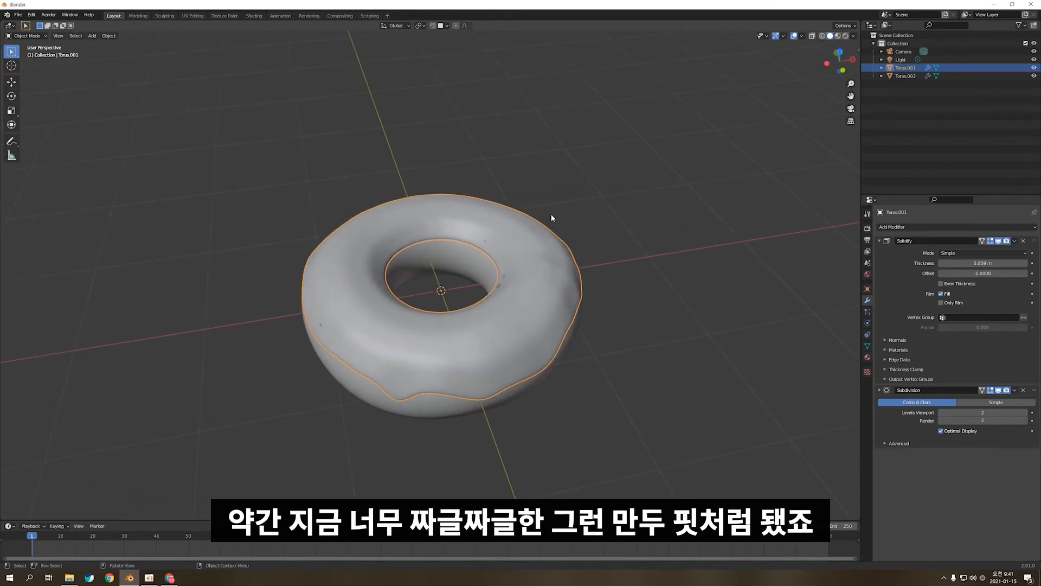
pyautogui.scroll(-3, 513, 209)
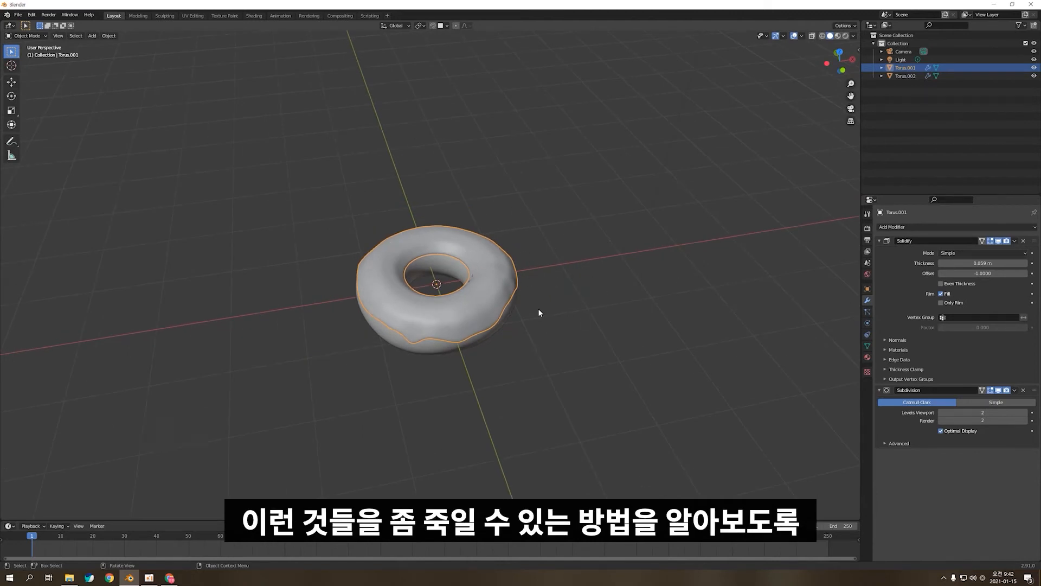
pyautogui.scroll(3, 538, 312)
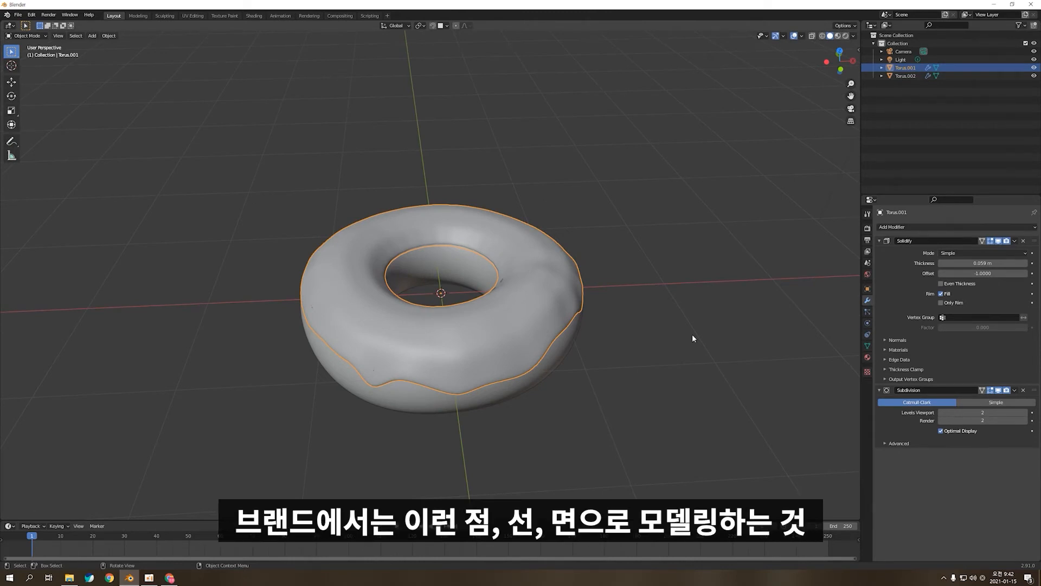
pyautogui.press('Tab')
pyautogui.press('Tab')
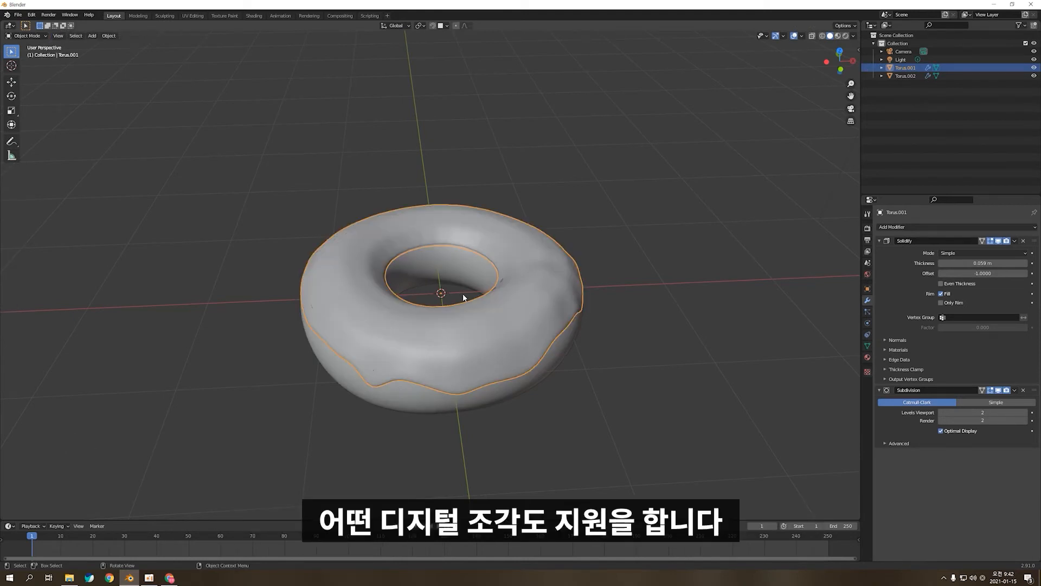
pyautogui.scroll(2, 457, 324)
pyautogui.keyDown('shift'); pyautogui.moveTo(505, 324); pyautogui.dragTo(494, 333, button='middle'); pyautogui.keyUp('shift')
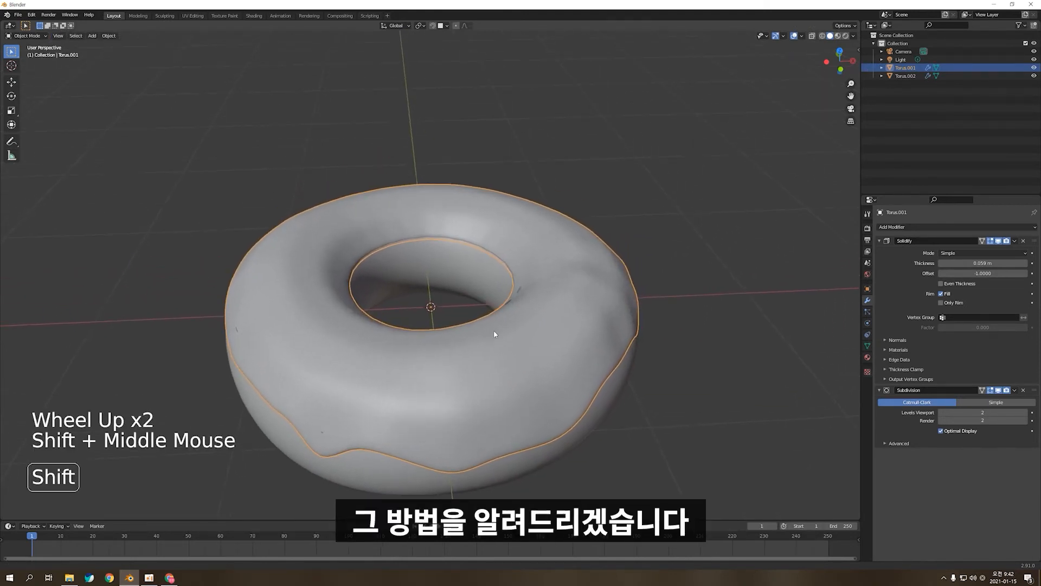
pyautogui.keyDown('shift'); pyautogui.moveTo(520, 394); pyautogui.dragTo(472, 356, button='middle'); pyautogui.keyUp('shift')
pyautogui.scroll(-1, 471, 355)
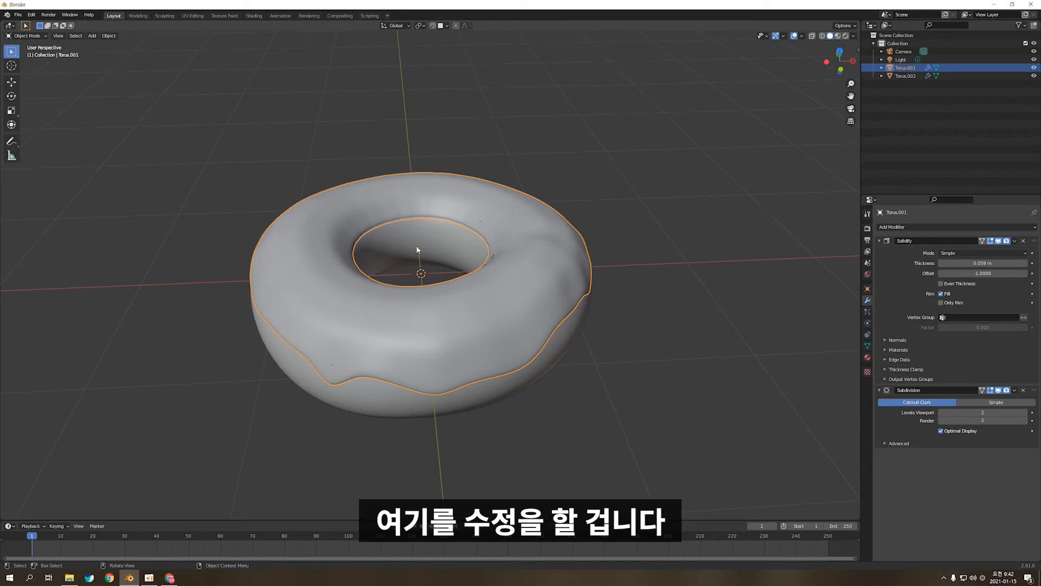
pyautogui.press('Tab')
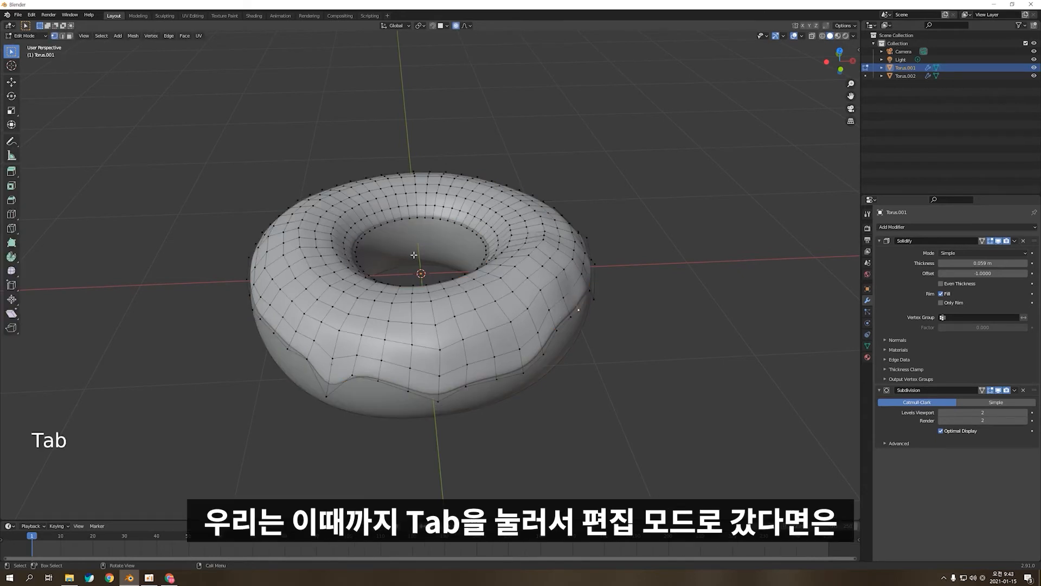
pyautogui.press('Tab')
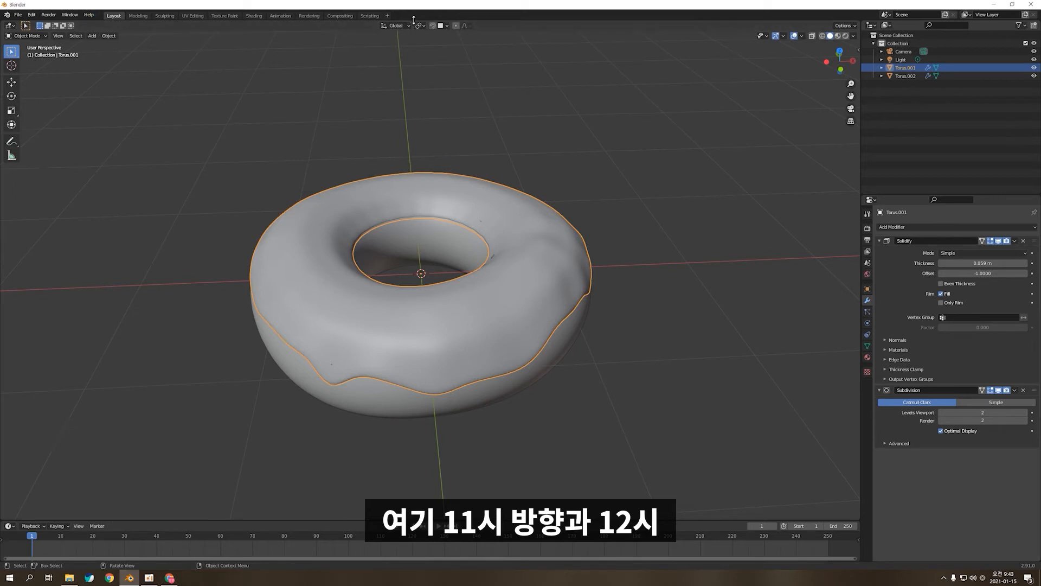
# Step: Switch to the Sculpting workspace and widen the brush list so the brush names are shown
pyautogui.click(164, 15)
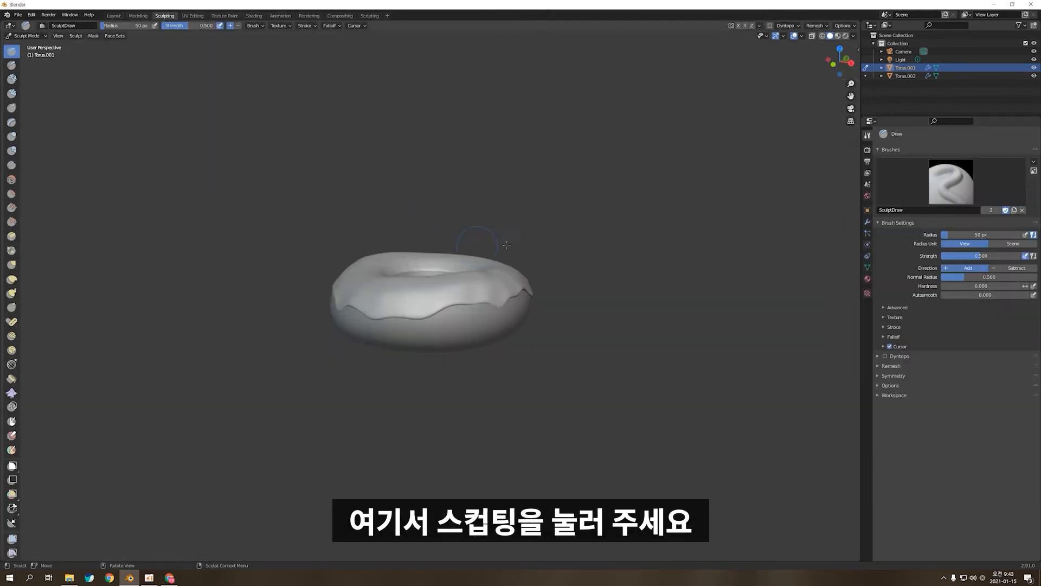
pyautogui.moveTo(571, 238); pyautogui.dragTo(391, 461, button='middle')
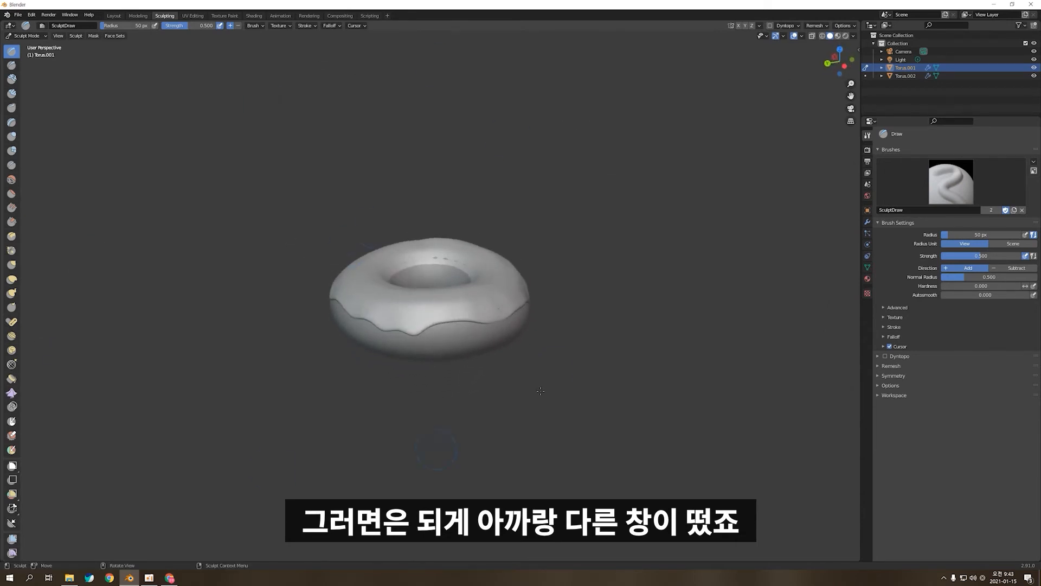
pyautogui.scroll(2, 232, 186)
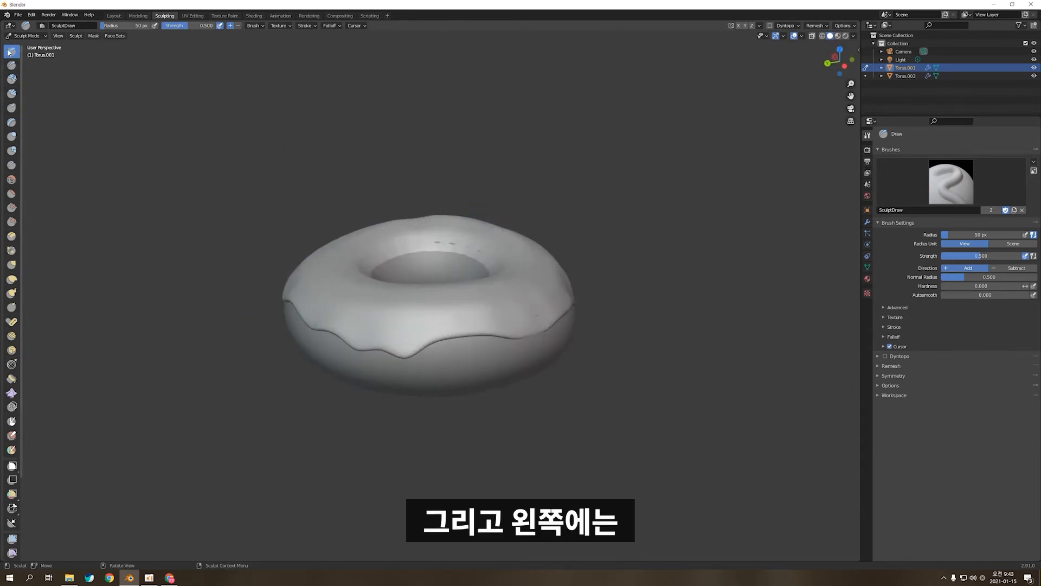
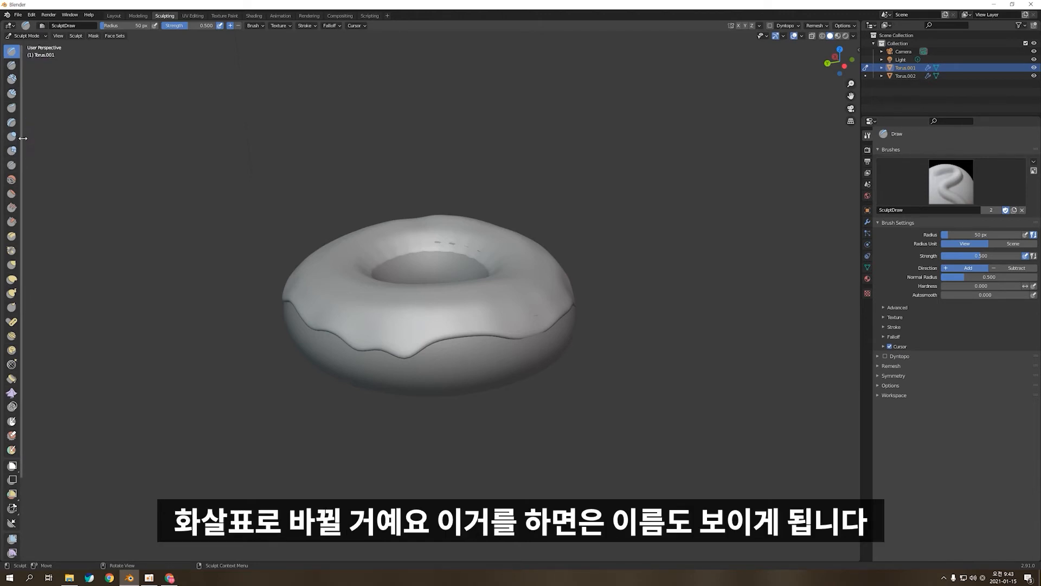
pyautogui.moveTo(23, 138); pyautogui.dragTo(37, 138)
pyautogui.moveTo(39, 138); pyautogui.dragTo(67, 144)
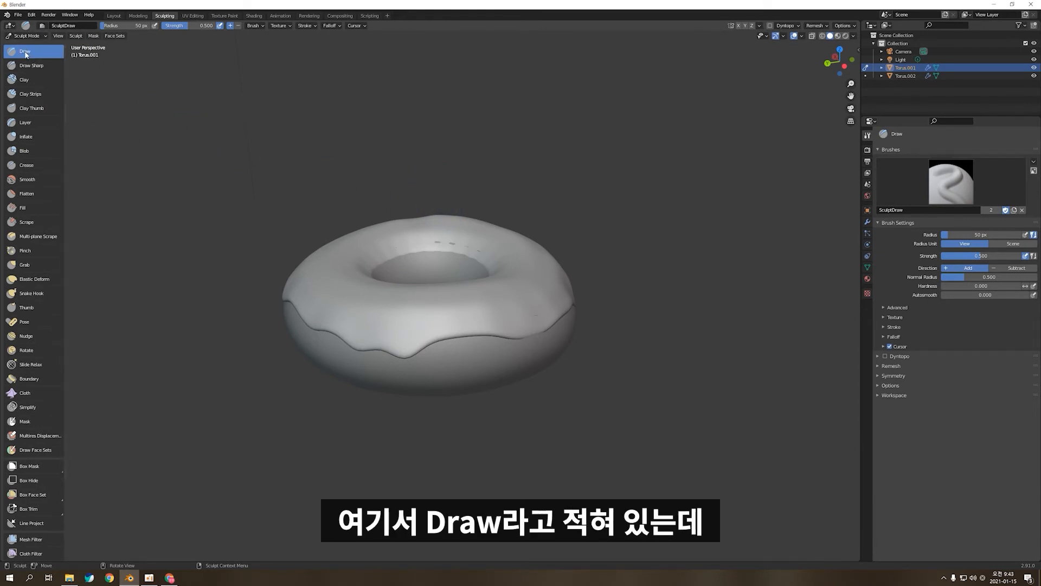
# Step: Switch the icing from Sculpt Mode back to Object Mode
pyautogui.scroll(2, 499, 332)
pyautogui.keyDown('shift'); pyautogui.moveTo(514, 281); pyautogui.dragTo(497, 304, button='middle'); pyautogui.keyUp('shift')
pyautogui.scroll(1, 495, 307)
pyautogui.scroll(-1, 497, 287)
pyautogui.scroll(-2, 497, 287)
pyautogui.keyDown('shift'); pyautogui.moveTo(491, 267); pyautogui.dragTo(503, 277, button='middle'); pyautogui.keyUp('shift')
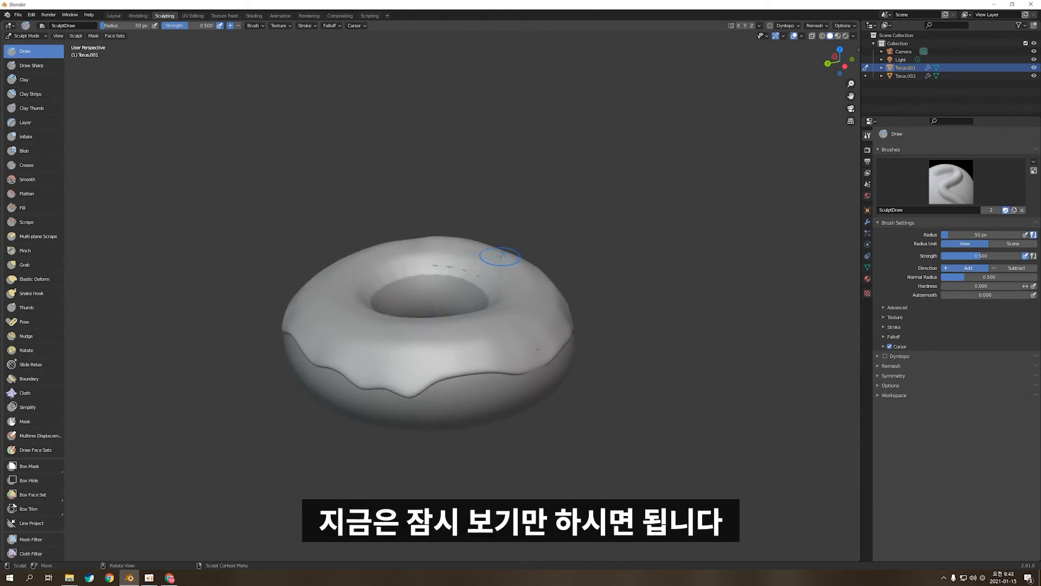
pyautogui.hotkey('ctrl', 'Tab')
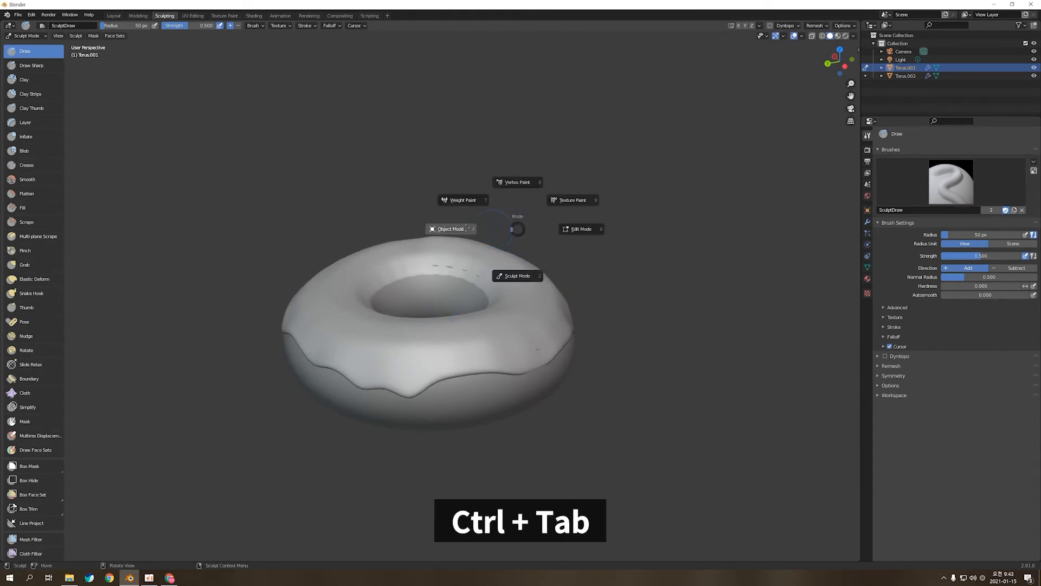
pyautogui.click(455, 228)
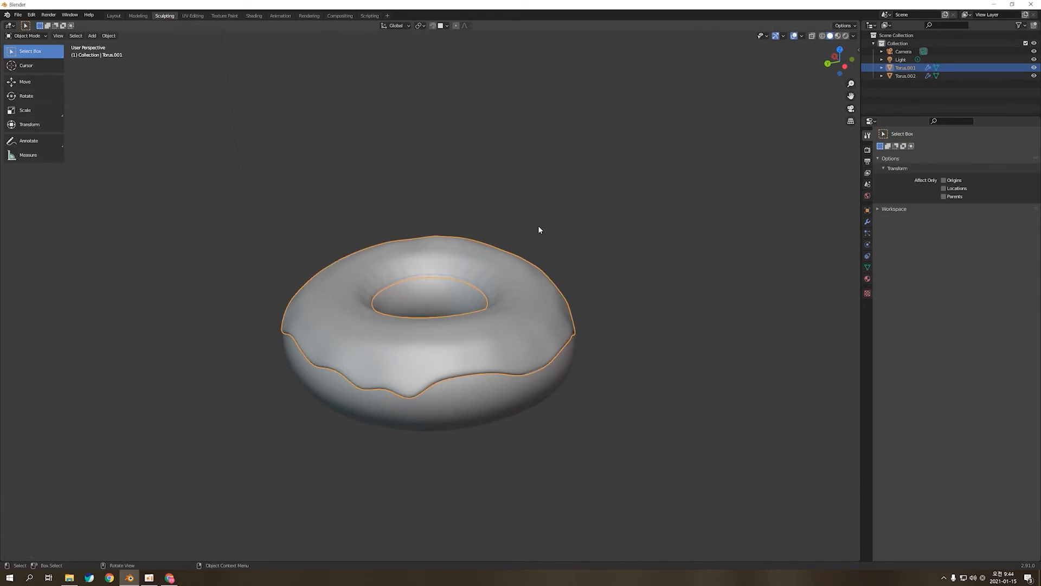
pyautogui.hotkey('shift', 'a')
pyautogui.moveTo(539, 226)
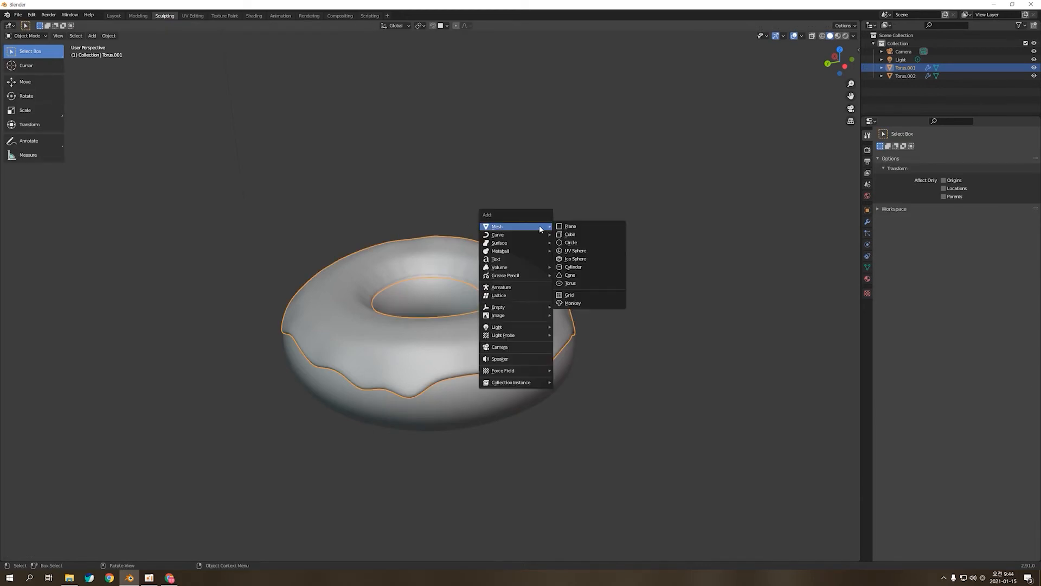
pyautogui.click(580, 234)
pyautogui.press('g')
pyautogui.click(539, 180)
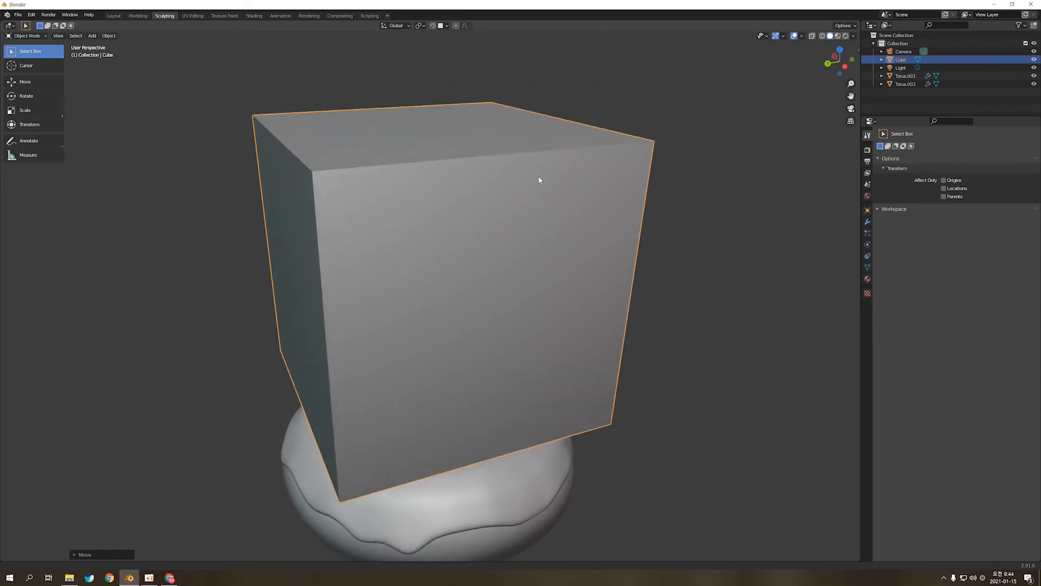
pyautogui.press('x')
pyautogui.click(539, 180)
# Step: Add a UV sphere, raise it along Z above the donut, and scale it down to serve as a sculpting test object
pyautogui.hotkey('shift', 'a')
pyautogui.moveTo(540, 179)
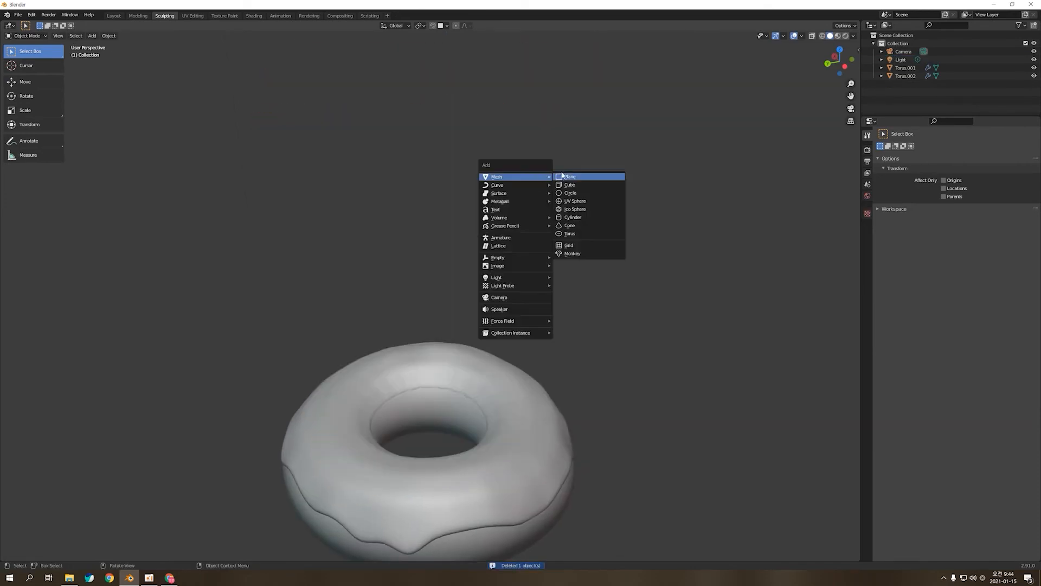
pyautogui.click(585, 203)
pyautogui.press('g')
pyautogui.press('z')
pyautogui.click(626, 154)
pyautogui.press('s')
pyautogui.click(513, 201)
pyautogui.scroll(2, 515, 248)
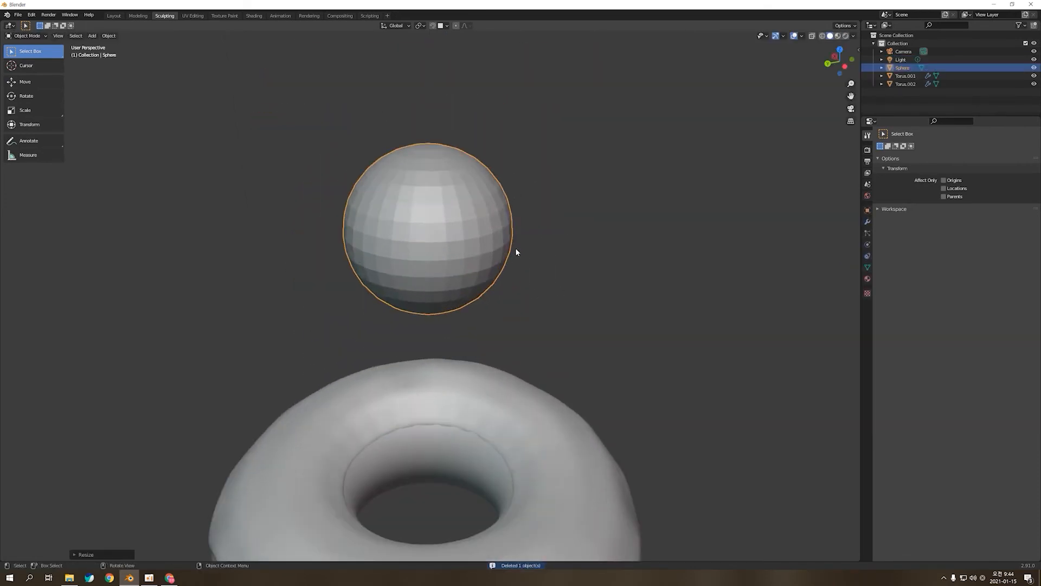
# Step: Add a Multires modifier to the sphere and subdivide it to level 5
pyautogui.hotkey('ctrl', '2')
pyautogui.hotkey('ctrl', 'z')
pyautogui.click(866, 222)
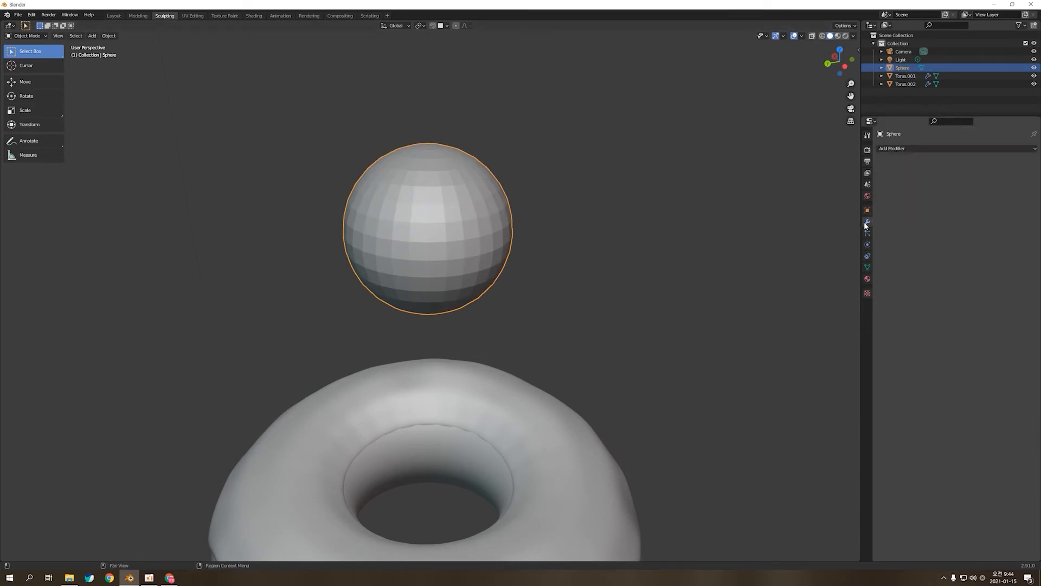
pyautogui.click(947, 149)
pyautogui.click(891, 242)
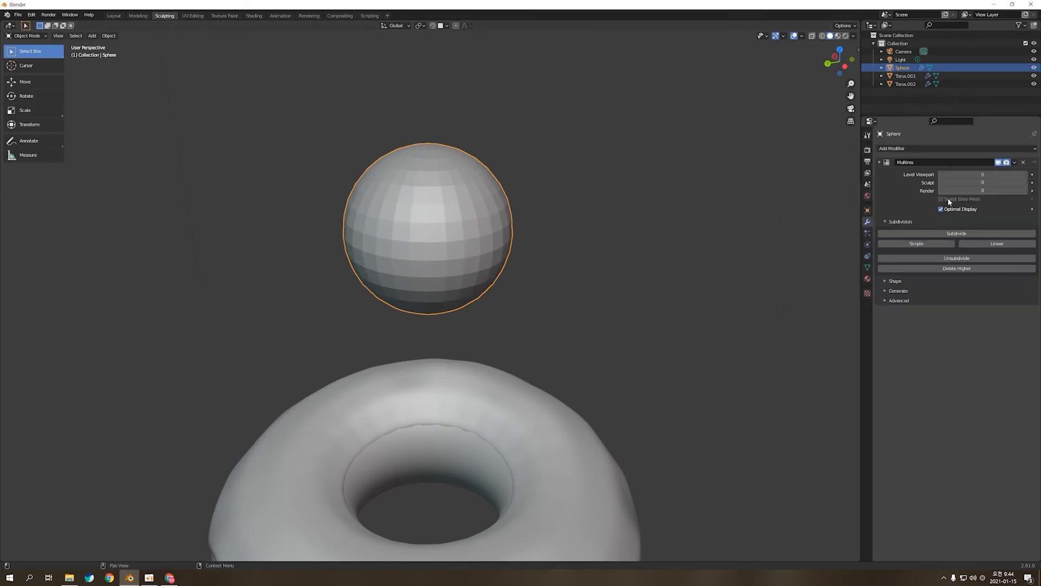
pyautogui.click(936, 234)
pyautogui.click(936, 235)
pyautogui.click(939, 233)
pyautogui.click(940, 233)
# Step: Check the sphere's base mesh in Edit Mode, return to Object Mode, and switch the sphere to Sculpt Mode
pyautogui.press('Tab')
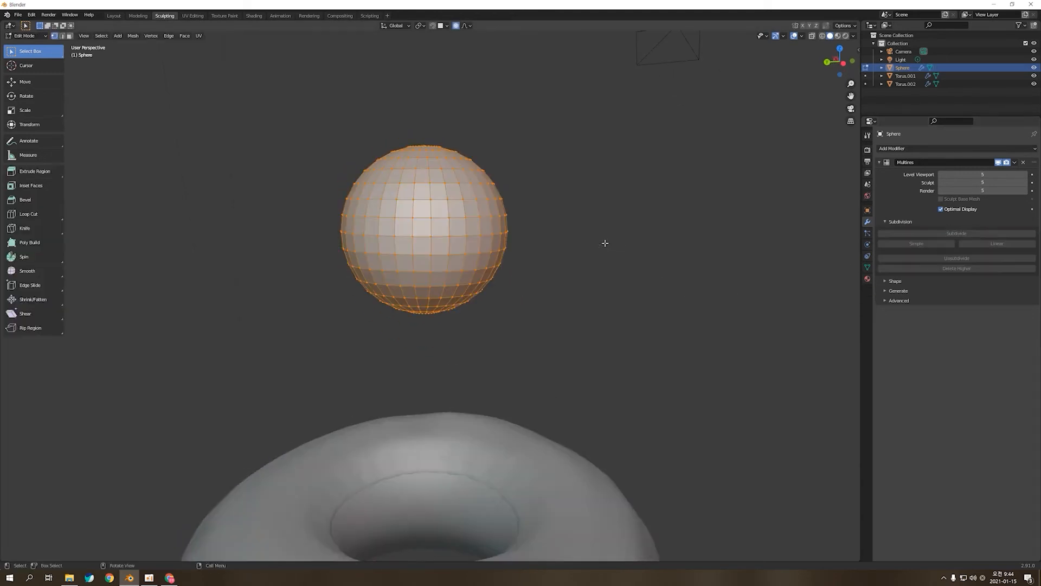
pyautogui.press('Tab')
pyautogui.moveTo(548, 223)
pyautogui.mouseDown(button='middle')
pyautogui.moveTo(561, 227)
pyautogui.moveTo(528, 219)
pyautogui.mouseUp(button='middle')
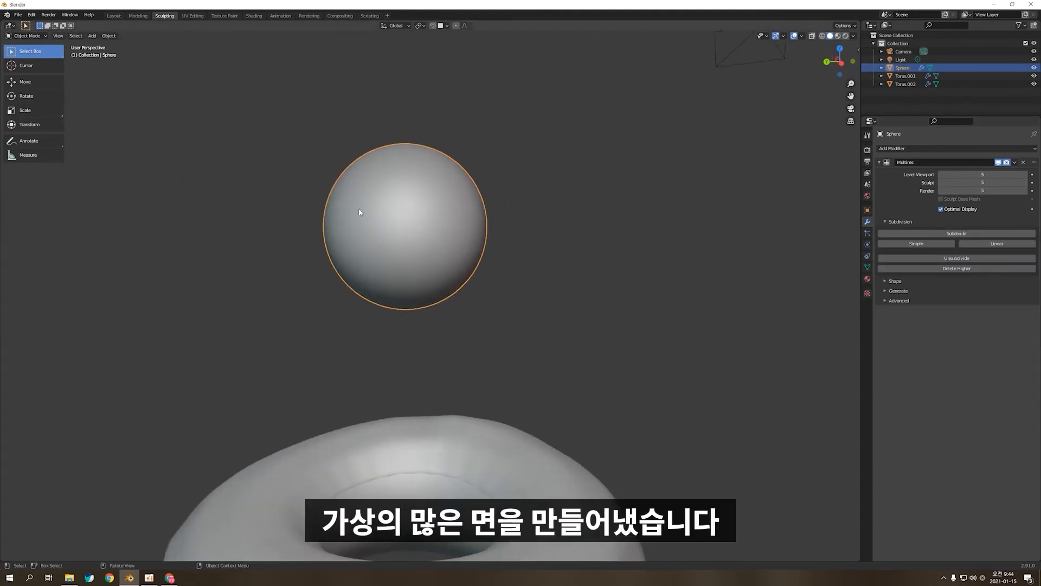
pyautogui.hotkey('ctrl', 'Tab')
pyautogui.click(434, 251)
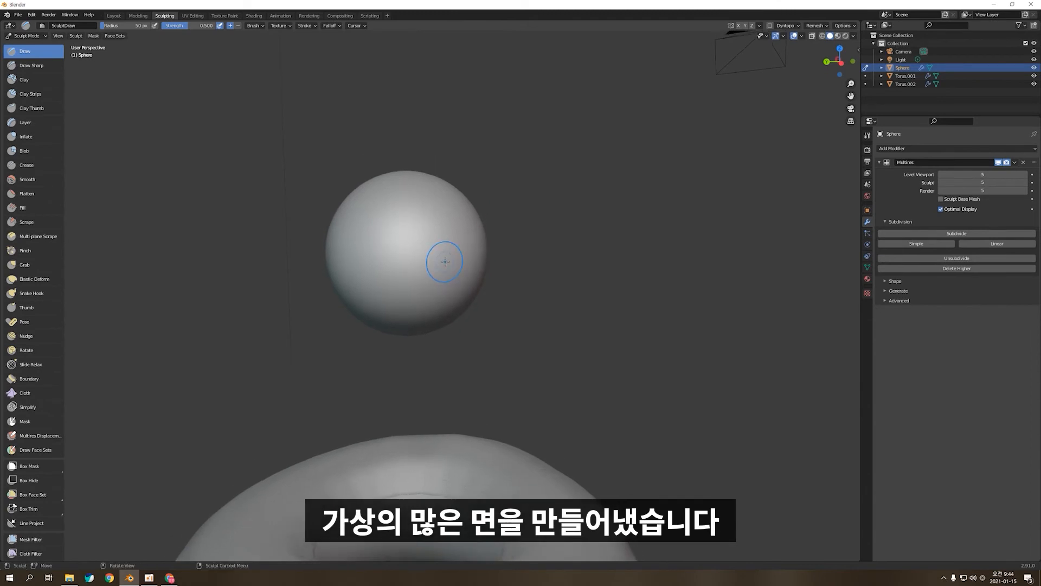
# Step: Try wavy strokes across the sphere with the Draw brush and undo them
pyautogui.scroll(2, 365, 248)
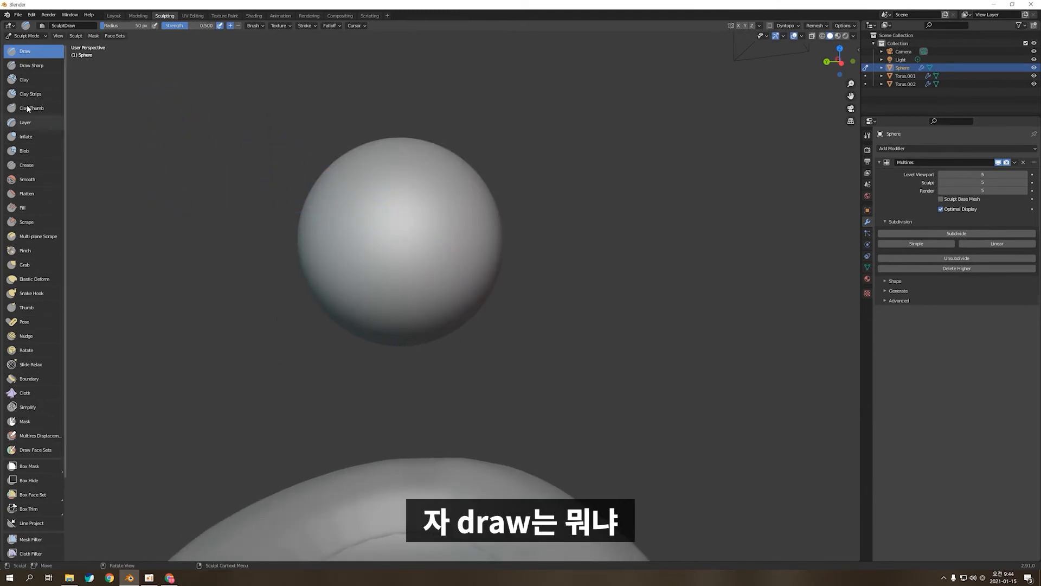
pyautogui.moveTo(376, 233)
pyautogui.mouseDown()
pyautogui.moveTo(376, 217)
pyautogui.moveTo(427, 255)
pyautogui.moveTo(450, 233)
pyautogui.moveTo(363, 205)
pyautogui.moveTo(350, 293)
pyautogui.moveTo(469, 258)
pyautogui.moveTo(390, 163)
pyautogui.moveTo(394, 246)
pyautogui.moveTo(380, 217)
pyautogui.moveTo(398, 236)
pyautogui.moveTo(364, 216)
pyautogui.moveTo(405, 221)
pyautogui.moveTo(429, 196)
pyautogui.moveTo(461, 222)
pyautogui.mouseUp()
pyautogui.hotkey('ctrl', 'z')
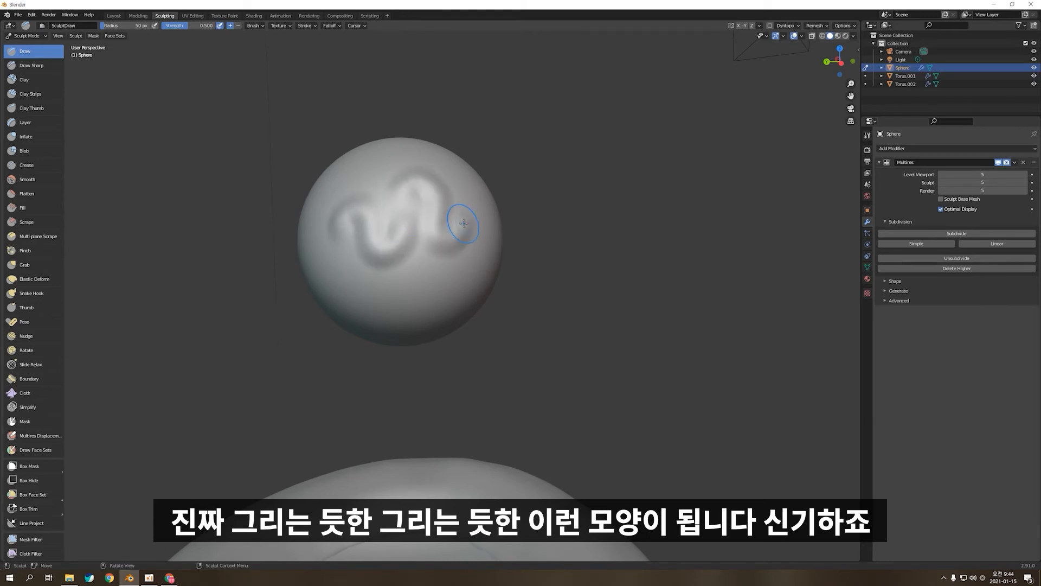
pyautogui.moveTo(460, 223); pyautogui.dragTo(389, 219, button='middle')
pyautogui.moveTo(386, 218); pyautogui.dragTo(414, 240)
pyautogui.moveTo(437, 237)
pyautogui.mouseDown(button='middle')
pyautogui.moveTo(489, 238)
pyautogui.moveTo(466, 233)
pyautogui.moveTo(481, 214)
pyautogui.mouseUp(button='middle')
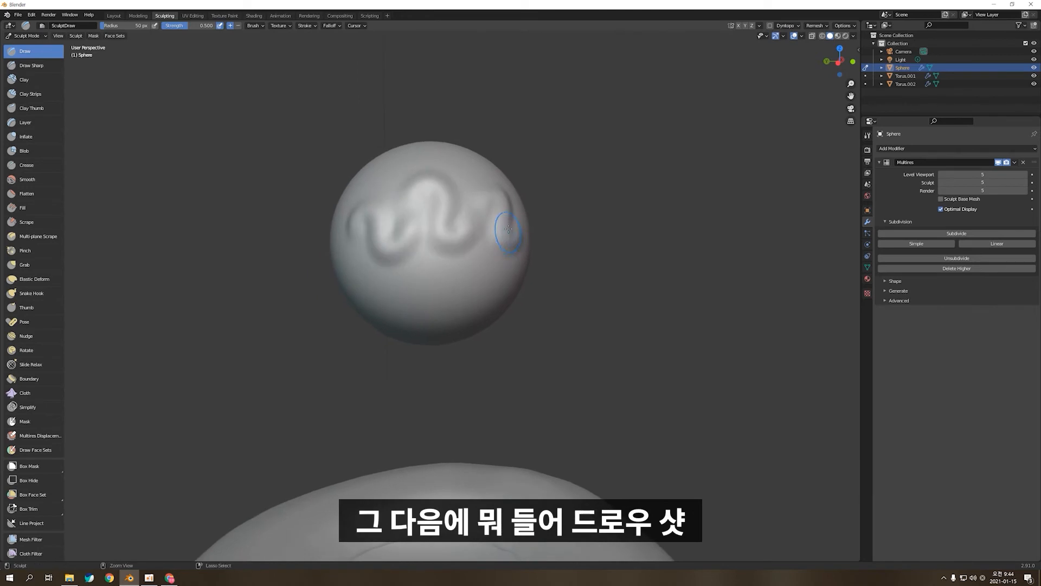
pyautogui.hotkey('ctrl', 'z')
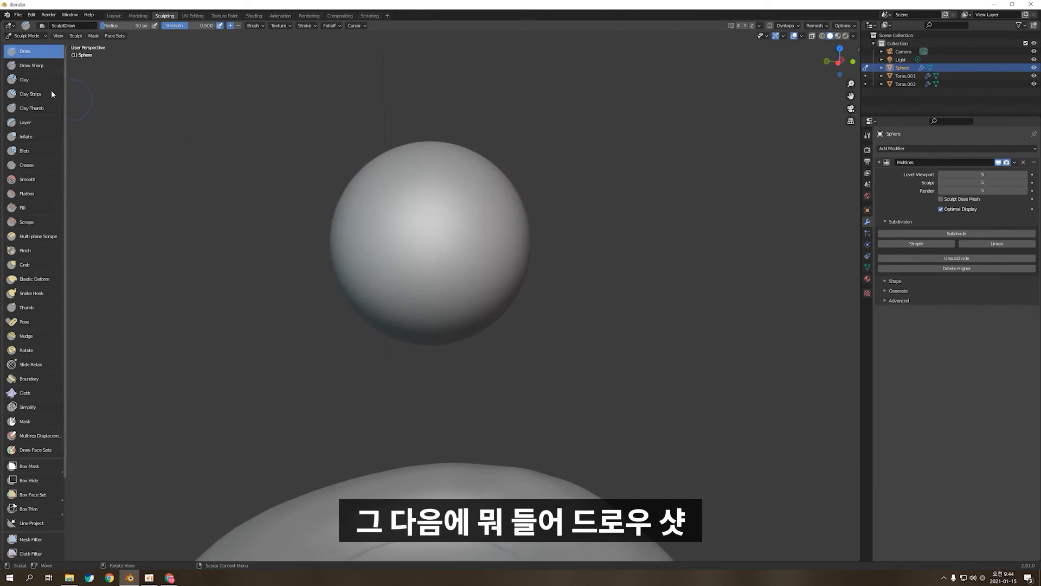
# Step: Try curved, carved strokes on the sphere with the Draw Sharp brush and undo them
pyautogui.click(38, 67)
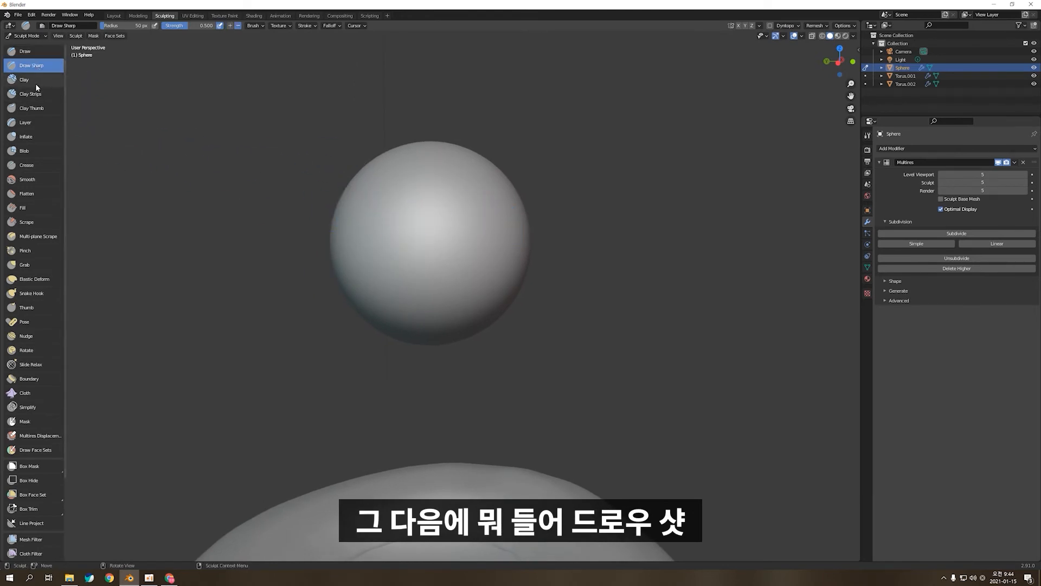
pyautogui.moveTo(380, 183)
pyautogui.mouseDown()
pyautogui.moveTo(421, 226)
pyautogui.moveTo(481, 250)
pyautogui.moveTo(451, 184)
pyautogui.mouseUp()
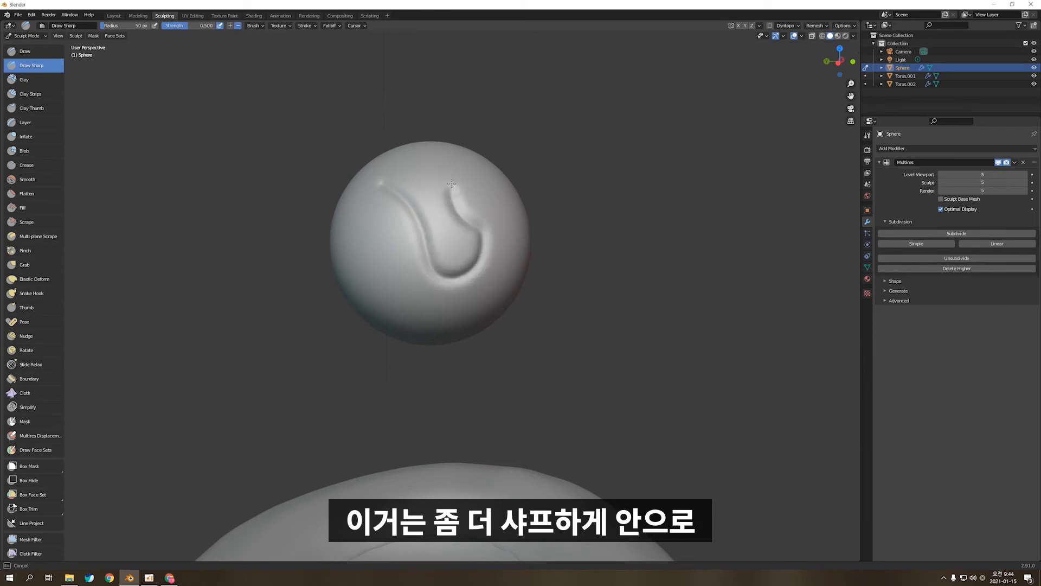
pyautogui.moveTo(524, 234)
pyautogui.mouseDown()
pyautogui.moveTo(466, 301)
pyautogui.moveTo(355, 244)
pyautogui.mouseUp()
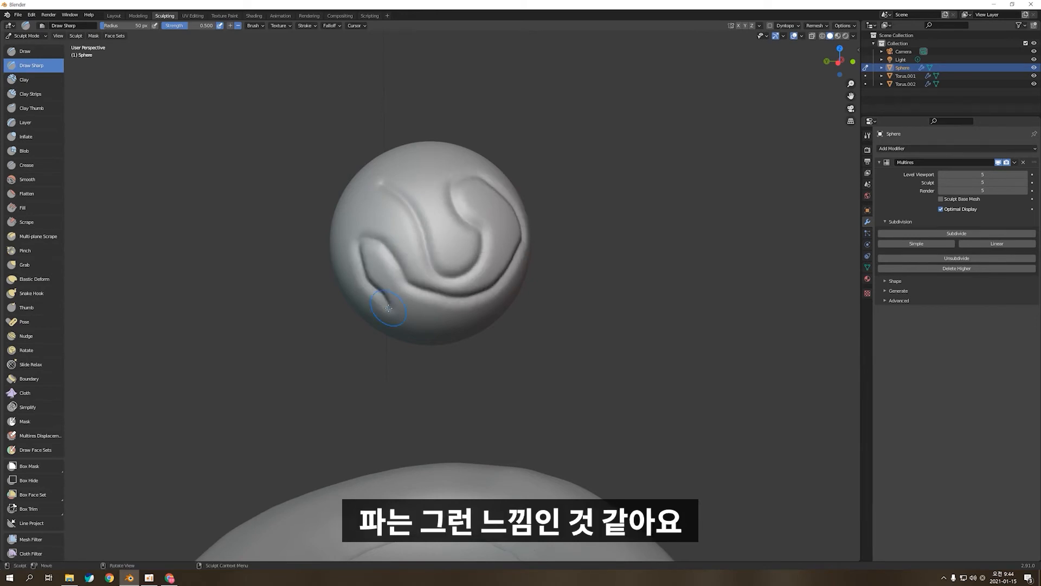
pyautogui.hotkey('ctrl', 'z')
# Step: Try several curved strokes on the sphere with the Clay brush and undo them
pyautogui.press('c')
pyautogui.moveTo(421, 195)
pyautogui.mouseDown()
pyautogui.moveTo(456, 274)
pyautogui.moveTo(481, 230)
pyautogui.mouseUp()
pyautogui.moveTo(438, 186)
pyautogui.mouseDown()
pyautogui.moveTo(477, 184)
pyautogui.moveTo(507, 227)
pyautogui.mouseUp()
pyautogui.moveTo(400, 183)
pyautogui.mouseDown()
pyautogui.moveTo(368, 223)
pyautogui.moveTo(373, 240)
pyautogui.mouseUp()
pyautogui.hotkey('ctrl', 'z')
pyautogui.hotkey('ctrl', 'z')
pyautogui.hotkey('ctrl', 'z')
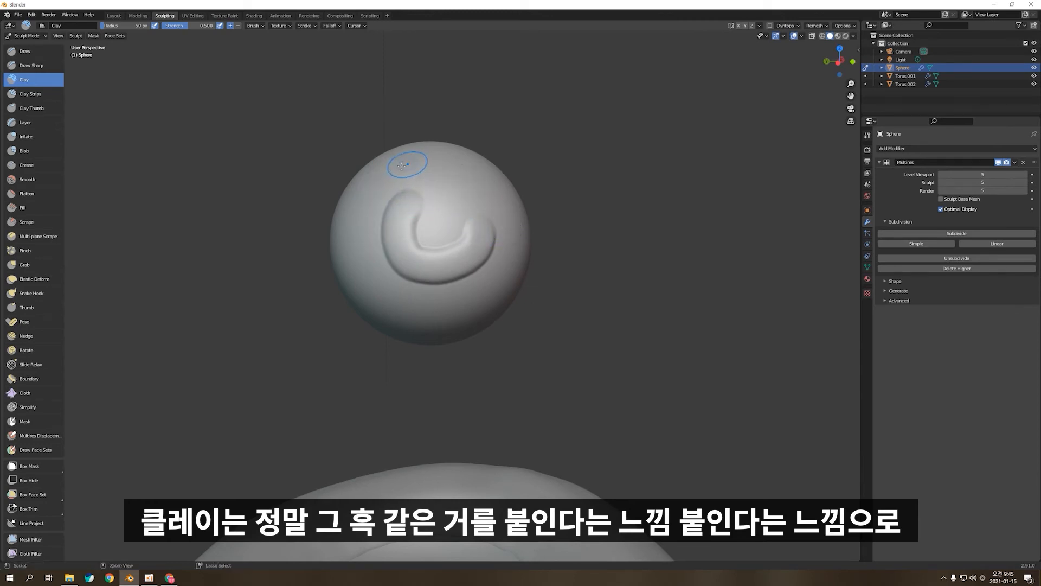
# Step: Try several flat, layered strokes on the sphere with the Clay Strips brush and undo them
pyautogui.click(29, 95)
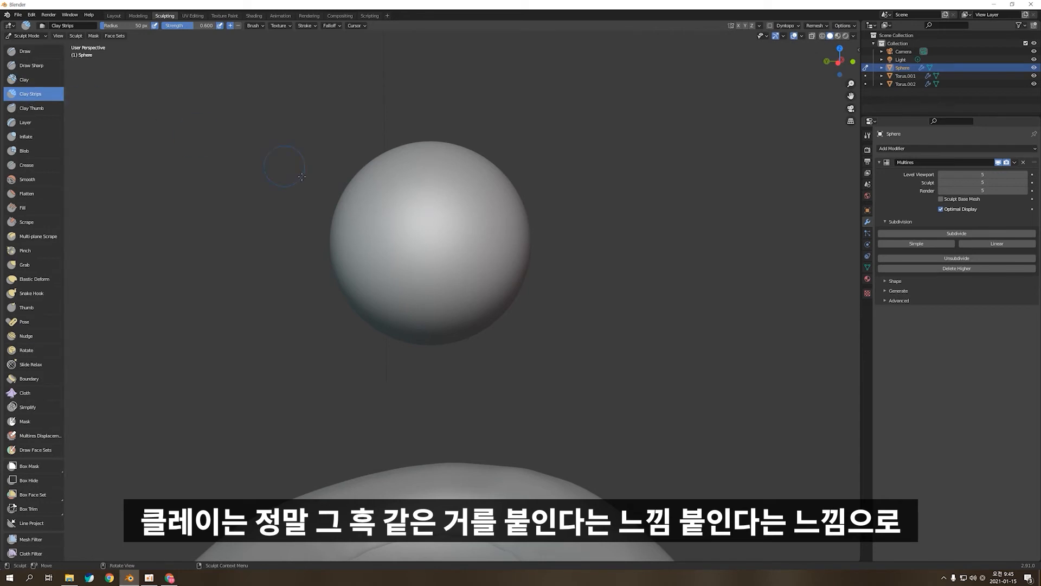
pyautogui.moveTo(397, 188)
pyautogui.mouseDown()
pyautogui.moveTo(412, 261)
pyautogui.moveTo(450, 271)
pyautogui.mouseUp()
pyautogui.hotkey('ctrl', 'z')
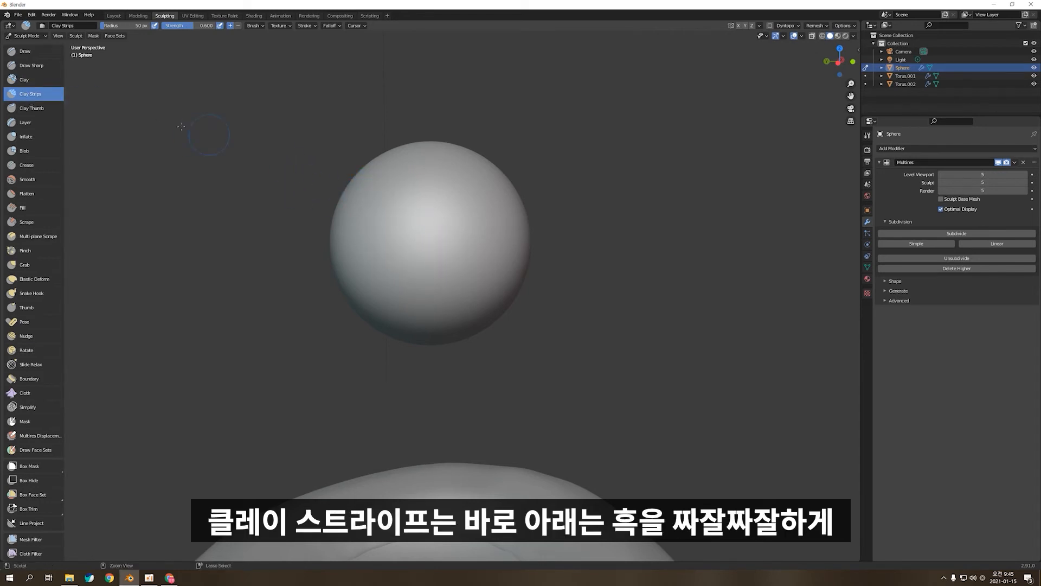
pyautogui.moveTo(450, 221)
pyautogui.mouseDown()
pyautogui.moveTo(404, 214)
pyautogui.moveTo(453, 233)
pyautogui.moveTo(456, 260)
pyautogui.moveTo(434, 292)
pyautogui.moveTo(476, 299)
pyautogui.mouseUp()
pyautogui.hotkey('ctrl', 'z')
pyautogui.hotkey('ctrl', 'z')
pyautogui.hotkey('ctrl', 'z')
pyautogui.hotkey('ctrl', 'z')
pyautogui.hotkey('ctrl', 'z')
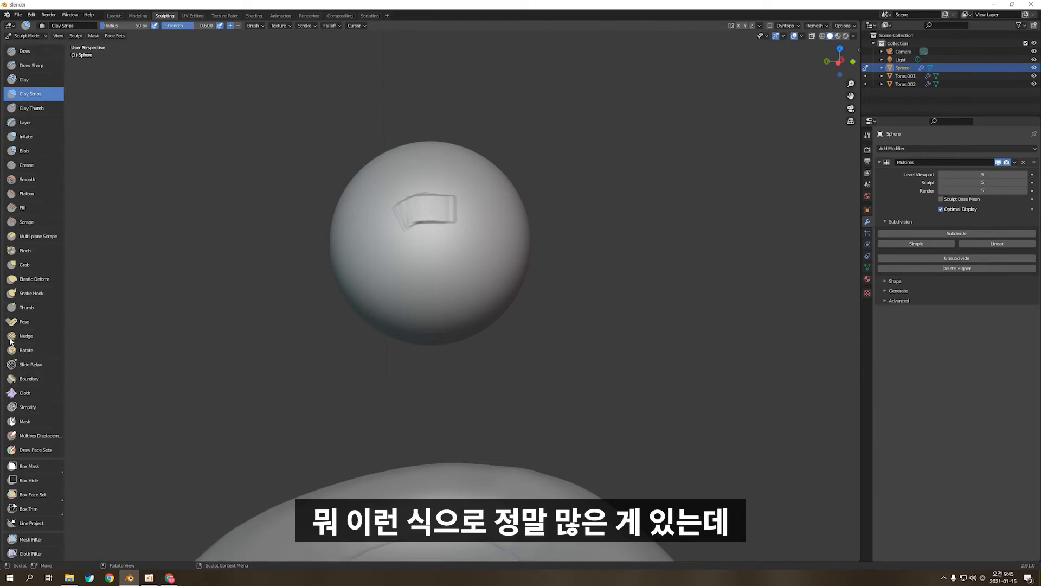
pyautogui.hotkey('ctrl', 'z')
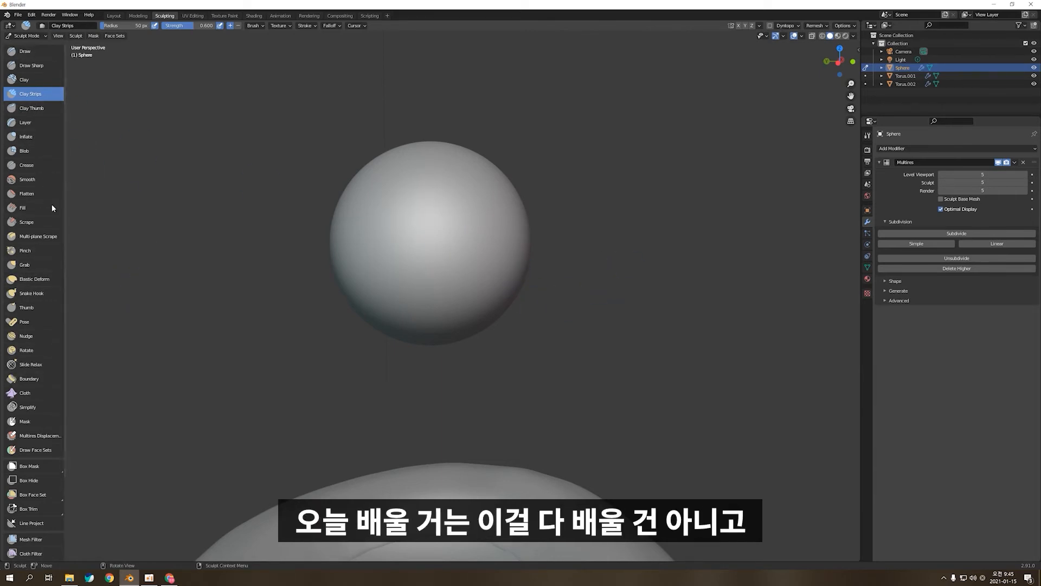
# Step: Sculpt a wavy raised stroke across the sphere with the Draw brush and soften parts of it with the Smooth brush
pyautogui.scroll(-3, 376, 239)
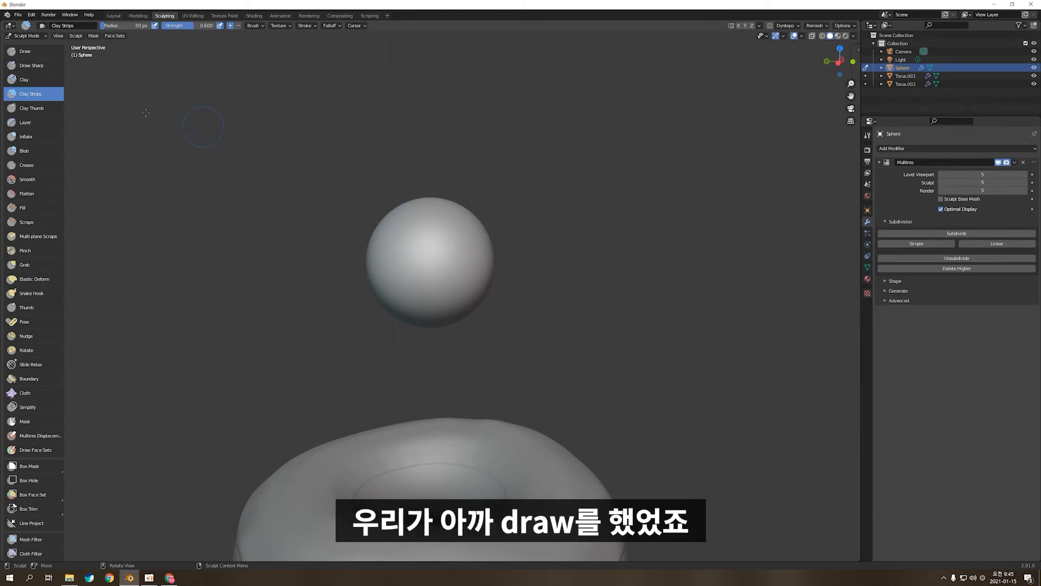
pyautogui.click(24, 51)
pyautogui.scroll(4, 336, 220)
pyautogui.moveTo(387, 187)
pyautogui.mouseDown()
pyautogui.moveTo(415, 260)
pyautogui.moveTo(477, 163)
pyautogui.moveTo(488, 234)
pyautogui.mouseUp()
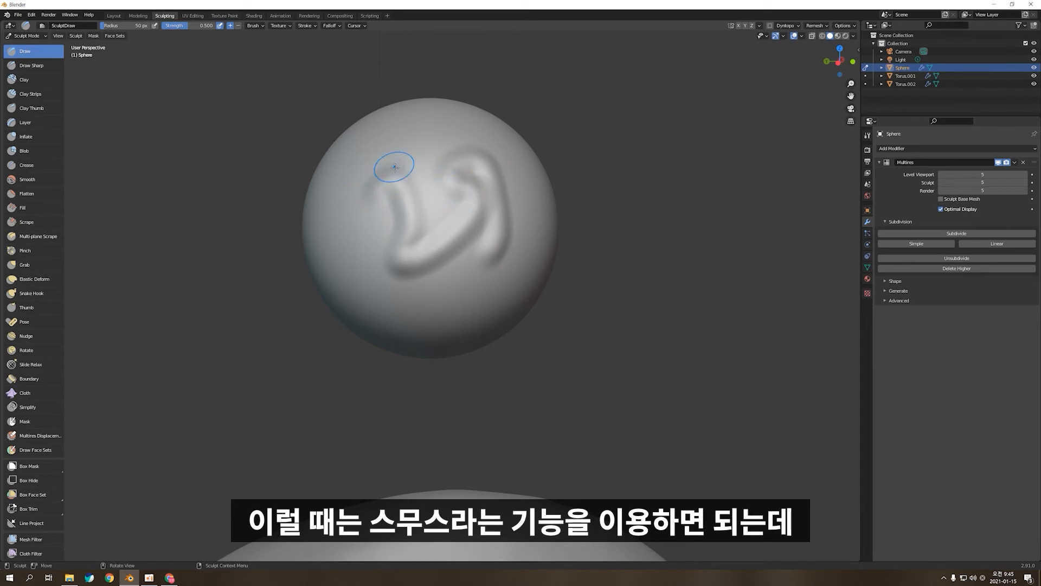
pyautogui.click(27, 184)
pyautogui.moveTo(404, 189); pyautogui.dragTo(404, 241)
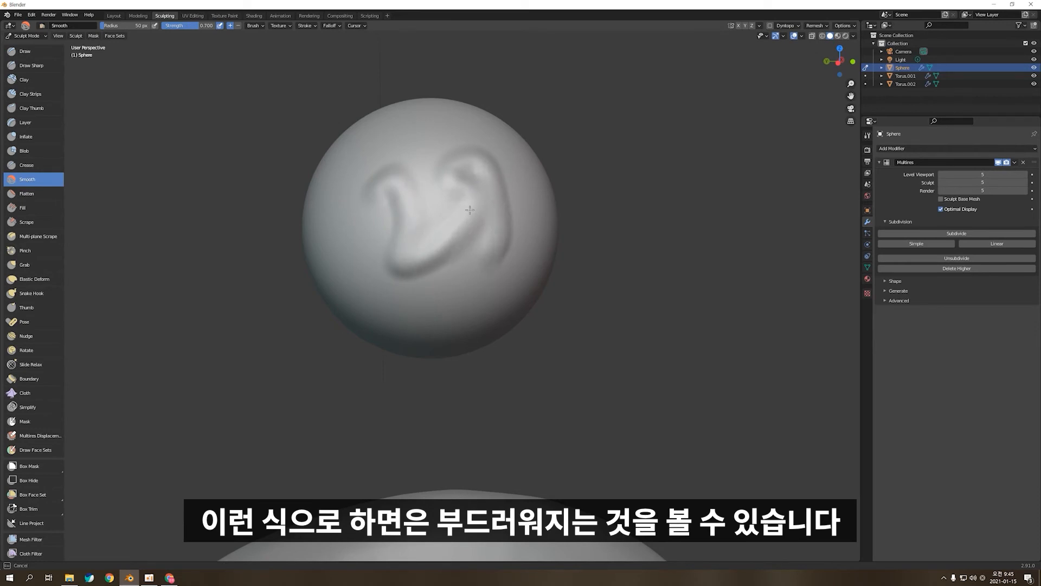
pyautogui.moveTo(452, 239); pyautogui.dragTo(416, 243)
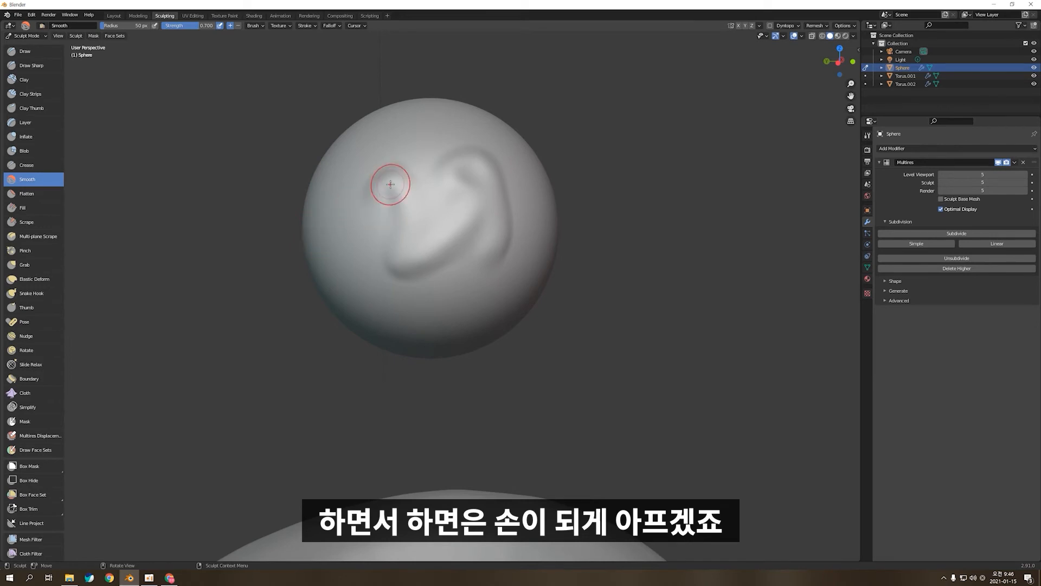
# Step: Switch back to the Draw brush, enlarge it, and smooth the raised strokes on the sphere using its temporary smoothing mode
pyautogui.click(24, 51)
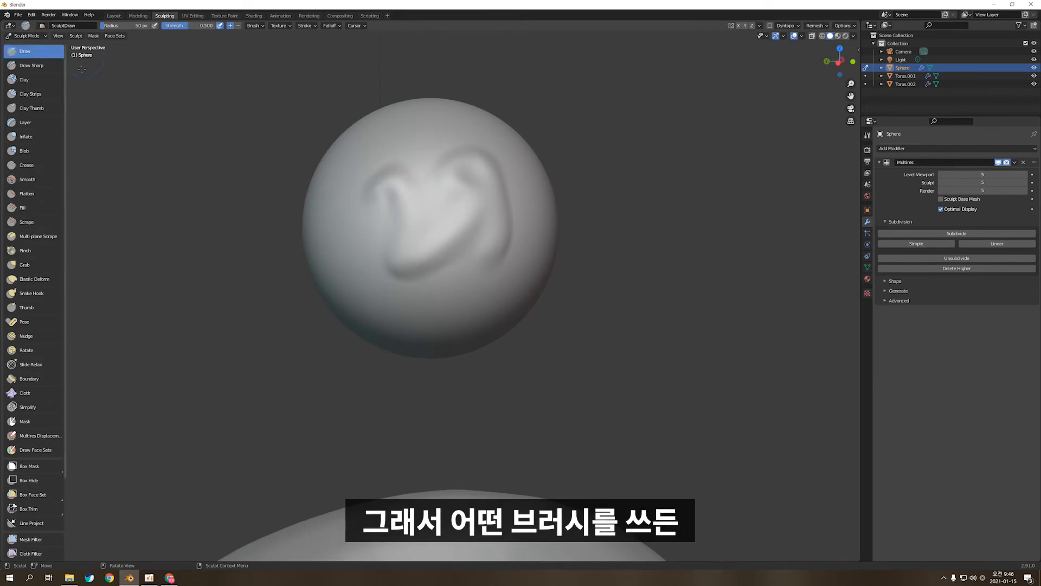
pyautogui.press('f')
pyautogui.click(394, 214)
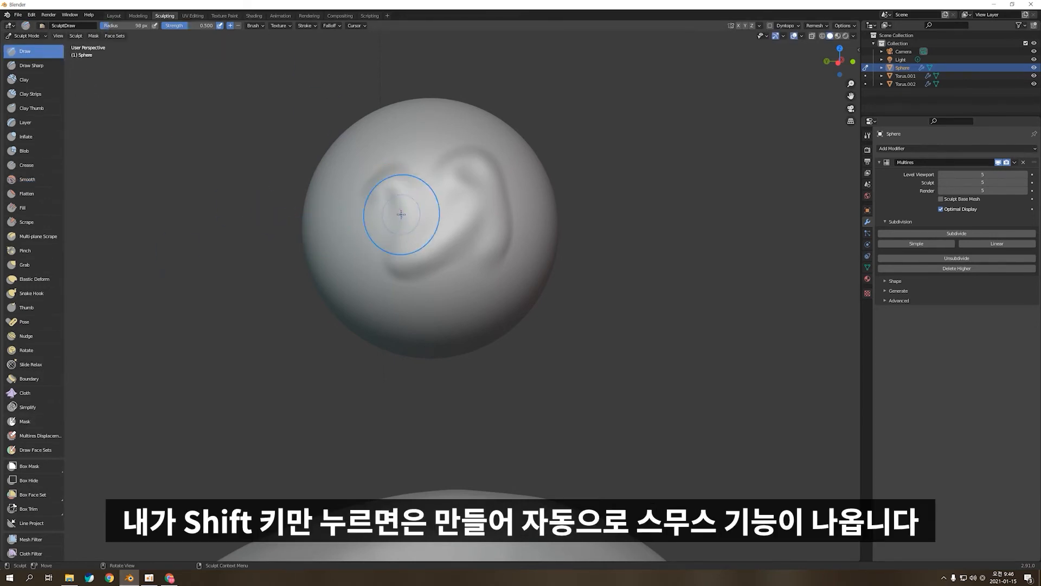
pyautogui.moveTo(392, 181); pyautogui.dragTo(380, 261)
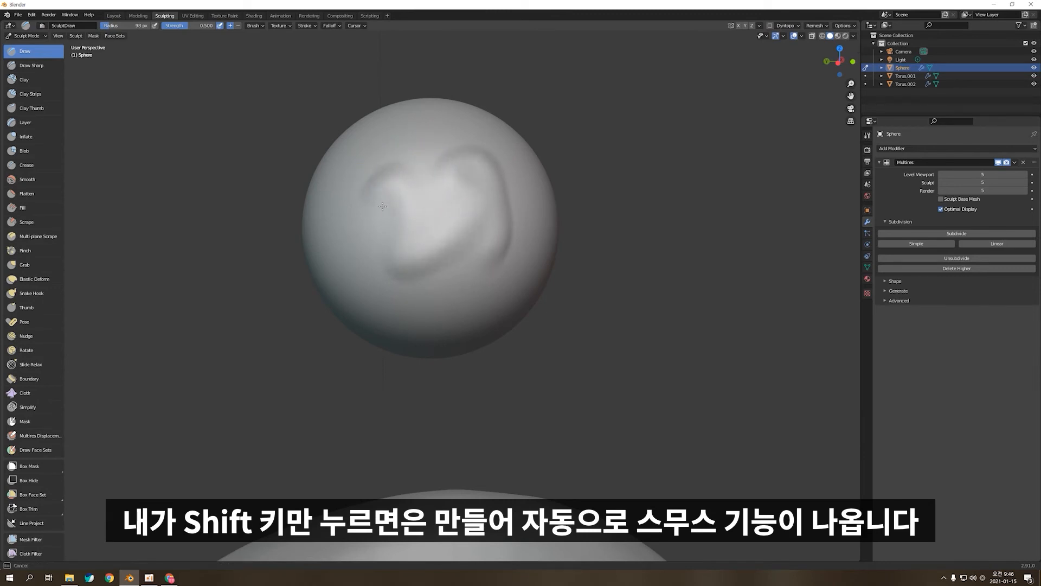
pyautogui.keyDown('shift'); pyautogui.moveTo(429, 206); pyautogui.dragTo(369, 249); pyautogui.keyUp('shift')
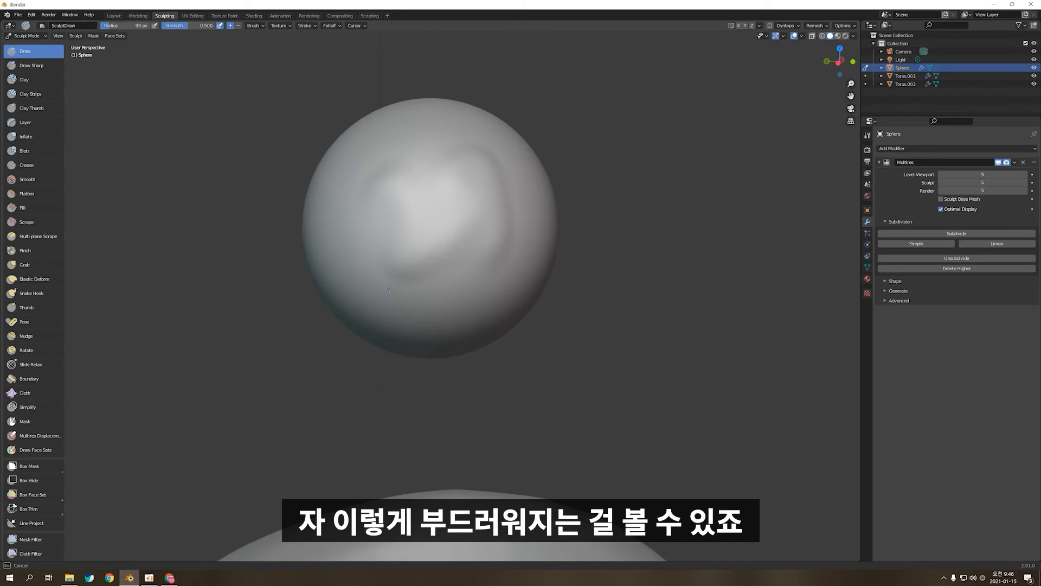
# Step: Choose the Grab brush, enlarge its radius to 212 px, and pull the sphere's surface outward in three places
pyautogui.moveTo(573, 293); pyautogui.dragTo(420, 217, button='middle')
pyautogui.scroll(-4, 418, 215)
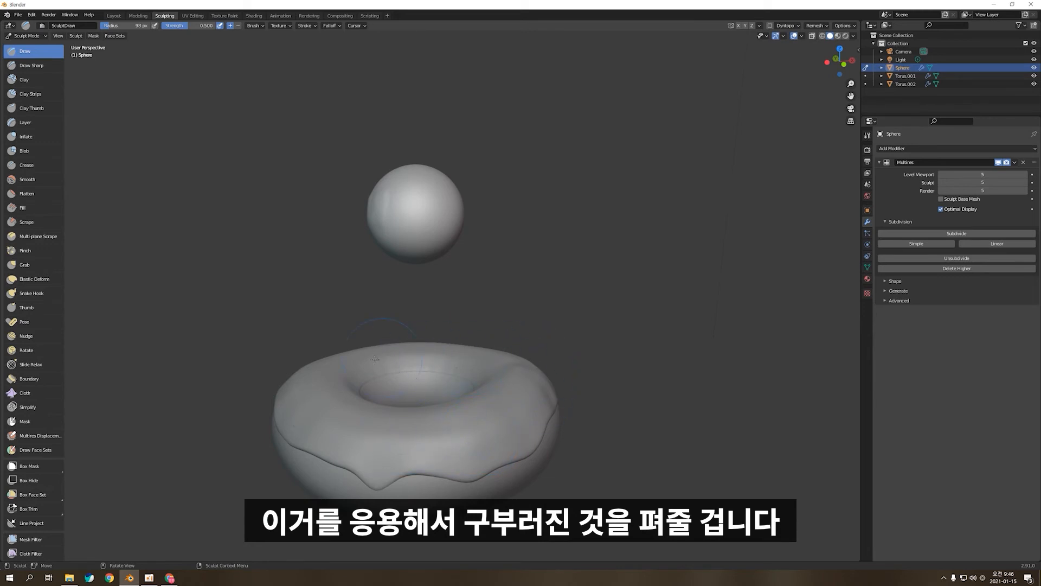
pyautogui.keyDown('shift'); pyautogui.moveTo(454, 266); pyautogui.dragTo(461, 302, button='middle'); pyautogui.keyUp('shift')
pyautogui.scroll(2, 457, 291)
pyautogui.scroll(2, 462, 333)
pyautogui.scroll(-2, 467, 301)
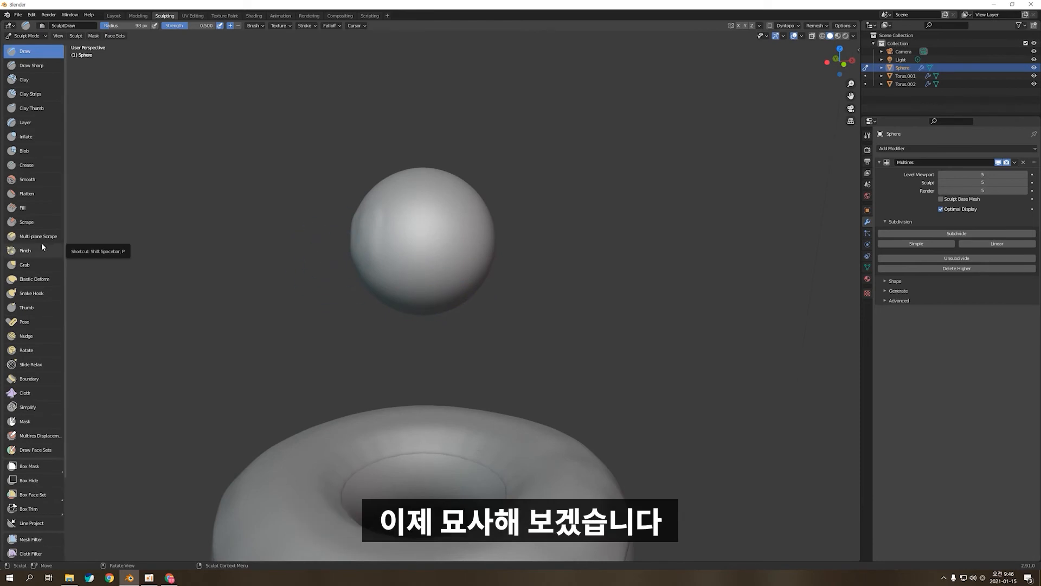
pyautogui.click(27, 264)
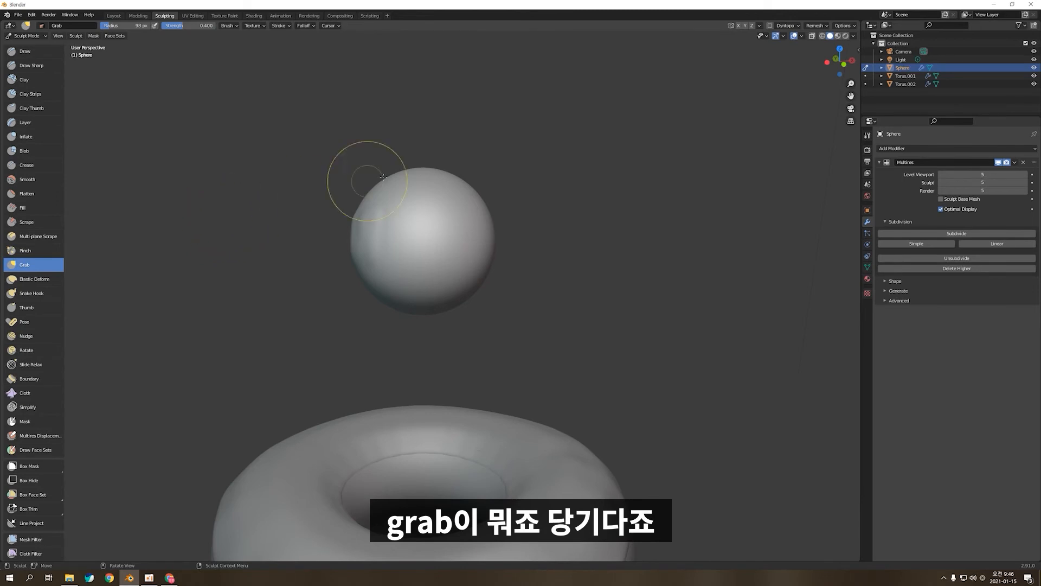
pyautogui.press('f')
pyautogui.click(470, 214)
pyautogui.moveTo(471, 214); pyautogui.dragTo(696, 180)
pyautogui.moveTo(457, 275); pyautogui.dragTo(498, 314)
pyautogui.moveTo(463, 183); pyautogui.dragTo(483, 76)
# Step: Pull further bumps out of the sphere from other sides with the Grab brush
pyautogui.moveTo(487, 142); pyautogui.dragTo(415, 162, button='middle')
pyautogui.moveTo(448, 222)
pyautogui.mouseDown()
pyautogui.moveTo(536, 221)
pyautogui.moveTo(557, 245)
pyautogui.mouseUp()
pyautogui.moveTo(554, 247); pyautogui.dragTo(450, 292, button='middle')
pyautogui.moveTo(449, 291)
pyautogui.mouseDown()
pyautogui.moveTo(620, 288)
pyautogui.moveTo(607, 278)
pyautogui.mouseUp()
pyautogui.moveTo(499, 245); pyautogui.dragTo(407, 217, button='middle')
pyautogui.moveTo(521, 241); pyautogui.dragTo(663, 228)
pyautogui.moveTo(645, 257); pyautogui.dragTo(525, 225, button='middle')
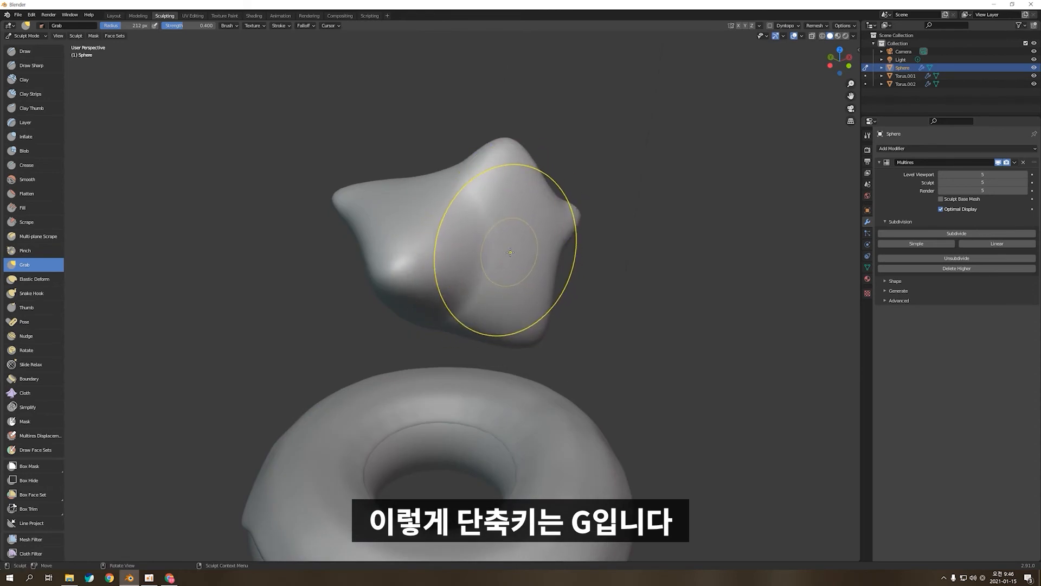
pyautogui.moveTo(496, 277); pyautogui.dragTo(551, 267, button='middle')
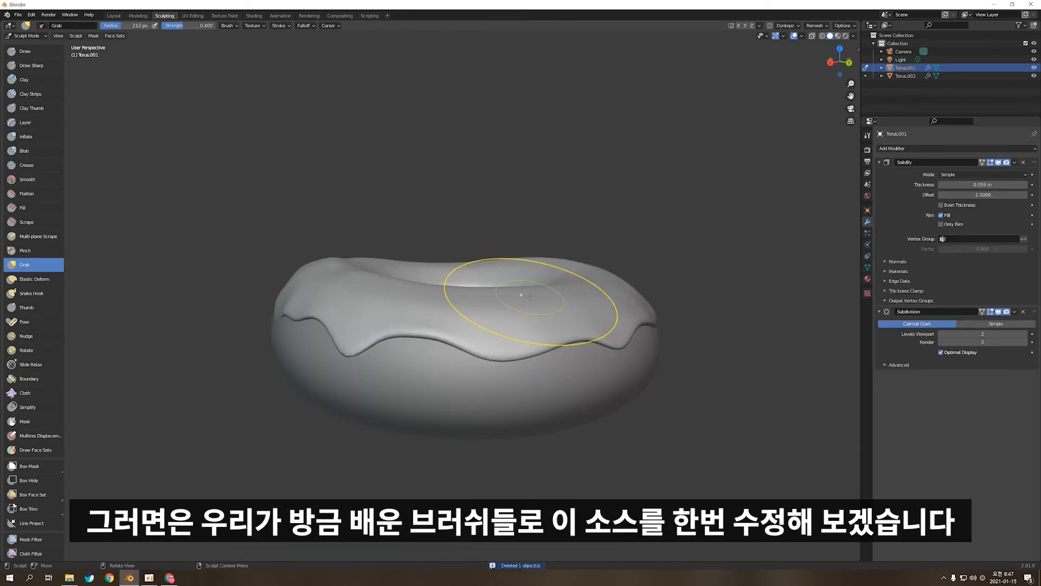
# Step: Try pulling the icing beside the donut's hole with the Grab brush and undo it
pyautogui.moveTo(335, 193)
pyautogui.mouseDown(button='middle')
pyautogui.moveTo(296, 355)
pyautogui.moveTo(261, 362)
pyautogui.mouseUp(button='middle')
pyautogui.moveTo(325, 339)
pyautogui.keyDown('shift'); pyautogui.mouseDown(button='middle')
pyautogui.moveTo(299, 371)
pyautogui.moveTo(302, 394)
pyautogui.mouseUp(button='middle'); pyautogui.keyUp('shift')
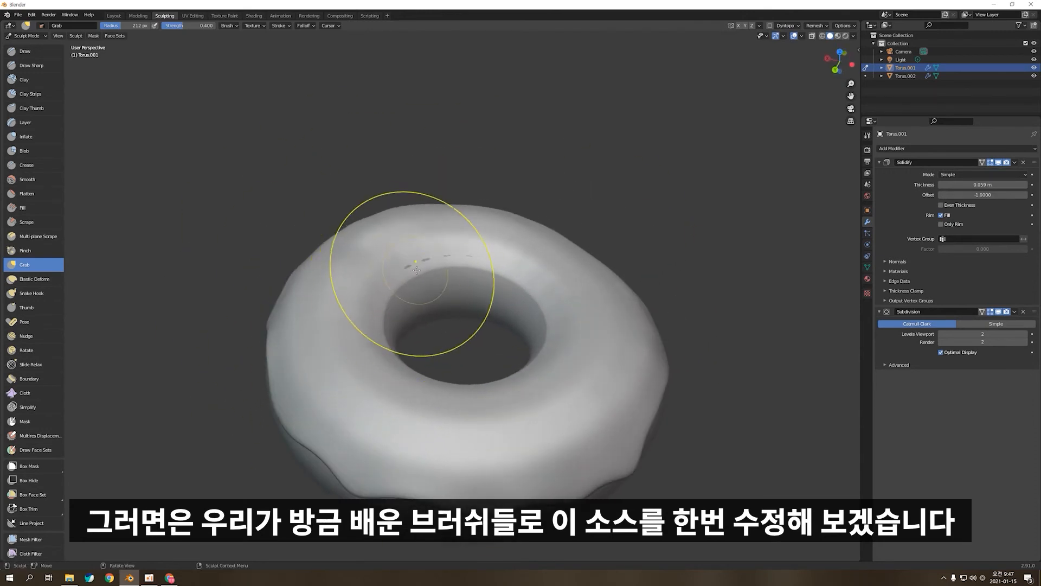
pyautogui.keyDown('shift'); pyautogui.moveTo(438, 263); pyautogui.dragTo(458, 282, button='middle'); pyautogui.keyUp('shift')
pyautogui.scroll(3, 551, 283)
pyautogui.moveTo(436, 251); pyautogui.dragTo(400, 232)
pyautogui.hotkey('ctrl', 'z')
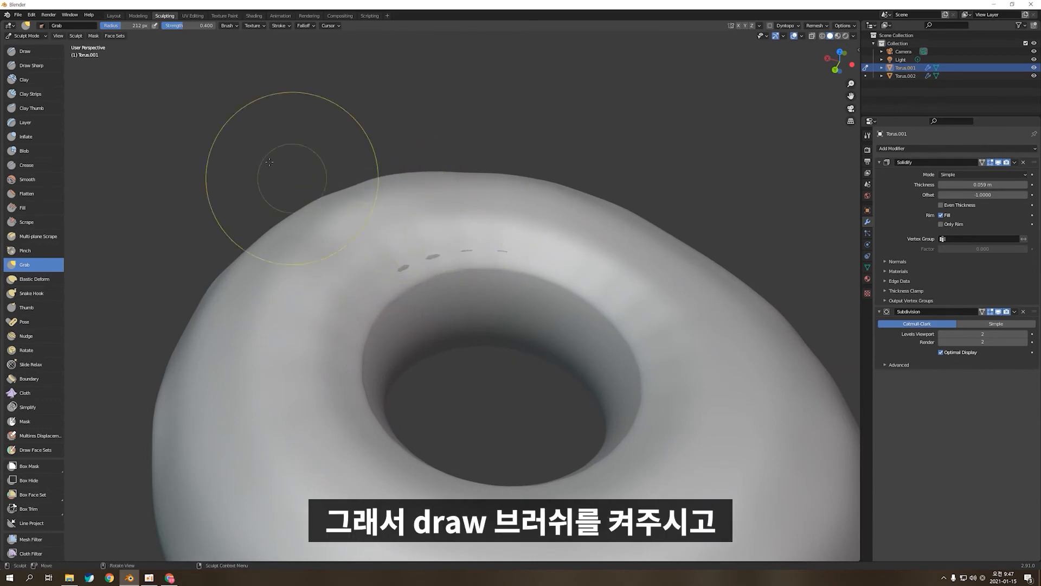
# Step: Raise the sunken icing patches along the hole's inner edge using the Draw brush with a 158 px radius
pyautogui.click(27, 54)
pyautogui.press('f')
pyautogui.moveTo(402, 255); pyautogui.dragTo(488, 248)
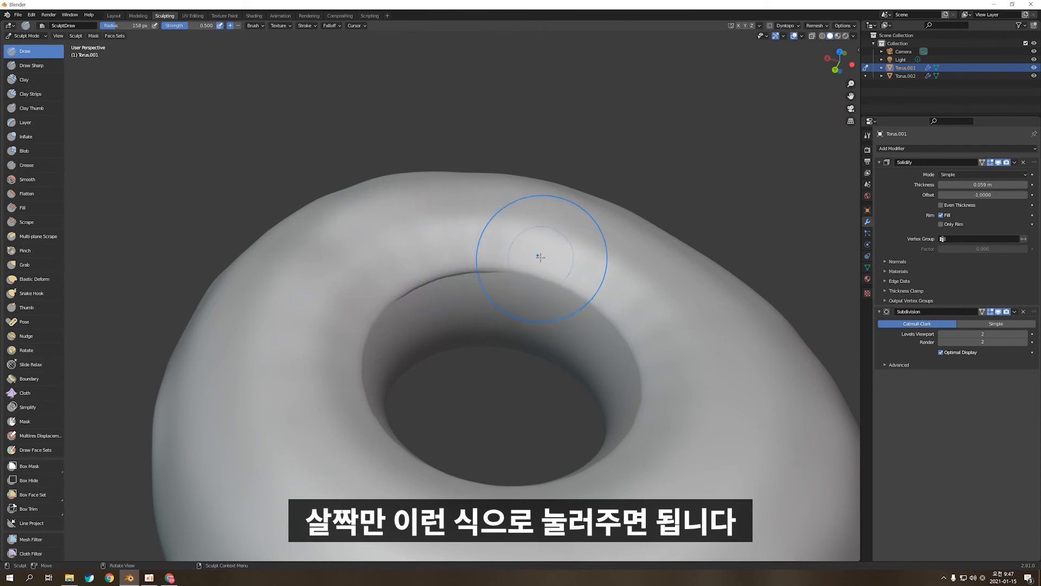
pyautogui.moveTo(587, 277); pyautogui.dragTo(604, 302, button='middle')
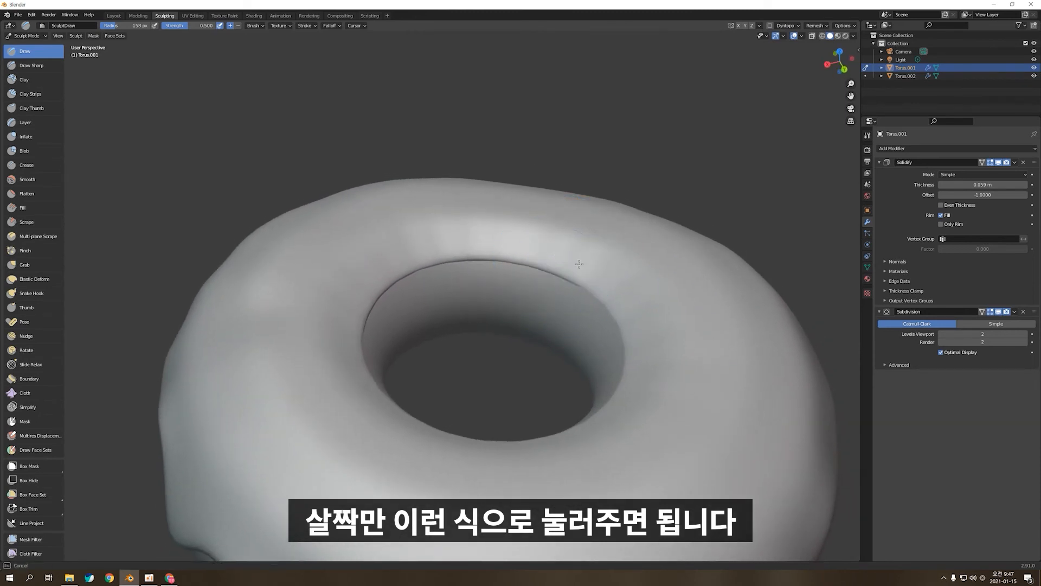
pyautogui.moveTo(573, 247)
pyautogui.mouseDown()
pyautogui.moveTo(565, 255)
pyautogui.moveTo(655, 347)
pyautogui.moveTo(643, 346)
pyautogui.moveTo(579, 265)
pyautogui.mouseUp()
pyautogui.hotkey('ctrl', 'z')
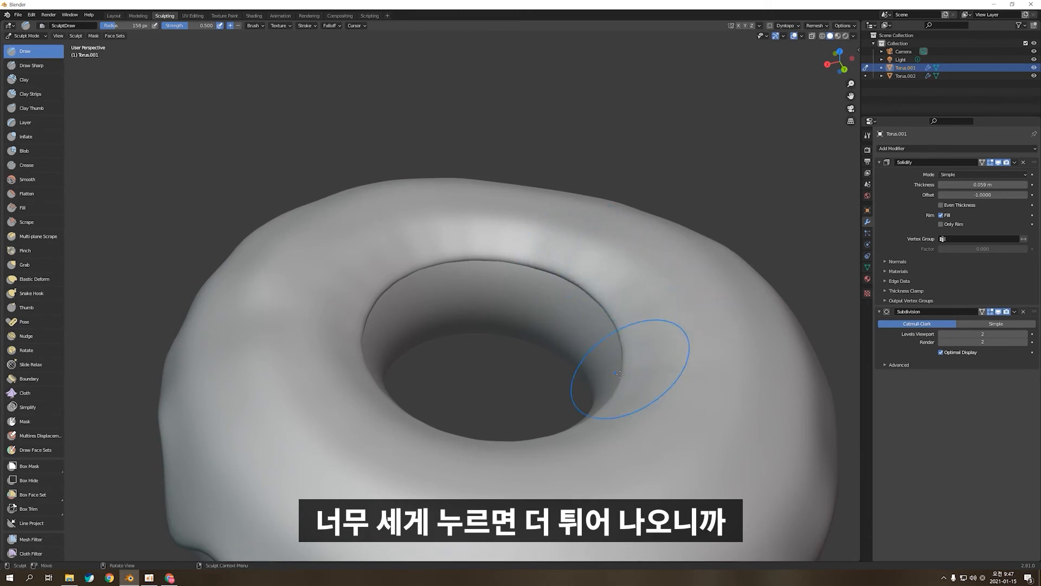
# Step: Set the Draw brush radius to 121 px and smooth the icing along the far side of the donut's hole
pyautogui.moveTo(518, 407)
pyautogui.mouseDown(button='middle')
pyautogui.moveTo(380, 336)
pyautogui.moveTo(369, 319)
pyautogui.mouseUp(button='middle')
pyautogui.scroll(-3, 374, 320)
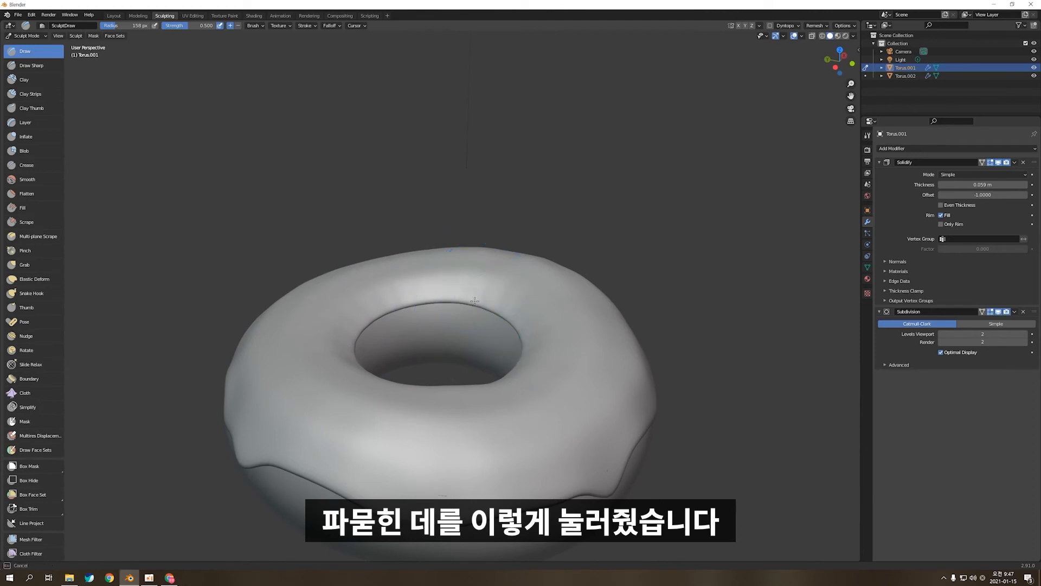
pyautogui.moveTo(480, 271); pyautogui.dragTo(482, 321, button='middle')
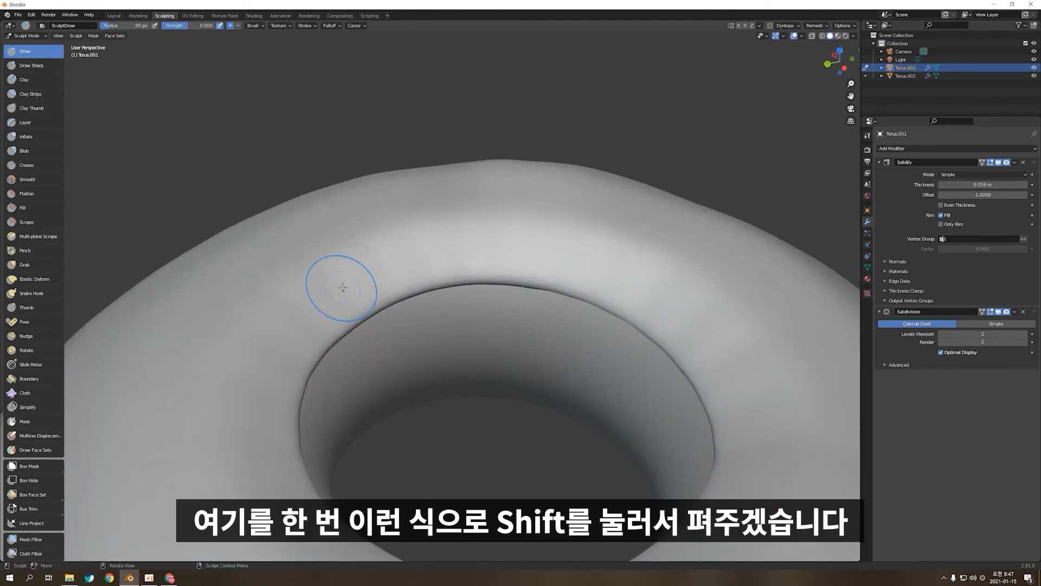
pyautogui.press('f')
pyautogui.moveTo(354, 278)
pyautogui.keyDown('shift'); pyautogui.mouseDown()
pyautogui.moveTo(470, 241)
pyautogui.moveTo(478, 260)
pyautogui.mouseUp(); pyautogui.keyUp('shift')
pyautogui.moveTo(434, 299)
pyautogui.mouseDown(button='middle')
pyautogui.moveTo(512, 288)
pyautogui.moveTo(501, 282)
pyautogui.moveTo(459, 302)
pyautogui.mouseUp(button='middle')
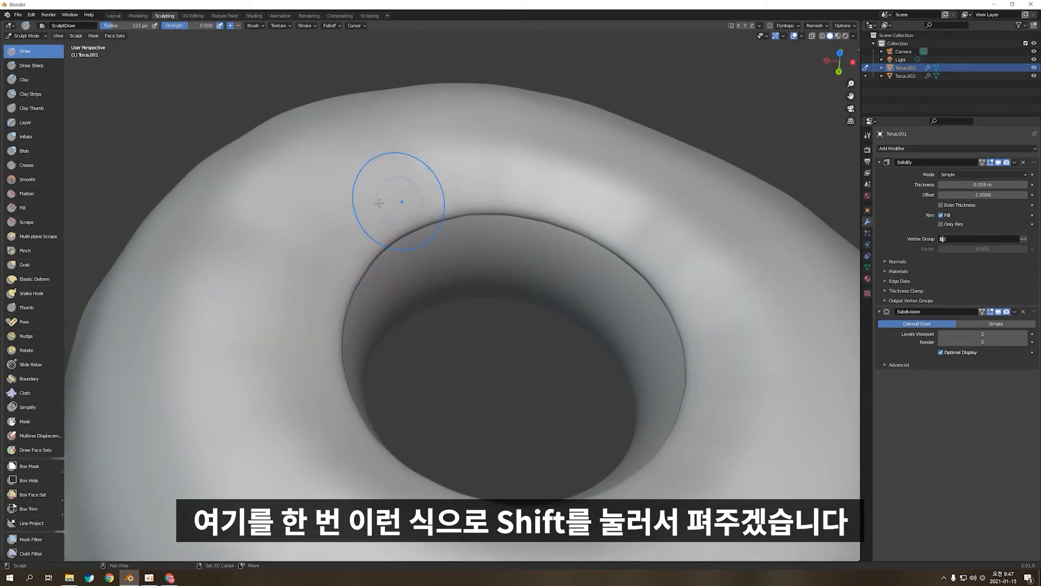
pyautogui.keyDown('shift'); pyautogui.moveTo(382, 202); pyautogui.dragTo(523, 161); pyautogui.keyUp('shift')
pyautogui.moveTo(508, 199); pyautogui.dragTo(548, 193, button='middle')
pyautogui.keyDown('shift'); pyautogui.moveTo(428, 163); pyautogui.dragTo(518, 163); pyautogui.keyUp('shift')
pyautogui.keyDown('shift'); pyautogui.moveTo(624, 162); pyautogui.dragTo(660, 174); pyautogui.keyUp('shift')
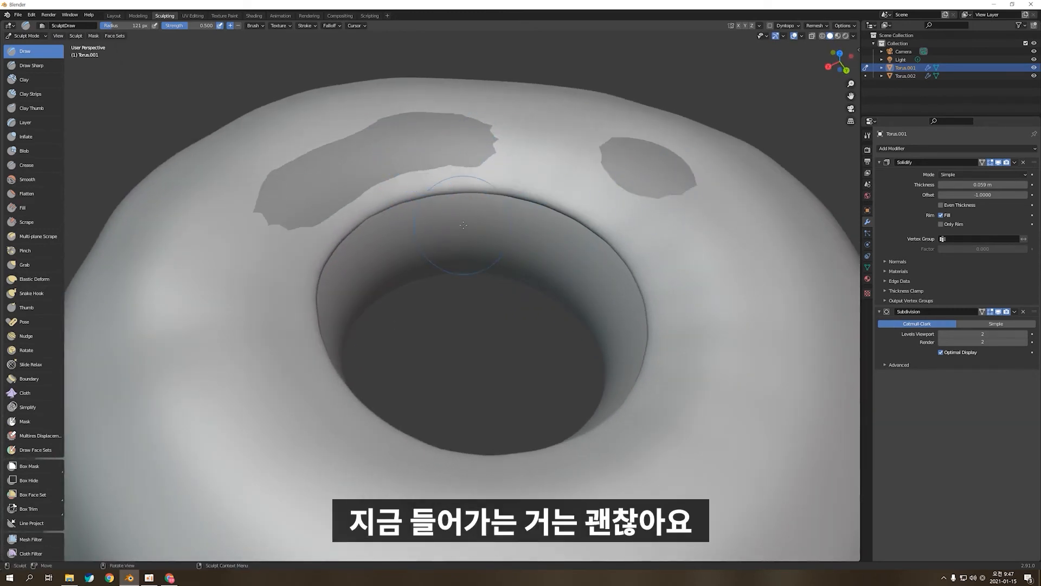
# Step: Continue smoothing the icing in a ring around the rest of the donut's hole, working from several sides
pyautogui.moveTo(623, 179); pyautogui.dragTo(705, 178, button='middle')
pyautogui.keyDown('shift'); pyautogui.moveTo(347, 170); pyautogui.dragTo(405, 170, button='middle'); pyautogui.keyUp('shift')
pyautogui.keyDown('shift'); pyautogui.moveTo(405, 169); pyautogui.dragTo(602, 209); pyautogui.keyUp('shift')
pyautogui.moveTo(602, 209); pyautogui.dragTo(564, 226, button='middle')
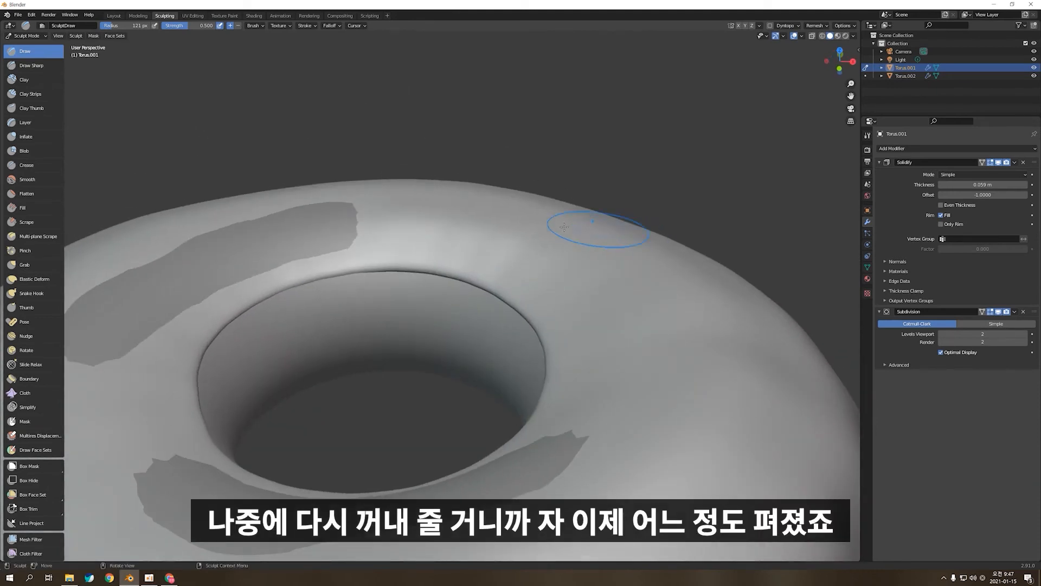
pyautogui.moveTo(552, 271); pyautogui.dragTo(575, 299, button='middle')
pyautogui.moveTo(286, 287)
pyautogui.keyDown('shift'); pyautogui.mouseDown()
pyautogui.moveTo(383, 267)
pyautogui.moveTo(570, 291)
pyautogui.mouseUp(); pyautogui.keyUp('shift')
pyautogui.moveTo(466, 323); pyautogui.dragTo(216, 319, button='middle')
pyautogui.moveTo(215, 319)
pyautogui.keyDown('shift'); pyautogui.mouseDown()
pyautogui.moveTo(416, 226)
pyautogui.moveTo(529, 243)
pyautogui.mouseUp(); pyautogui.keyUp('shift')
pyautogui.scroll(-9, 488, 304)
pyautogui.scroll(3, 482, 312)
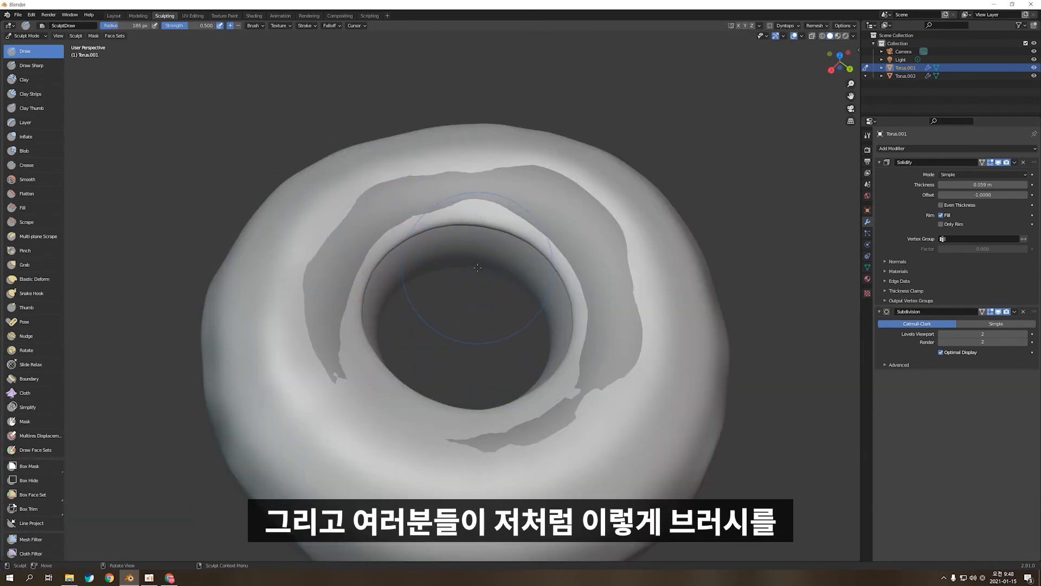
# Step: Resize the Draw brush several times, both interactively and through its radius setting, ending at 263 px
pyautogui.press('f')
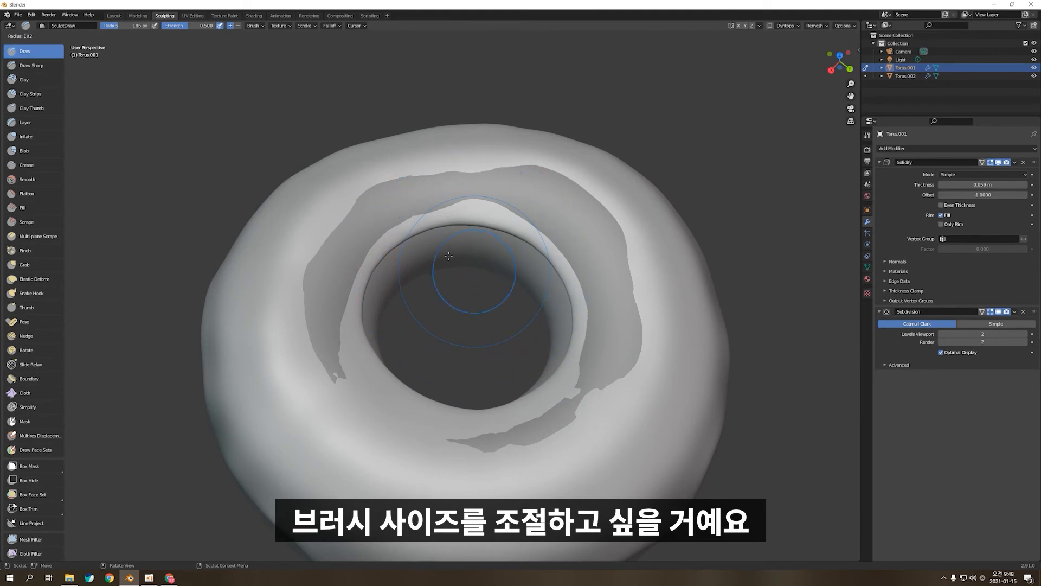
pyautogui.click(457, 265)
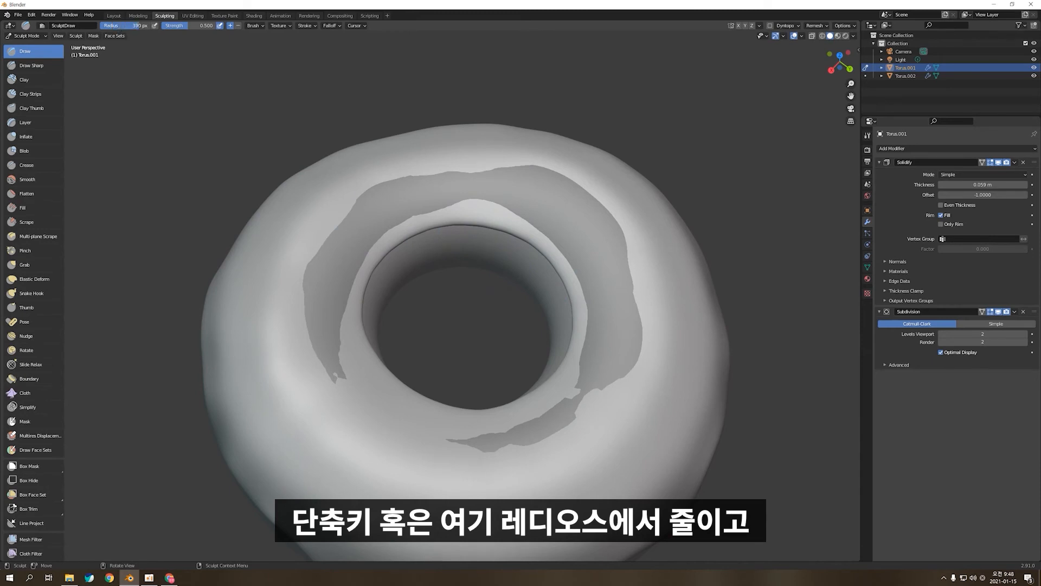
pyautogui.moveTo(126, 25); pyautogui.dragTo(109, 25)
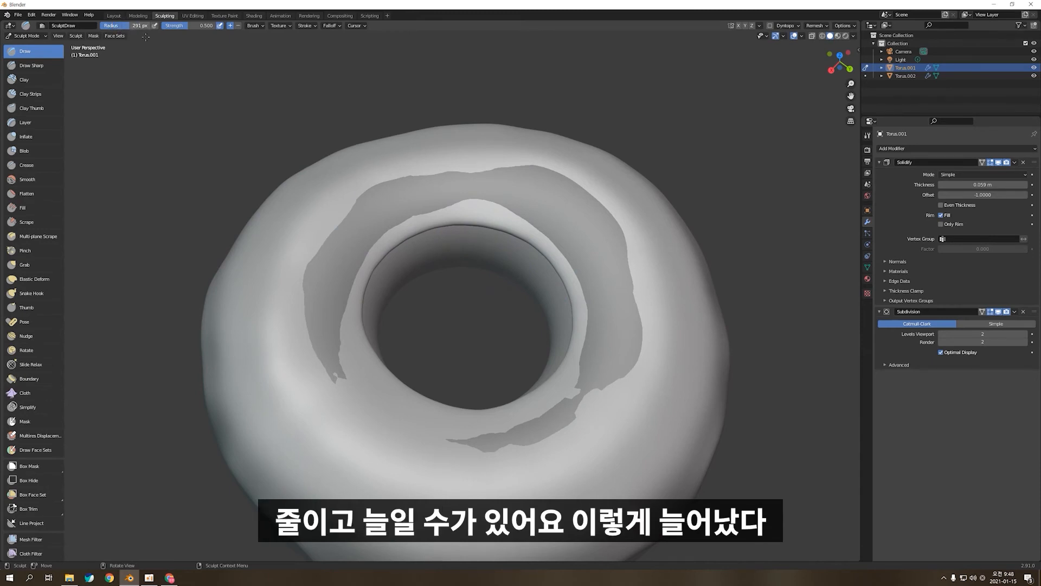
pyautogui.press('f')
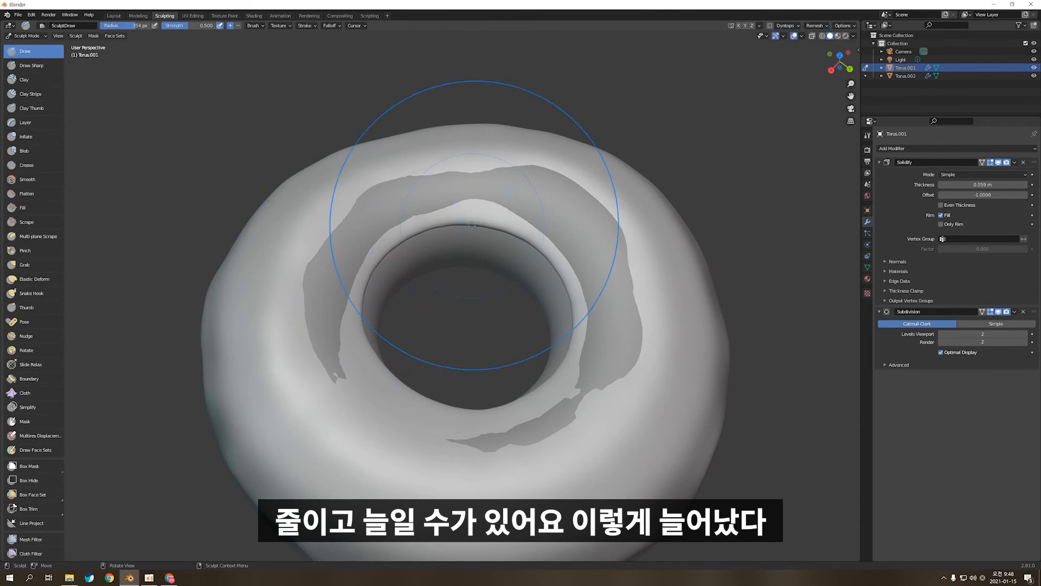
pyautogui.click(384, 230)
pyautogui.moveTo(123, 26); pyautogui.dragTo(135, 26)
pyautogui.press('f')
pyautogui.click(390, 243)
# Step: Raise the whole icing at once with a single Draw brush dab large enough to cover the entire donut
pyautogui.scroll(-4, 347, 279)
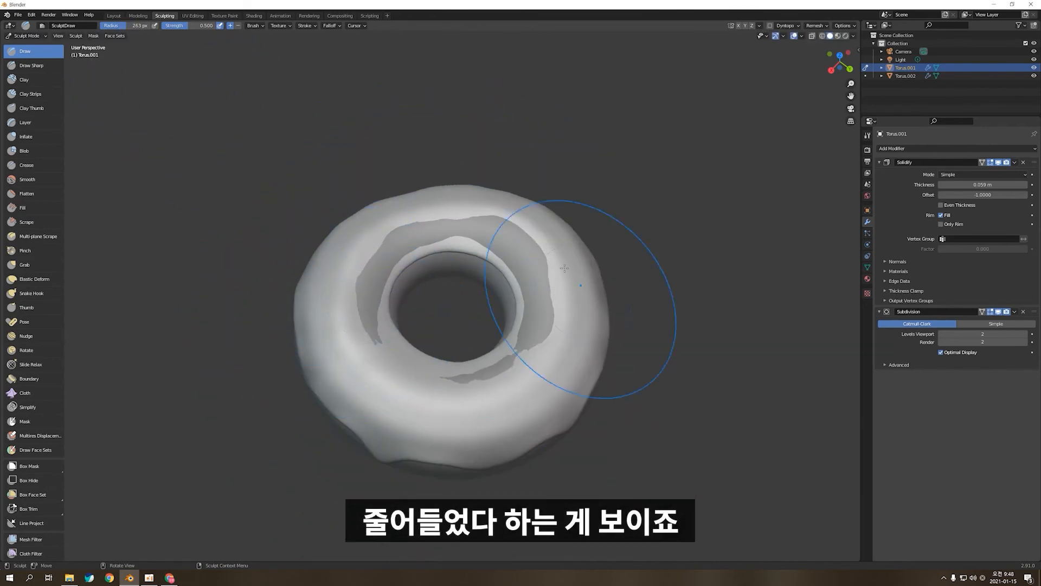
pyautogui.scroll(-1, 442, 306)
pyautogui.scroll(-3, 380, 287)
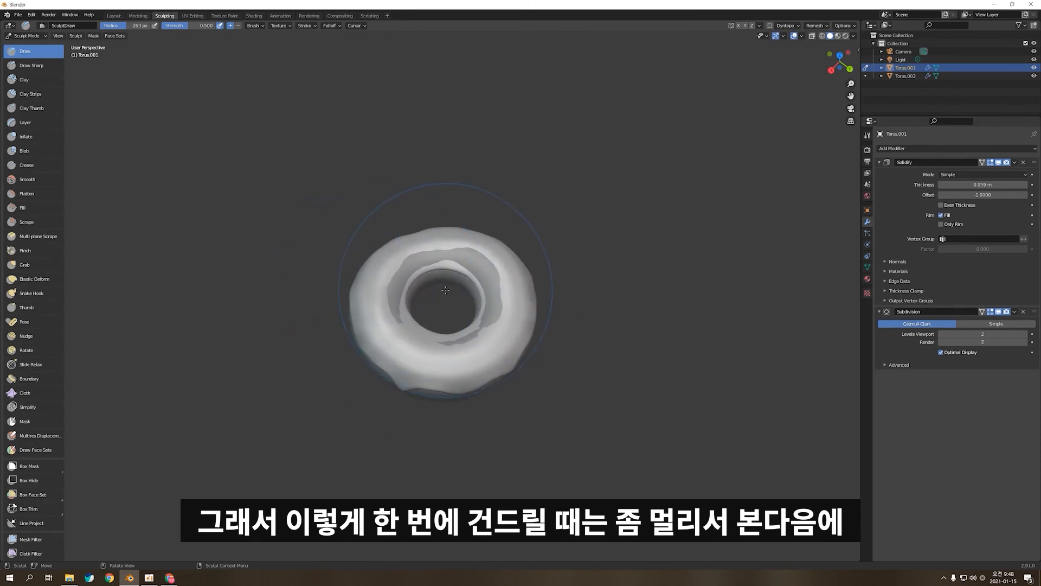
pyautogui.scroll(-2, 448, 287)
pyautogui.click(466, 282)
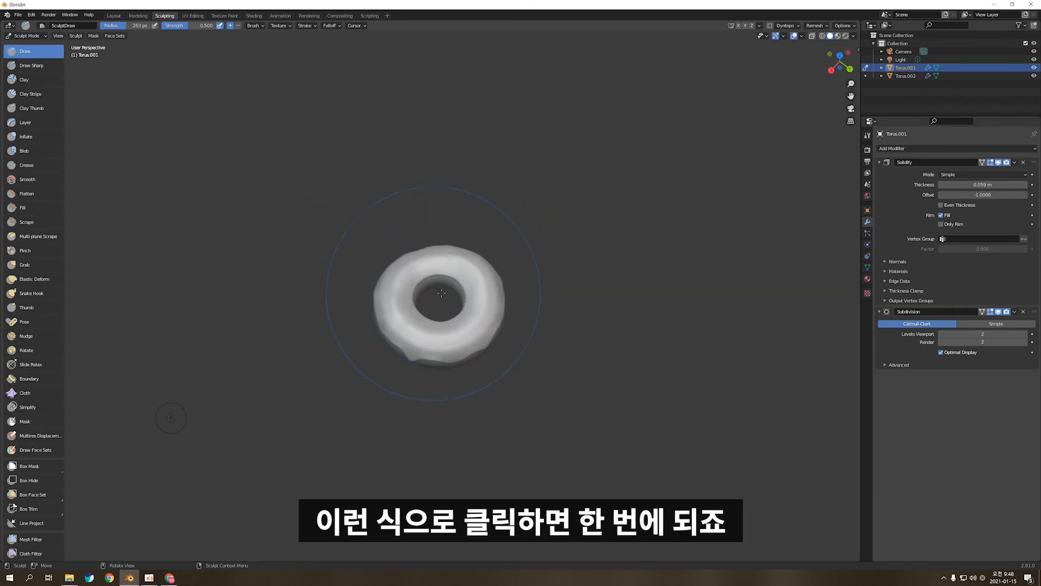
# Step: Pull the icing's outer slope and lower edge slightly downward at a few spots with the Grab brush
pyautogui.moveTo(437, 289); pyautogui.dragTo(401, 264, button='middle')
pyautogui.scroll(6, 423, 287)
pyautogui.moveTo(431, 312)
pyautogui.mouseDown(button='middle')
pyautogui.moveTo(610, 287)
pyautogui.moveTo(515, 328)
pyautogui.mouseUp(button='middle')
pyautogui.moveTo(531, 411)
pyautogui.mouseDown(button='middle')
pyautogui.moveTo(502, 420)
pyautogui.moveTo(471, 409)
pyautogui.moveTo(499, 446)
pyautogui.moveTo(602, 364)
pyautogui.mouseUp(button='middle')
pyautogui.press('g')
pyautogui.moveTo(594, 350); pyautogui.dragTo(604, 370)
pyautogui.moveTo(583, 331); pyautogui.dragTo(587, 335)
pyautogui.moveTo(371, 374)
pyautogui.mouseDown(button='middle')
pyautogui.moveTo(435, 394)
pyautogui.moveTo(418, 337)
pyautogui.mouseUp(button='middle')
pyautogui.moveTo(495, 352); pyautogui.dragTo(498, 352)
pyautogui.moveTo(497, 353)
pyautogui.mouseDown(button='middle')
pyautogui.moveTo(542, 360)
pyautogui.moveTo(541, 370)
pyautogui.mouseUp(button='middle')
# Step: Set the Draw brush radius to 209 px and smooth the uneven areas between the donut's hole and outer edge
pyautogui.press('x')
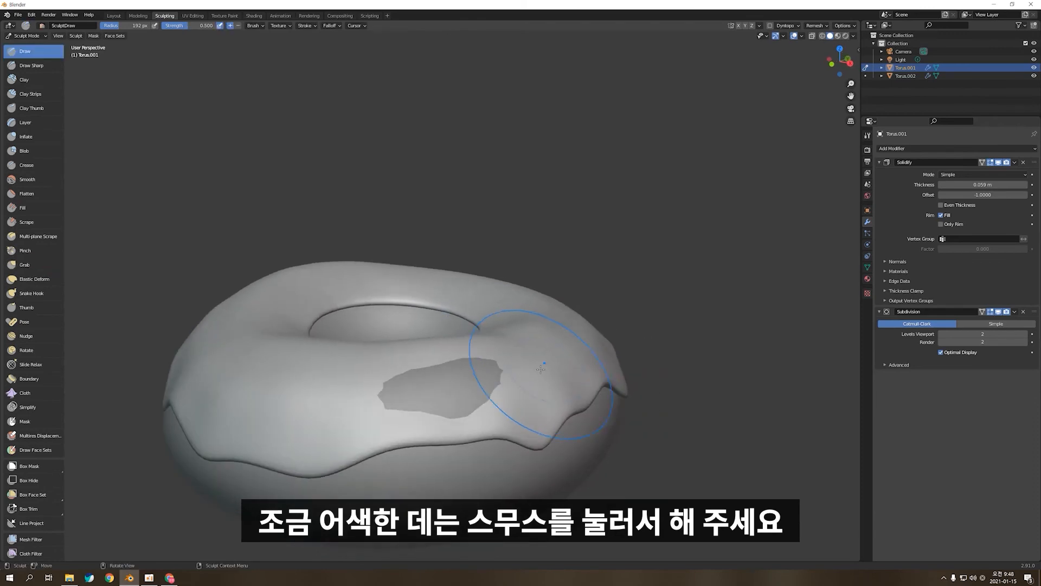
pyautogui.press('f')
pyautogui.click(528, 378)
pyautogui.keyDown('shift'); pyautogui.moveTo(445, 383); pyautogui.dragTo(467, 378); pyautogui.keyUp('shift')
pyautogui.moveTo(468, 379); pyautogui.dragTo(466, 445, button='middle')
pyautogui.moveTo(469, 445); pyautogui.dragTo(519, 406)
pyautogui.keyDown('shift'); pyautogui.moveTo(534, 360); pyautogui.dragTo(529, 341); pyautogui.keyUp('shift')
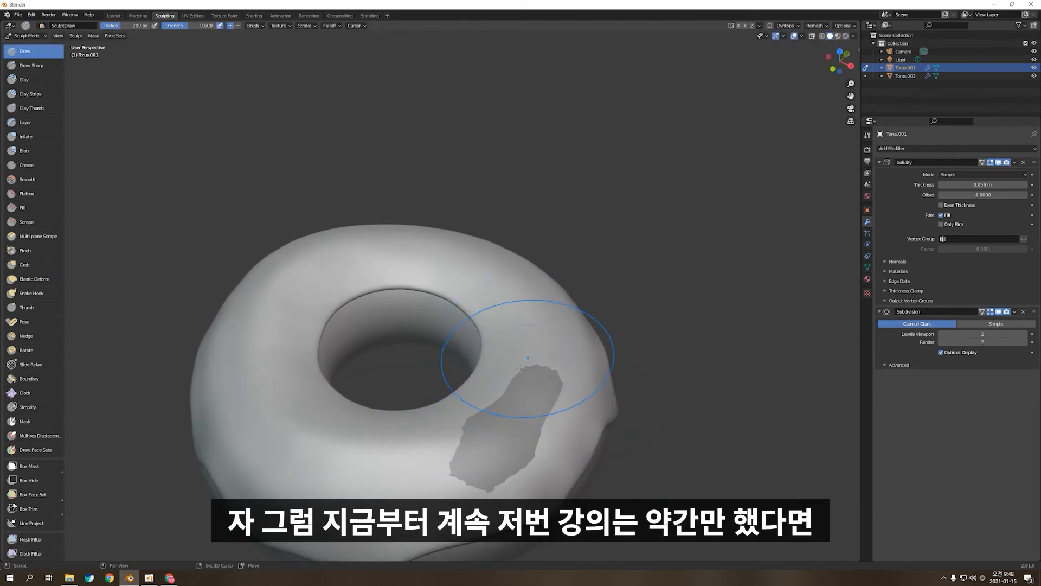
# Step: Set the Draw brush radius to 139 px and even out the top of the icing with strokes from several sides
pyautogui.scroll(-2, 515, 358)
pyautogui.press('f')
pyautogui.click(431, 396)
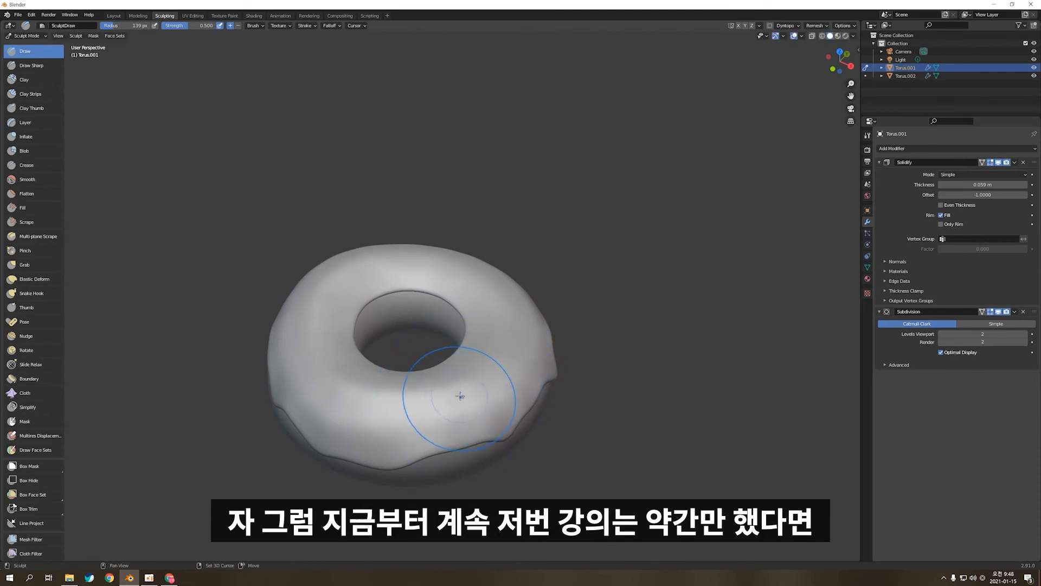
pyautogui.moveTo(425, 406); pyautogui.dragTo(459, 401, button='middle')
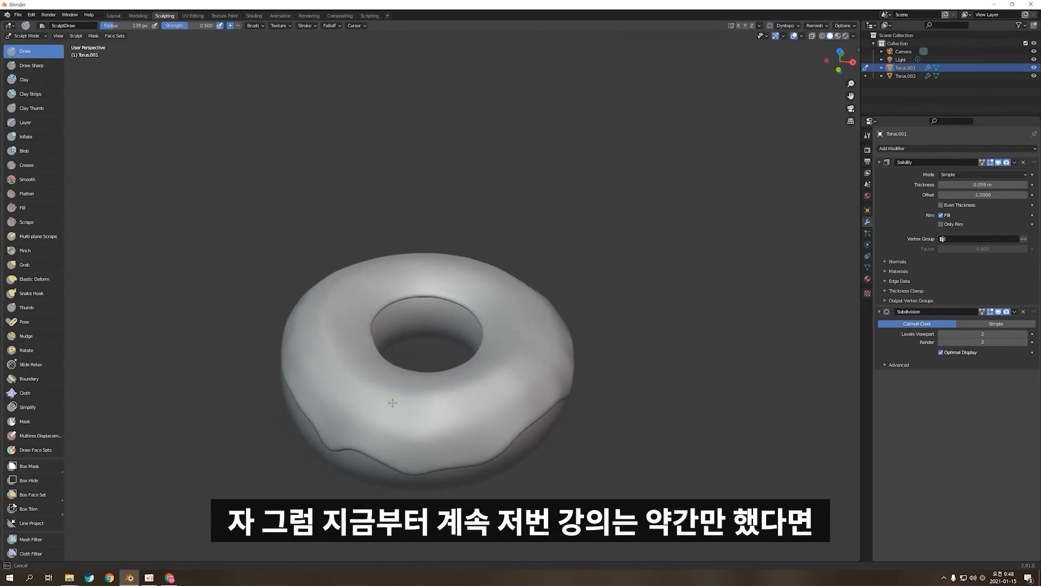
pyautogui.moveTo(377, 340); pyautogui.dragTo(443, 367, button='middle')
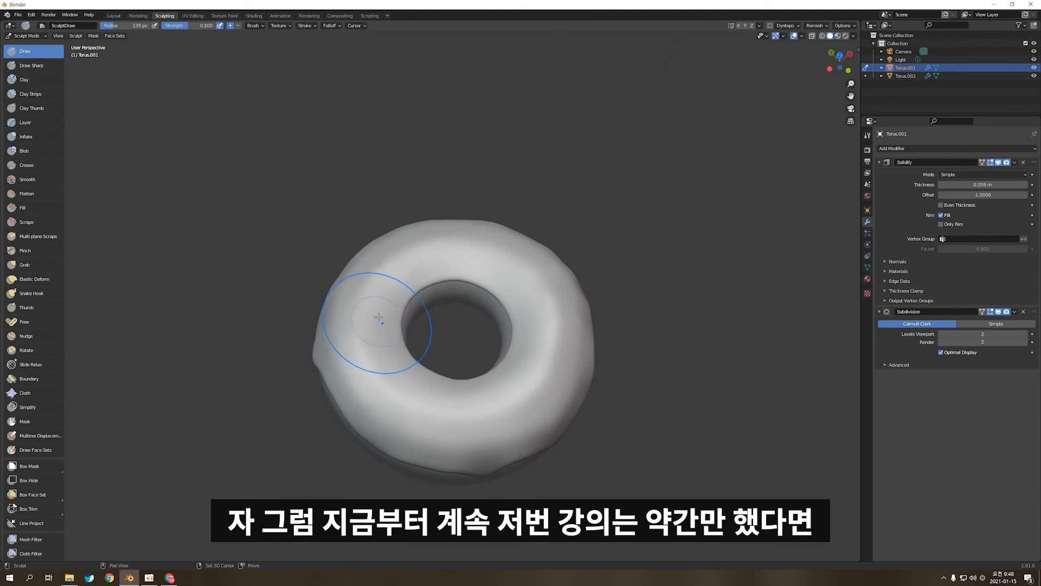
pyautogui.moveTo(396, 275); pyautogui.dragTo(402, 261)
pyautogui.moveTo(461, 247)
pyautogui.mouseDown()
pyautogui.moveTo(525, 265)
pyautogui.moveTo(544, 296)
pyautogui.mouseUp()
pyautogui.moveTo(568, 328); pyautogui.dragTo(479, 342, button='middle')
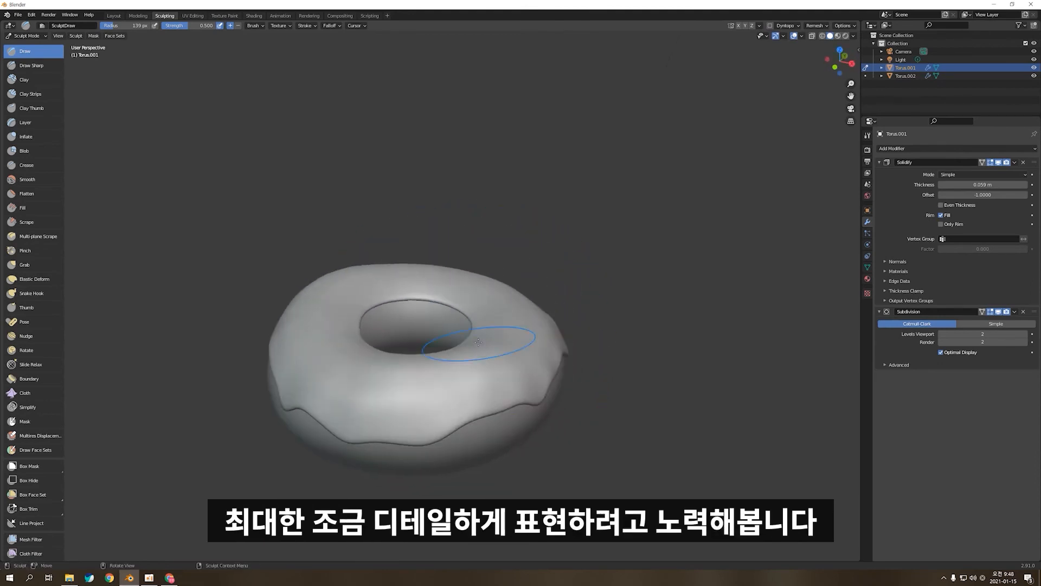
pyautogui.moveTo(509, 363)
pyautogui.mouseDown(button='middle')
pyautogui.moveTo(375, 389)
pyautogui.moveTo(404, 374)
pyautogui.moveTo(446, 400)
pyautogui.mouseUp(button='middle')
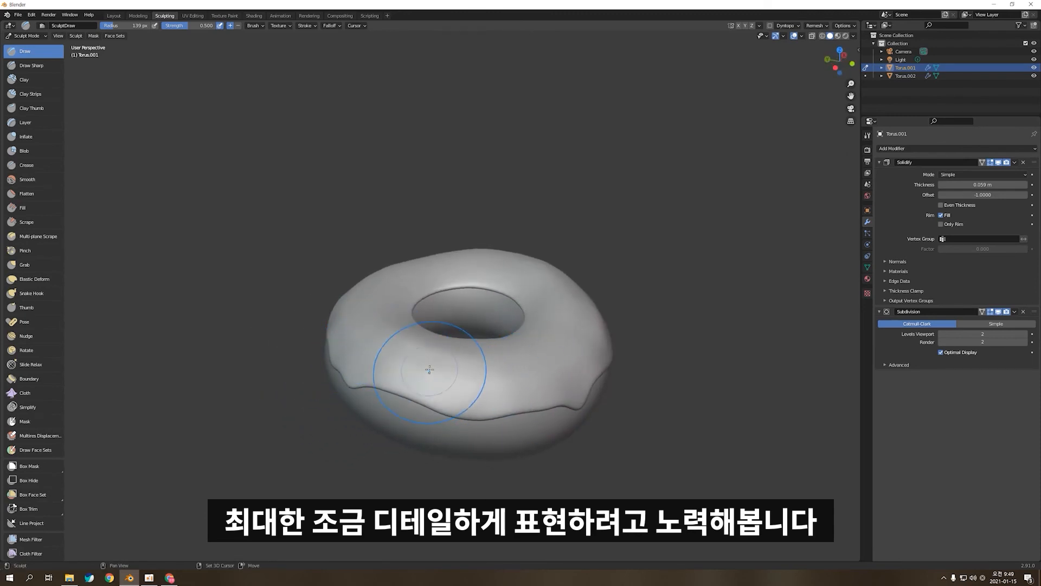
pyautogui.moveTo(545, 396)
pyautogui.mouseDown(button='middle')
pyautogui.moveTo(503, 376)
pyautogui.moveTo(442, 390)
pyautogui.mouseUp(button='middle')
pyautogui.moveTo(477, 393)
pyautogui.mouseDown()
pyautogui.moveTo(511, 377)
pyautogui.moveTo(498, 381)
pyautogui.mouseUp()
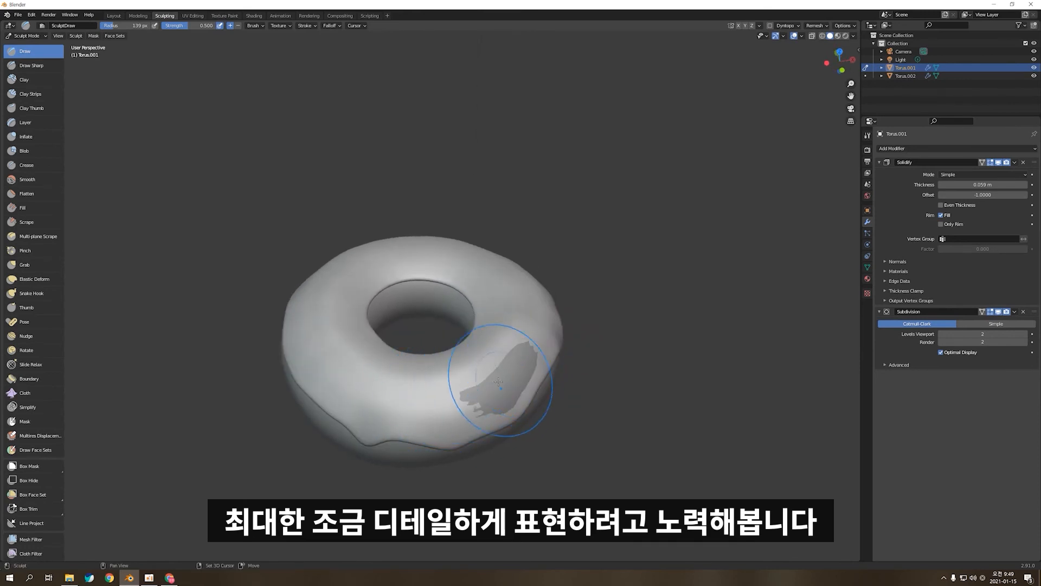
# Step: Switch briefly to Object Mode to check the icing around the donut's hole up close, and return to Sculpt Mode
pyautogui.moveTo(515, 372)
pyautogui.mouseDown(button='middle')
pyautogui.moveTo(442, 380)
pyautogui.moveTo(518, 308)
pyautogui.mouseUp(button='middle')
pyautogui.hotkey('ctrl', 'Tab')
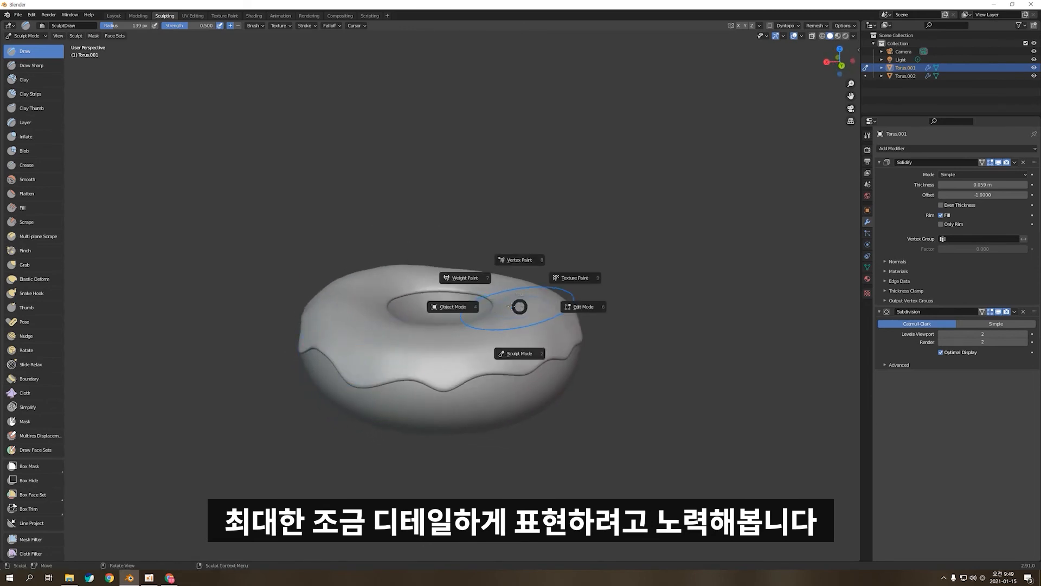
pyautogui.click(486, 310)
pyautogui.scroll(5, 461, 310)
pyautogui.hotkey('ctrl', 'Tab')
pyautogui.click(451, 349)
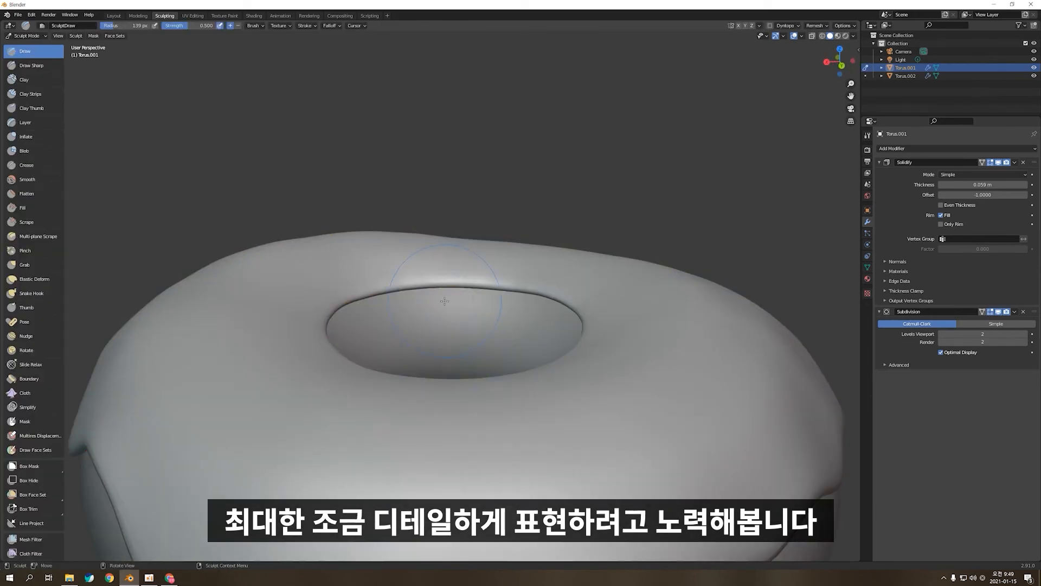
# Step: Choose the Grab brush, set its radius to 273 px and smooth the icing beside the hole's far rim
pyautogui.press('g')
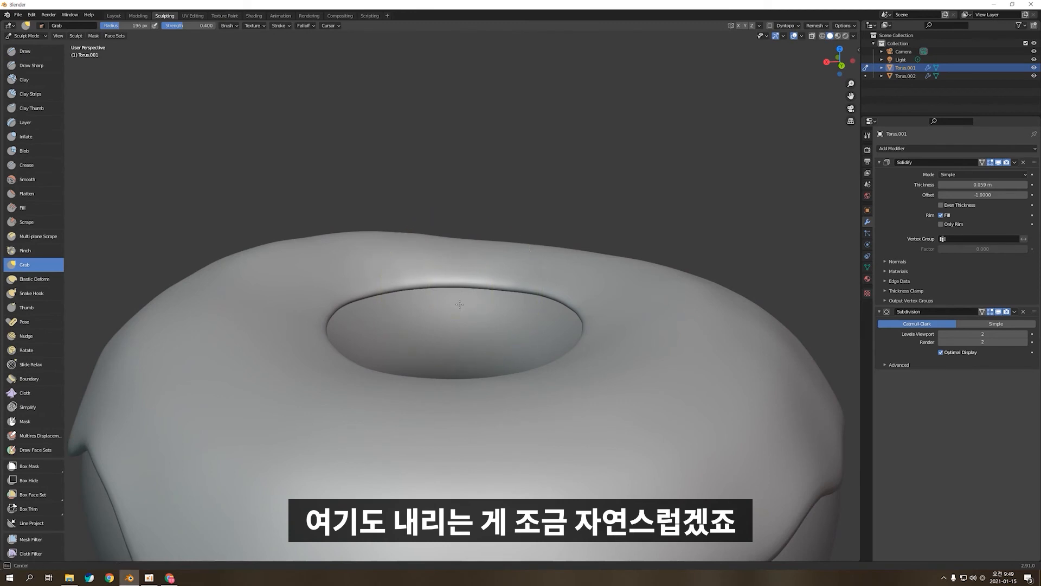
pyautogui.moveTo(464, 343); pyautogui.dragTo(513, 320, button='middle')
pyautogui.press('x')
pyautogui.press('f')
pyautogui.click(522, 275)
pyautogui.moveTo(550, 276)
pyautogui.keyDown('shift'); pyautogui.mouseDown()
pyautogui.moveTo(534, 272)
pyautogui.moveTo(549, 284)
pyautogui.moveTo(530, 286)
pyautogui.mouseUp(); pyautogui.keyUp('shift')
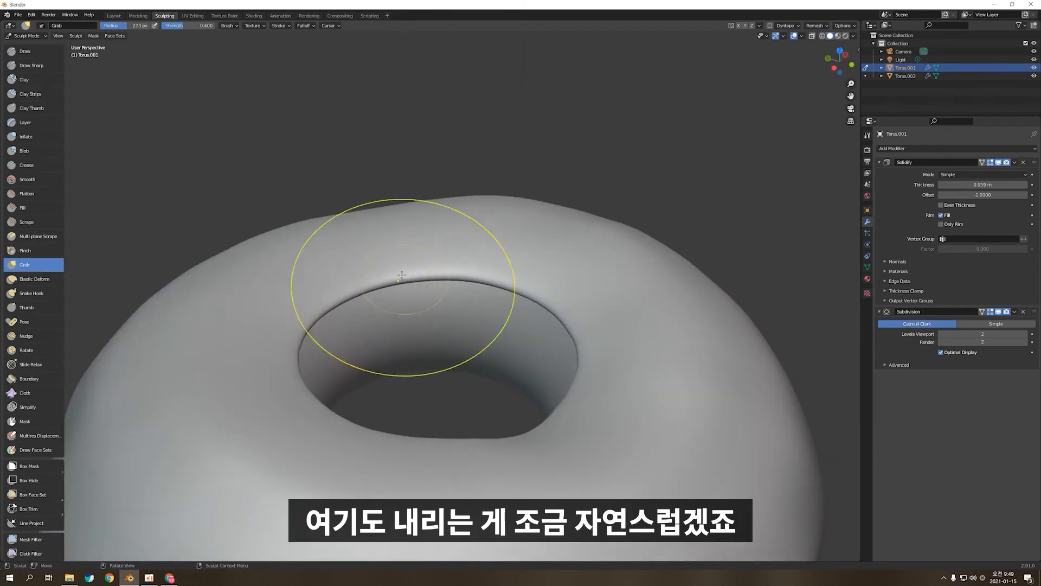
# Step: Pull the icing's inner edge down into the hole at several points around the rim, and reduce the Grab radius to 135 px
pyautogui.moveTo(391, 271); pyautogui.dragTo(395, 297)
pyautogui.moveTo(434, 292); pyautogui.dragTo(488, 285, button='middle')
pyautogui.moveTo(525, 279); pyautogui.dragTo(526, 295)
pyautogui.moveTo(527, 296); pyautogui.dragTo(556, 339, button='middle')
pyautogui.moveTo(552, 342); pyautogui.dragTo(536, 371)
pyautogui.moveTo(548, 304); pyautogui.dragTo(412, 288, button='middle')
pyautogui.moveTo(319, 266); pyautogui.dragTo(321, 306)
pyautogui.press('f')
pyautogui.click(401, 247)
pyautogui.moveTo(242, 329); pyautogui.dragTo(310, 306, button='middle')
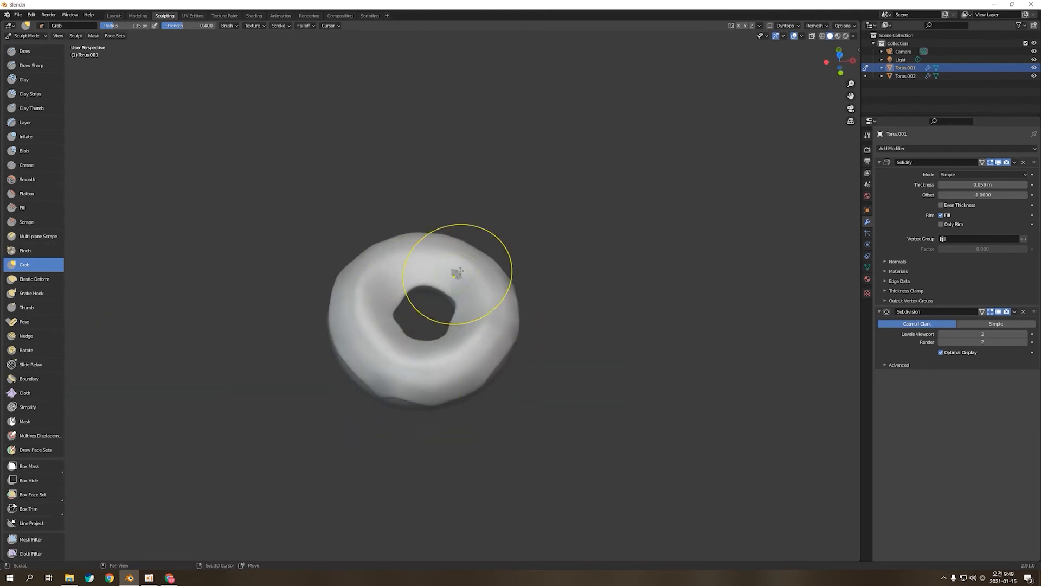
# Step: Leave Sculpt Mode for Object Mode and check the finished donut from the front and at an angle
pyautogui.hotkey('ctrl', 'Tab')
pyautogui.click(458, 235)
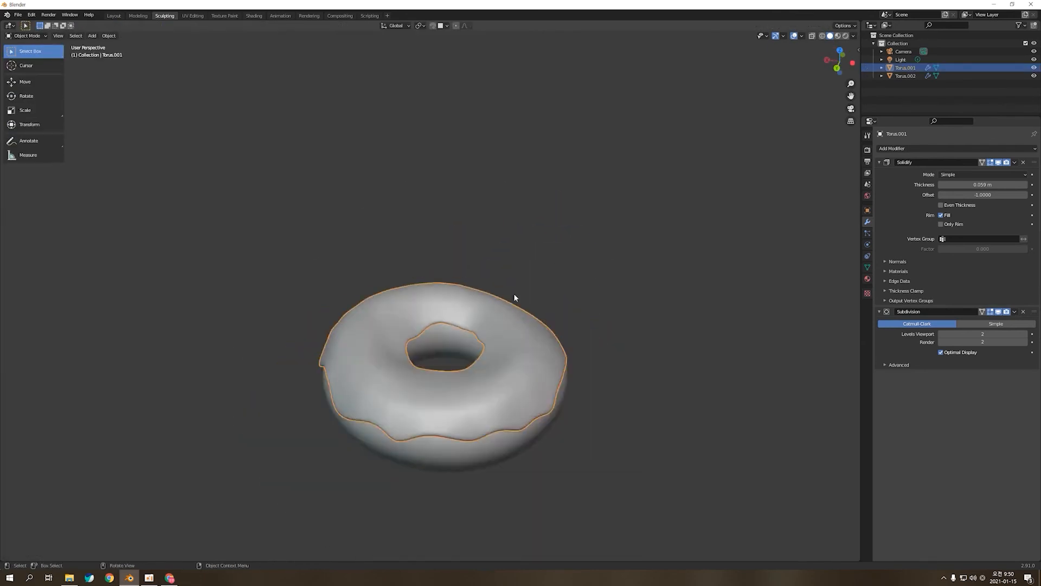
pyautogui.press('KP_1')
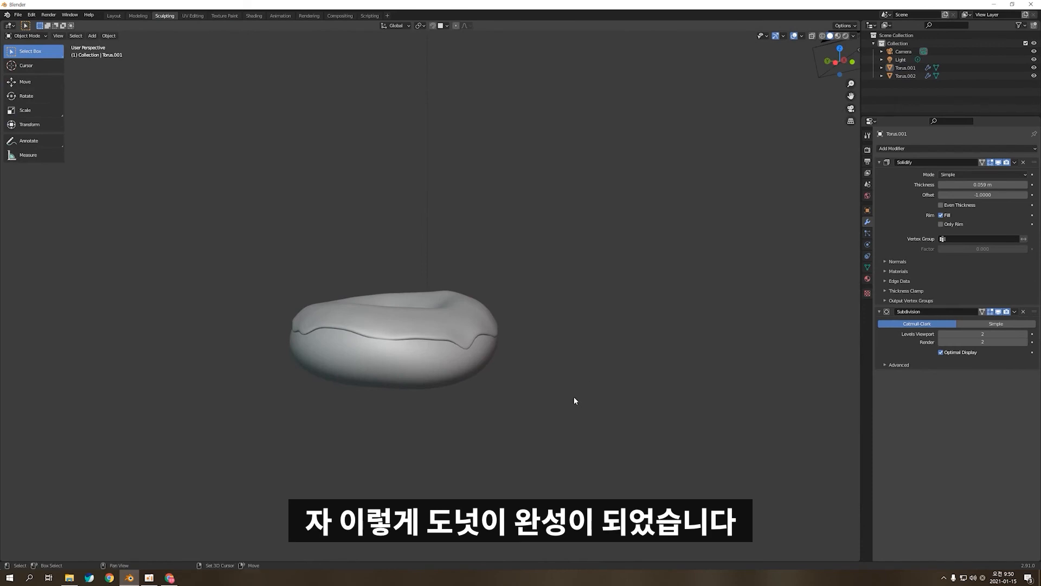
pyautogui.press('KP_1')
pyautogui.moveTo(593, 373); pyautogui.dragTo(529, 386, button='middle')
pyautogui.scroll(3, 530, 386)
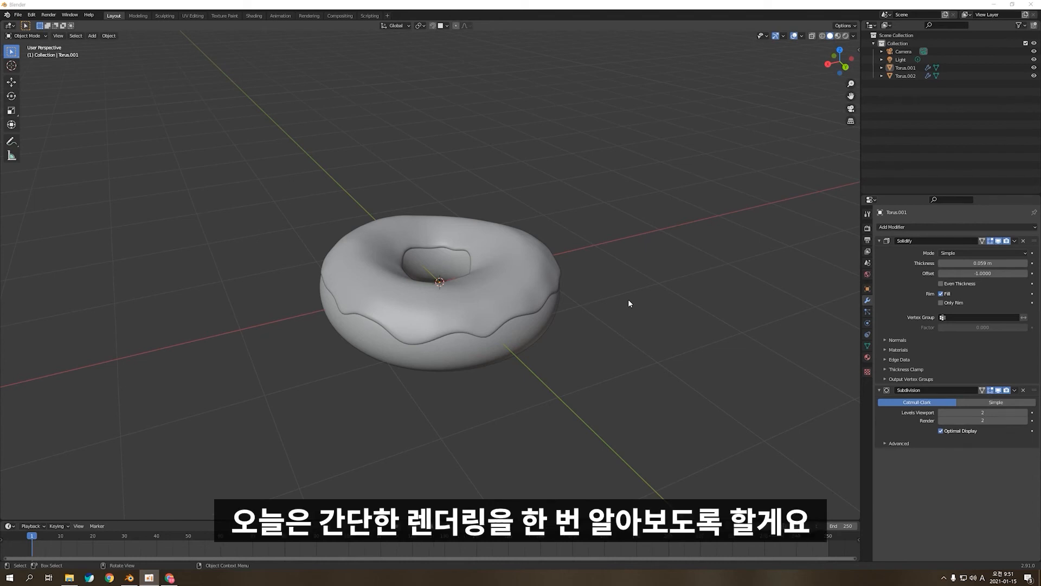
# Step: Add a mesh plane to the scene as the floor for the donut
pyautogui.scroll(-2, 628, 303)
pyautogui.moveTo(627, 302)
pyautogui.mouseDown(button='middle')
pyautogui.moveTo(624, 340)
pyautogui.moveTo(683, 274)
pyautogui.moveTo(641, 316)
pyautogui.mouseUp(button='middle')
pyautogui.scroll(-2, 604, 295)
pyautogui.scroll(1, 553, 272)
pyautogui.hotkey('shift', 'a')
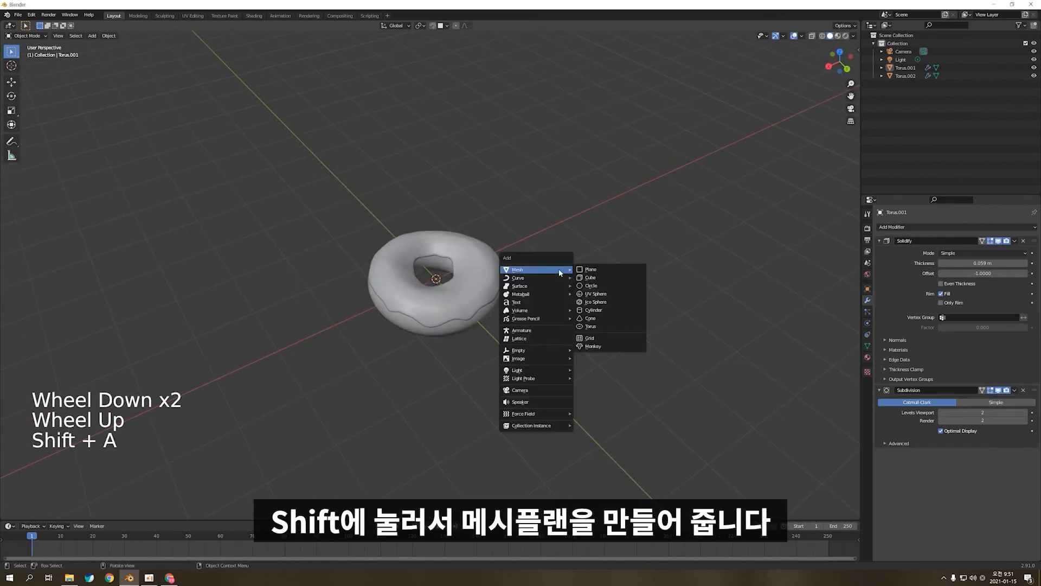
pyautogui.moveTo(537, 269)
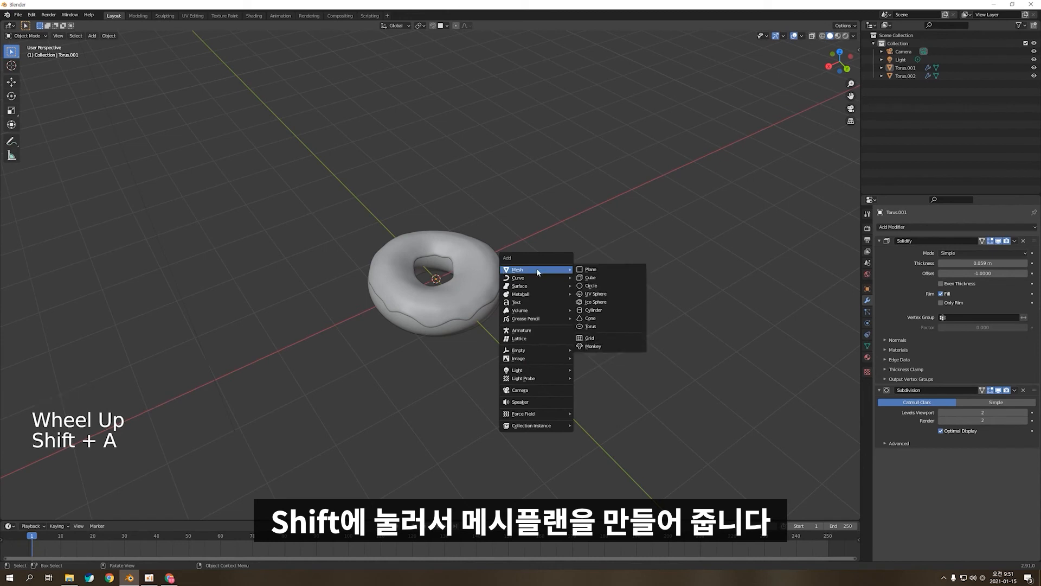
pyautogui.click(604, 267)
# Step: Move the plane straight down along Z by about 0.427 m, placing it just under the donut in front view
pyautogui.scroll(3, 506, 295)
pyautogui.scroll(2, 506, 293)
pyautogui.press('KP_1')
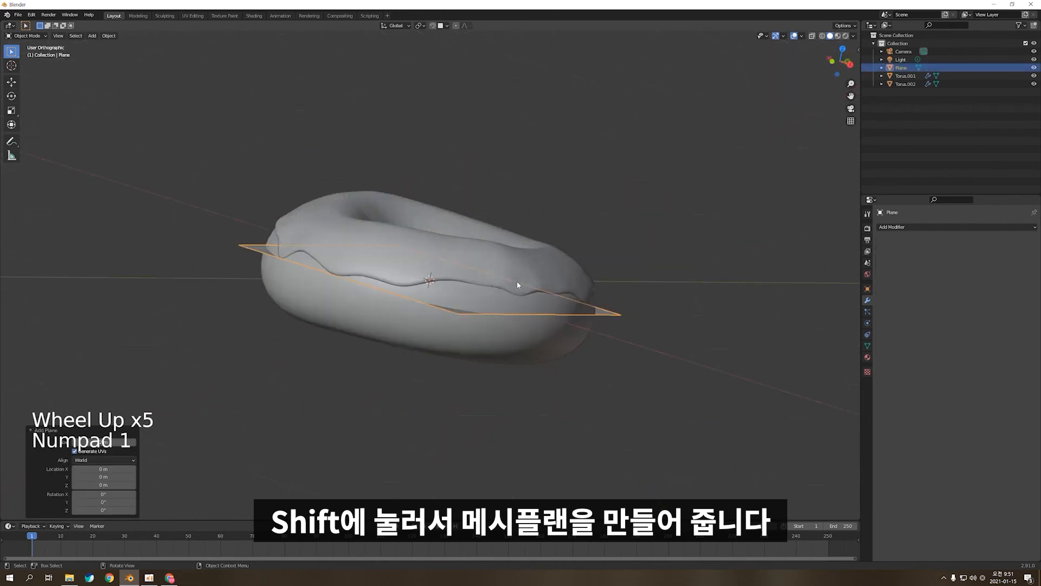
pyautogui.press('g')
pyautogui.press('z')
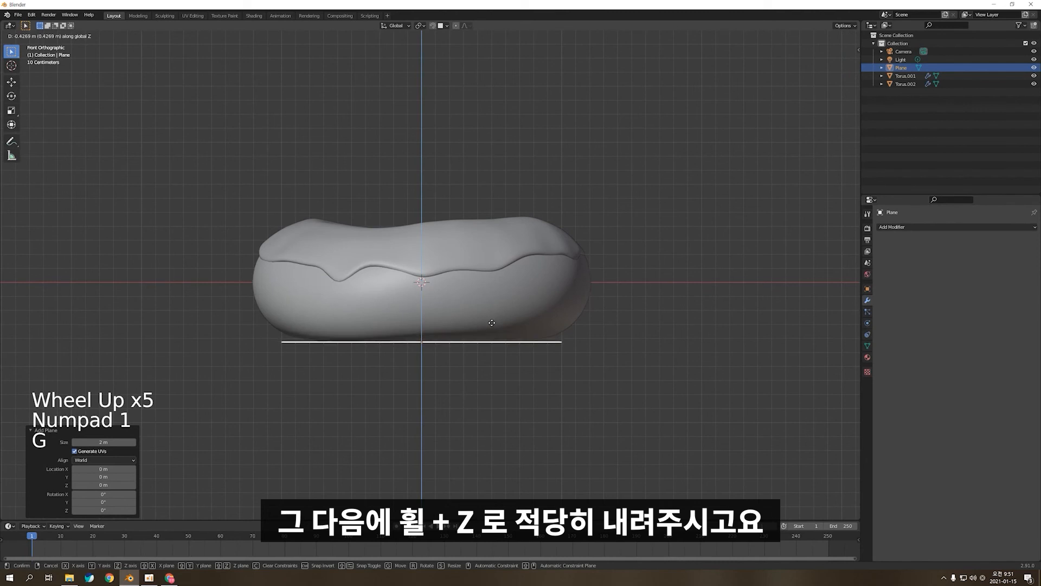
pyautogui.scroll(-4, 489, 353)
pyautogui.moveTo(486, 350); pyautogui.dragTo(476, 404, button='middle')
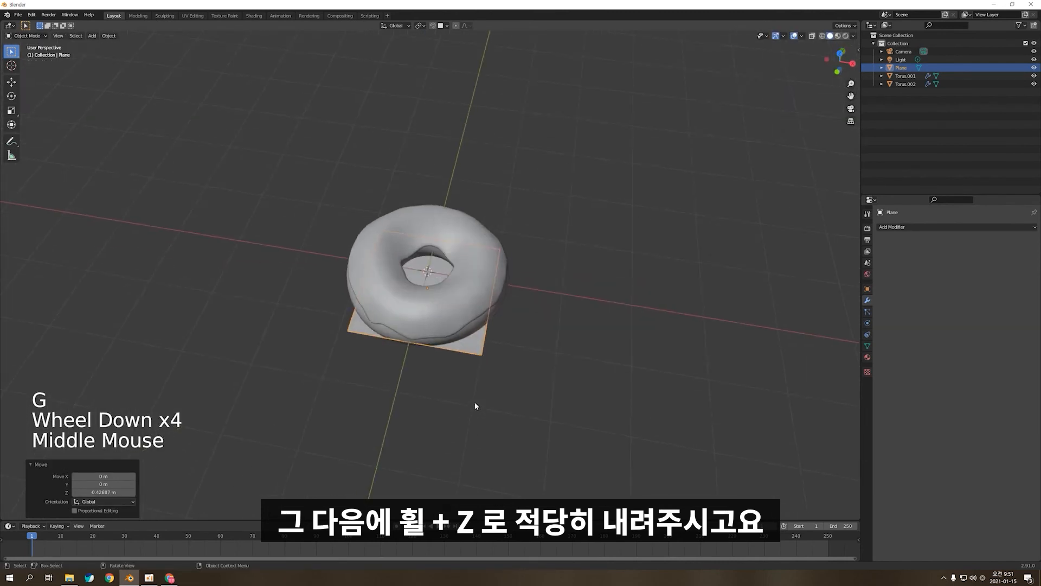
# Step: Scale the plane up uniformly by about 4.42 so it forms a wide floor around the donut
pyautogui.scroll(-5, 488, 325)
pyautogui.press('s')
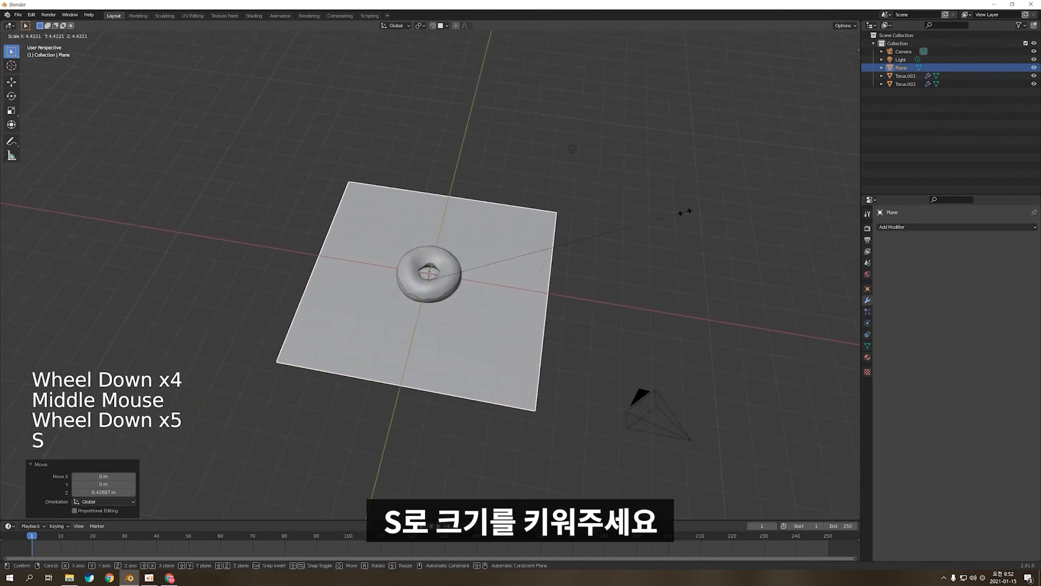
pyautogui.click(681, 214)
pyautogui.scroll(3, 562, 314)
pyautogui.moveTo(562, 314); pyautogui.dragTo(559, 288, button='middle')
pyautogui.scroll(2, 522, 314)
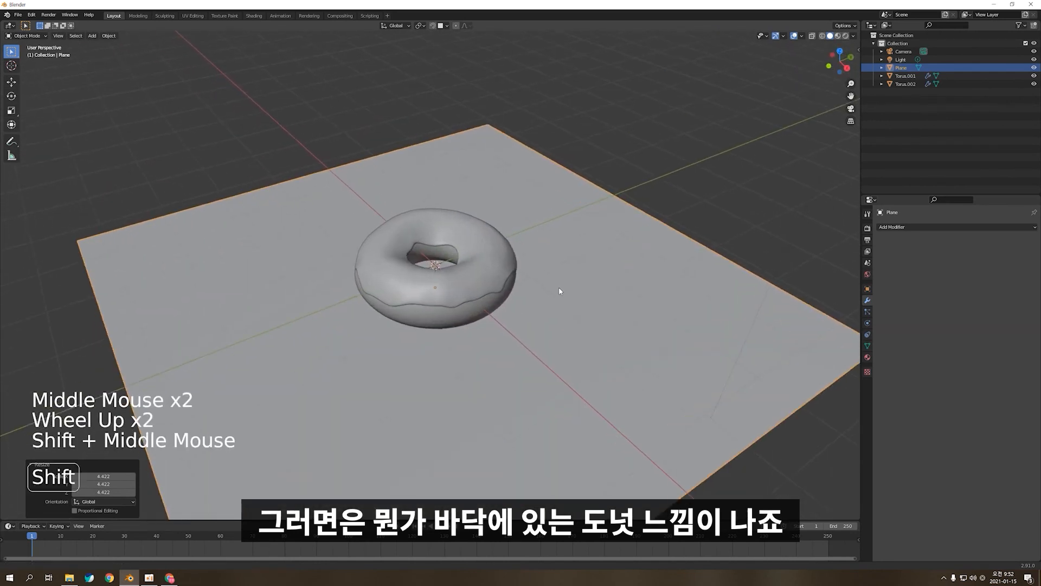
pyautogui.scroll(-3, 428, 229)
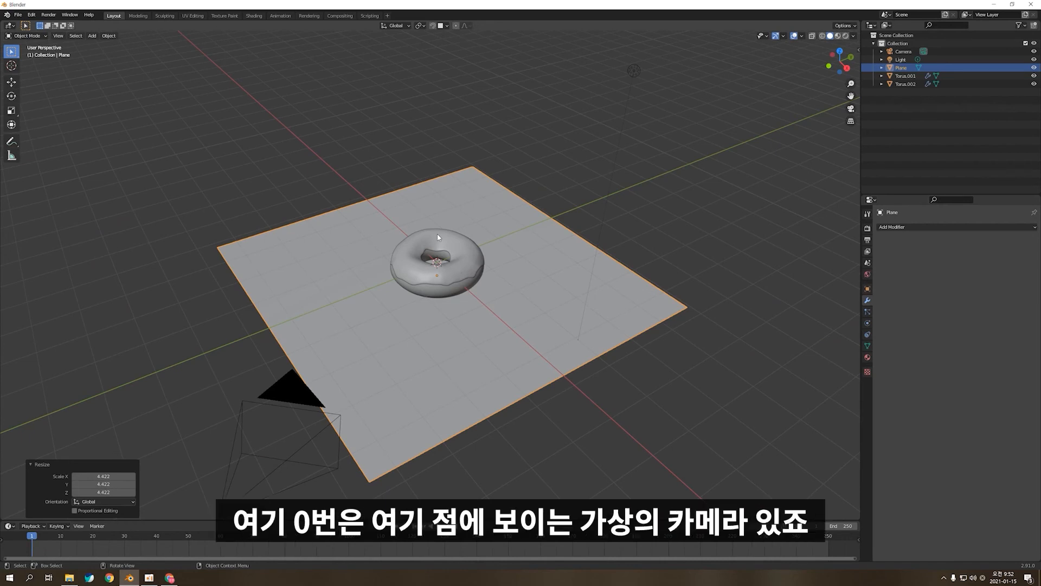
# Step: Look through the scene camera and compare Rendered with Material Preview viewport shading, ending on Rendered
pyautogui.scroll(-3, 372, 455)
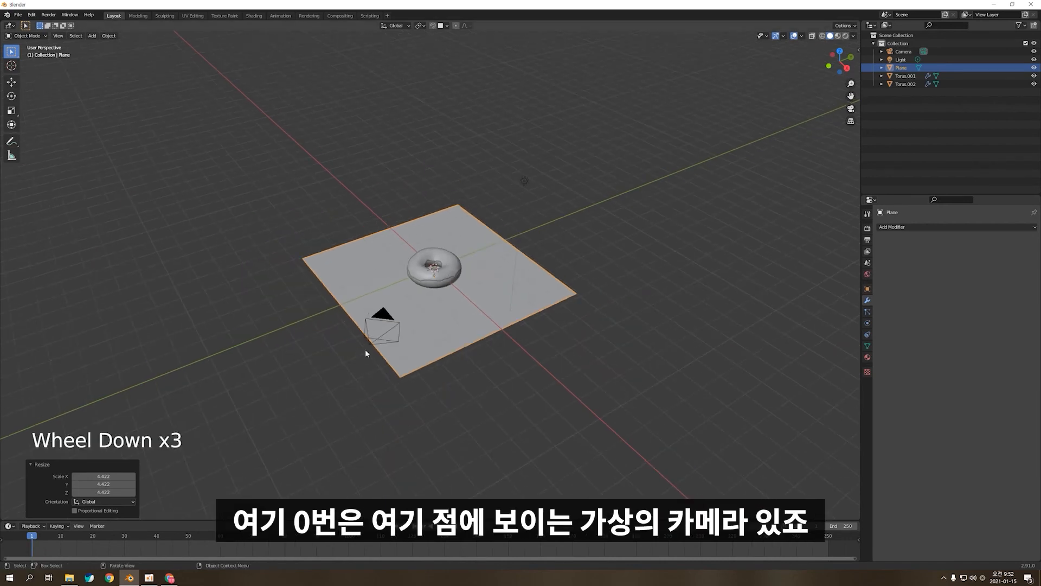
pyautogui.press('KP_0')
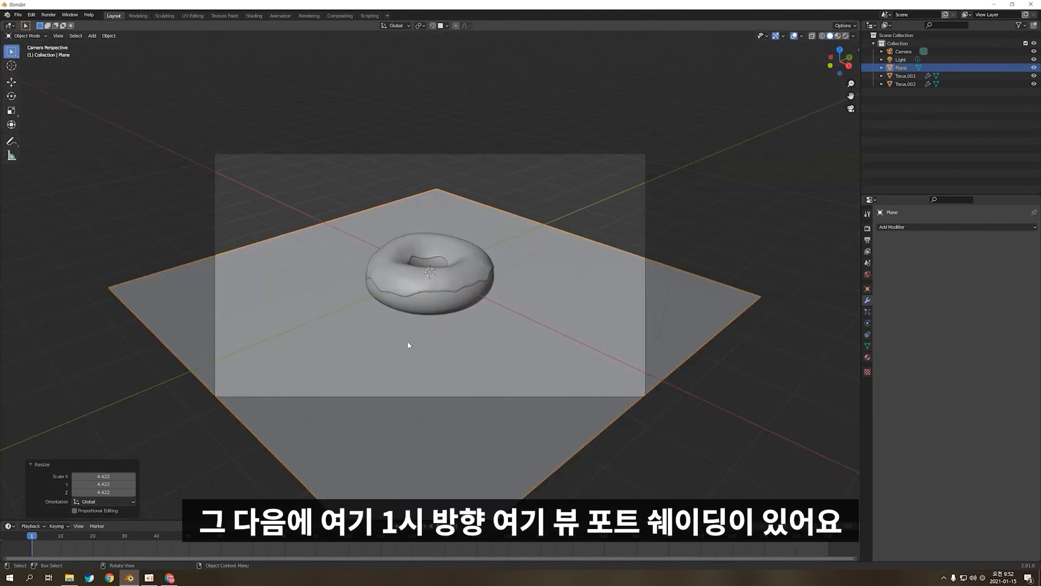
pyautogui.click(844, 39)
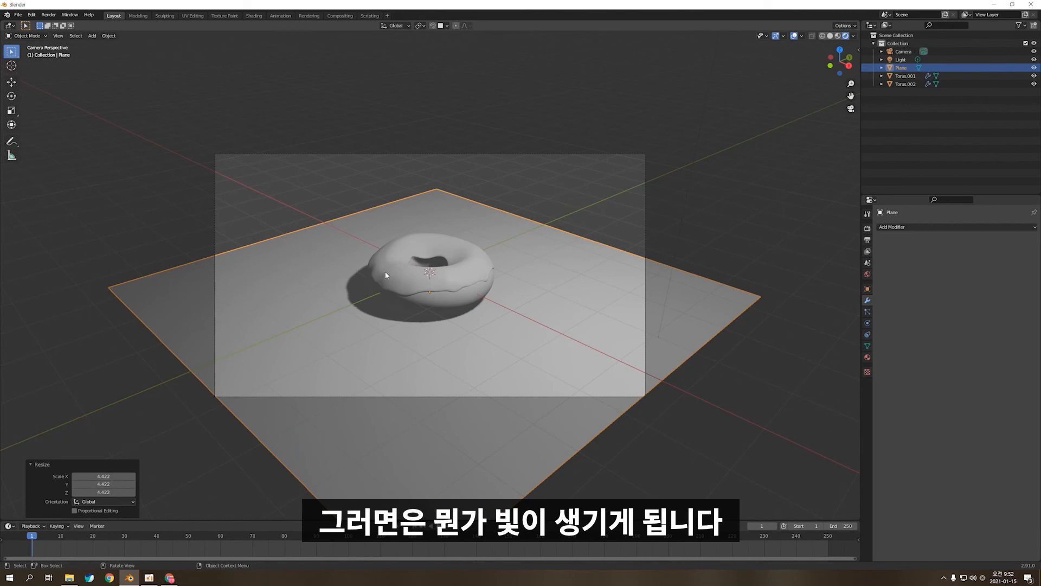
pyautogui.click(839, 37)
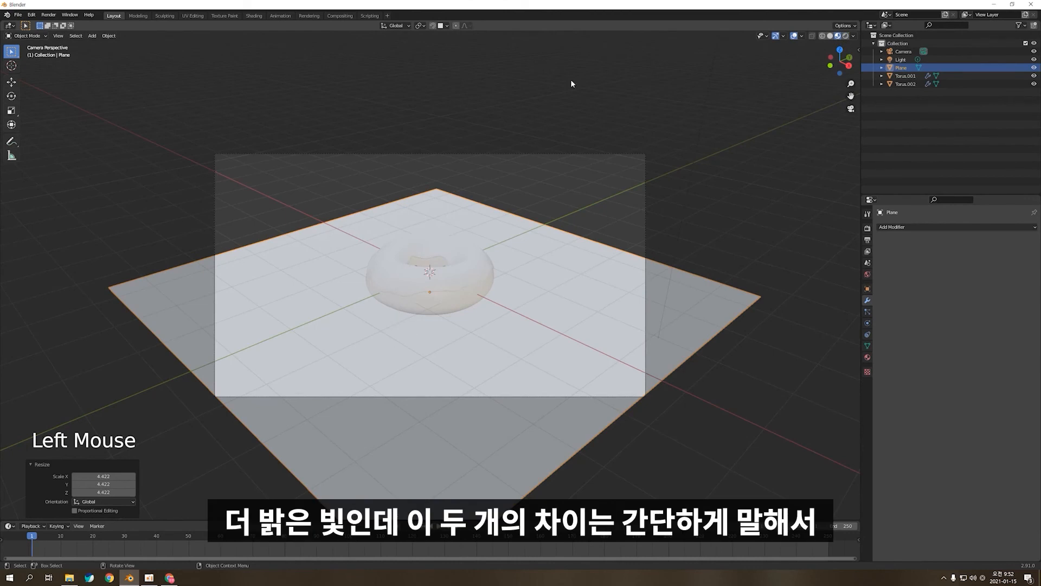
pyautogui.keyDown('shift'); pyautogui.moveTo(572, 83); pyautogui.dragTo(585, 75, button='middle'); pyautogui.keyUp('shift')
pyautogui.click(838, 37)
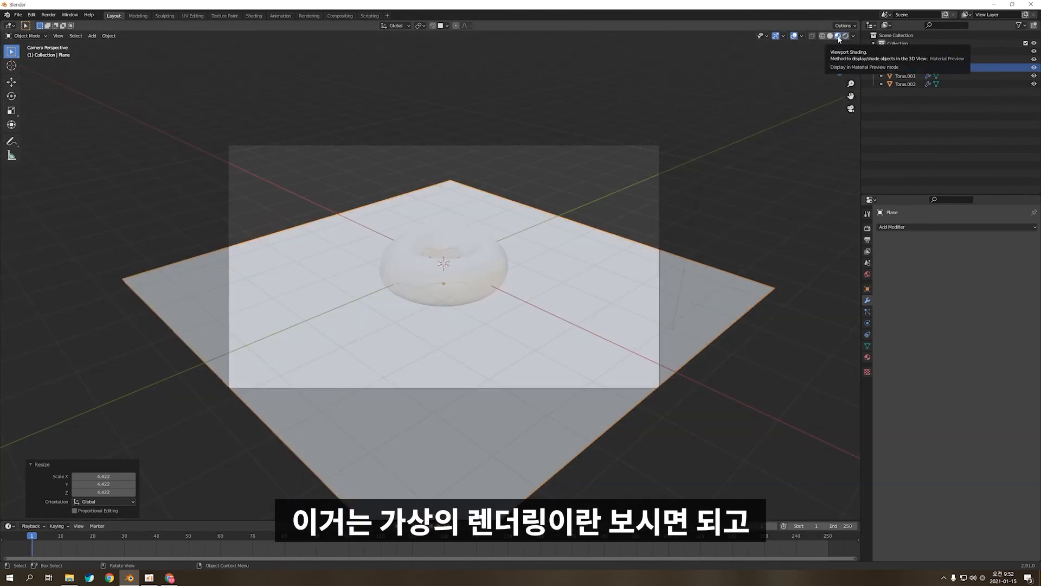
pyautogui.click(845, 38)
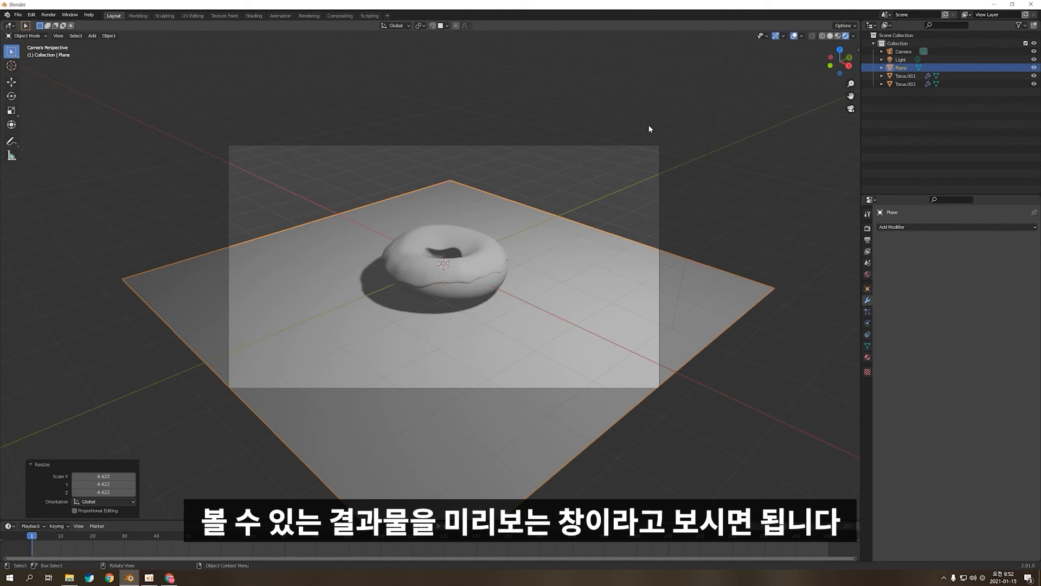
# Step: Move the light closer above the donut, to about X 3.0 m, Y 0.34 m, Z 6.56 m, to change its shadow
pyautogui.scroll(-4, 525, 232)
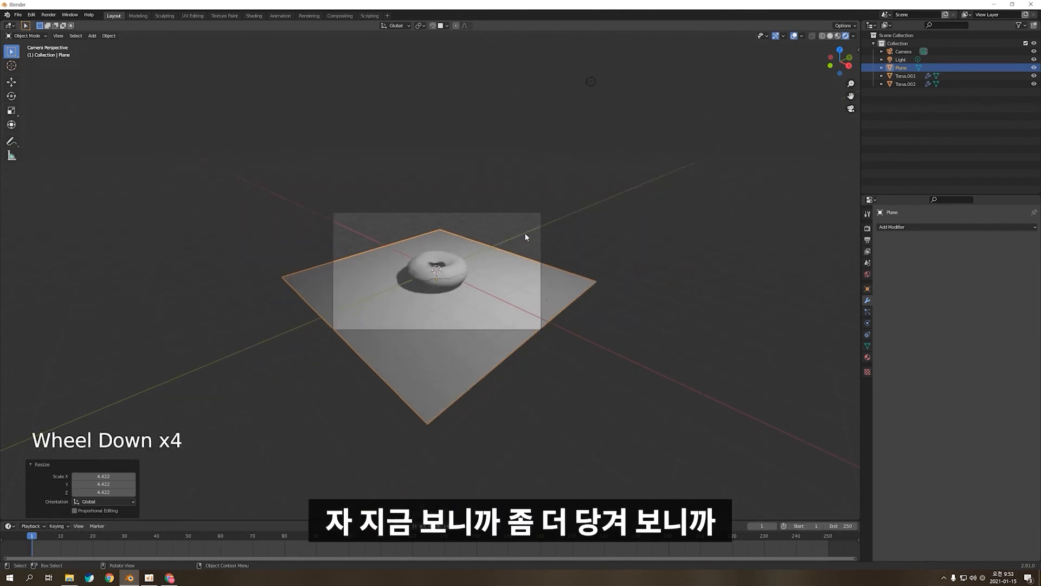
pyautogui.scroll(2, 511, 233)
pyautogui.scroll(-1, 507, 141)
pyautogui.keyDown('shift'); pyautogui.moveTo(506, 141); pyautogui.dragTo(499, 168, button='middle'); pyautogui.keyUp('shift')
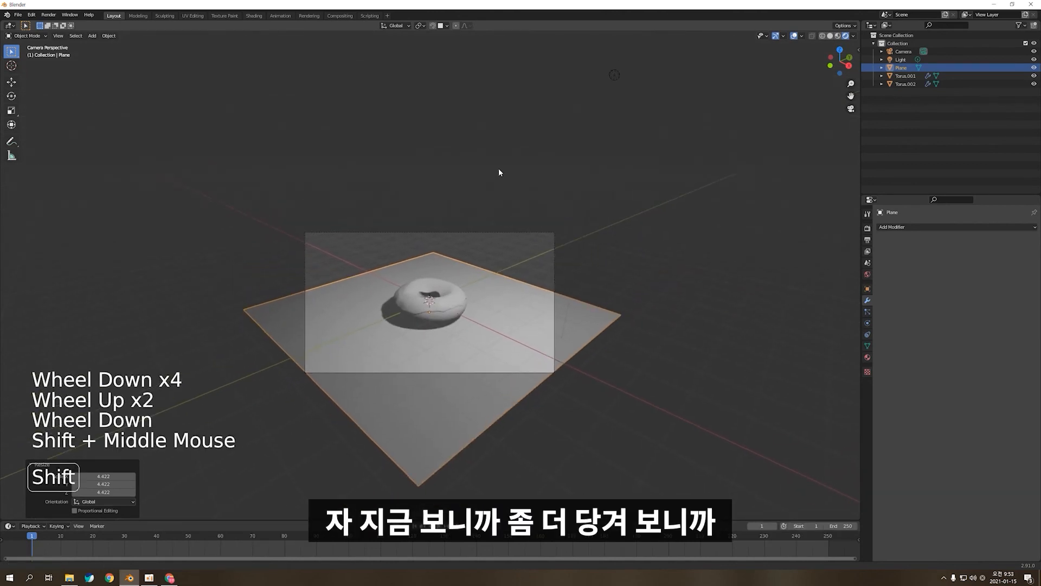
pyautogui.click(614, 75)
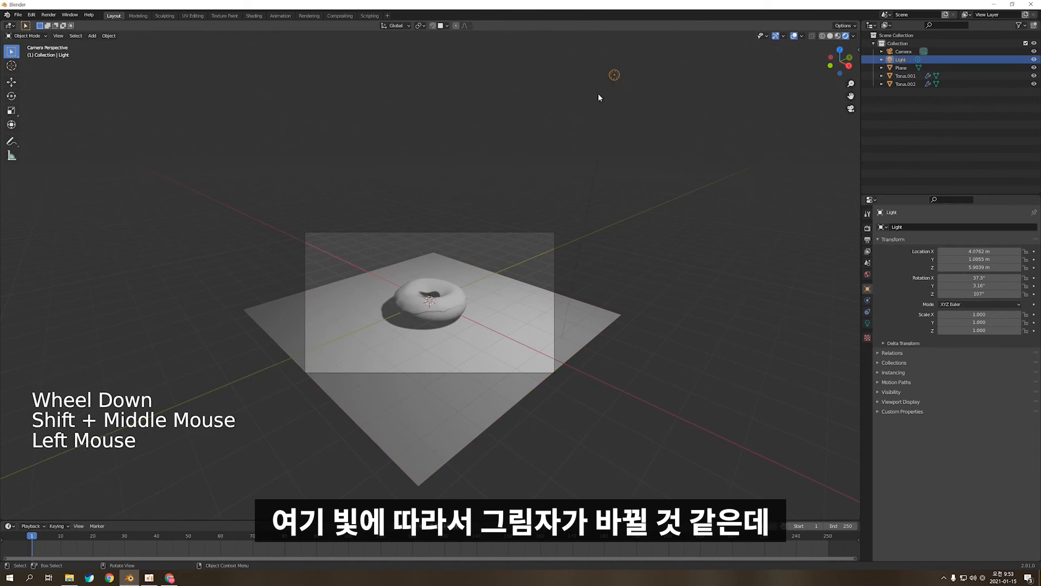
pyautogui.press('g')
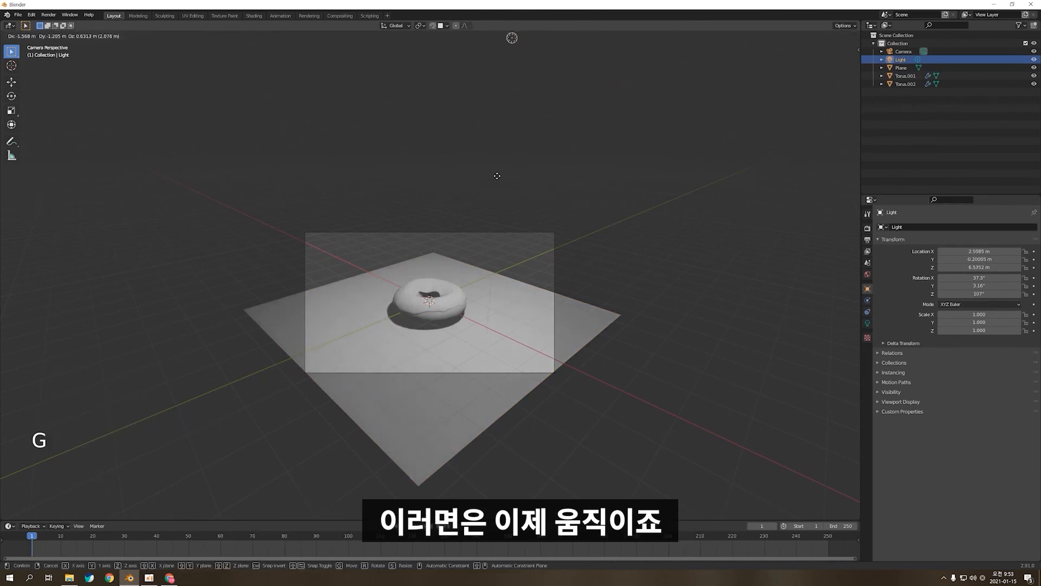
pyautogui.click(543, 179)
# Step: Switch the viewport to Solid shading and return to the camera view after orbiting around the scene
pyautogui.press('z')
pyautogui.moveTo(549, 238)
pyautogui.mouseDown(button='middle')
pyautogui.moveTo(632, 259)
pyautogui.moveTo(530, 216)
pyautogui.mouseUp(button='middle')
pyautogui.press('KP_0')
pyautogui.scroll(-2, 476, 168)
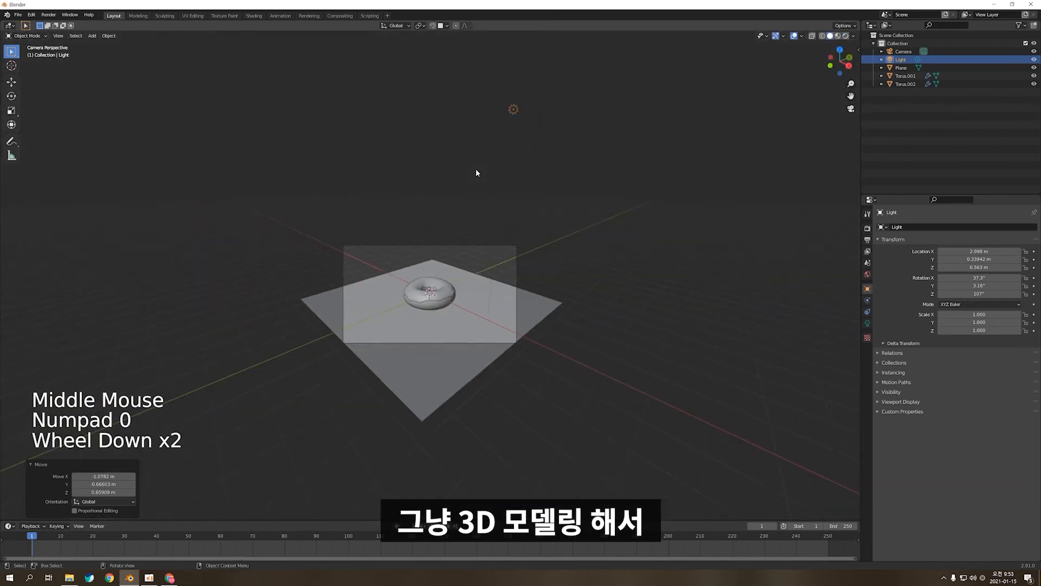
# Step: Switch the viewport to Rendered shading and lower the light to about X 3.82 m, Y 0.33 m, Z 5.34 m
pyautogui.scroll(2, 478, 173)
pyautogui.press('z')
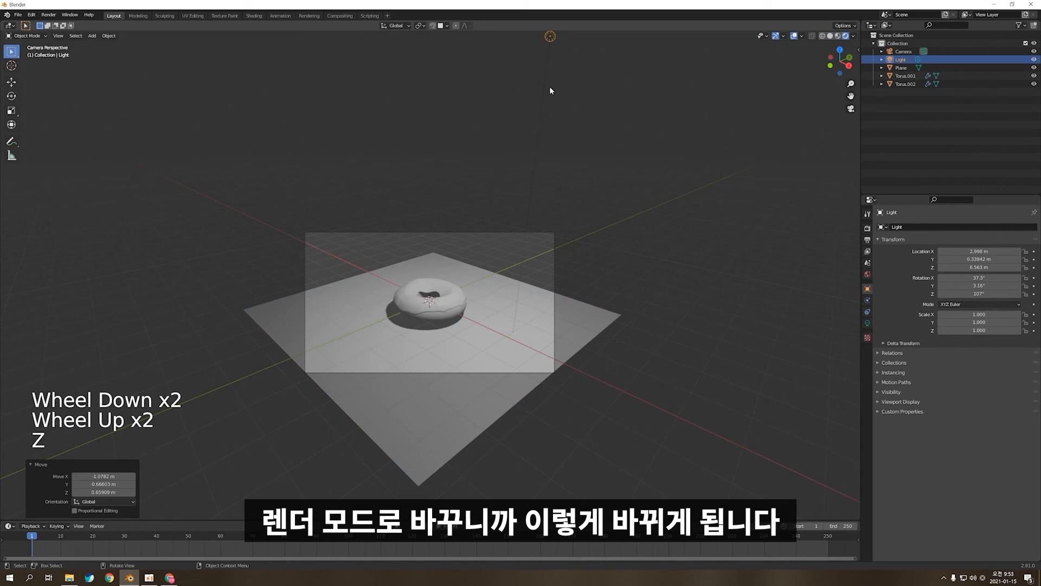
pyautogui.press('g')
pyautogui.click(463, 161)
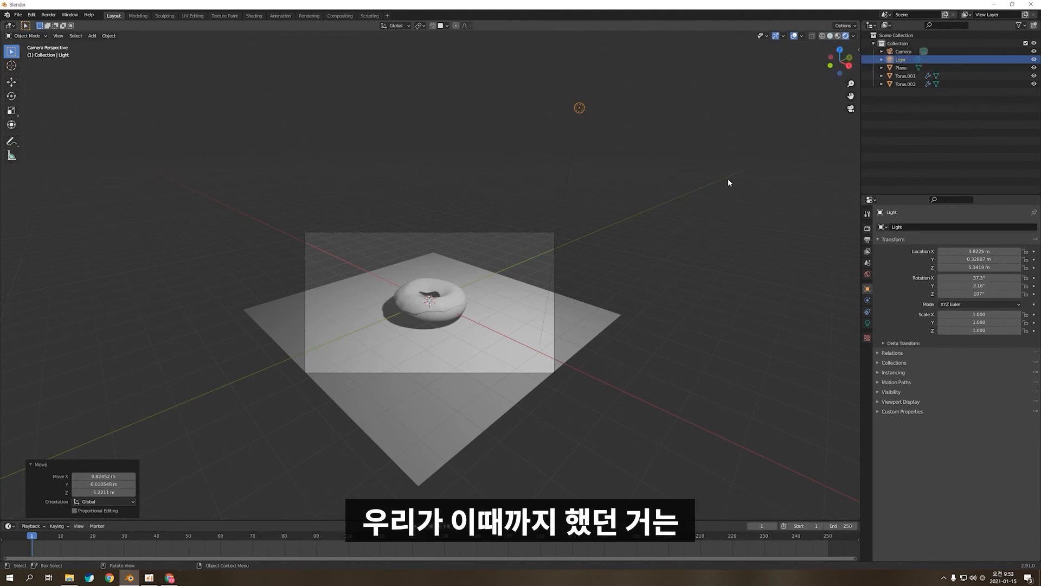
# Step: Compare Solid viewport shading with Rendered shading, ending on Rendered
pyautogui.press('z')
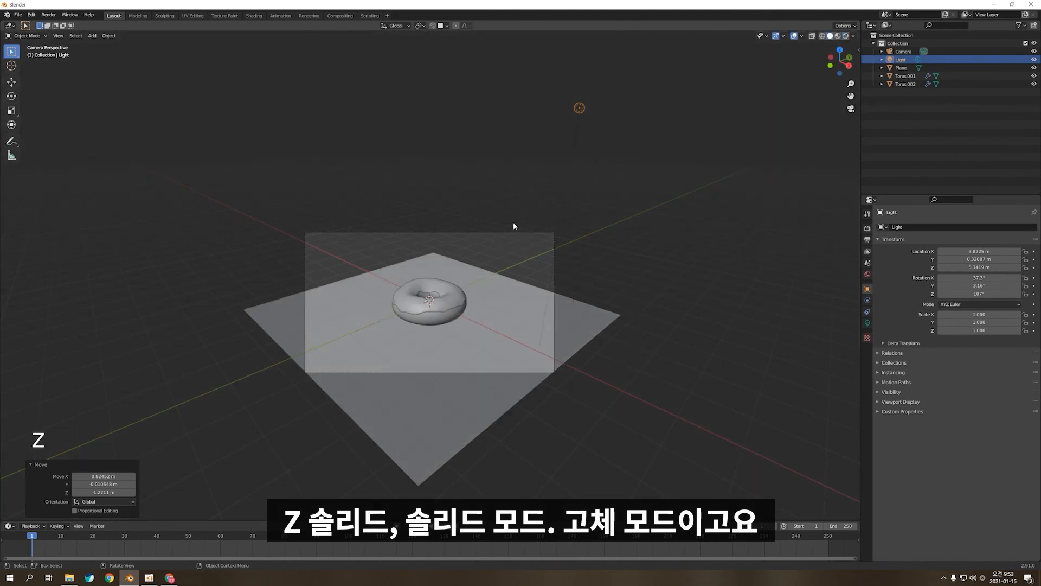
pyautogui.press('z')
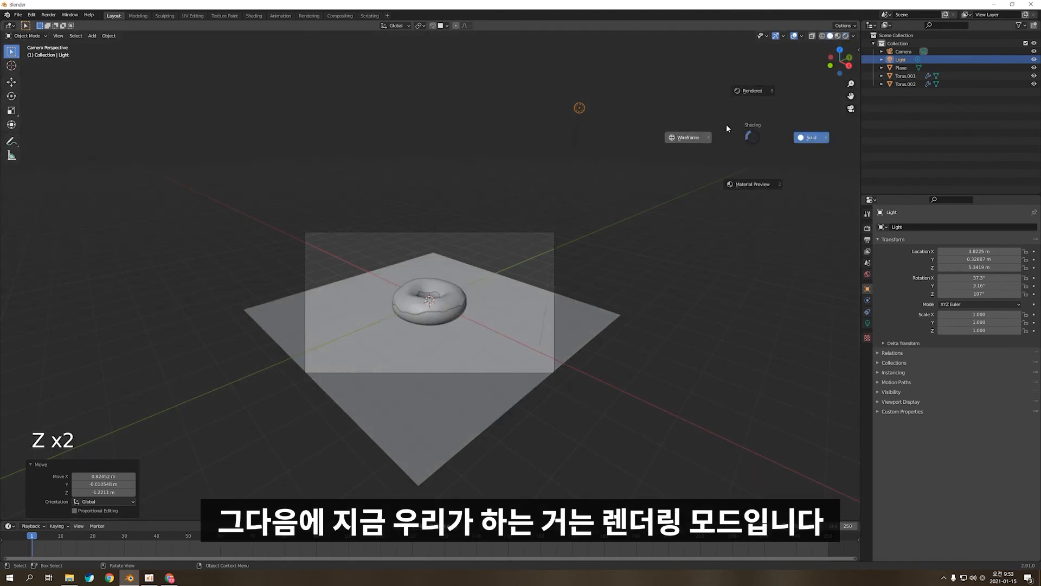
pyautogui.click(752, 90)
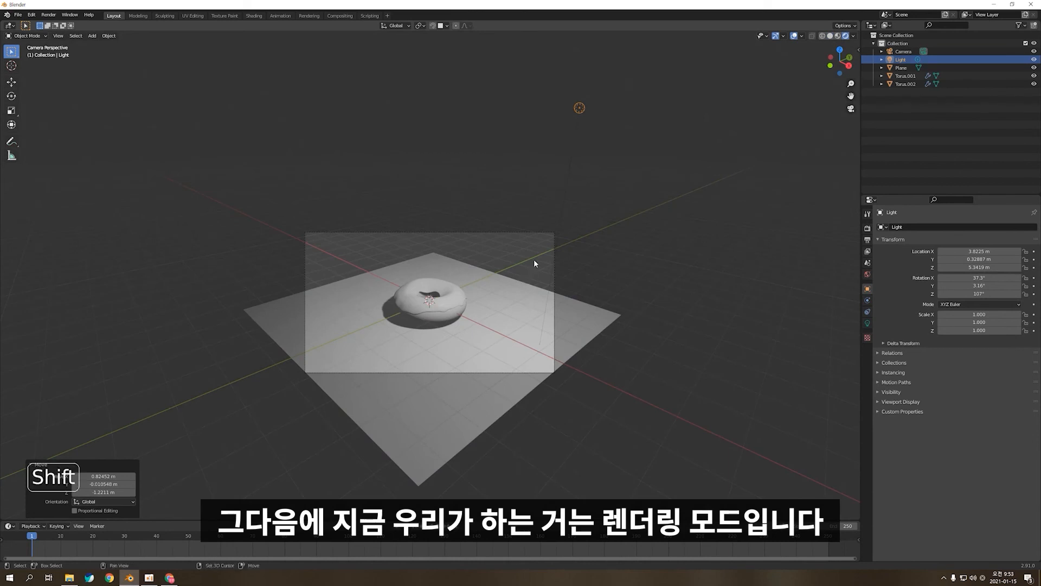
# Step: Move the light freely and along the global X axis to about X 3.41 m, Y 0.69 m, Z 5.49 m
pyautogui.keyDown('shift'); pyautogui.moveTo(534, 260); pyautogui.dragTo(558, 275, button='middle'); pyautogui.keyUp('shift')
pyautogui.scroll(2, 506, 220)
pyautogui.keyDown('shift'); pyautogui.moveTo(505, 219); pyautogui.dragTo(474, 183, button='middle'); pyautogui.keyUp('shift')
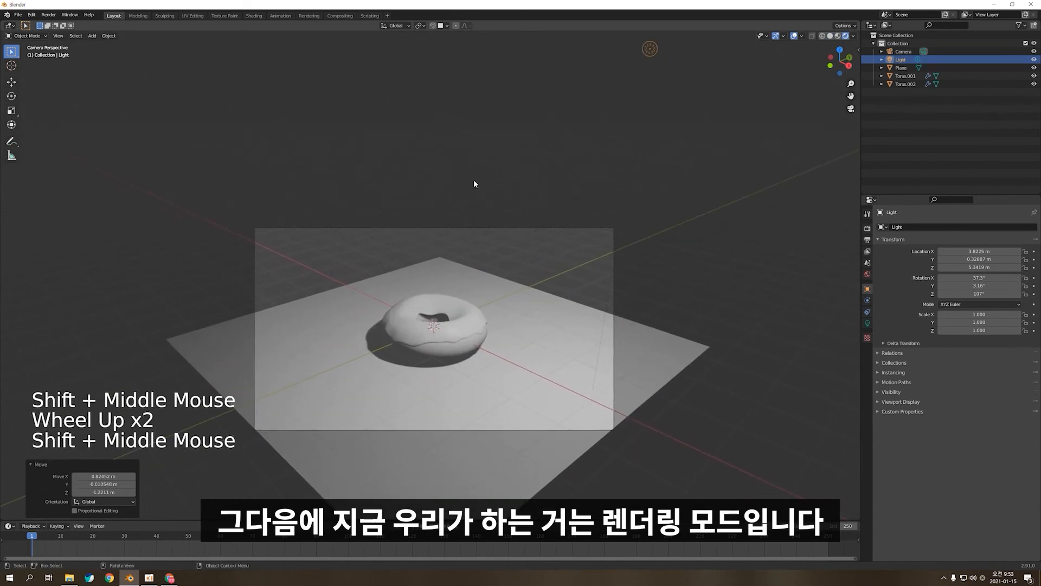
pyautogui.doubleClick(645, 52)
pyautogui.scroll(-3, 614, 221)
pyautogui.press('g')
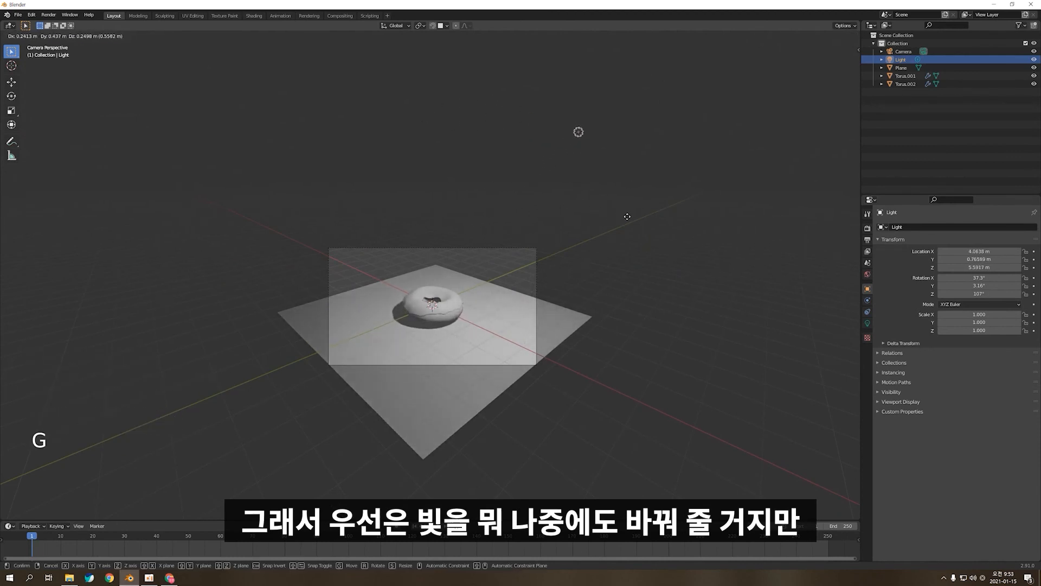
pyautogui.press('g')
pyautogui.press('y')
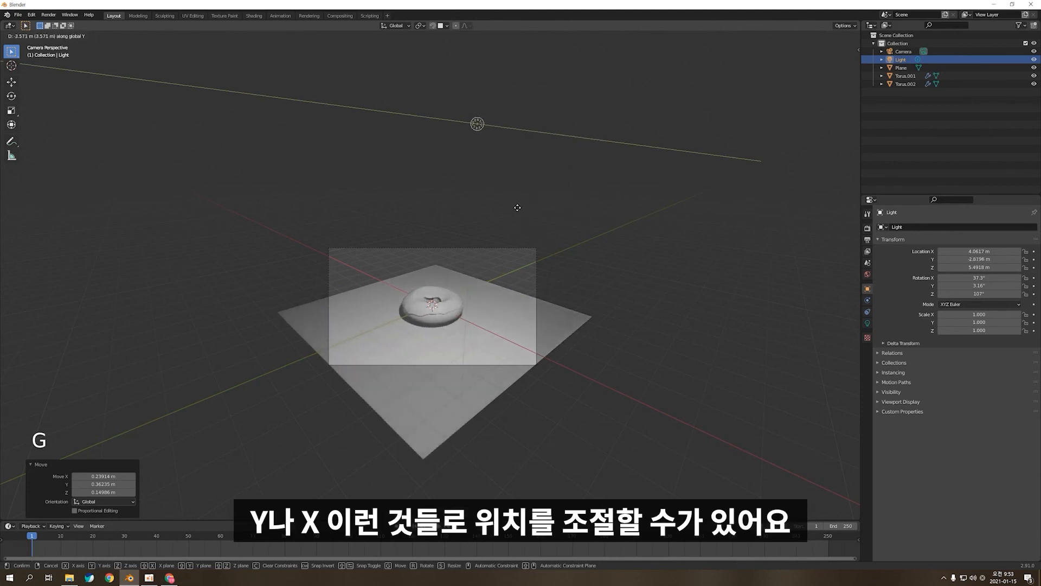
pyautogui.press('x')
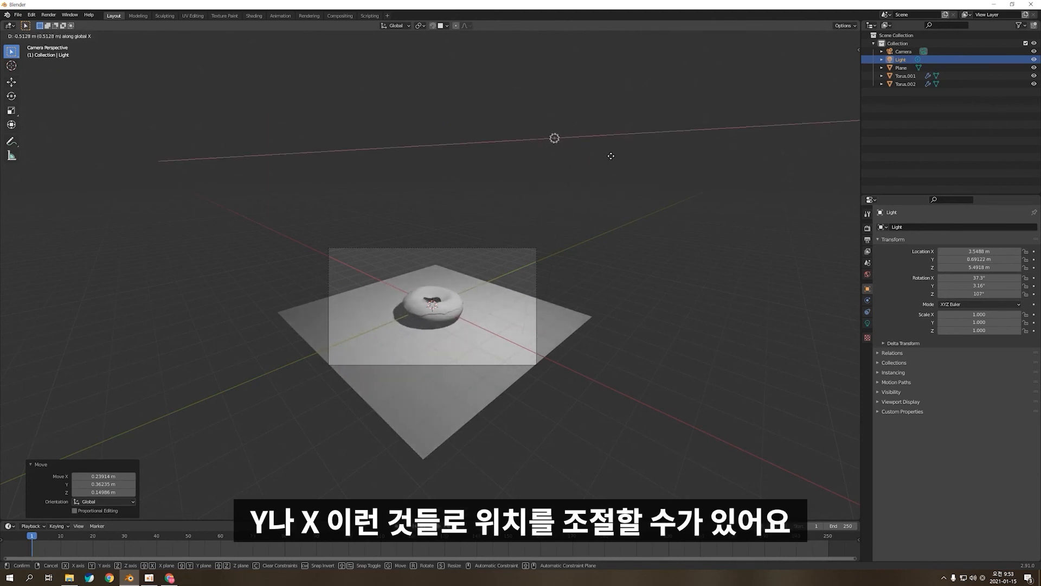
pyautogui.click(604, 156)
# Step: Move the light along the Y axis to about 1.50 m and raise it to about Z 5.81 m
pyautogui.press('g')
pyautogui.press('y')
pyautogui.click(622, 147)
pyautogui.press('g')
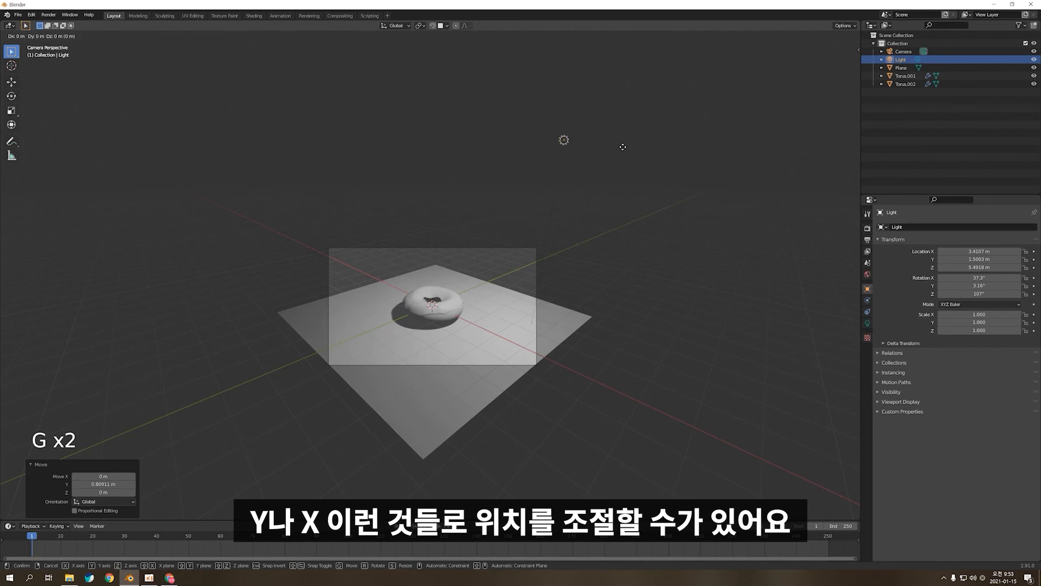
pyautogui.click(621, 132)
# Step: Select the donut's dough body below the icing and create a new material for it
pyautogui.scroll(2, 592, 237)
pyautogui.keyDown('shift'); pyautogui.moveTo(591, 236); pyautogui.dragTo(591, 181, button='middle'); pyautogui.keyUp('shift')
pyautogui.scroll(2, 565, 244)
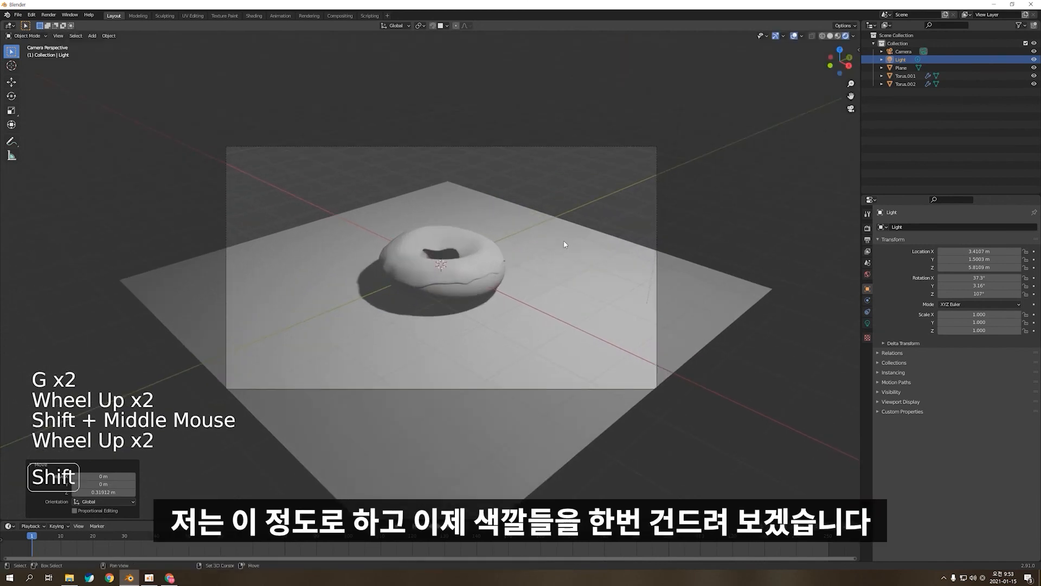
pyautogui.keyDown('shift'); pyautogui.moveTo(564, 245); pyautogui.dragTo(562, 242, button='middle'); pyautogui.keyUp('shift')
pyautogui.keyDown('shift'); pyautogui.moveTo(477, 302); pyautogui.dragTo(502, 298, button='middle'); pyautogui.keyUp('shift')
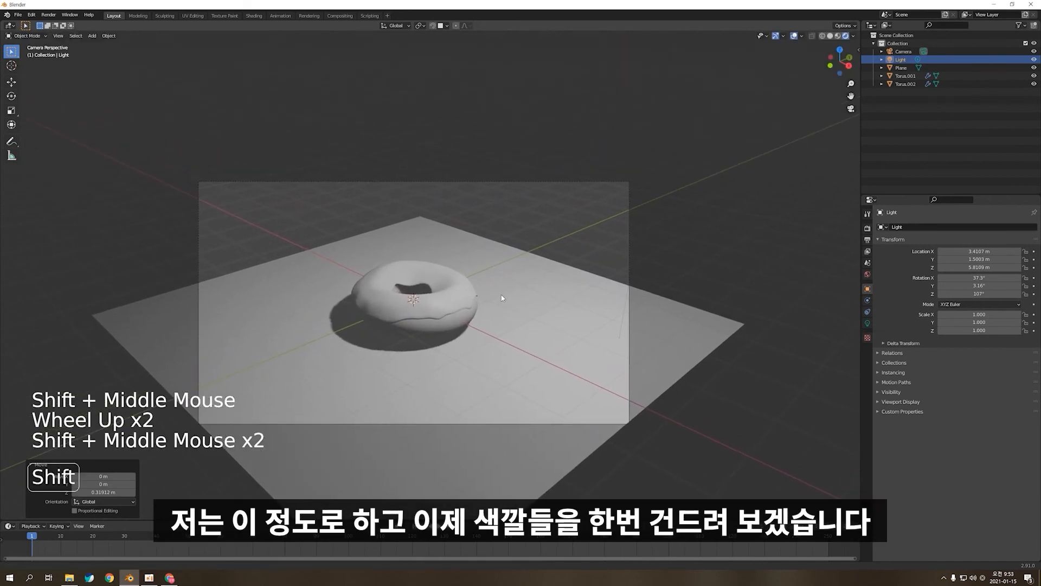
pyautogui.click(462, 323)
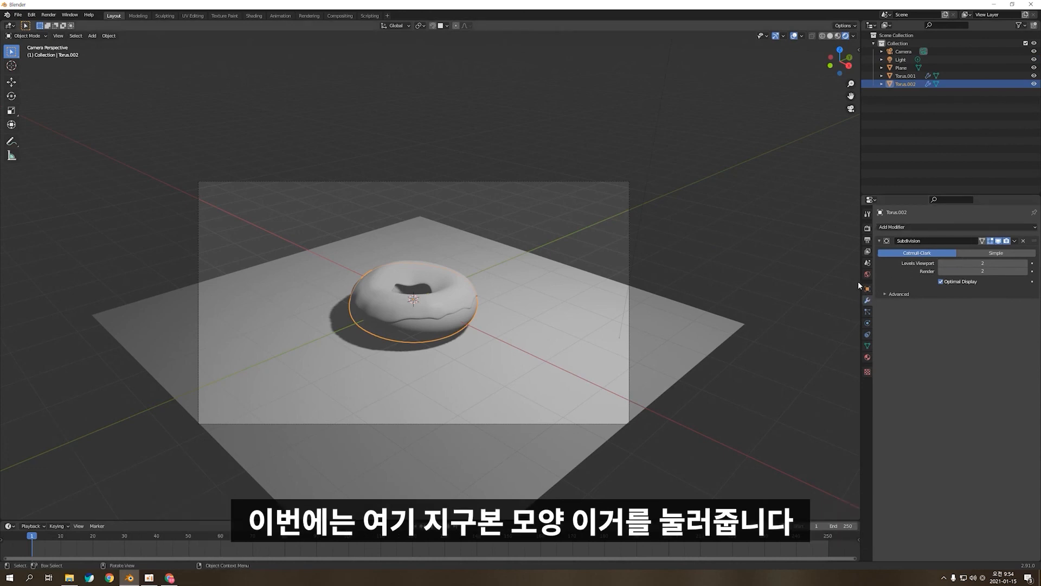
pyautogui.click(867, 358)
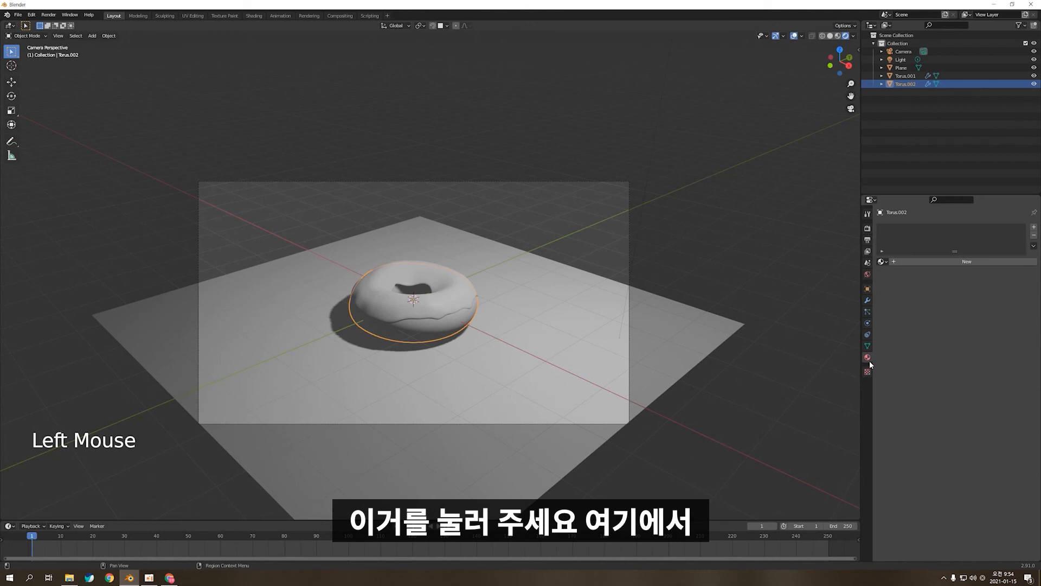
pyautogui.click(931, 262)
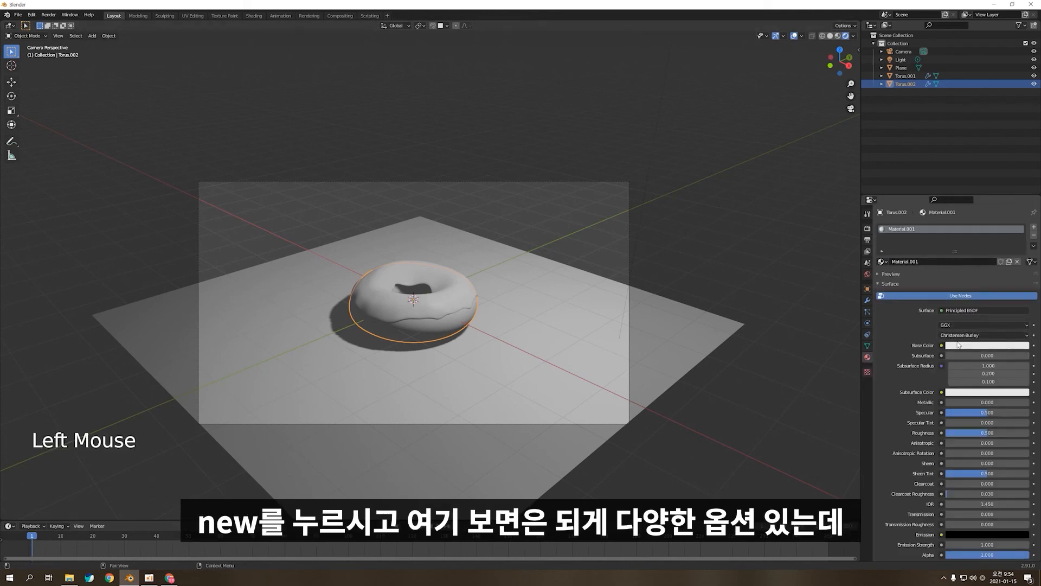
# Step: Set the dough material's base color to a dark reddish brown, about H 0.044, S 0.638, V 0.380
pyautogui.scroll(-12, 971, 314)
pyautogui.scroll(6, 1006, 298)
pyautogui.scroll(5, 1005, 298)
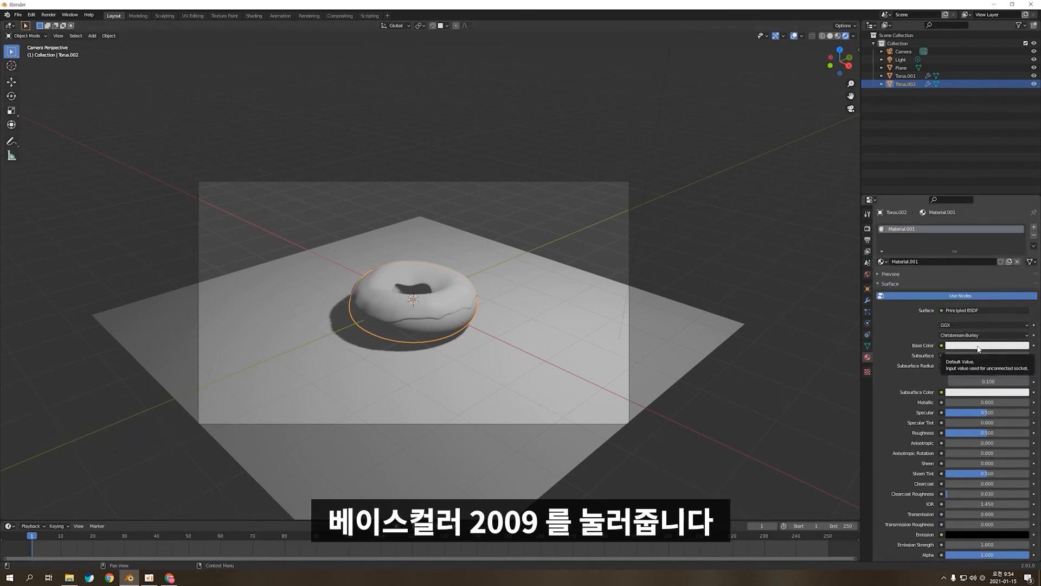
pyautogui.click(979, 345)
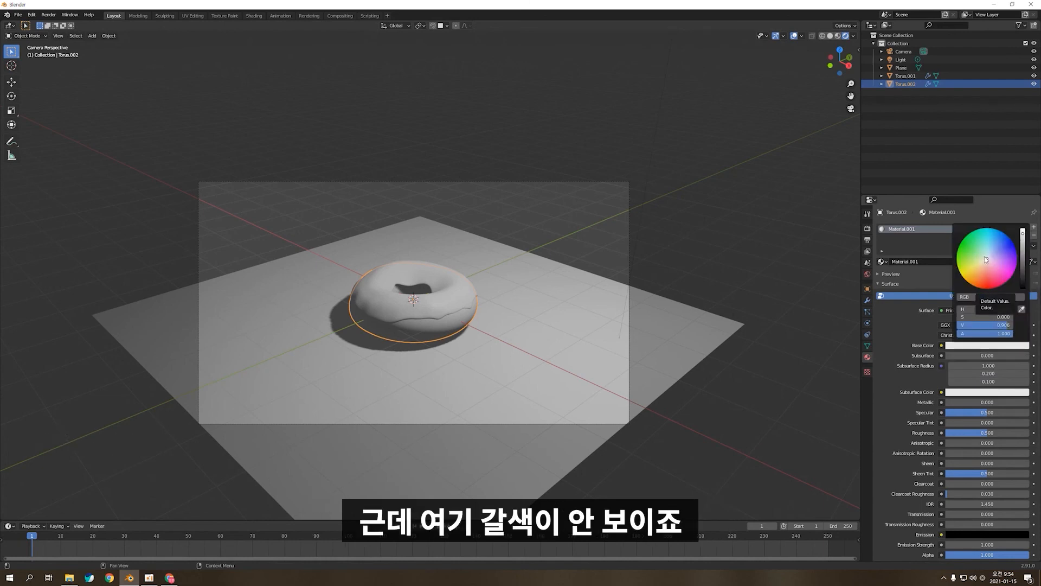
pyautogui.moveTo(986, 260); pyautogui.dragTo(982, 278)
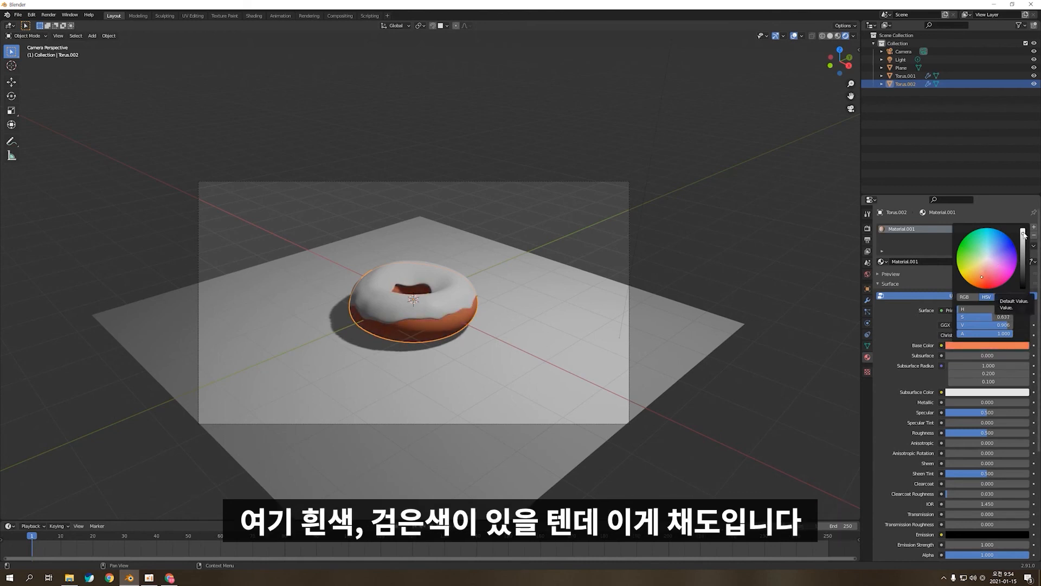
pyautogui.moveTo(1024, 234); pyautogui.dragTo(1022, 265)
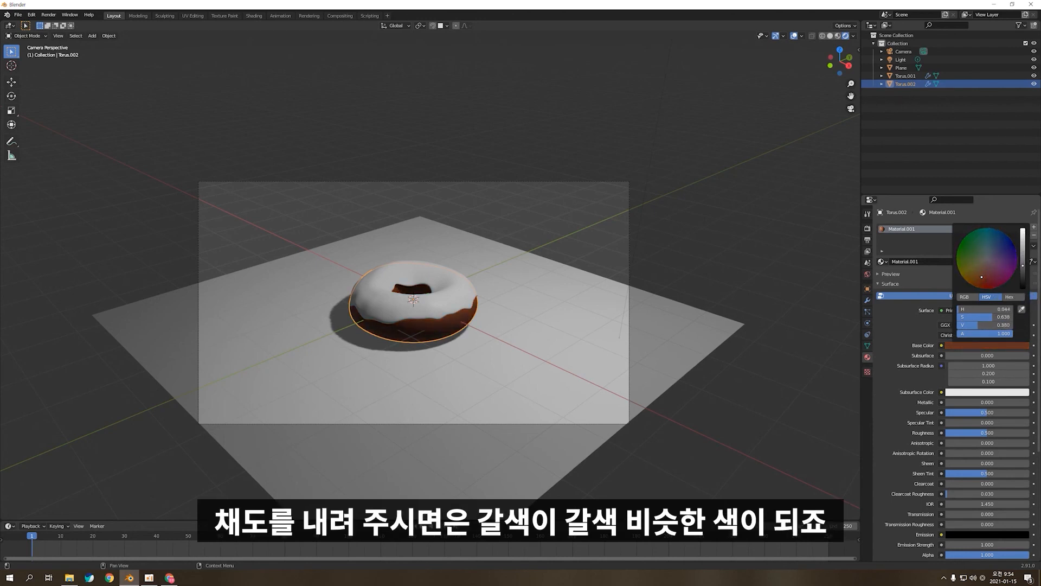
# Step: Make the dough's base color less saturated and brighter, about H 0.043, S 0.401, V 0.69
pyautogui.moveTo(982, 276)
pyautogui.mouseDown()
pyautogui.moveTo(990, 252)
pyautogui.moveTo(974, 272)
pyautogui.mouseUp()
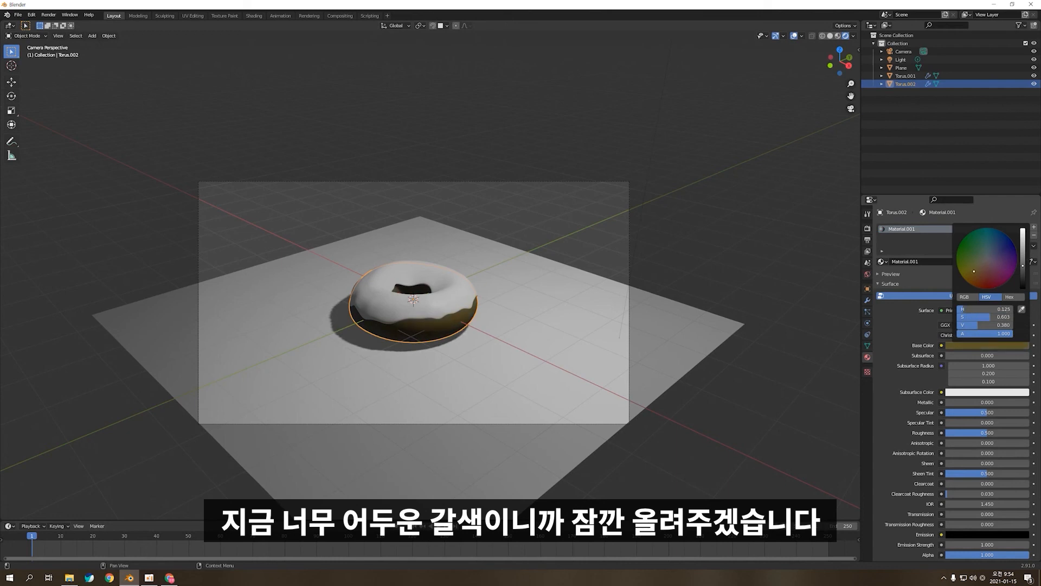
pyautogui.moveTo(982, 270); pyautogui.dragTo(984, 269)
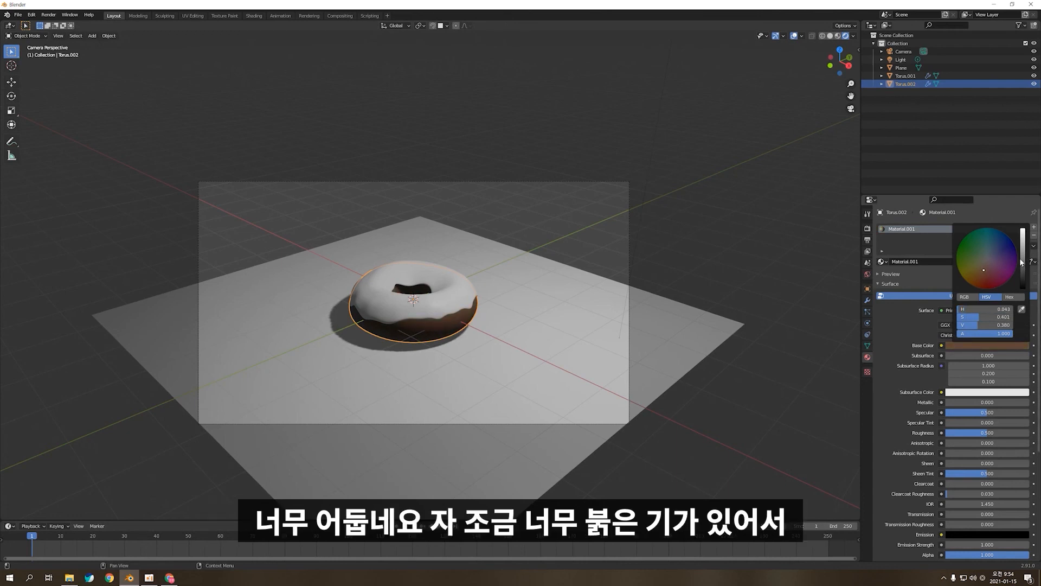
pyautogui.moveTo(1022, 267); pyautogui.dragTo(1022, 249)
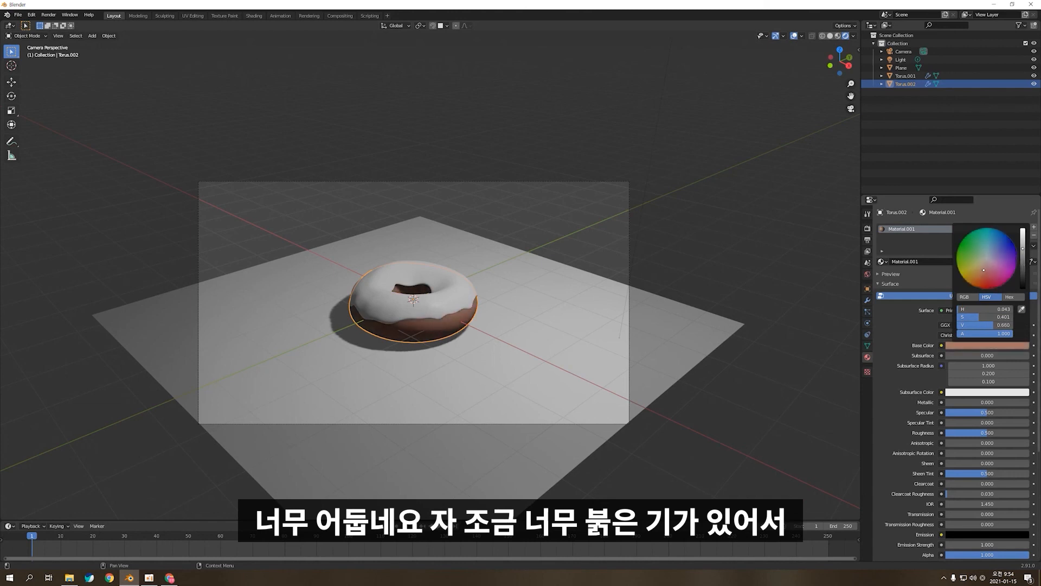
# Step: Set the dough's base color to a light golden brown, about H 0.070, S 0.501, V 0.820
pyautogui.scroll(2, 620, 409)
pyautogui.keyDown('shift'); pyautogui.moveTo(620, 409); pyautogui.dragTo(617, 374, button='middle'); pyautogui.keyUp('shift')
pyautogui.click(972, 344)
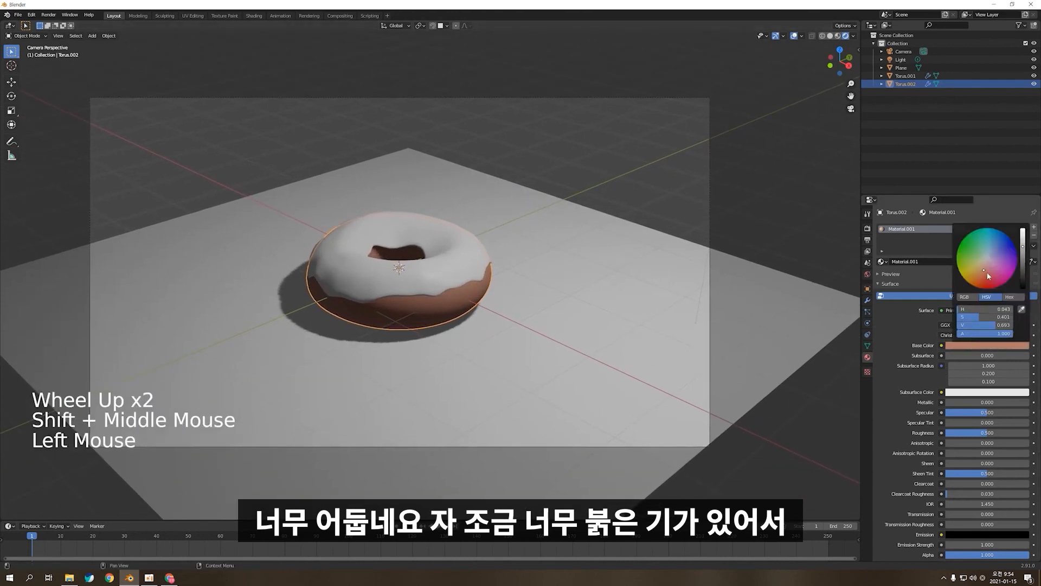
pyautogui.moveTo(982, 269); pyautogui.dragTo(971, 277)
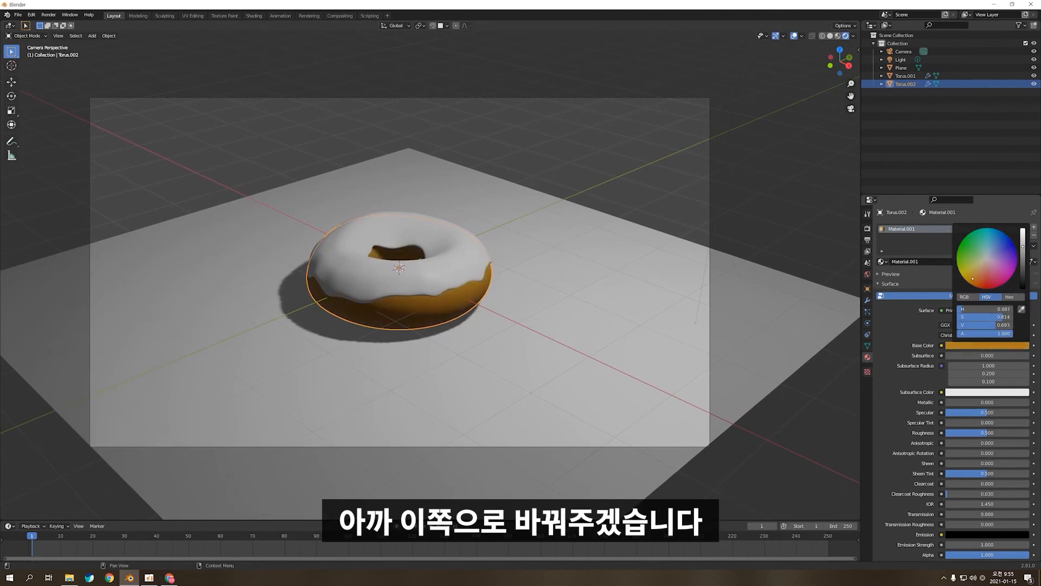
pyautogui.moveTo(977, 274); pyautogui.dragTo(980, 272)
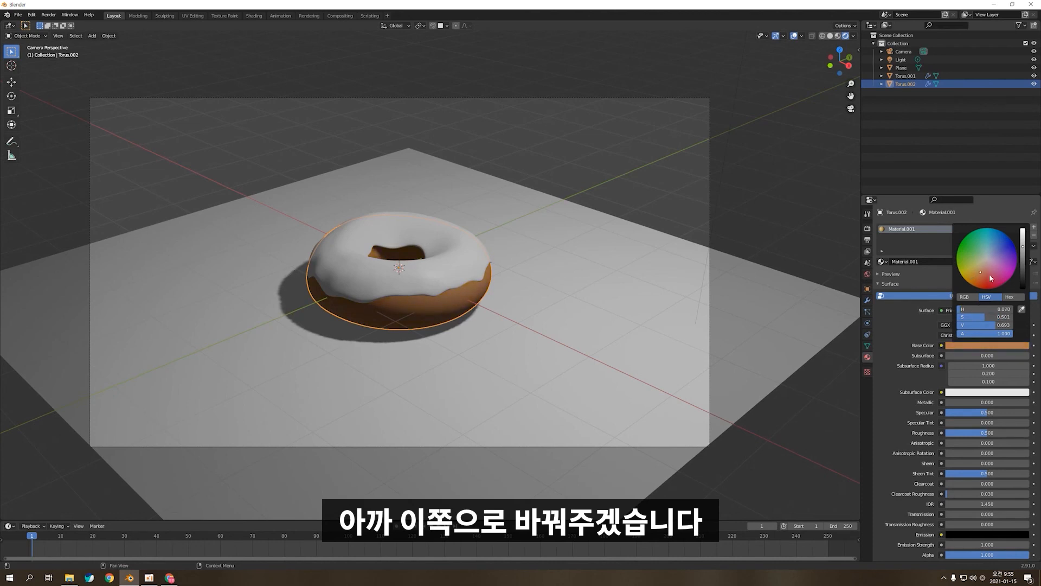
pyautogui.moveTo(1023, 247); pyautogui.dragTo(1023, 239)
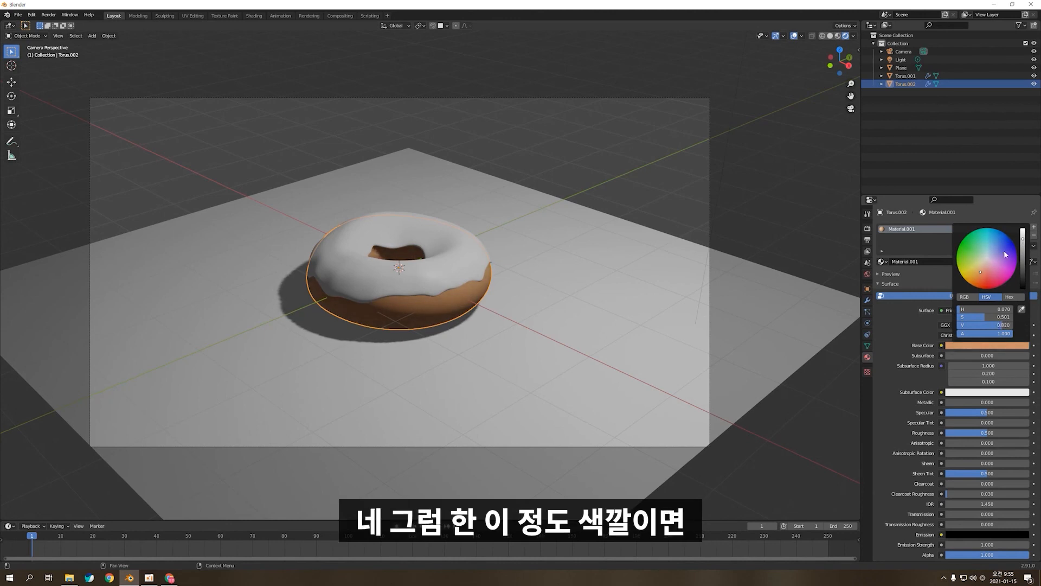
# Step: Give the icing a new material with a mint base color, about H 0.48, S 0.236, V 0.906
pyautogui.click(703, 252)
pyautogui.scroll(-4, 704, 251)
pyautogui.scroll(3, 483, 303)
pyautogui.keyDown('shift'); pyautogui.moveTo(483, 304); pyautogui.dragTo(522, 375, button='middle'); pyautogui.keyUp('shift')
pyautogui.press('KP_0')
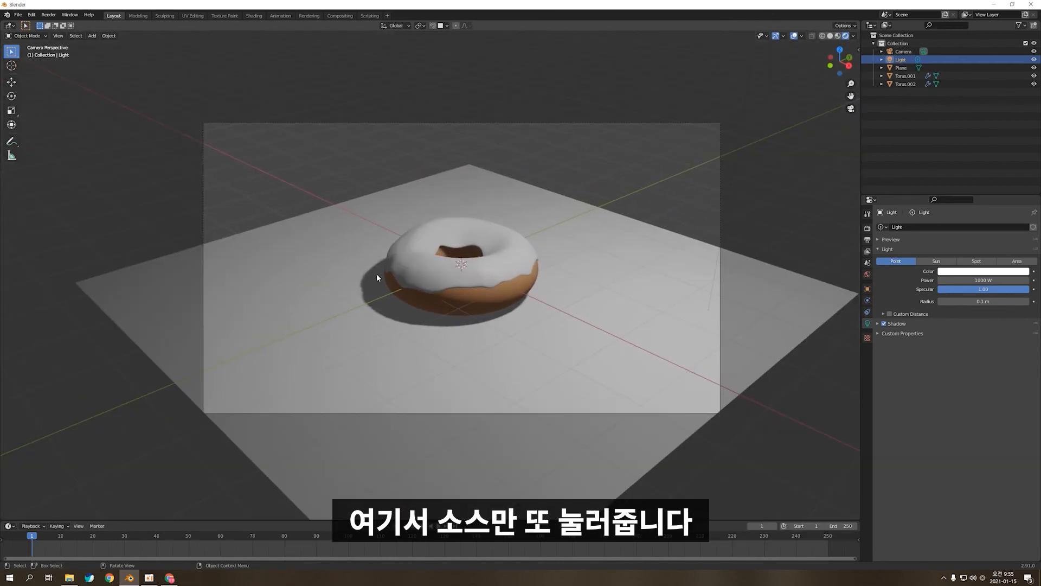
pyautogui.click(528, 250)
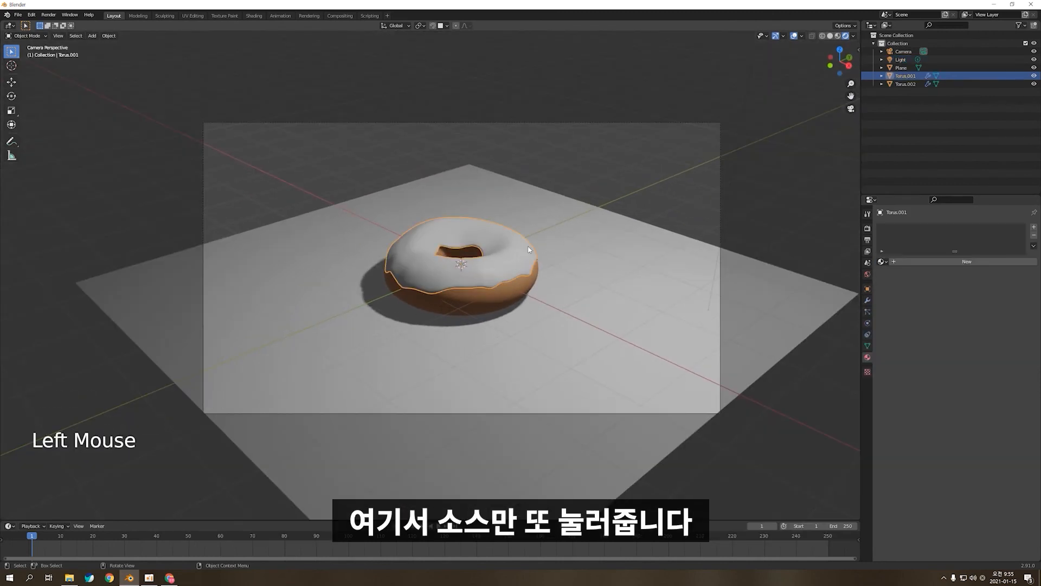
pyautogui.click(944, 261)
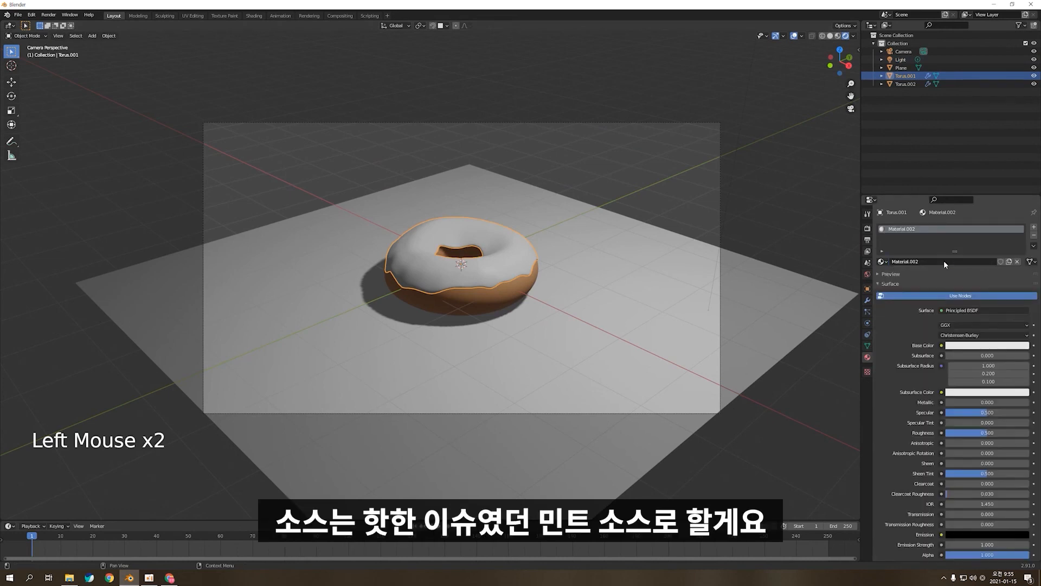
pyautogui.click(994, 346)
pyautogui.moveTo(985, 255); pyautogui.dragTo(986, 248)
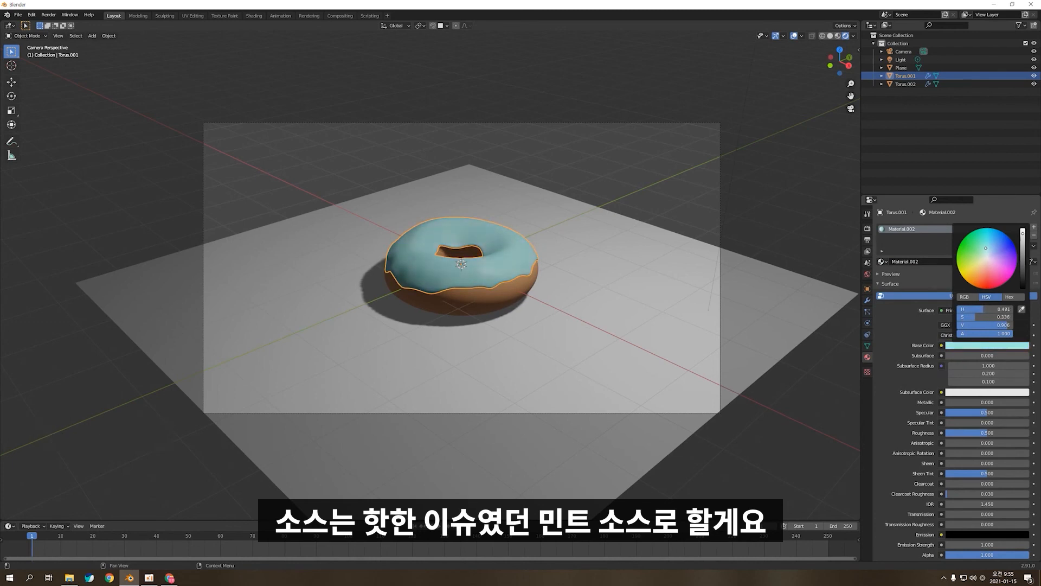
pyautogui.scroll(-3, 713, 190)
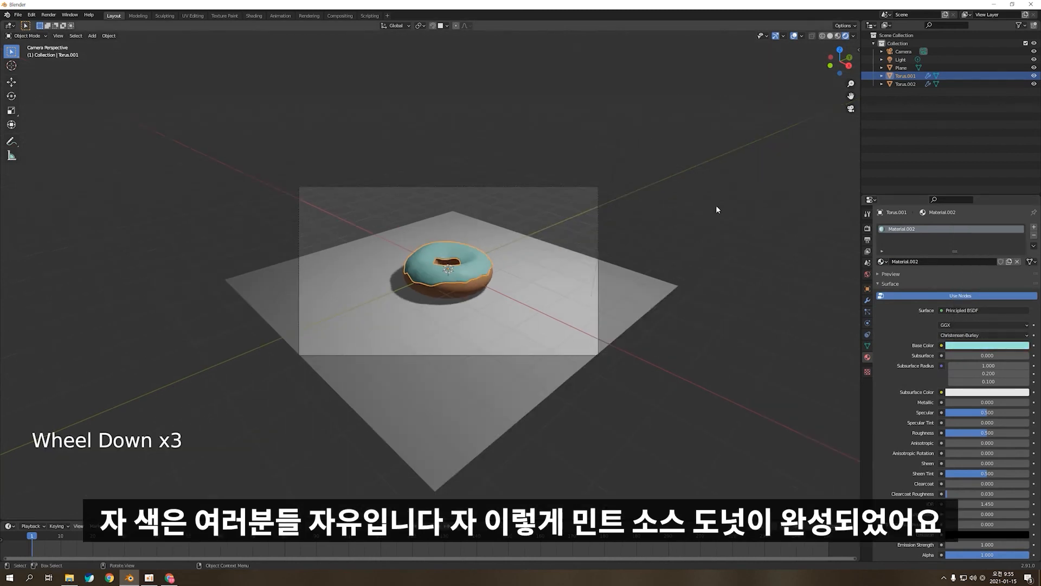
# Step: Give the floor plane a new material with a light red base color, about H 0.992, S 0.547, V 1.000
pyautogui.click(421, 276)
pyautogui.moveTo(421, 276); pyautogui.dragTo(447, 283, button='middle')
pyautogui.press('KP_0')
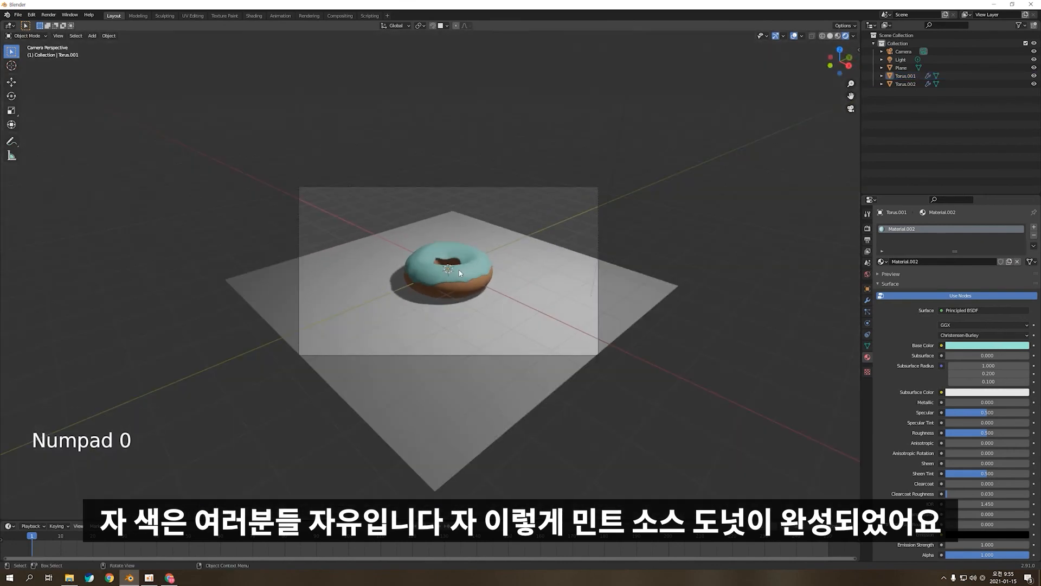
pyautogui.scroll(2, 587, 333)
pyautogui.click(587, 333)
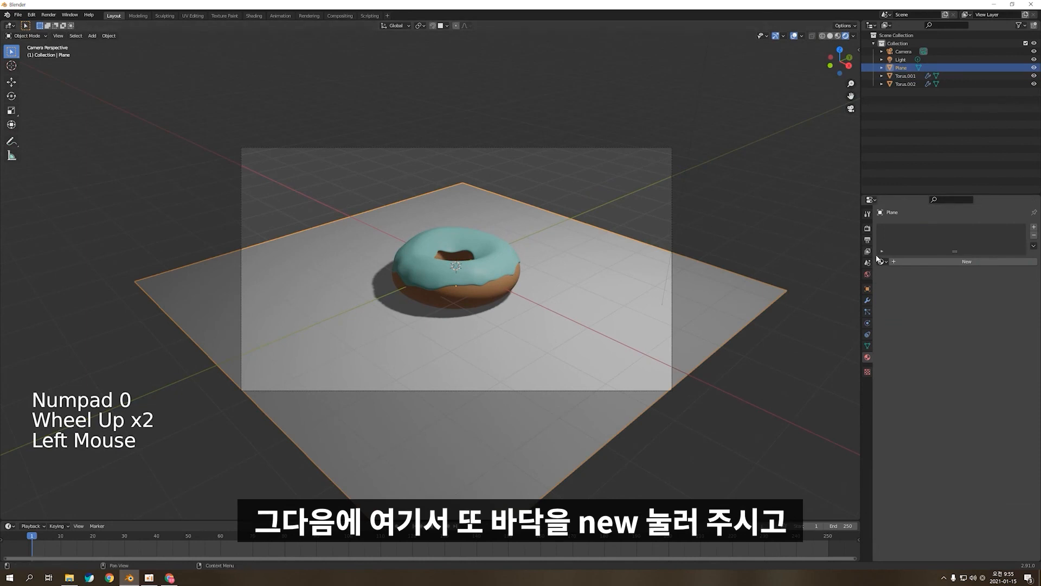
pyautogui.click(922, 260)
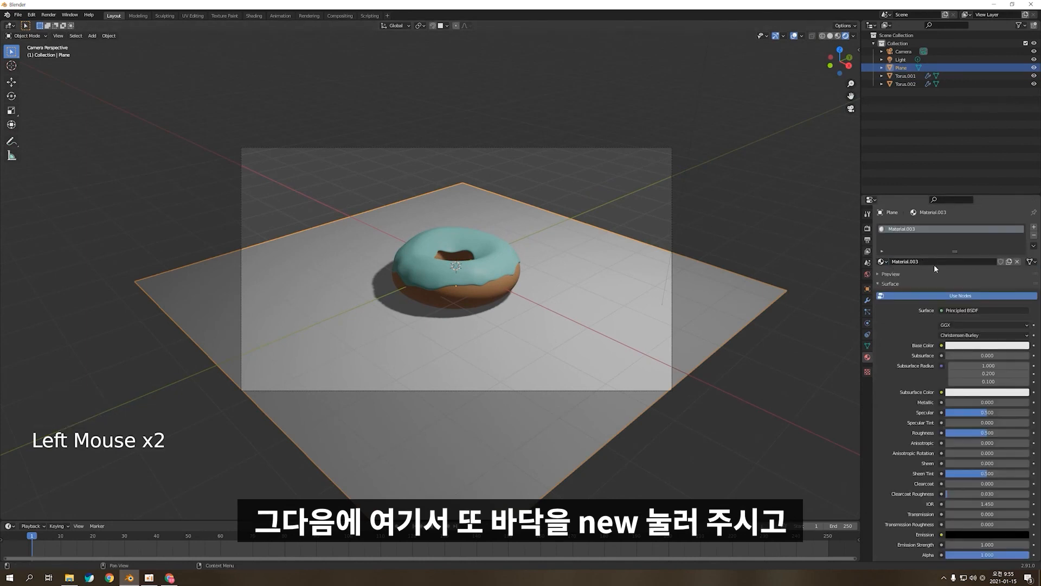
pyautogui.click(977, 344)
pyautogui.moveTo(989, 271)
pyautogui.mouseDown()
pyautogui.moveTo(989, 282)
pyautogui.moveTo(1004, 240)
pyautogui.moveTo(961, 244)
pyautogui.moveTo(958, 267)
pyautogui.moveTo(971, 280)
pyautogui.moveTo(988, 275)
pyautogui.mouseUp()
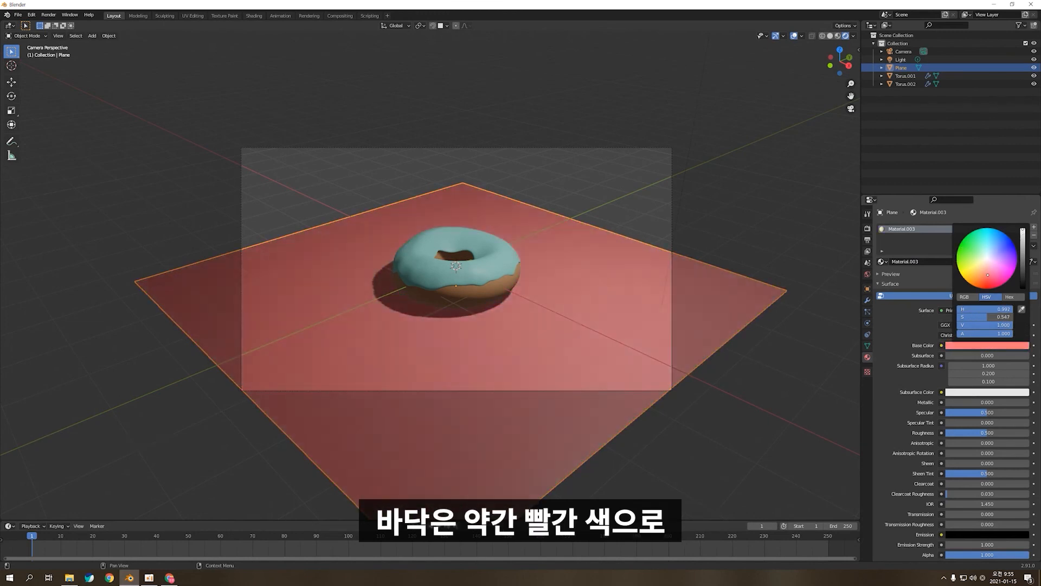
# Step: Move the light about 0.19 m in X and 0.28 m in Y, and slightly upward, to adjust the donut's lighting
pyautogui.click(597, 126)
pyautogui.scroll(2, 741, 152)
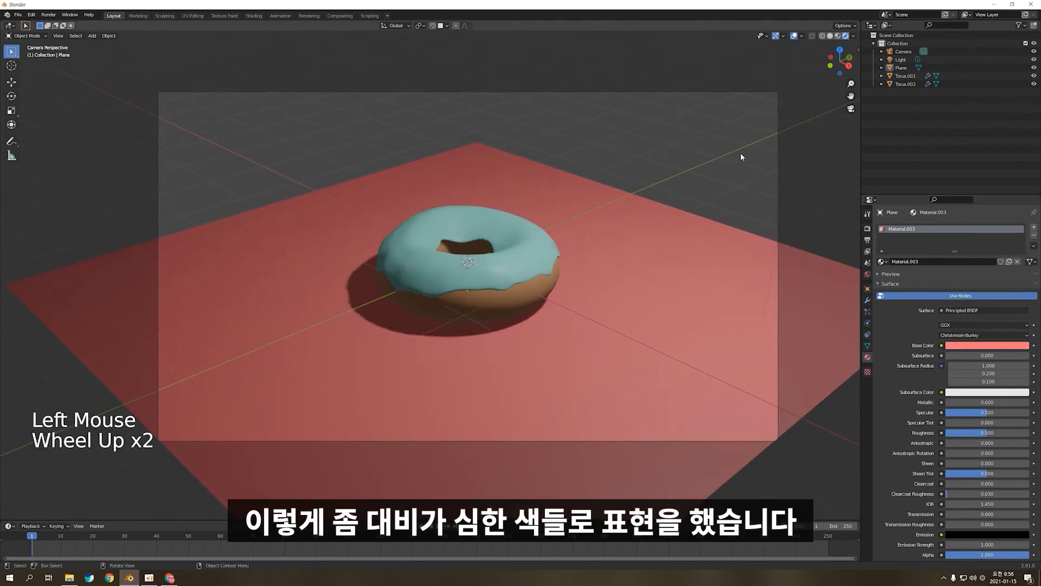
pyautogui.press('KP_0')
pyautogui.press('KP_0')
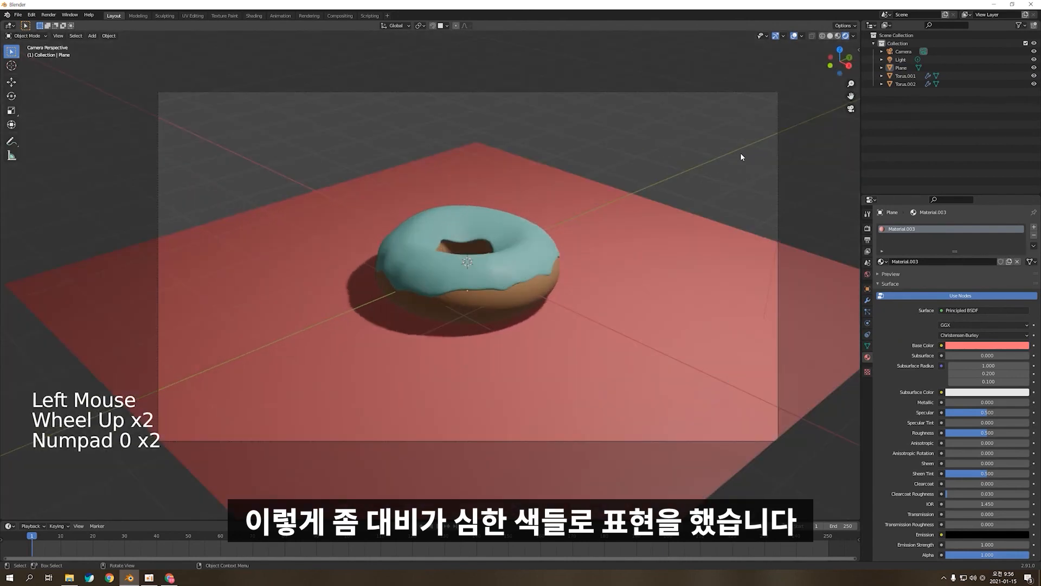
pyautogui.scroll(-2, 741, 157)
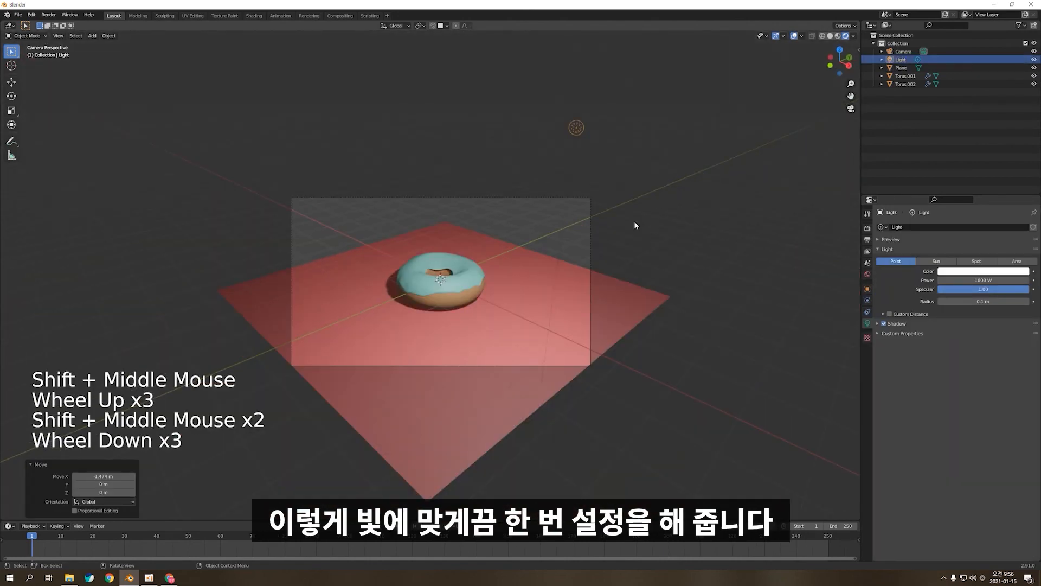
pyautogui.press('g')
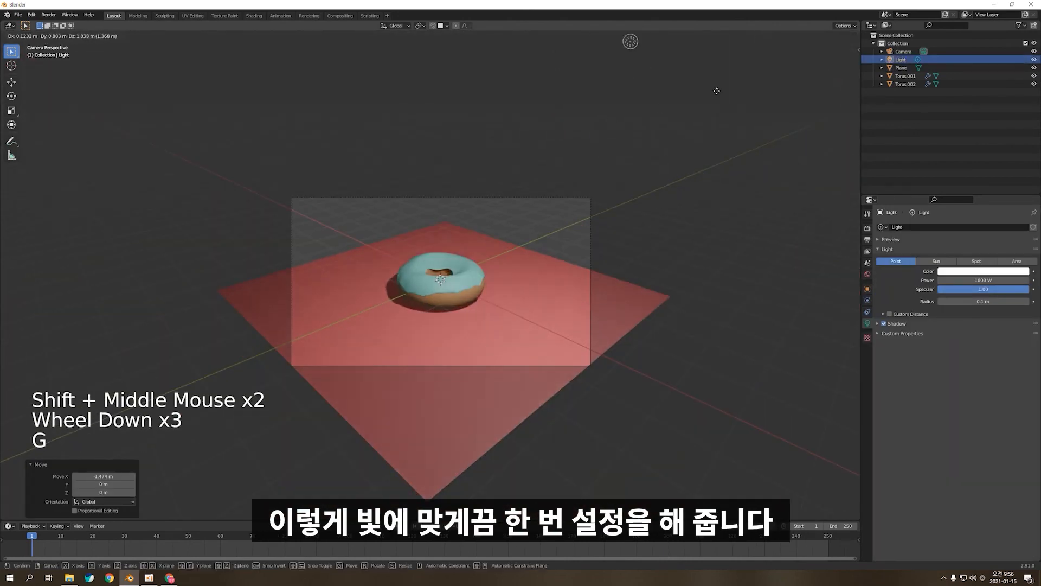
pyautogui.click(663, 200)
pyautogui.keyDown('shift'); pyautogui.moveTo(663, 200); pyautogui.dragTo(673, 224, button='middle'); pyautogui.keyUp('shift')
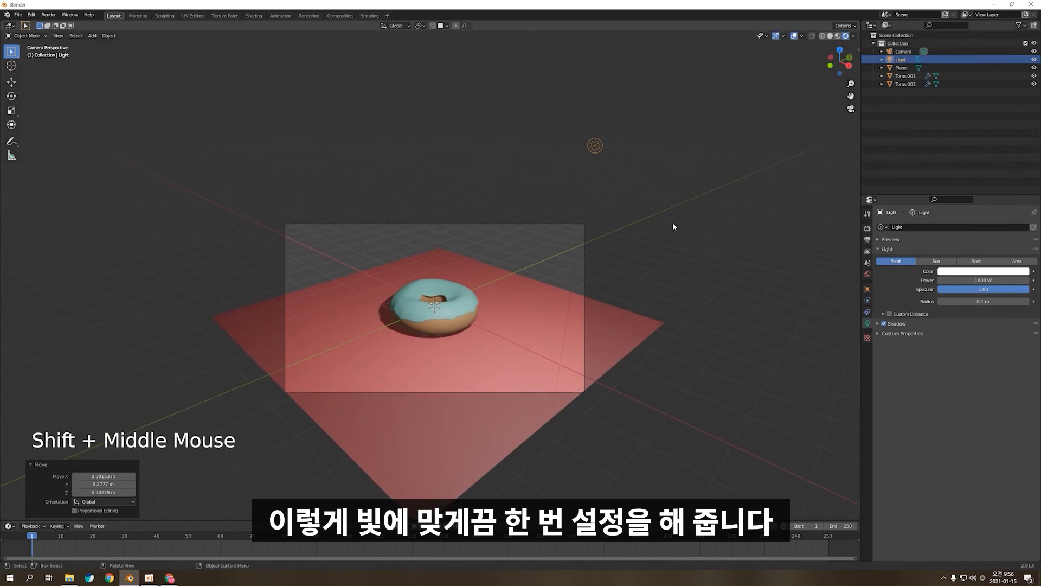
# Step: Switch the scene's render engine to Cycles and check the donut in the camera view
pyautogui.click(867, 228)
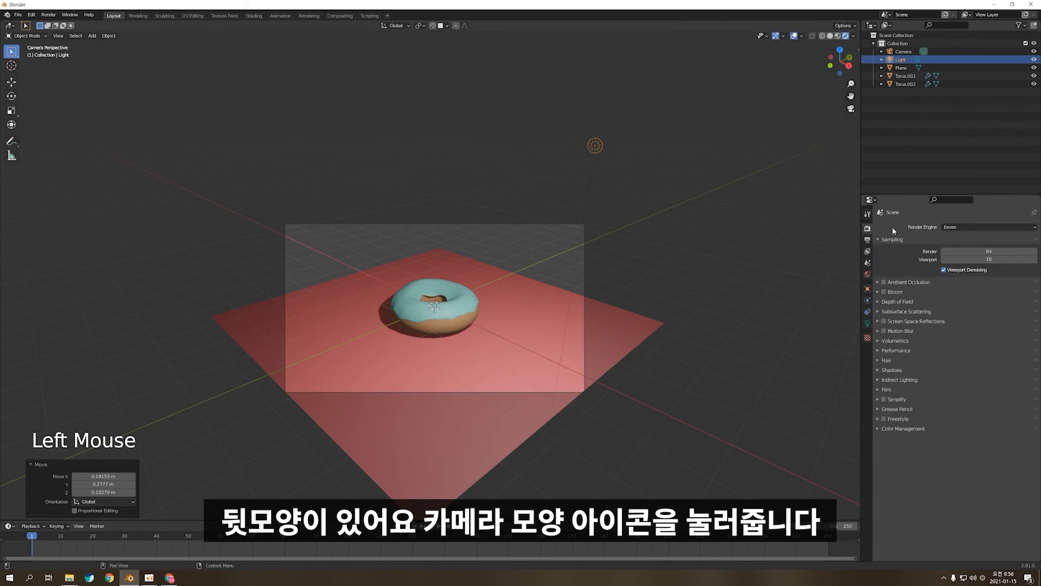
pyautogui.click(962, 227)
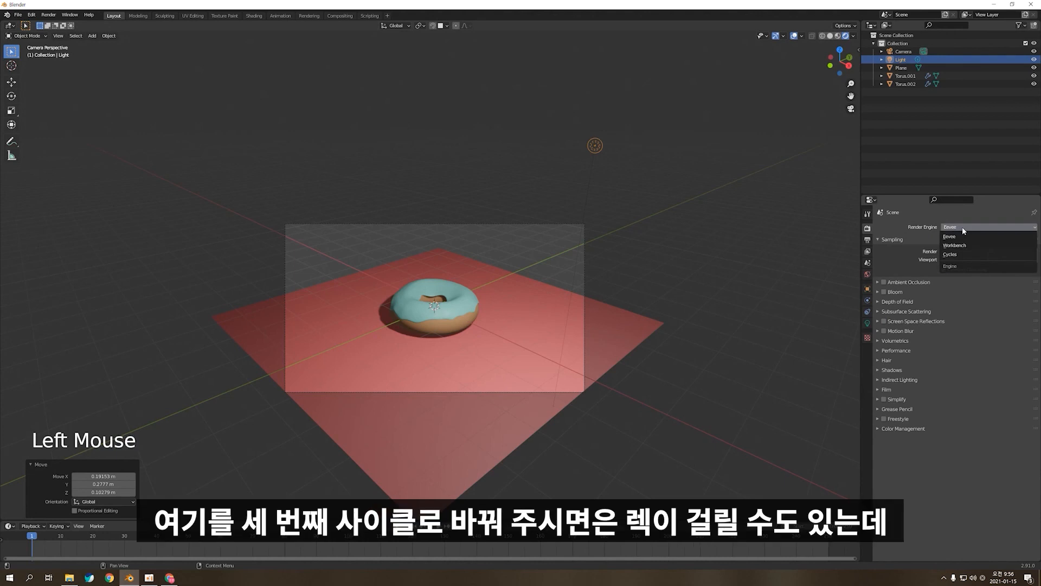
pyautogui.click(955, 254)
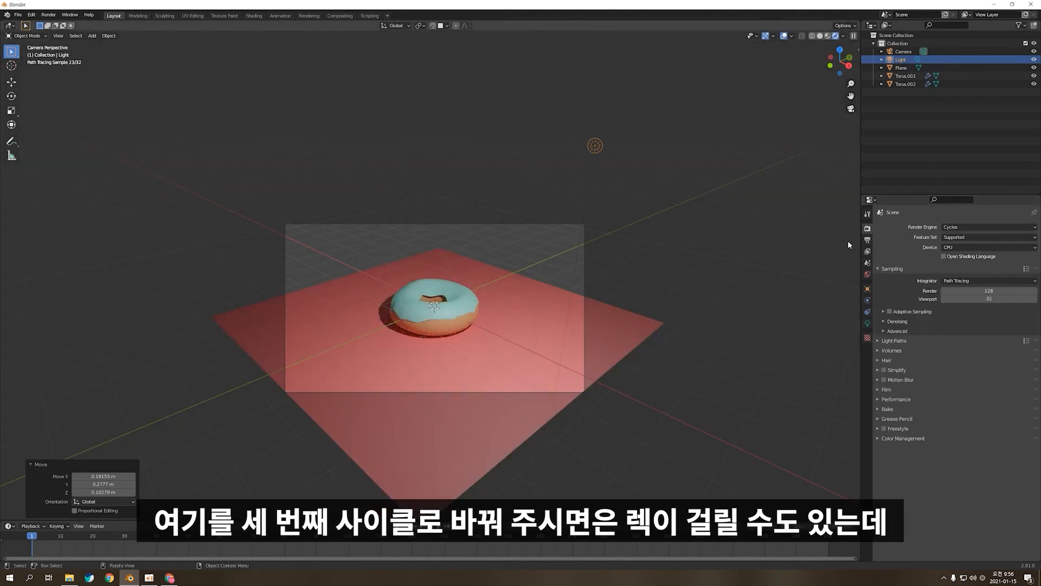
pyautogui.scroll(2, 622, 254)
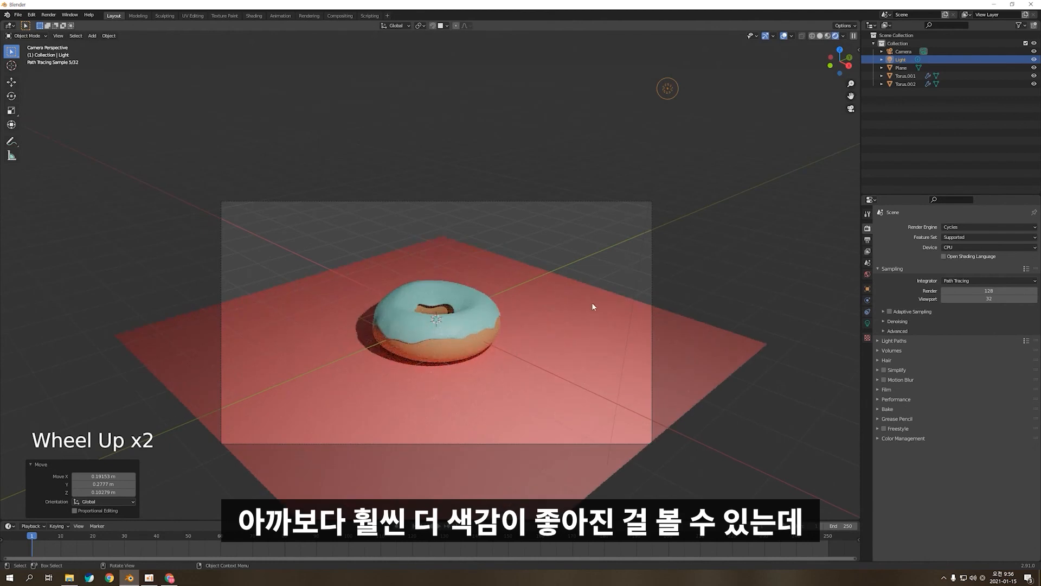
pyautogui.press('KP_0')
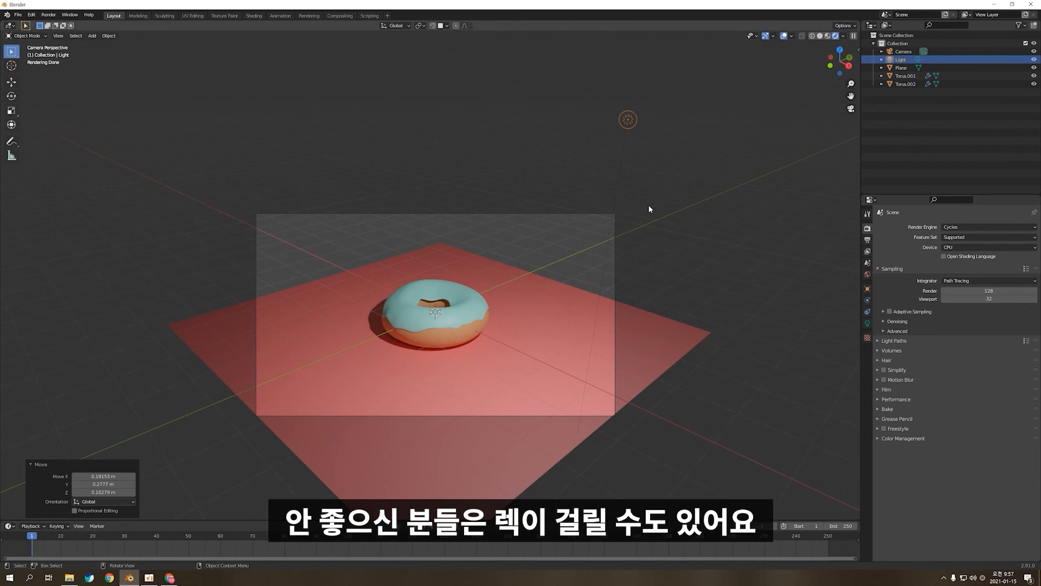
# Step: Set the scene's render engine back to Eevee
pyautogui.click(963, 227)
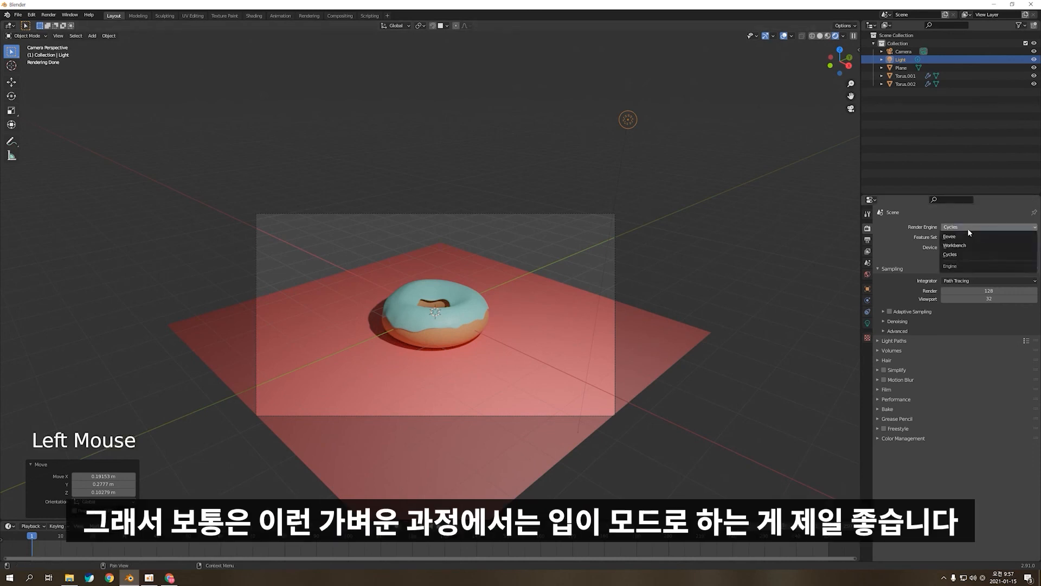
pyautogui.click(969, 231)
pyautogui.click(969, 228)
pyautogui.click(958, 241)
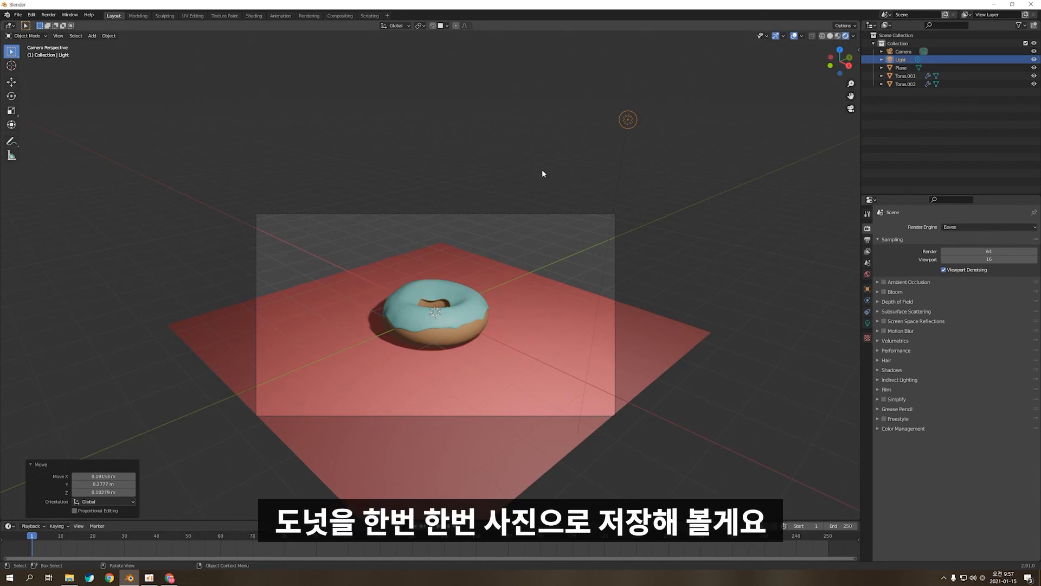
# Step: Render a still image of the donut scene and move the render window clear of the screen edge
pyautogui.click(49, 14)
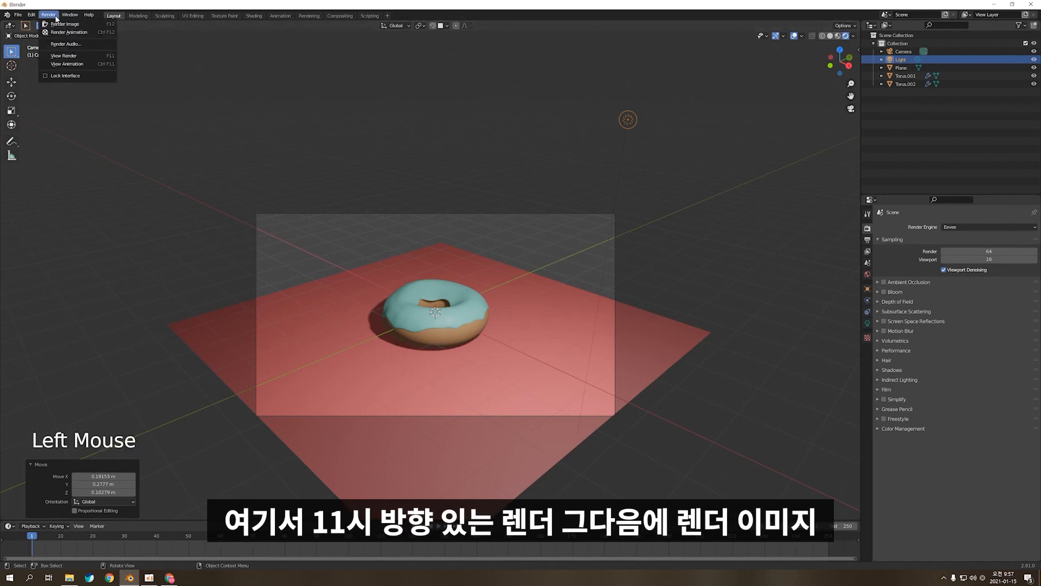
pyautogui.click(58, 23)
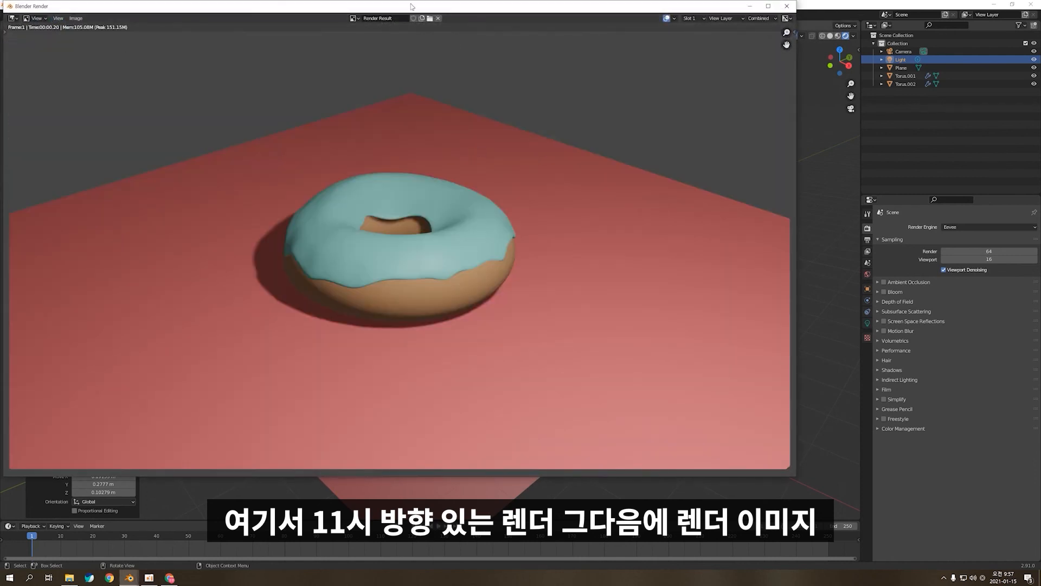
pyautogui.moveTo(411, 7); pyautogui.dragTo(447, 55)
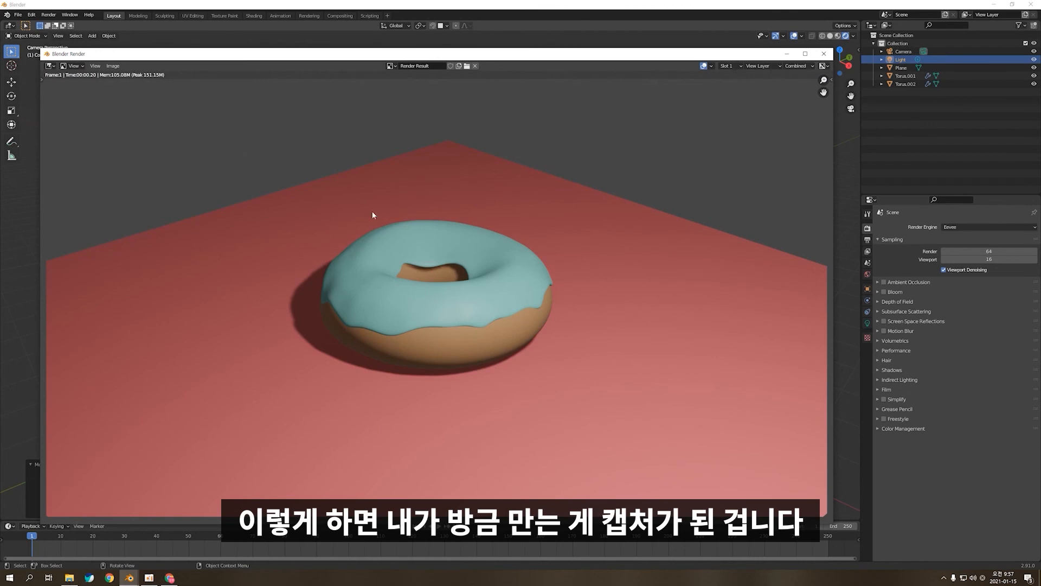
# Step: Save the rendered image as dount.png in the Documents folder, in PNG format
pyautogui.click(113, 66)
pyautogui.click(130, 123)
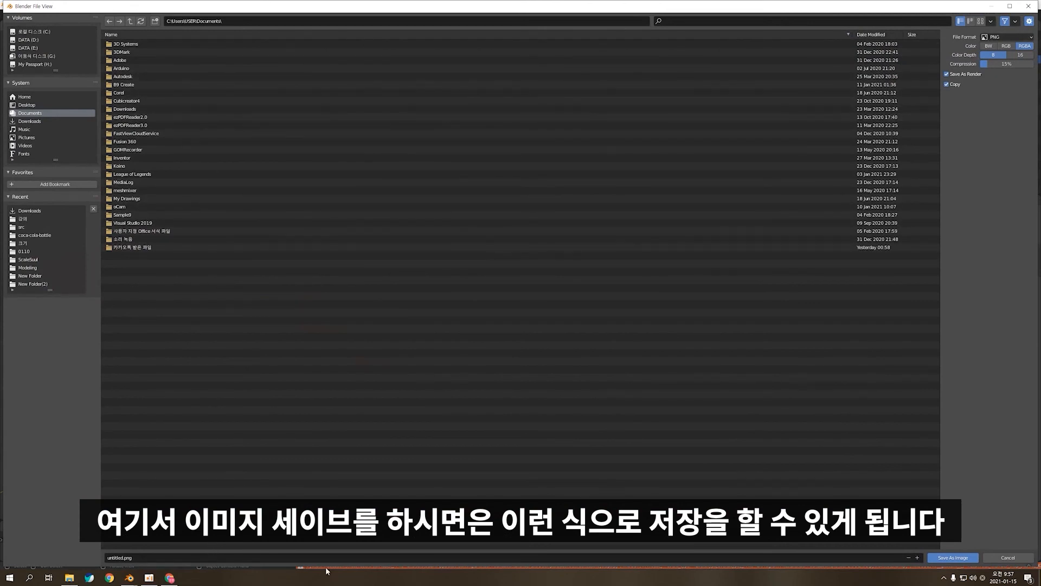
pyautogui.click(264, 557)
pyautogui.write('dount')
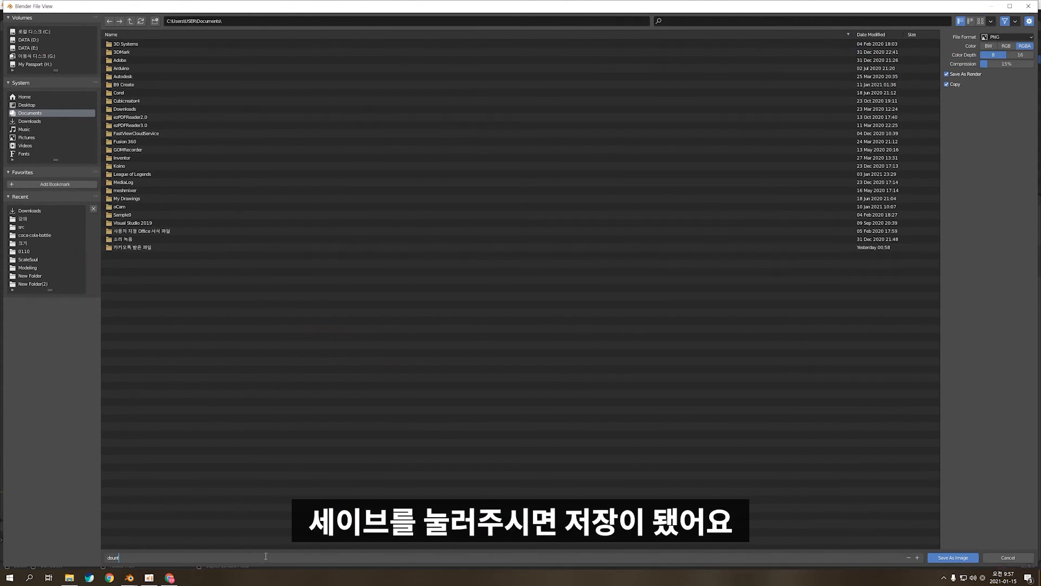
pyautogui.press('Return')
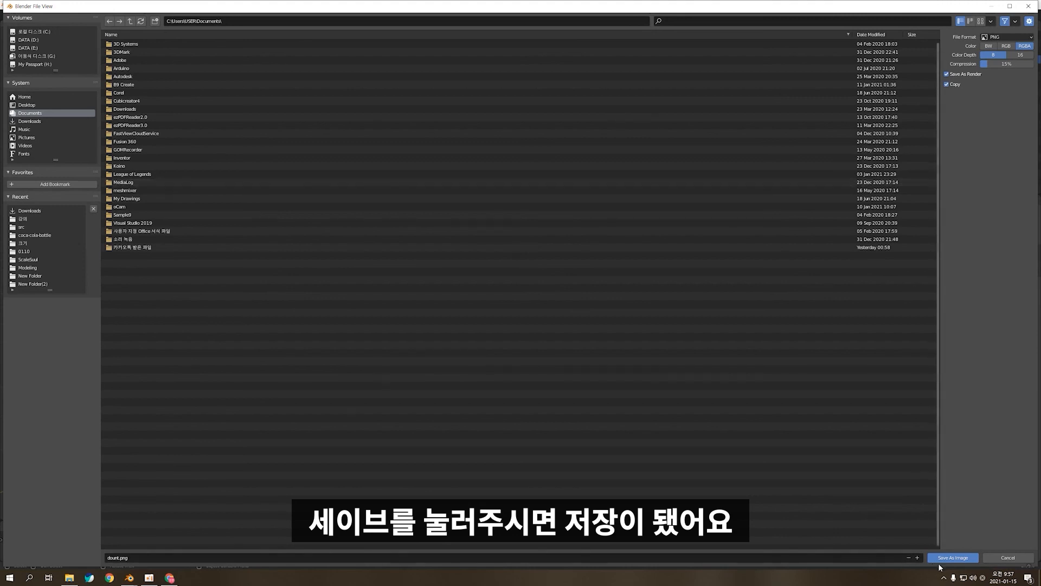
pyautogui.click(959, 558)
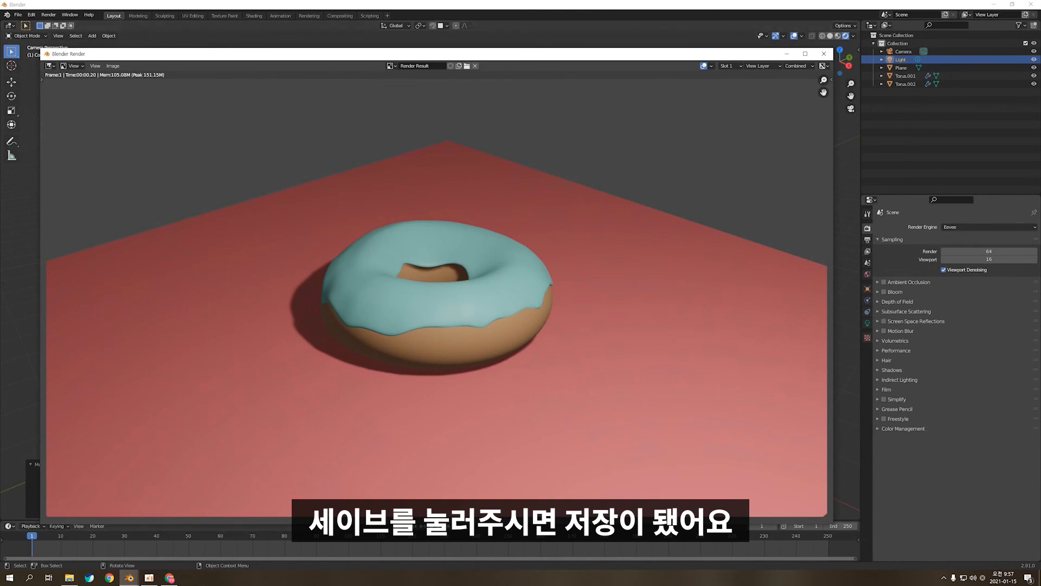
# Step: Switch to File Explorer, view dount.png from Documents full-size in Photos, and close the viewer, folder and render windows
pyautogui.click(68, 577)
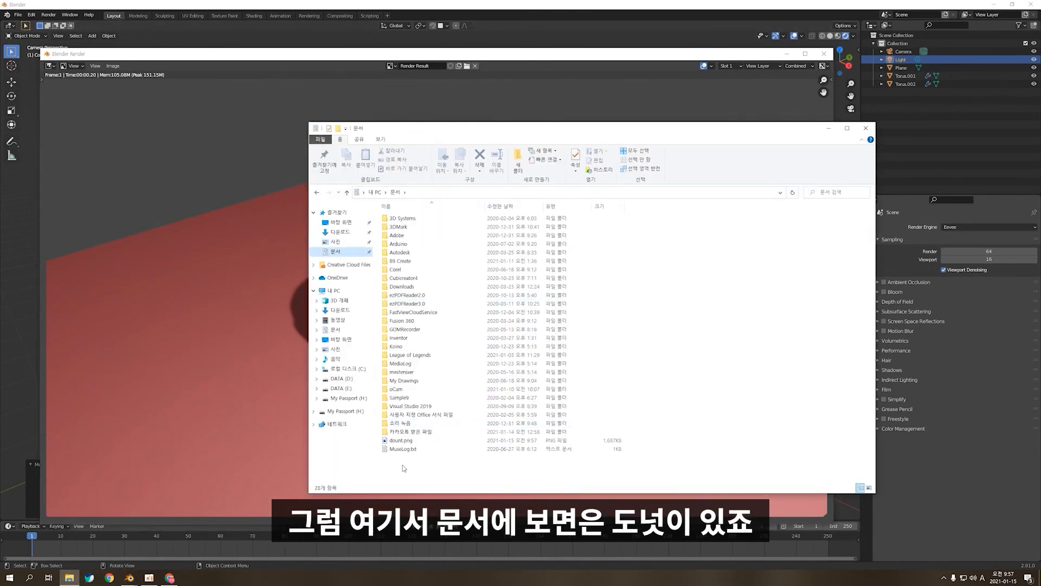
pyautogui.doubleClick(401, 441)
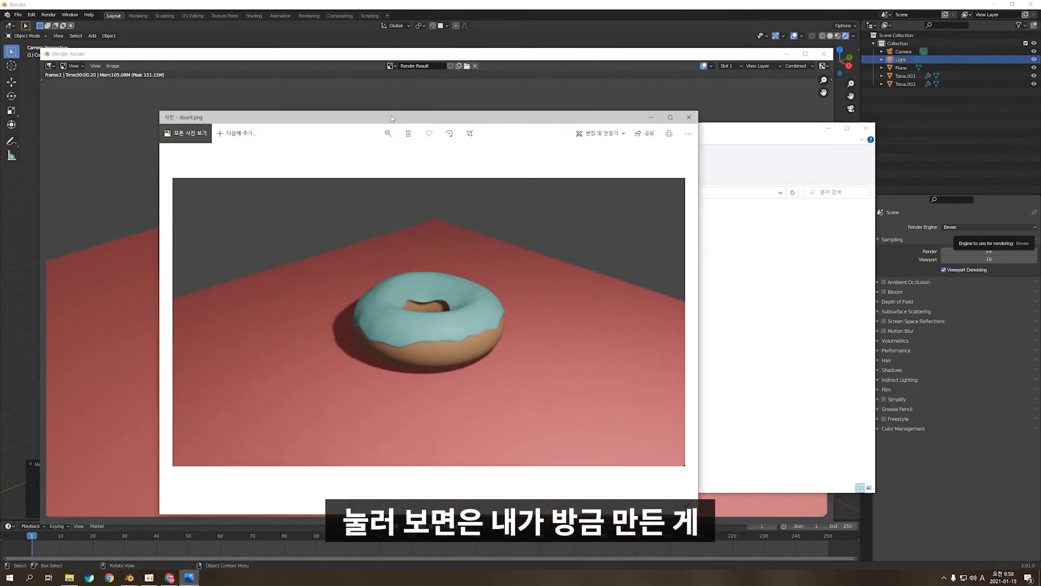
pyautogui.moveTo(414, 115); pyautogui.dragTo(434, 102)
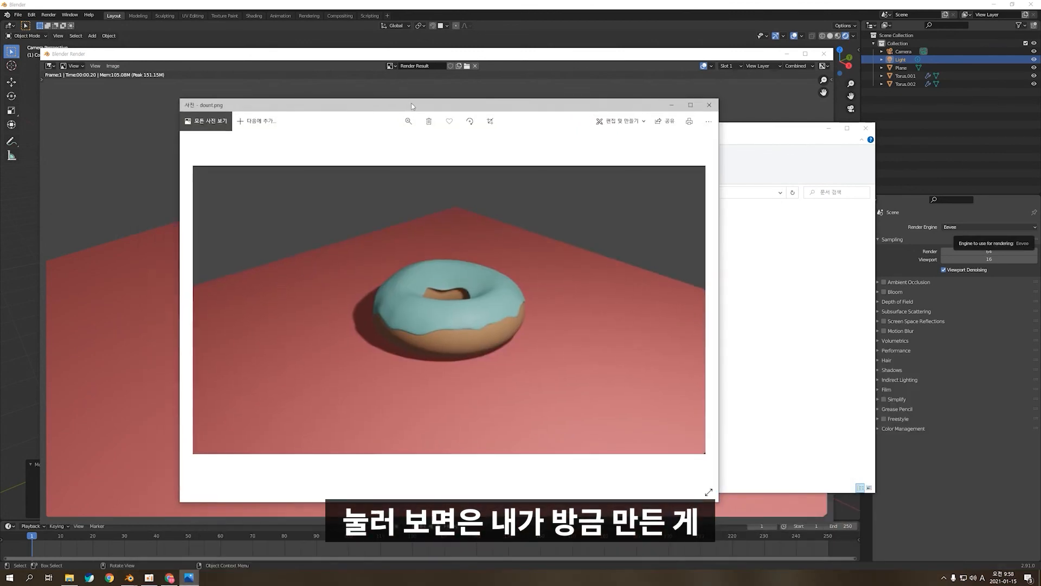
pyautogui.doubleClick(434, 102)
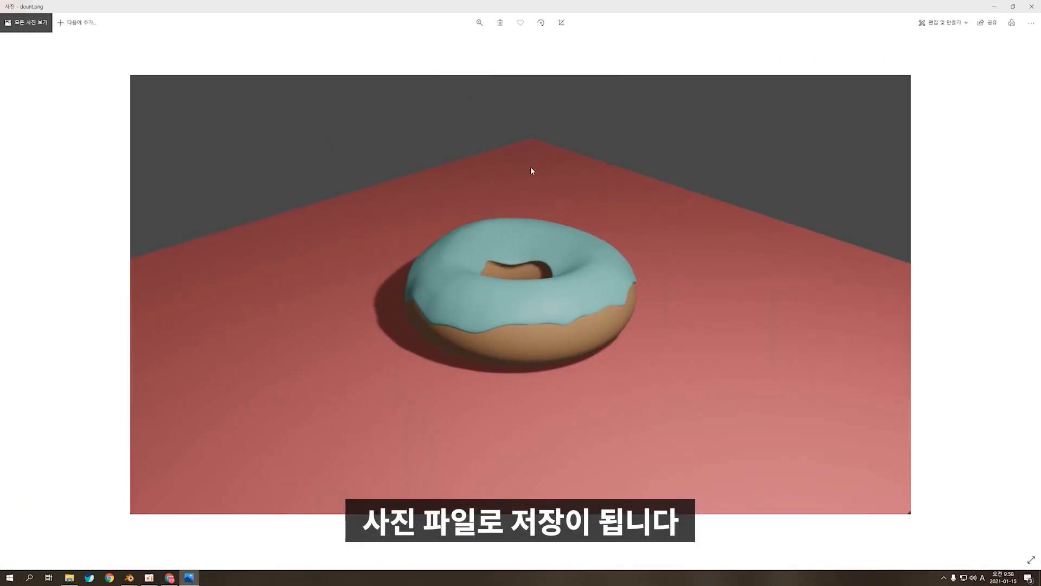
pyautogui.click(1031, 6)
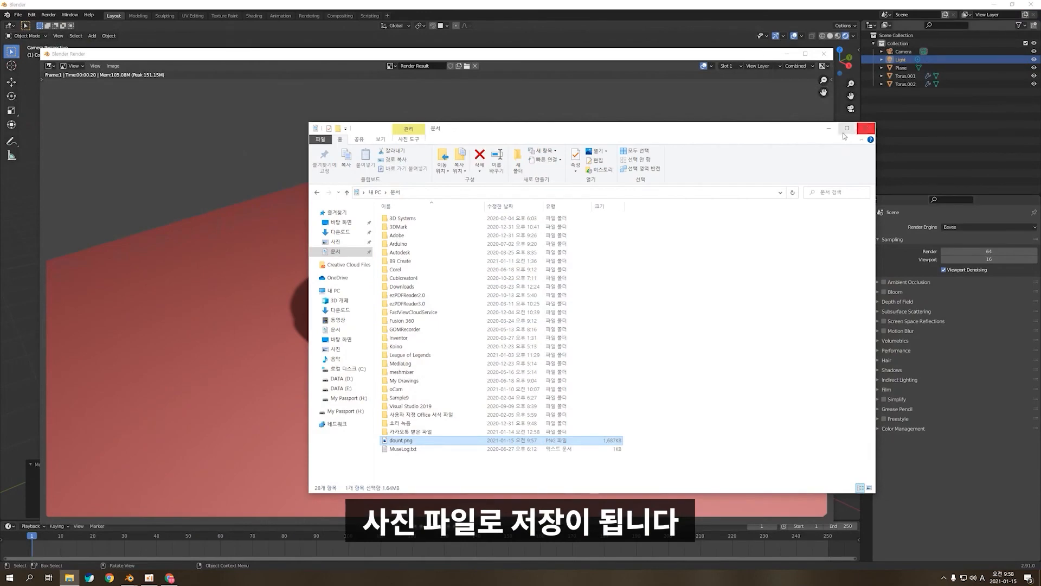
pyautogui.click(866, 128)
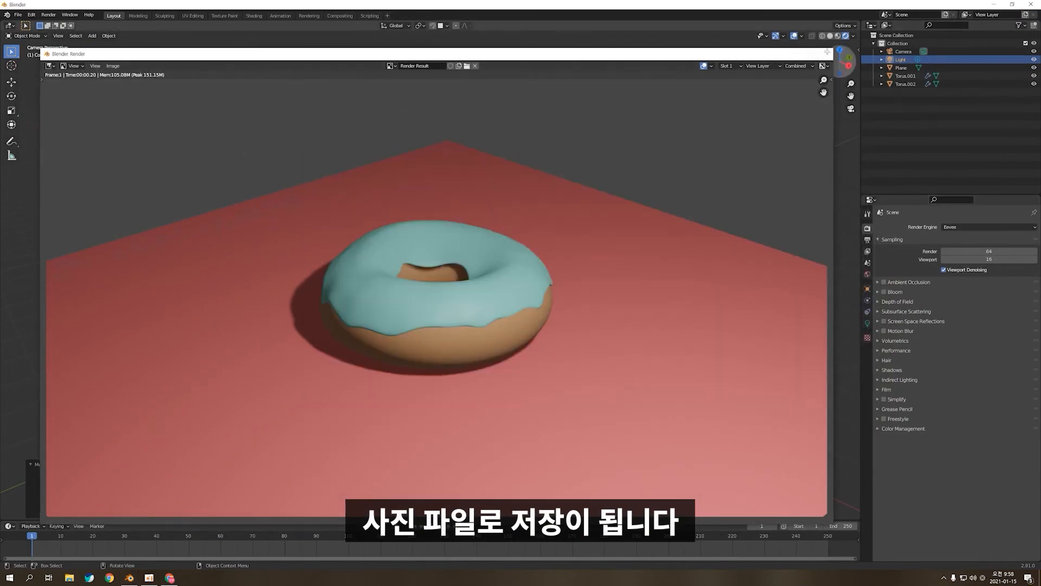
pyautogui.click(824, 54)
pyautogui.scroll(3, 597, 320)
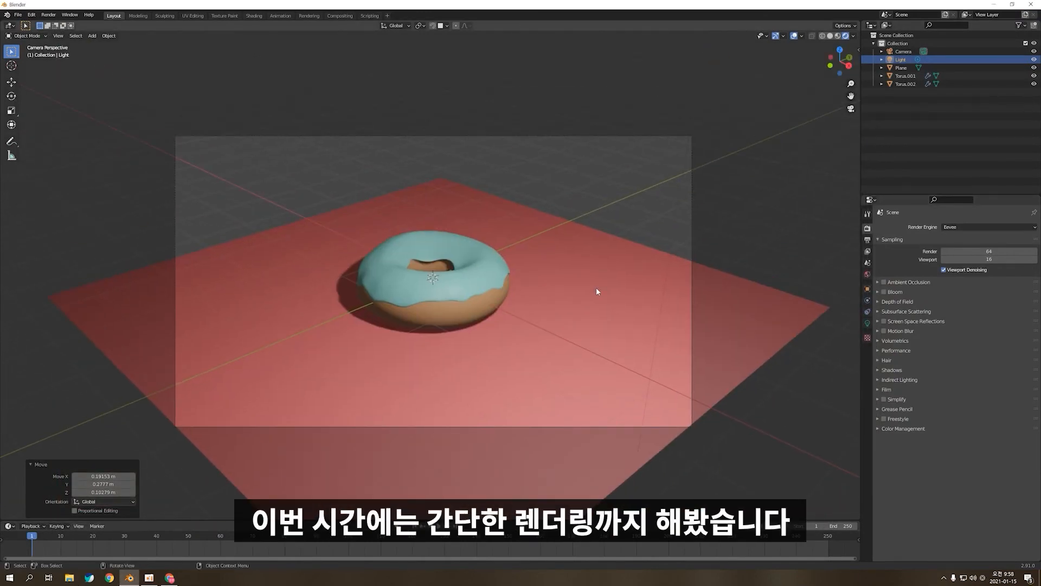